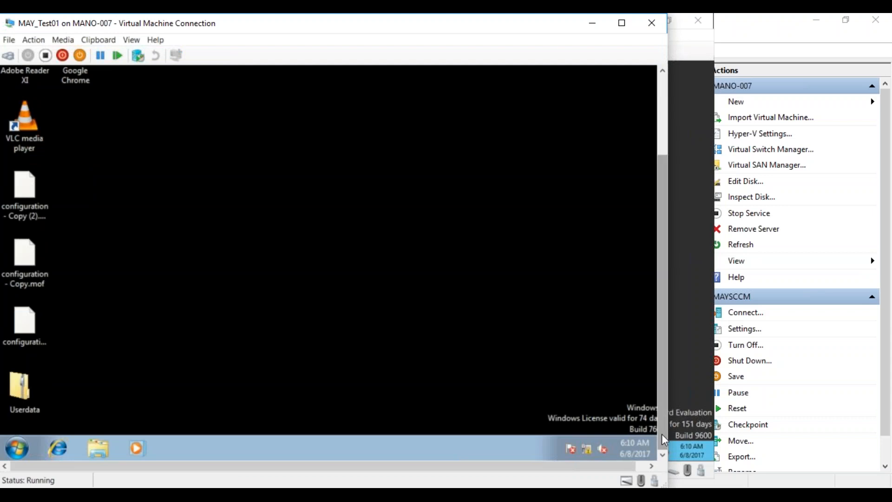
- Open the Configuration Manager client from Control Panel and view its baselines: Chrome_CB compliant, VLC_CB non-compliant
left_click(13, 450)
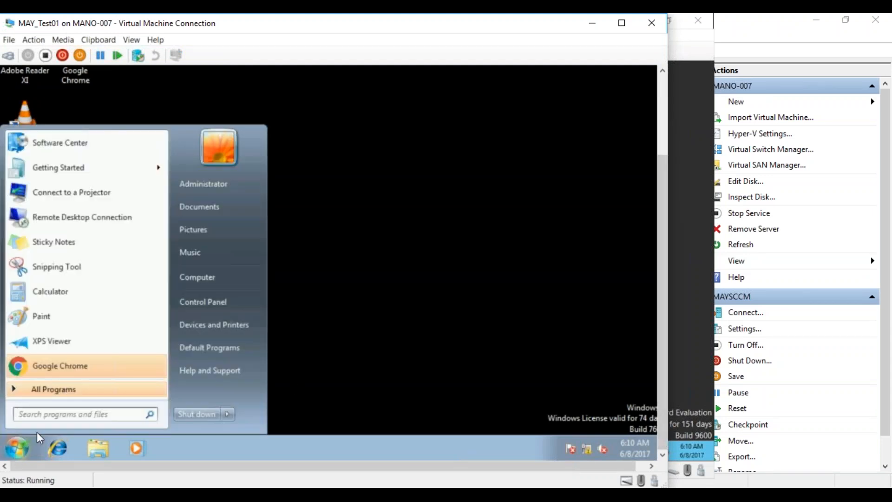
left_click(228, 297)
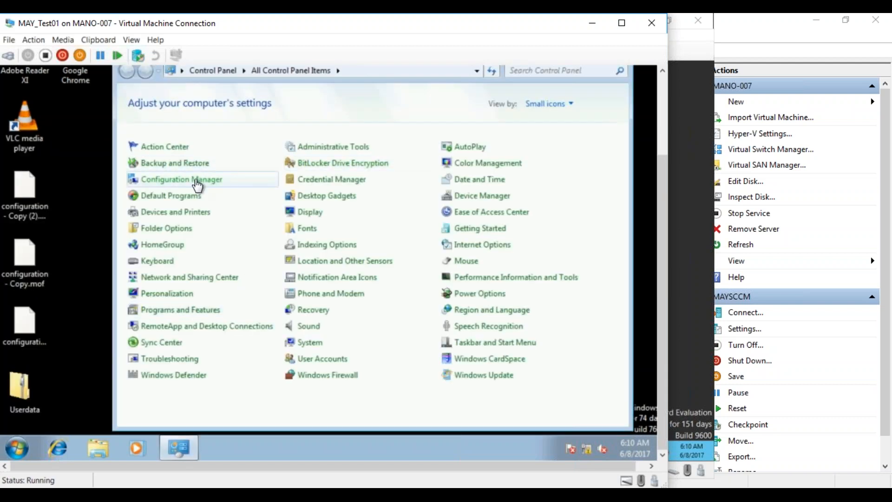
left_click(197, 185)
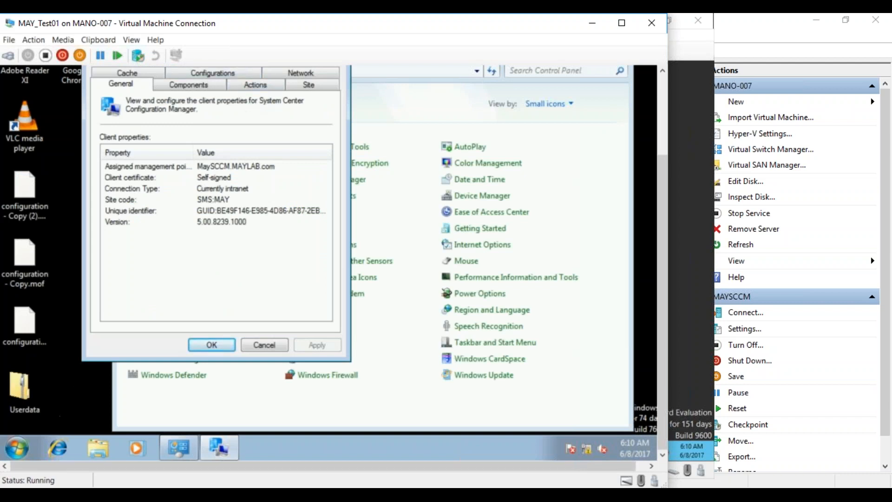
left_click(232, 73)
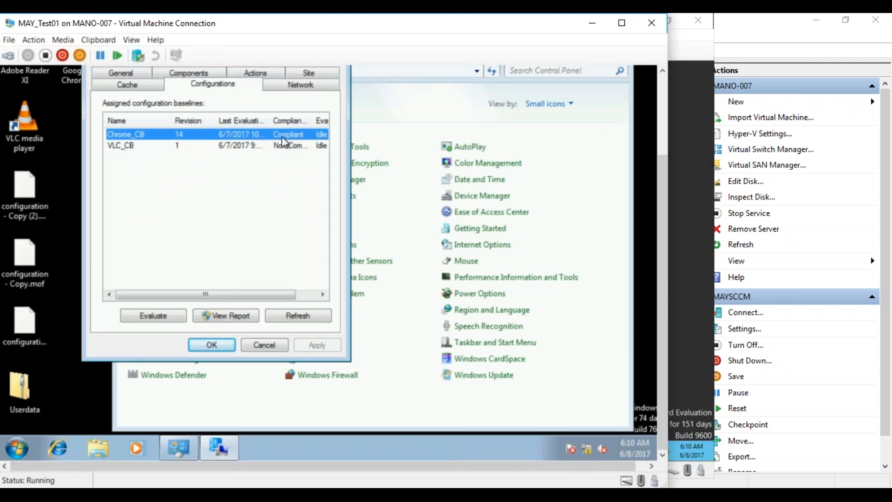
left_click(17, 449)
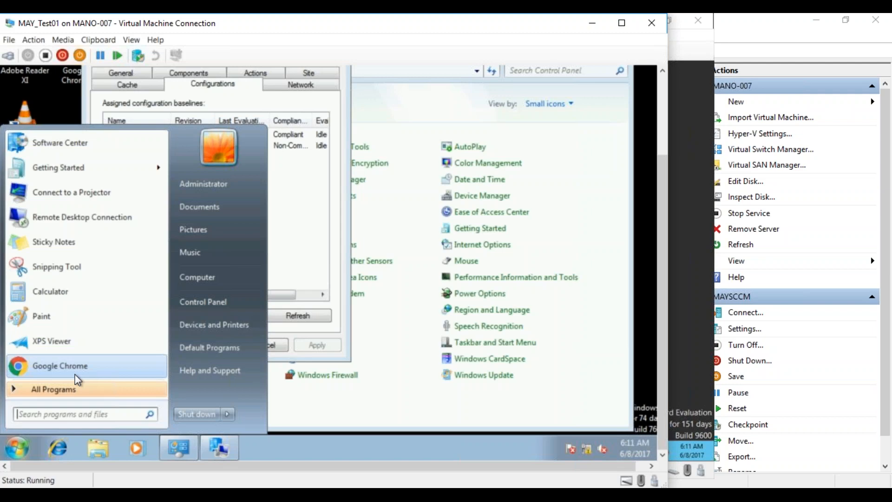
- Dismiss the Start menu, cancel the Configuration Manager Properties dialog and close Control Panel
left_click(292, 250)
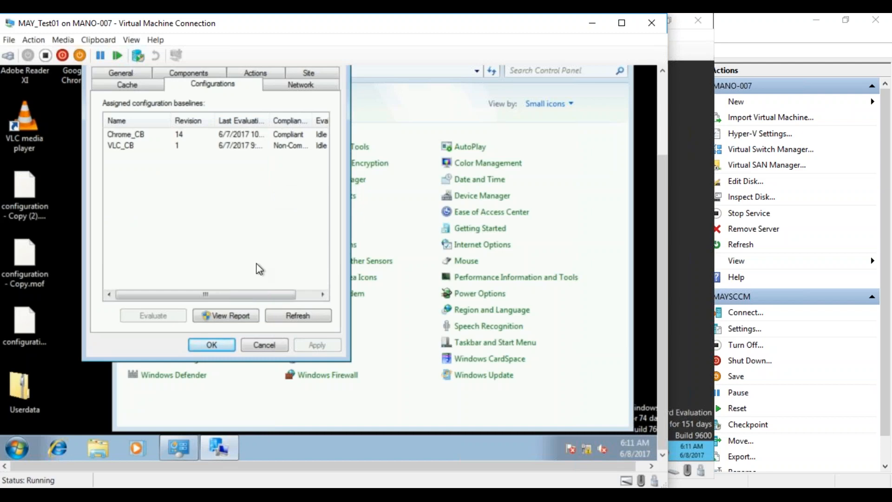
left_click(259, 344)
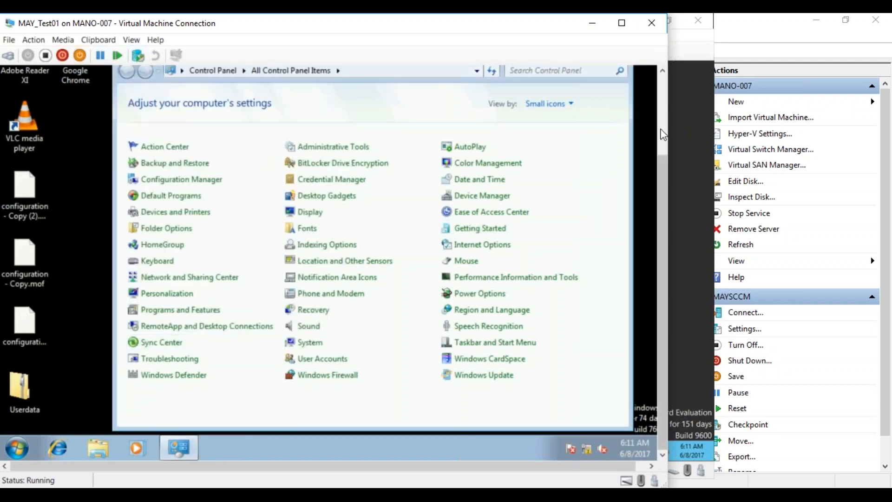
scroll(642, 144, "up", 3)
left_click(617, 155)
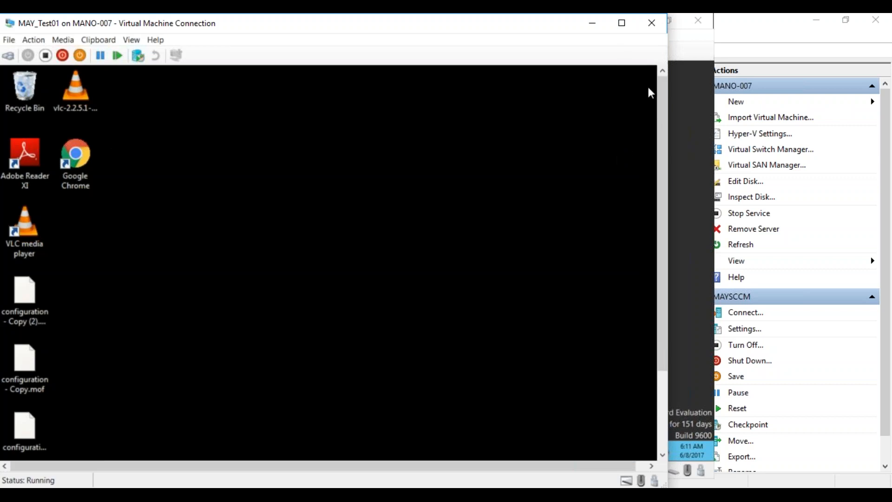
- Minimize the MAY_Test01 connection window to reveal the MAYSCCM server's Windows Server 2012 R2 desktop
left_click(593, 24)
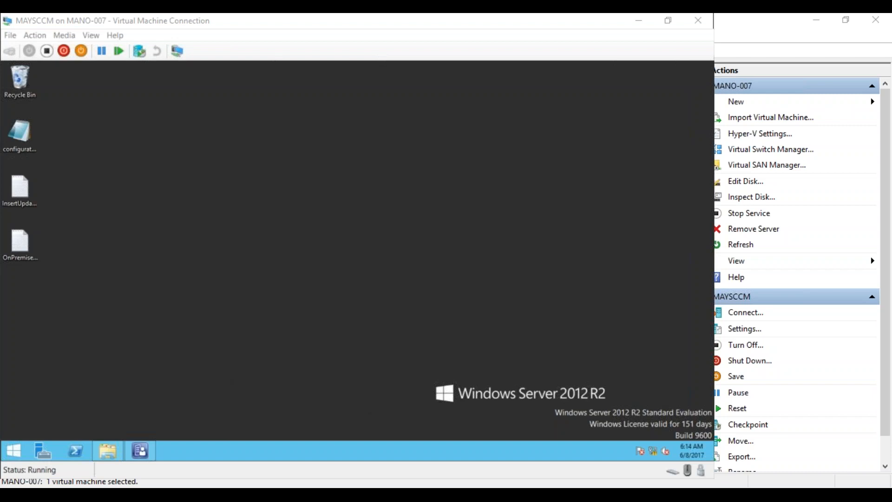
- Centre the PatchManagement_03.txt Notepad window and highlight the Conclusion and Compliance Management topics
left_click_drag(3, 137, 406, 116)
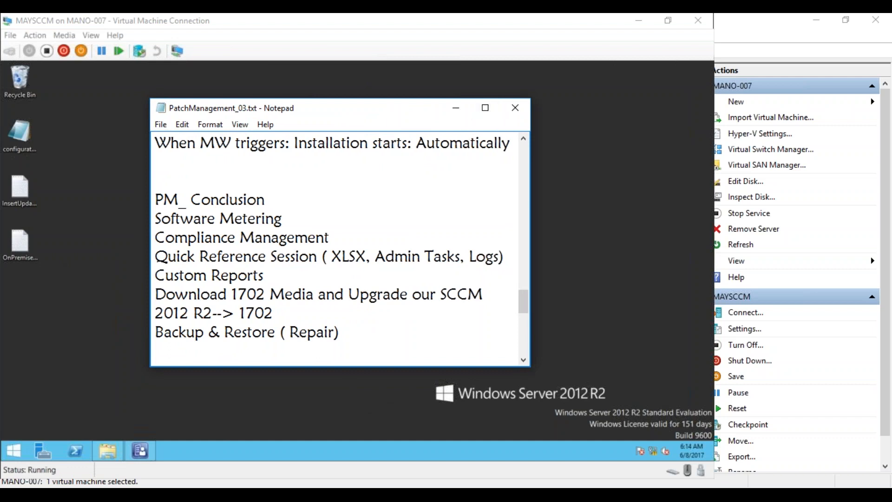
left_click_drag(155, 199, 154, 219)
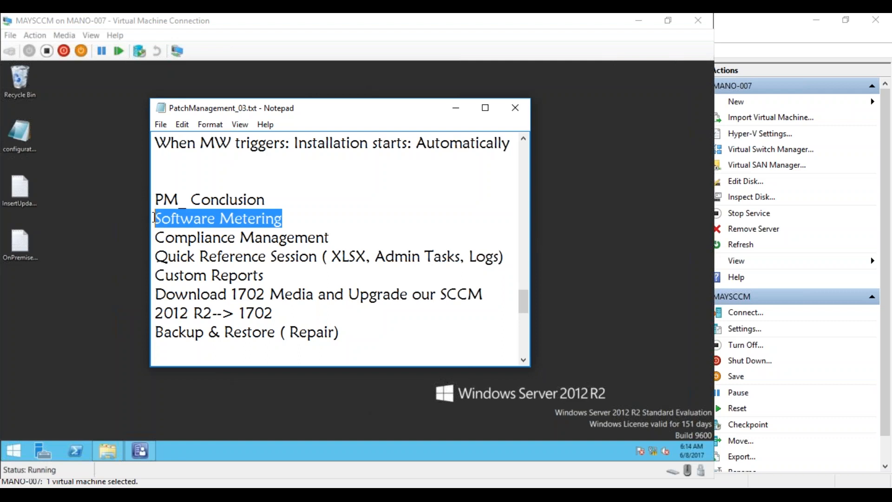
left_click_drag(344, 240, 455, 271)
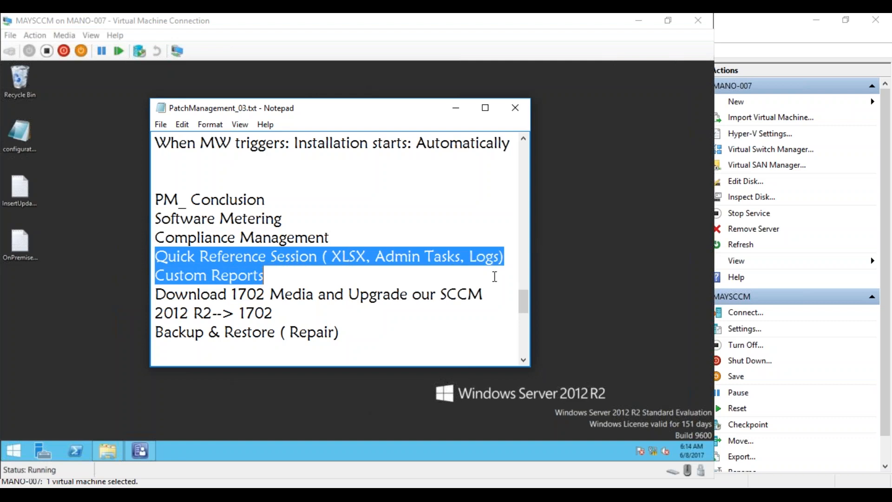
left_click(396, 273)
left_click_drag(279, 276, 167, 295)
left_click_drag(349, 338, 165, 333)
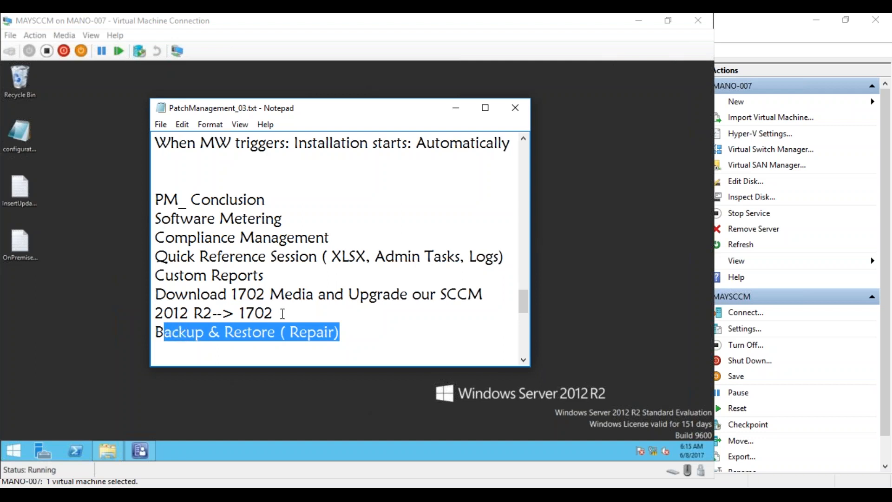
left_click_drag(231, 293, 274, 313)
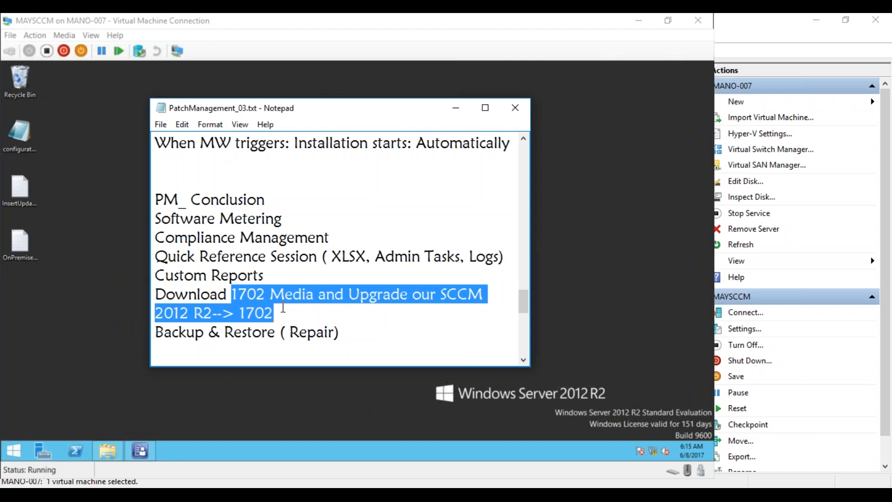
left_click(283, 308)
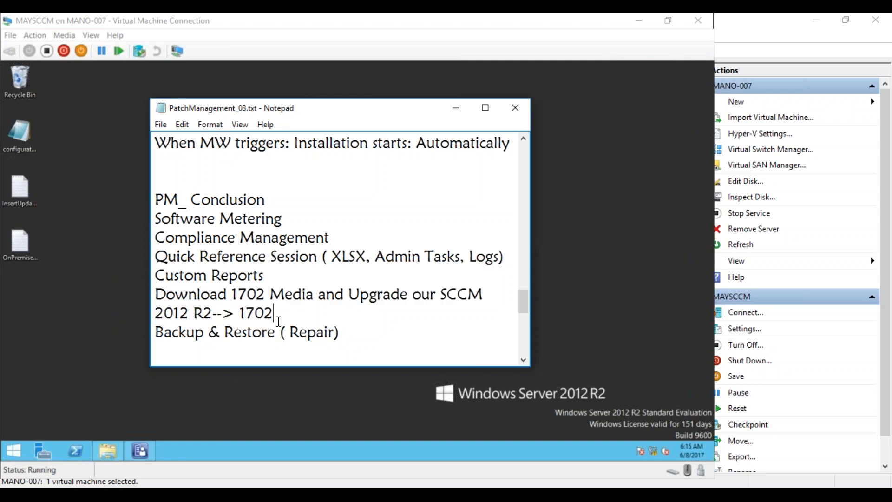
left_click_drag(156, 275, 268, 272)
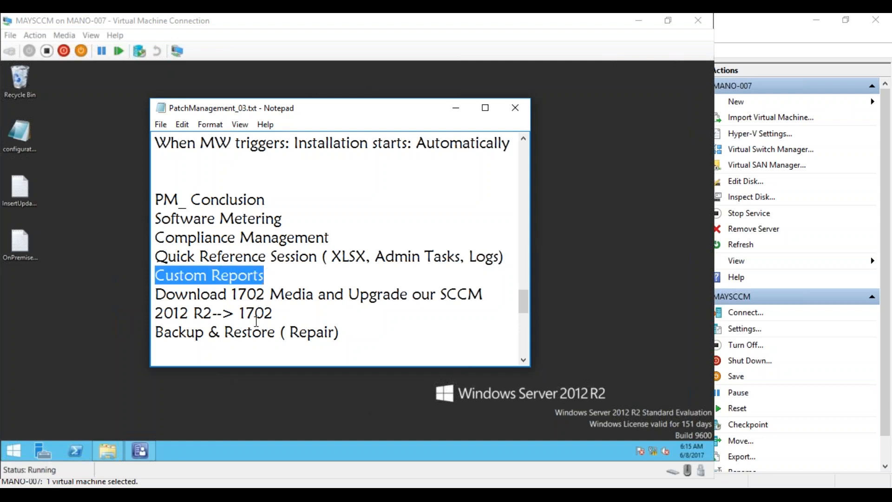
- Highlight the Backup & Restore topic, then the Custom Reports line in PatchManagement_03.txt
left_click_drag(340, 332, 256, 333)
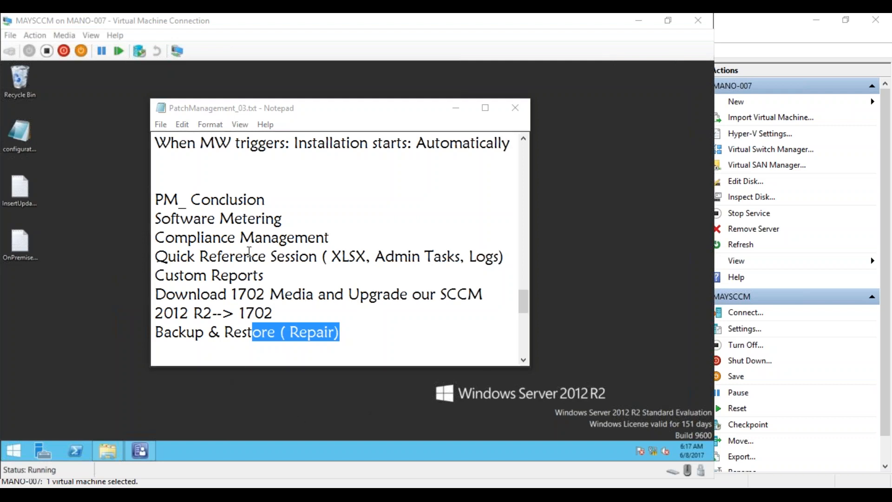
left_click_drag(264, 276, 155, 276)
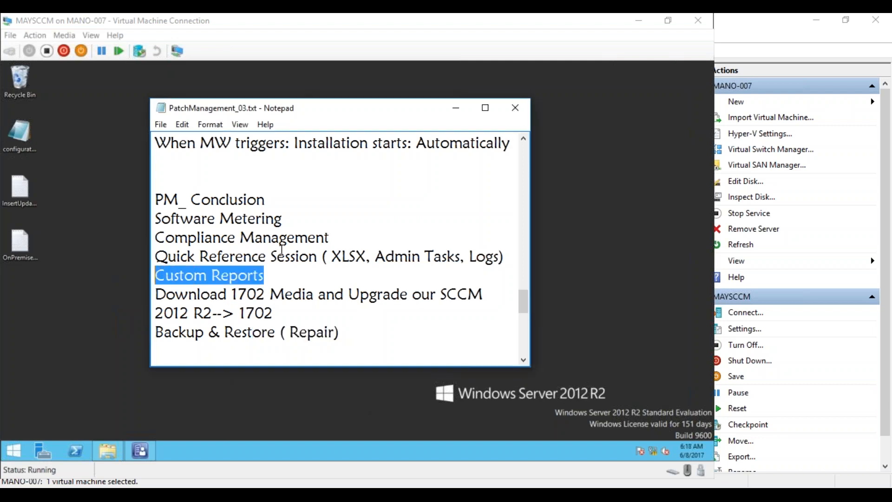
- Close Notepad, refresh the MAYSCCM server desktop and bring up its Start screen
left_click(516, 115)
right_click(399, 141)
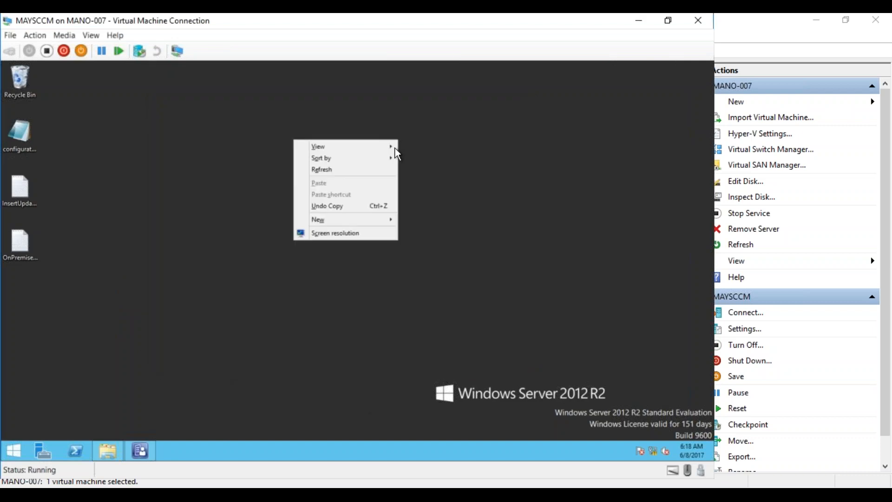
left_click(374, 172)
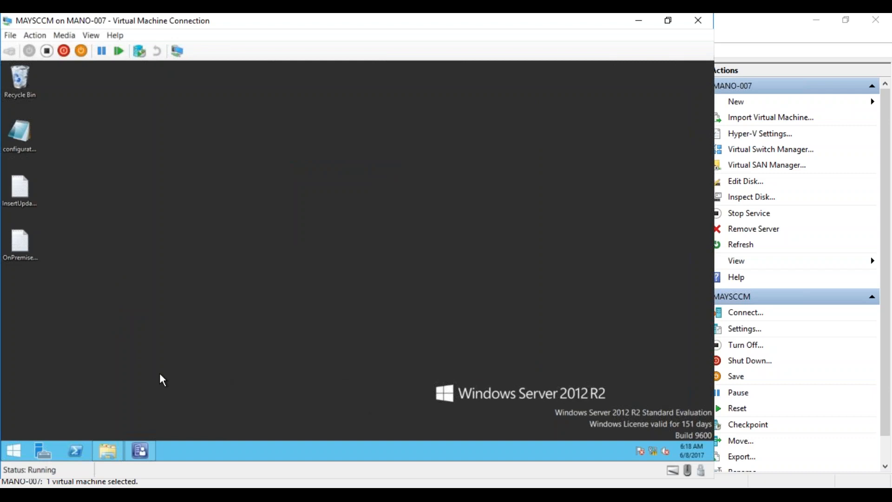
left_click(12, 456)
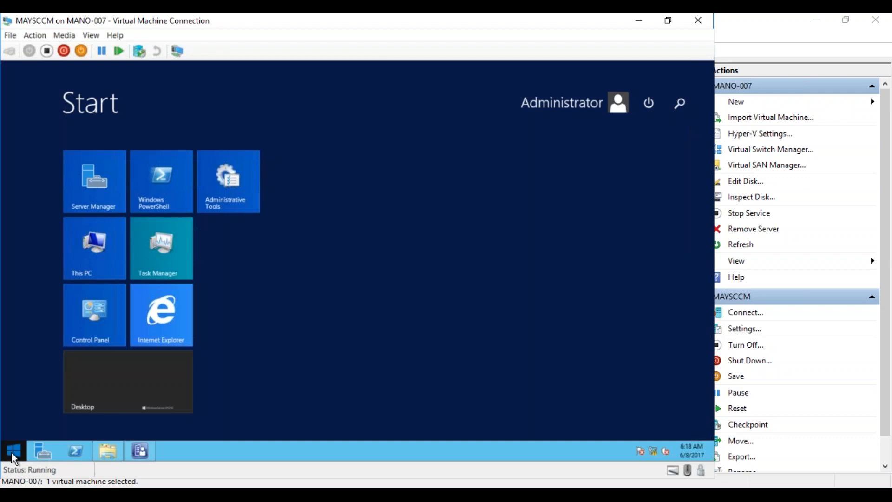
- Start a new Notepad note headed 'Custom Reporting' and maximize its window
key("super+r")
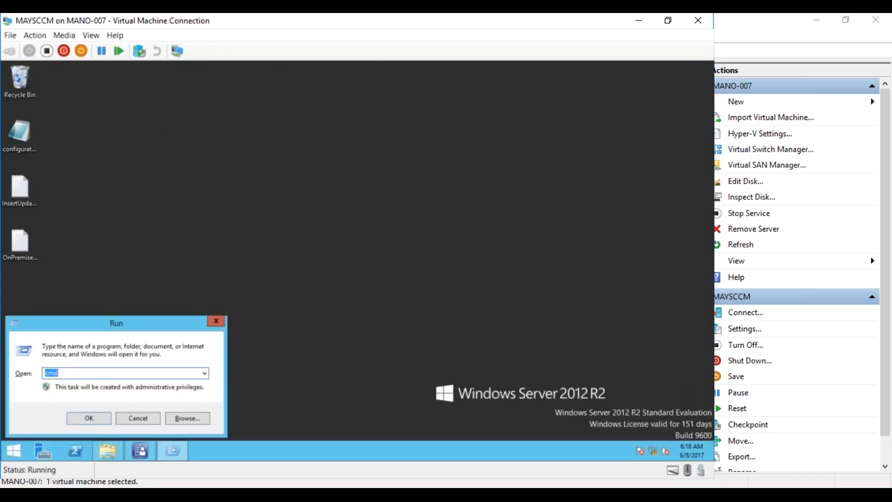
left_click(133, 420)
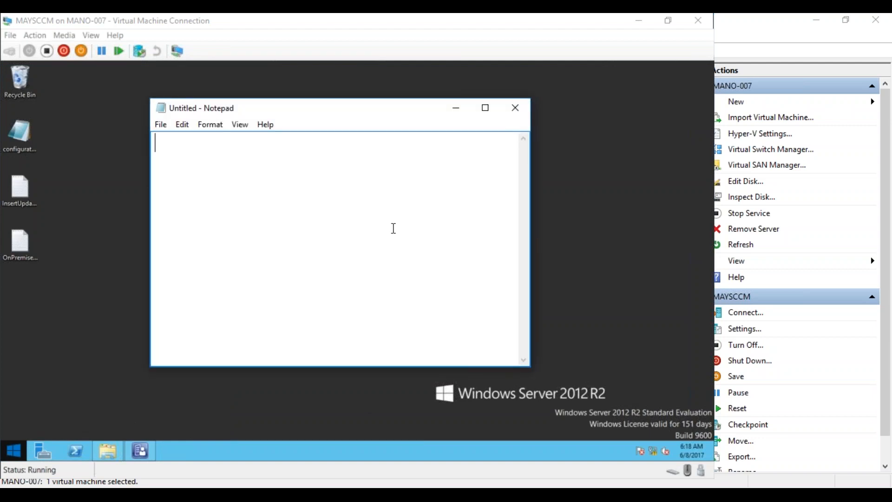
type("Custom Reporting")
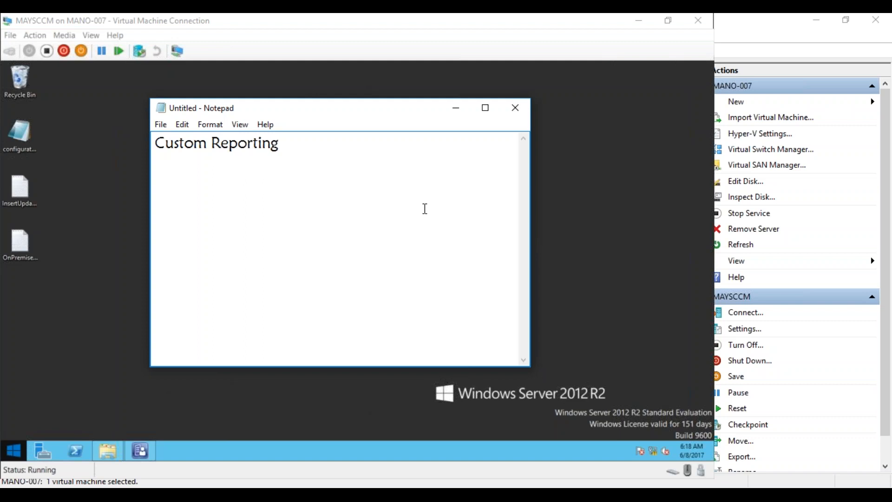
left_click(483, 109)
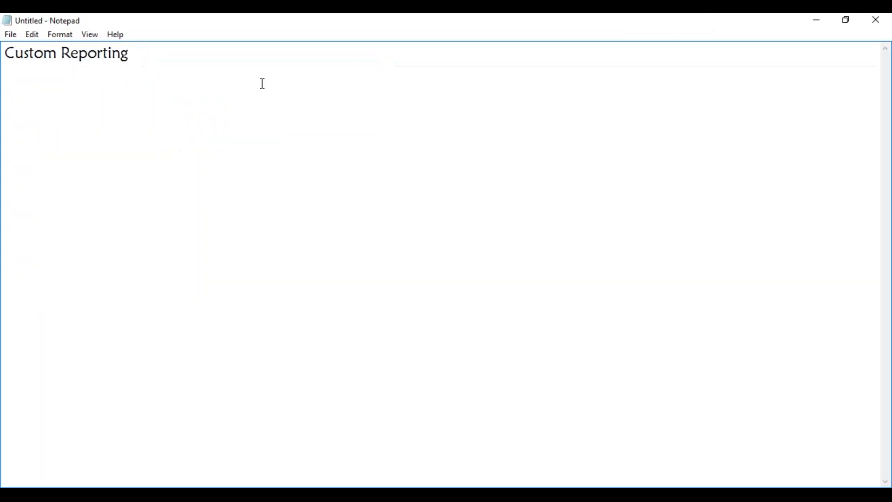
- Add 'Requirements Gathering:' and 'Data: Rows and Columns/ Chart/' lines below the Custom Reporting title
key("Return")
key("Return")
key("Return")
type("Requirements Gathering")
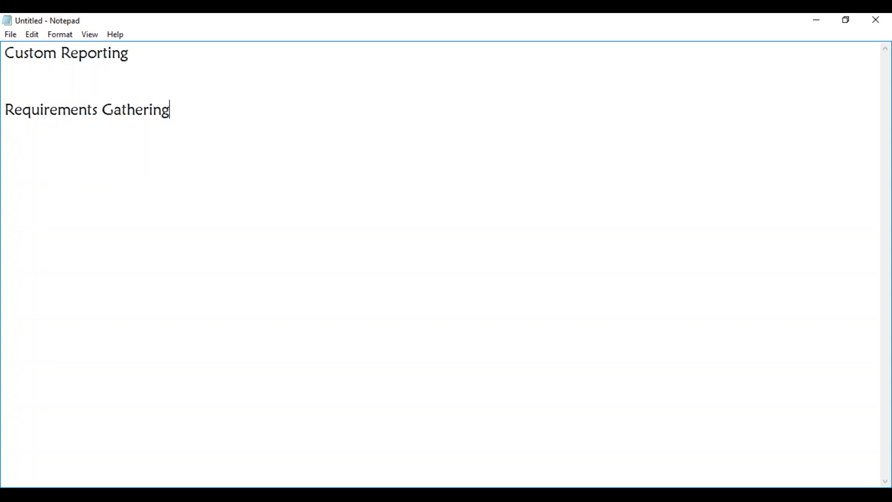
type(":")
key("Return")
key("Return")
type("Data: Row")
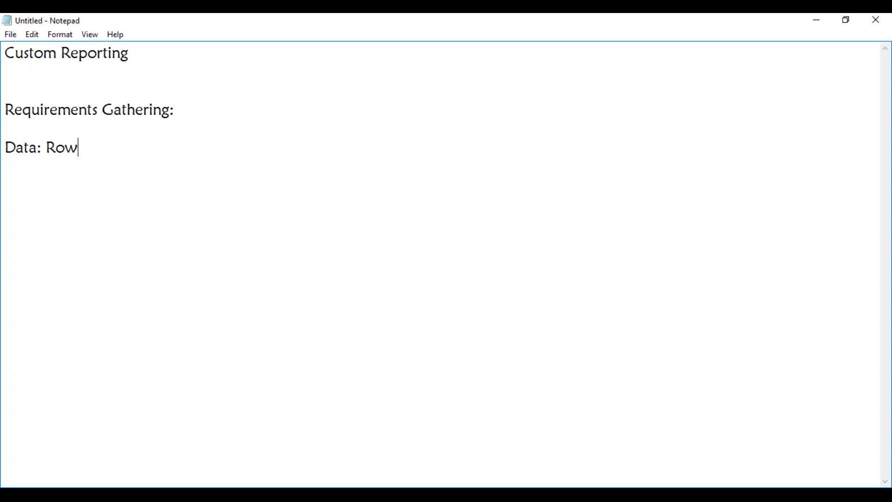
type("s and Columns")
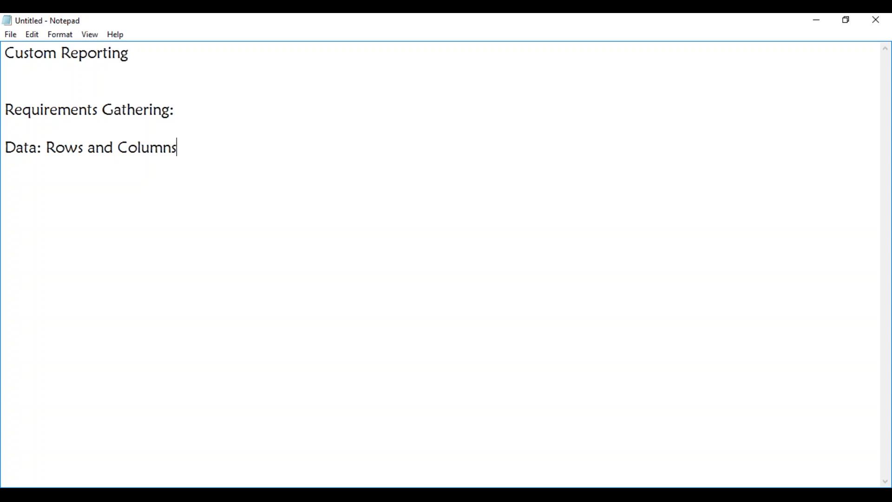
type("/ Chart/")
- Complete the Data line so it reads 'Data: Rows and Columns/ Chart/PIE'
type("Ple")
key("BackSpace")
type("E")
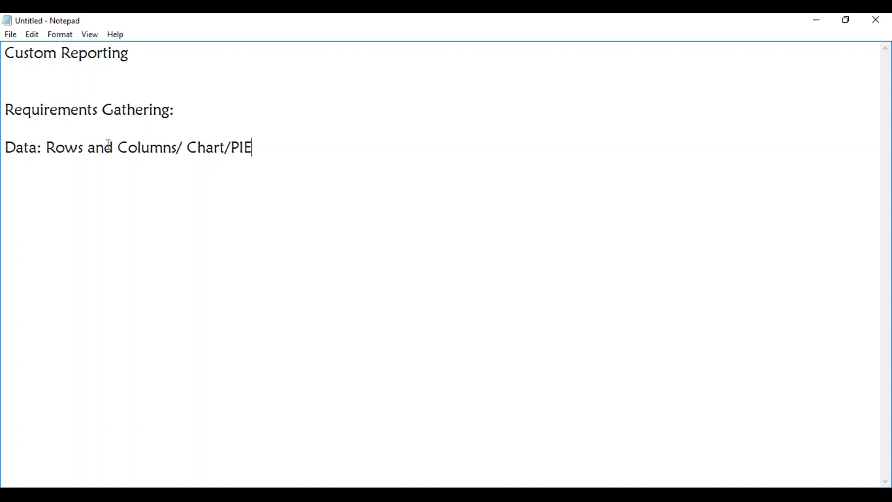
- Add 'Built-in Report' and 'From Where you can get all the Data' lines below the Data line
key("Return")
key("Return")
type("Built-in Report")
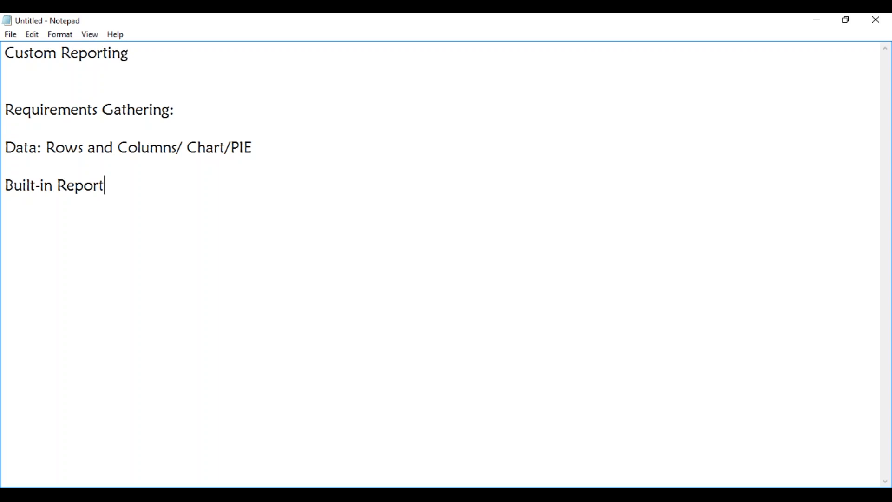
key("Return")
key("Return")
type("From Where ")
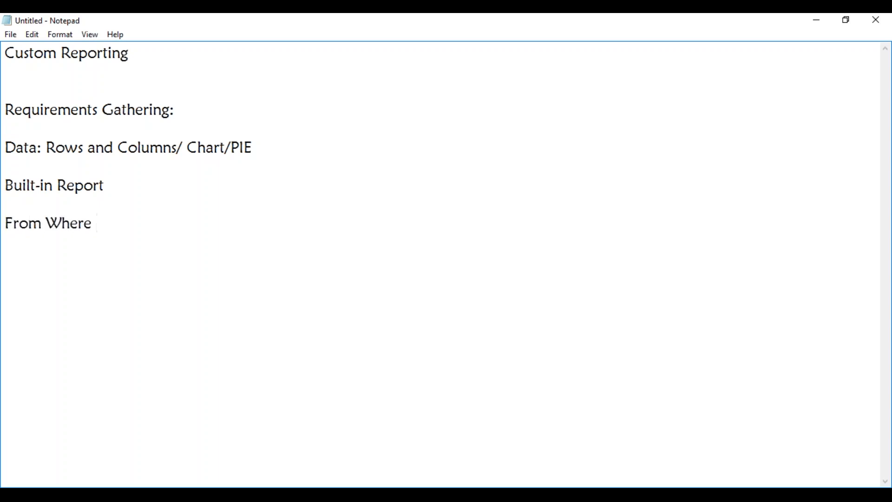
type("you can get")
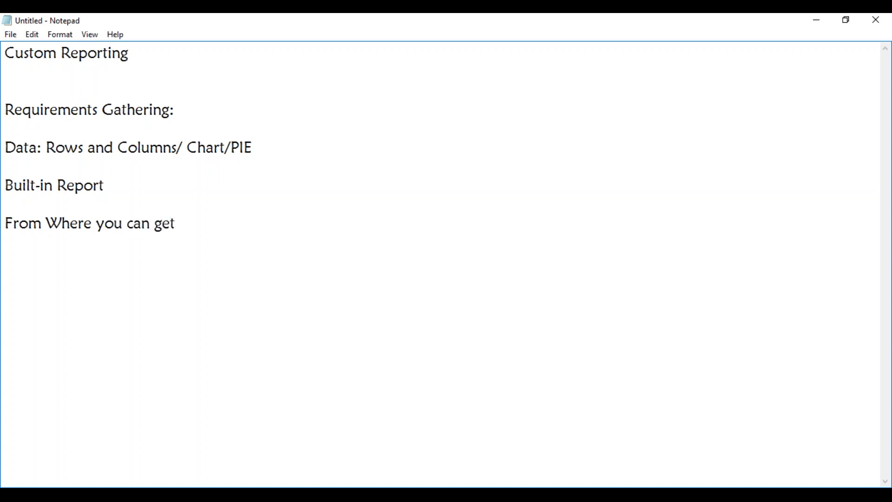
type(" all the Data")
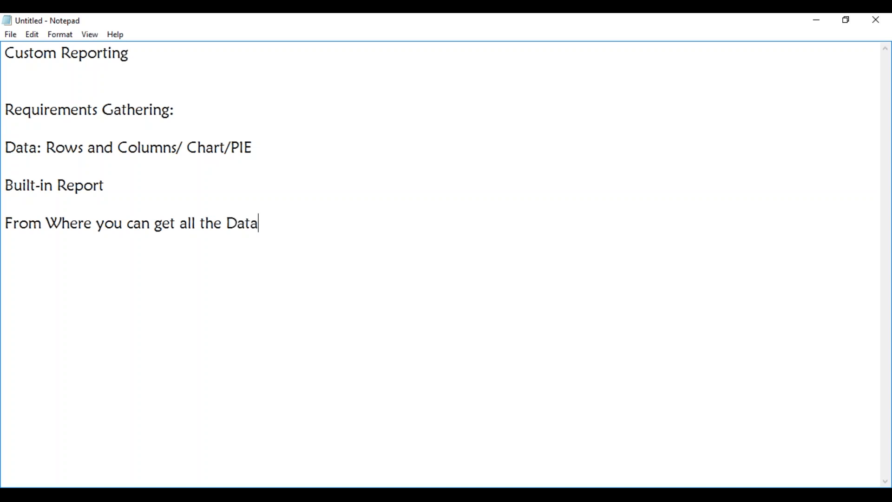
key("Return")
key("Return")
- Type 'Views and Tables' as the last line of the Custom Reporting requirements list
type("Views and Tables")
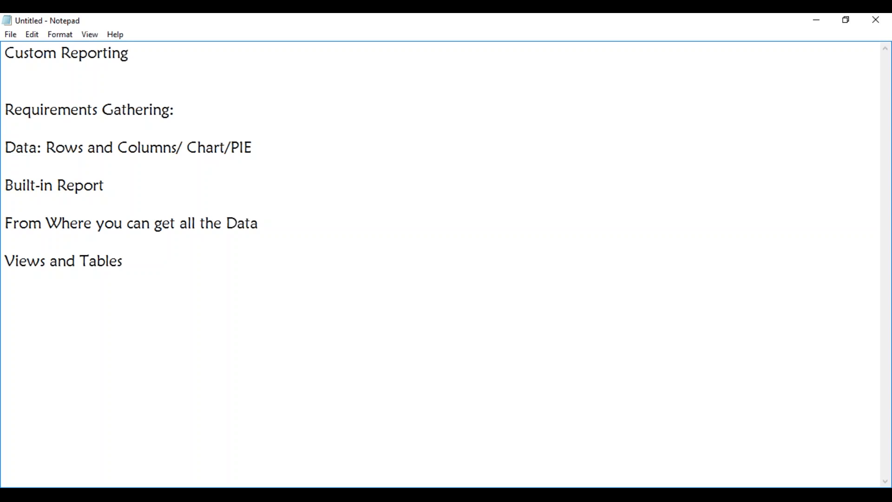
key("alt+Tab")
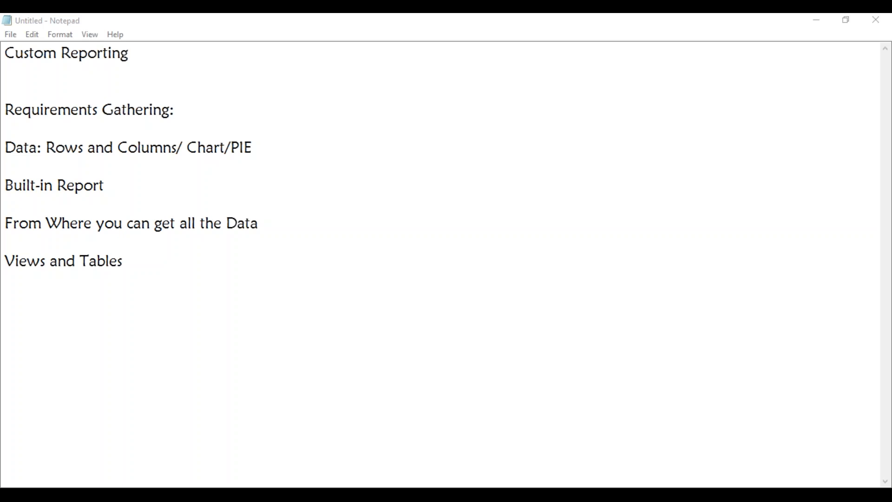
right_click(351, 347)
key("Escape")
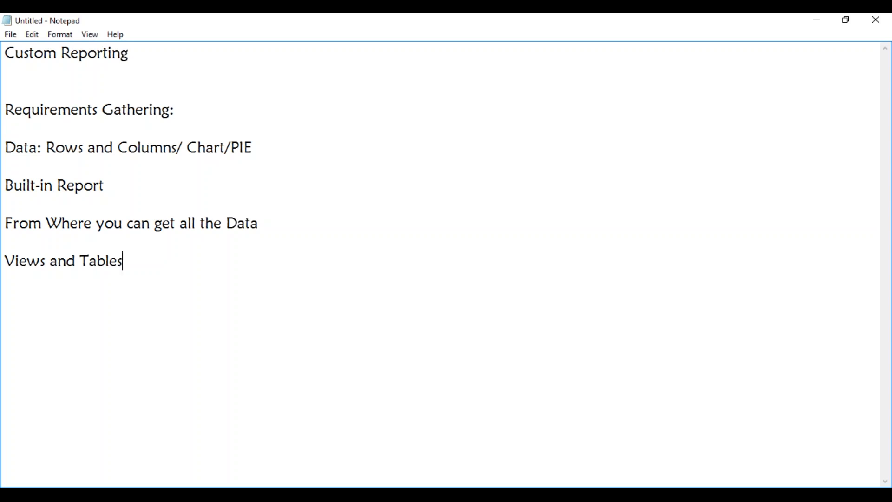
key("alt+Tab")
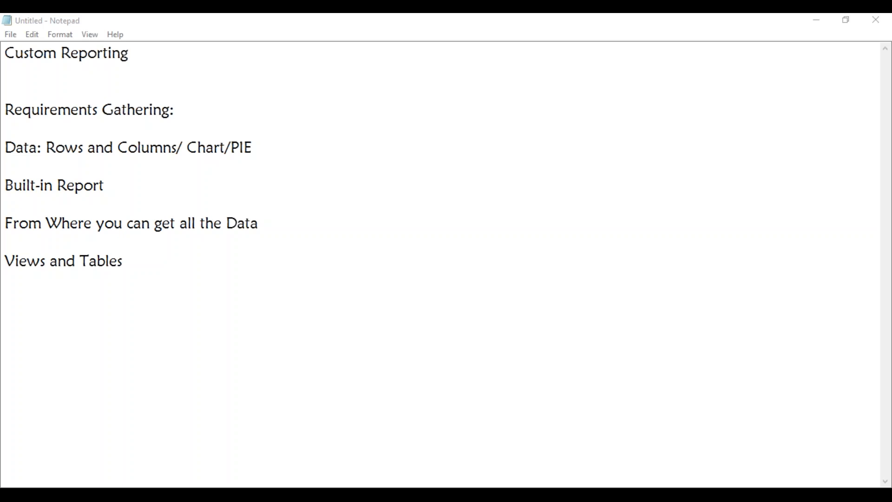
- Below Views and Tables, add the line 'Architecture, RAM, HDD, Apps Installed, Last logged on User, Software Metering'
left_click(152, 259)
key("Return")
key("Return")
key("Return")
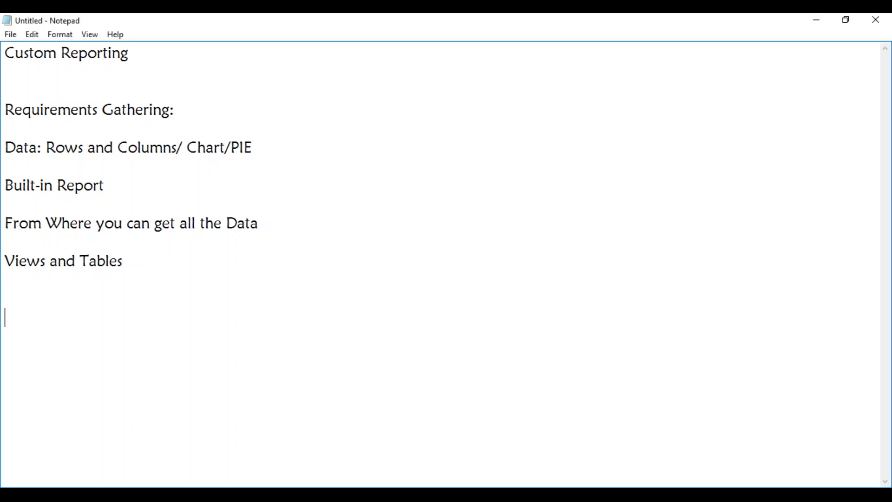
type("Architecture")
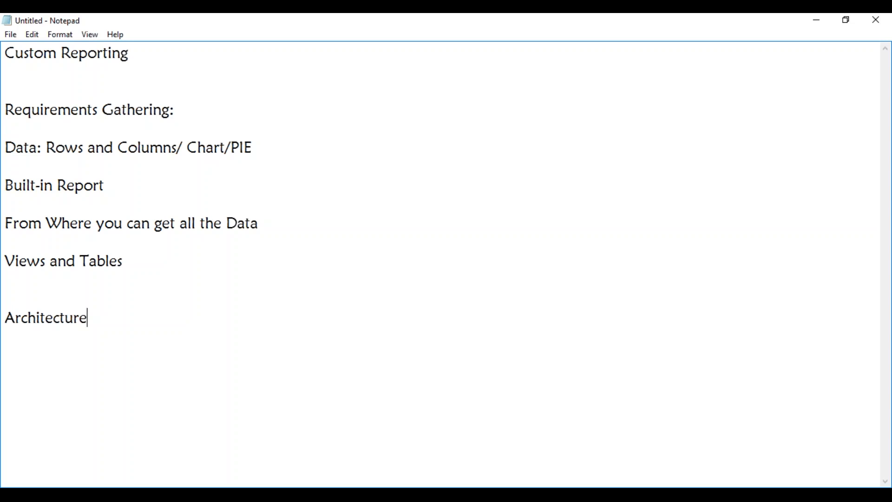
type(",")
type(" RAM<")
key("BackSpace")
key("BackSpace")
type(", HDD,")
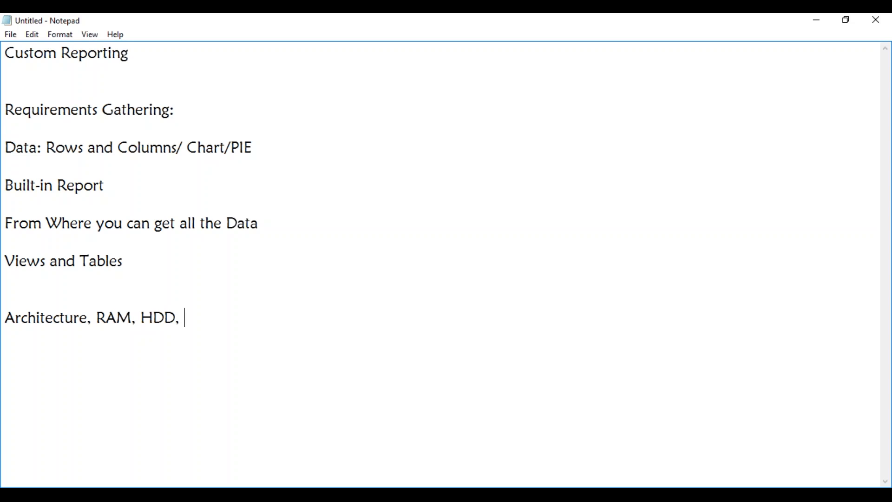
type("Apps Instal")
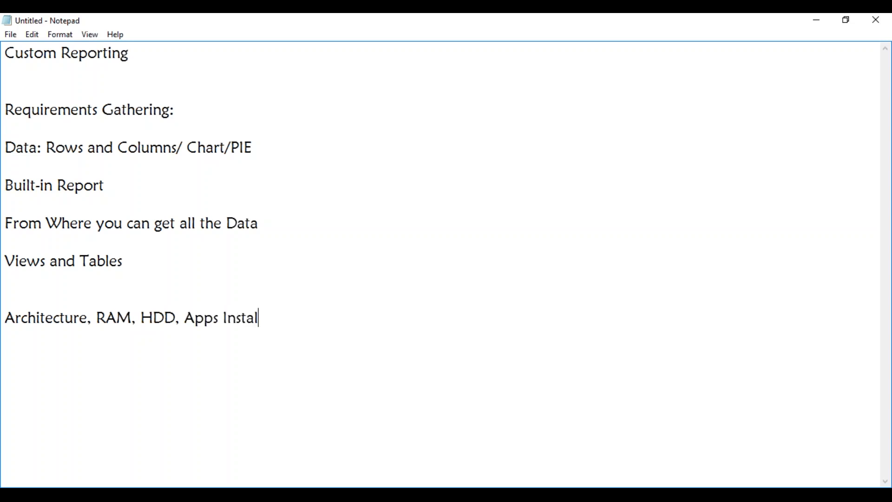
type("led,")
type("Last logged ")
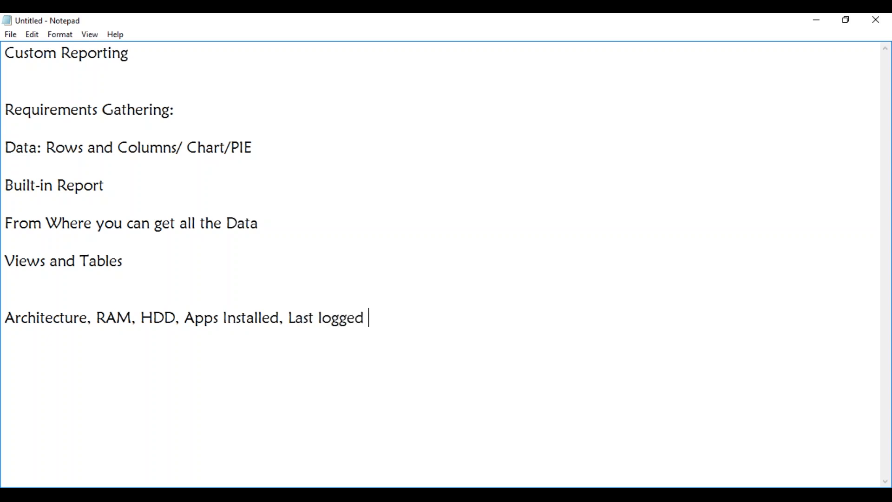
type("on User,")
type("Software Metering")
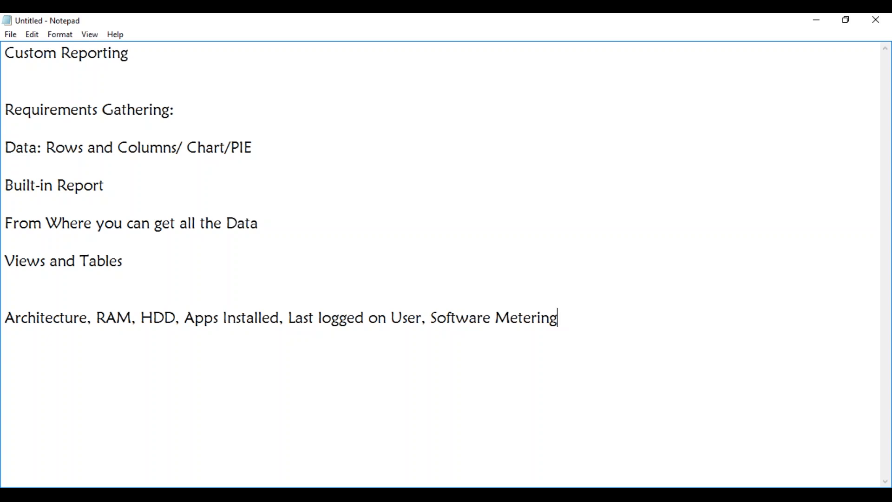
- Leave Notepad and bring the MAYSCCM server VM window forward from the taskbar
left_click(106, 495)
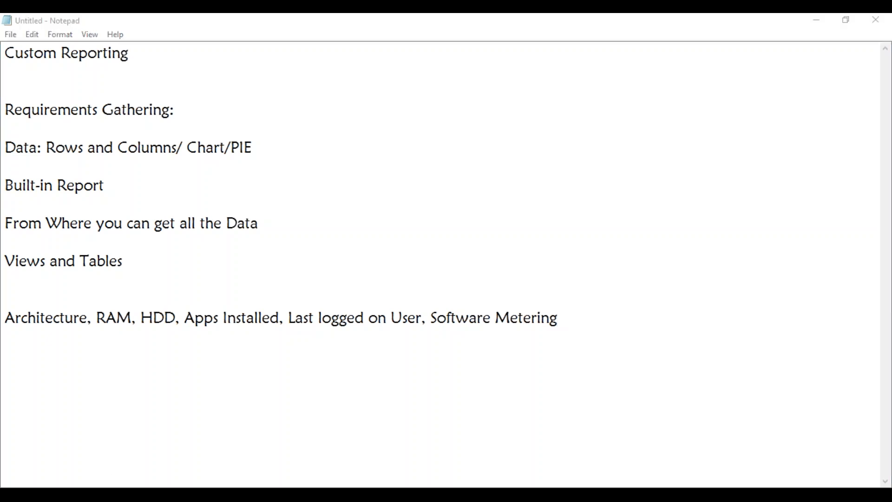
mouse_move(116, 494)
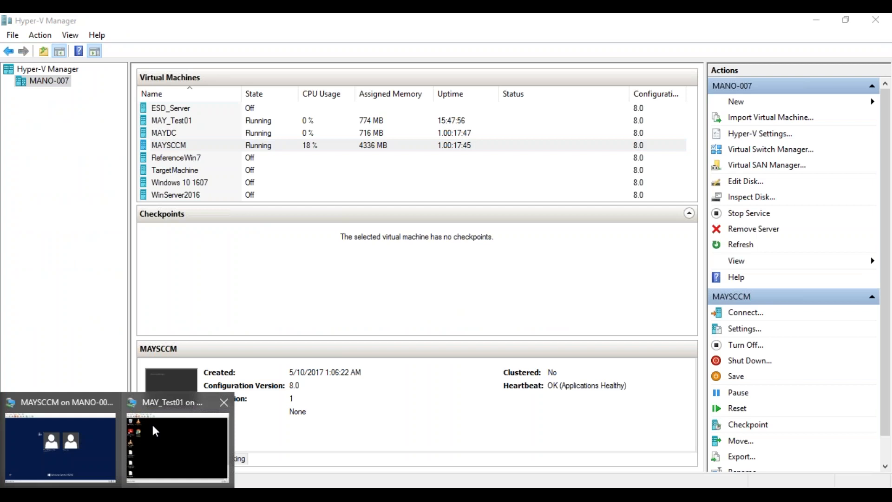
left_click(60, 442)
- Sign in to MAYSCCM as Administrator with the account password
left_click(306, 239)
type("P@ssw0rd")
key("Return")
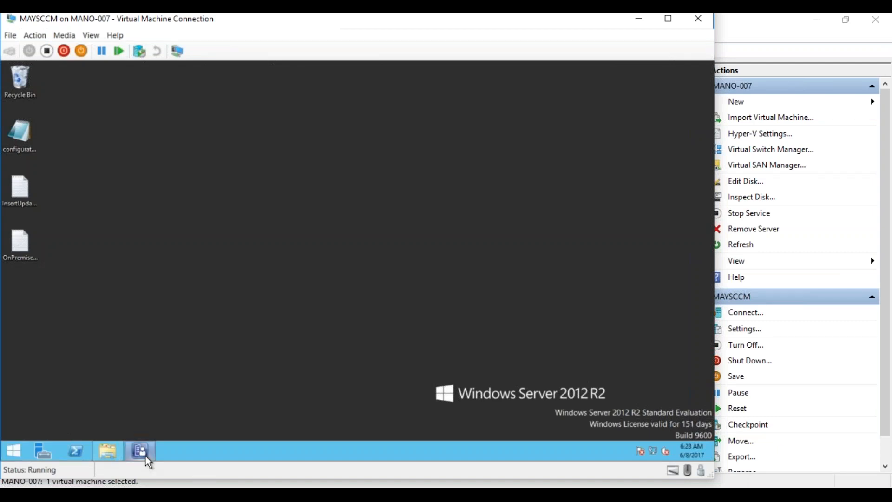
left_click(146, 457)
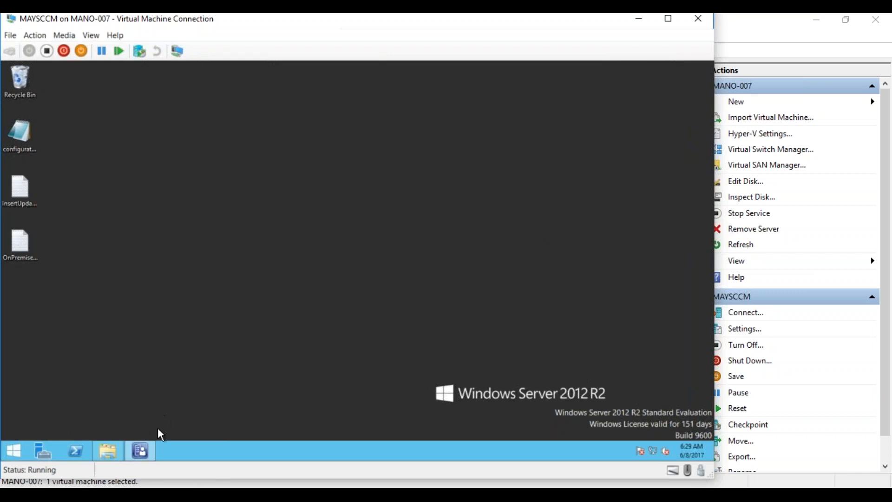
- In the Configuration Manager console, open Monitoring > Reporting > Reports
mouse_move(142, 452)
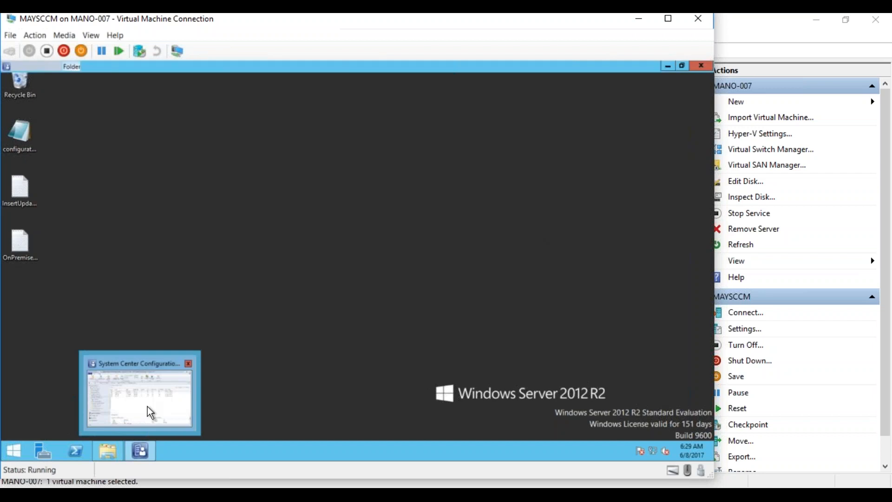
left_click(148, 412)
left_click(42, 389)
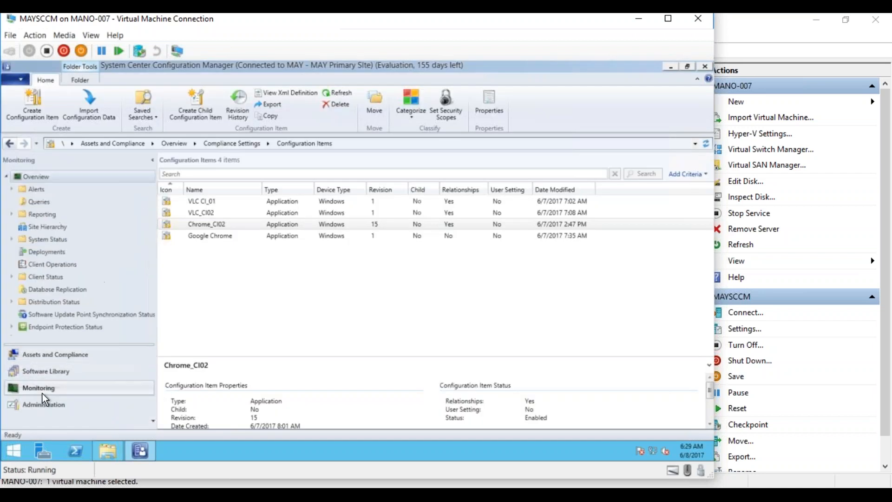
left_click(12, 214)
left_click(41, 228)
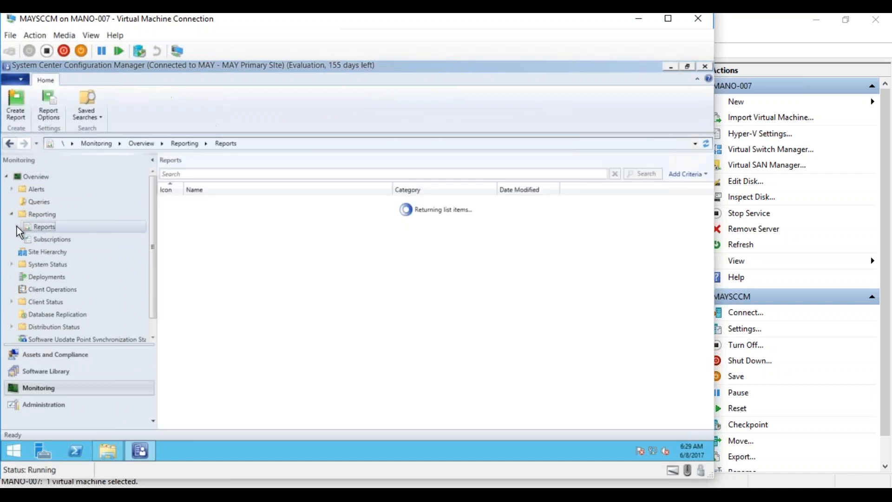
- Expand Reports and scroll down through its report categories
left_click(17, 227)
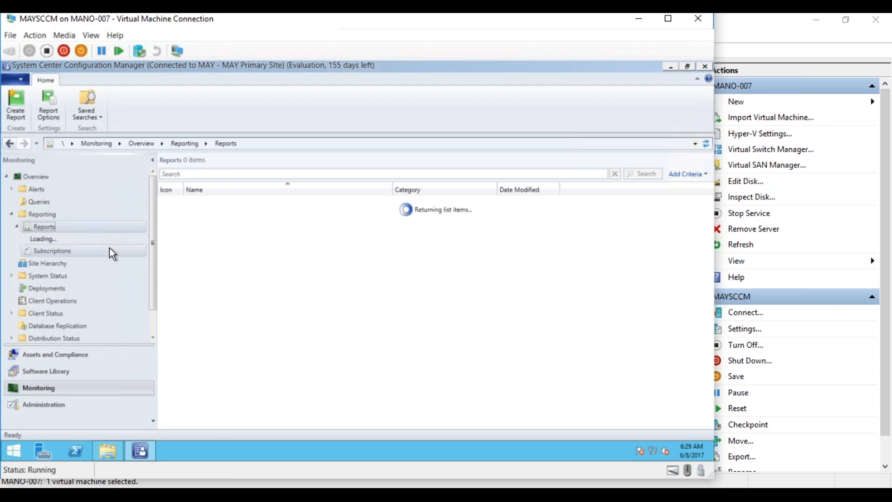
left_click(154, 337)
left_click(155, 337)
left_click(154, 337)
left_click(154, 337)
left_click(154, 337)
left_click(156, 337)
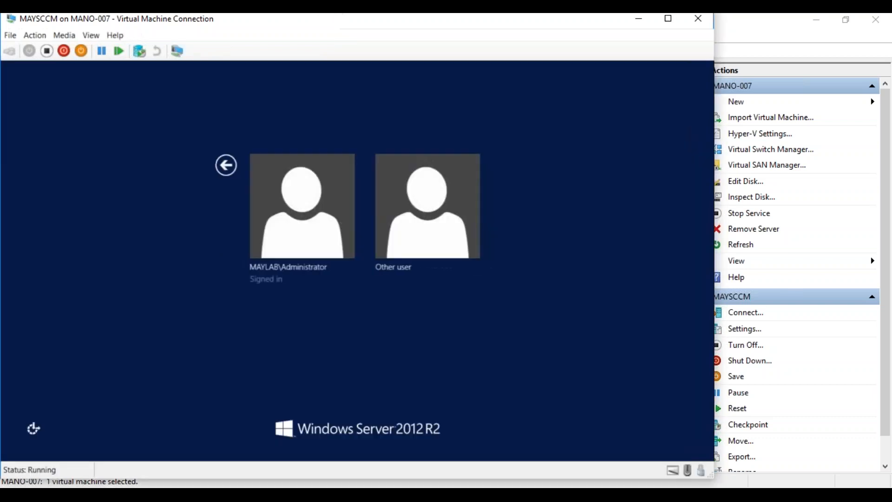
- Unlock the MAYSCCM VM as Administrator using the account password
left_click(301, 255)
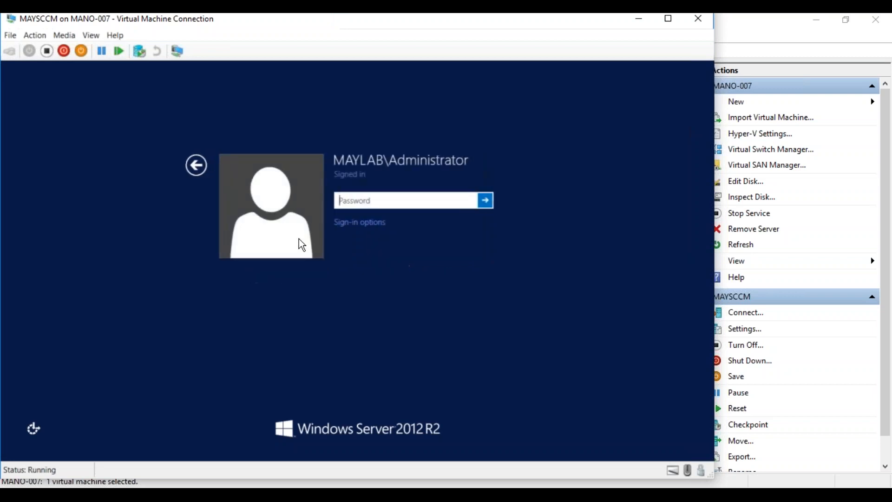
type("P@ssw0rd")
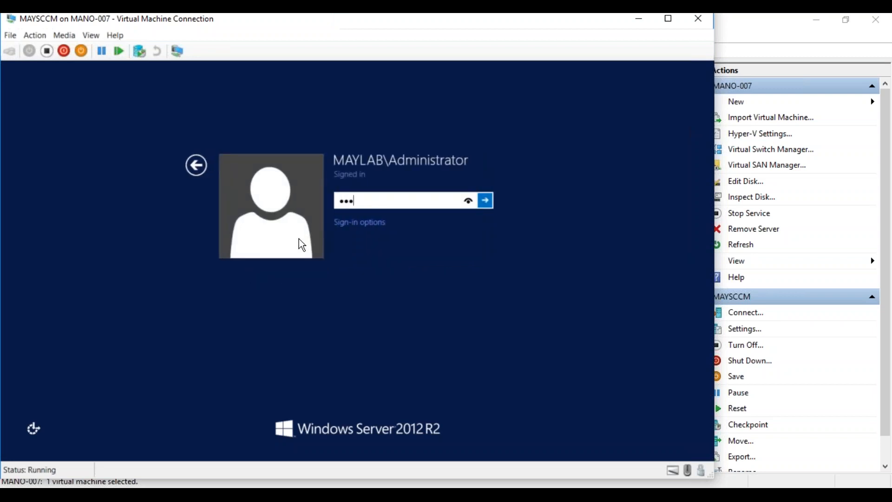
key("Return")
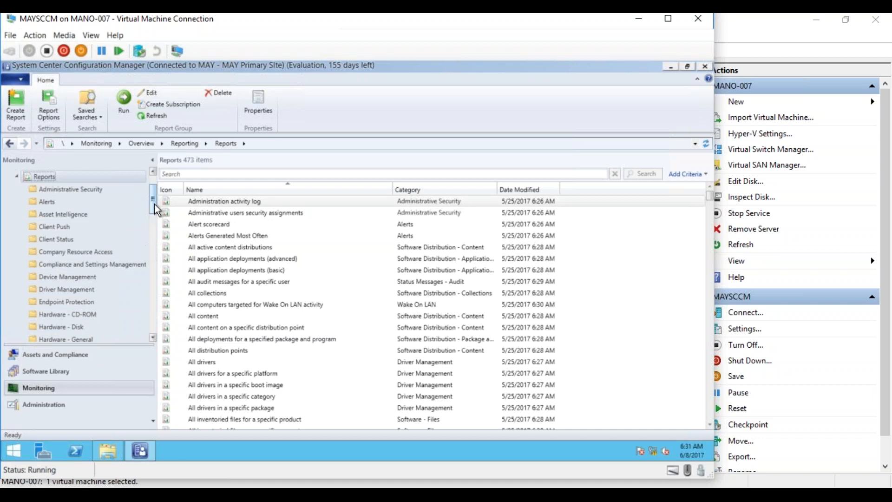
- Scroll to Hardware - General and bring up actions for 'Computer information for a specific computer'
left_click_drag(154, 205, 155, 204)
left_click(152, 338)
left_click(153, 338)
left_click(152, 338)
left_click(152, 338)
left_click(152, 338)
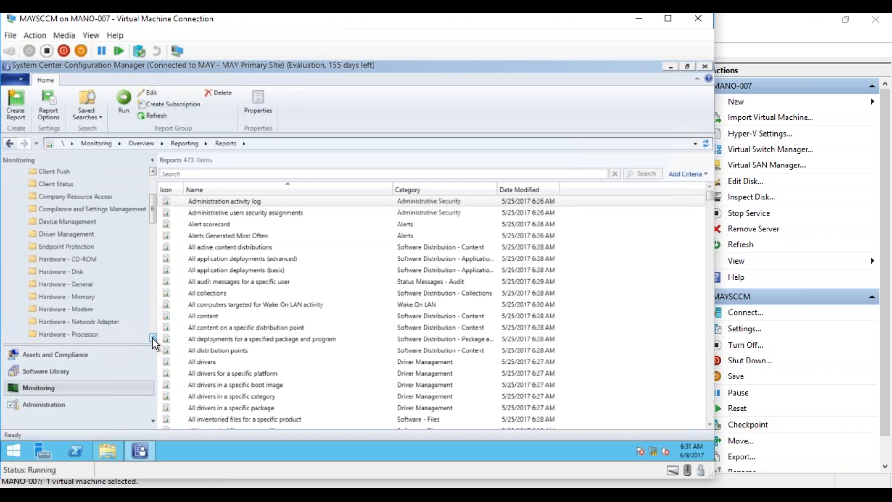
left_click(153, 338)
left_click(86, 279)
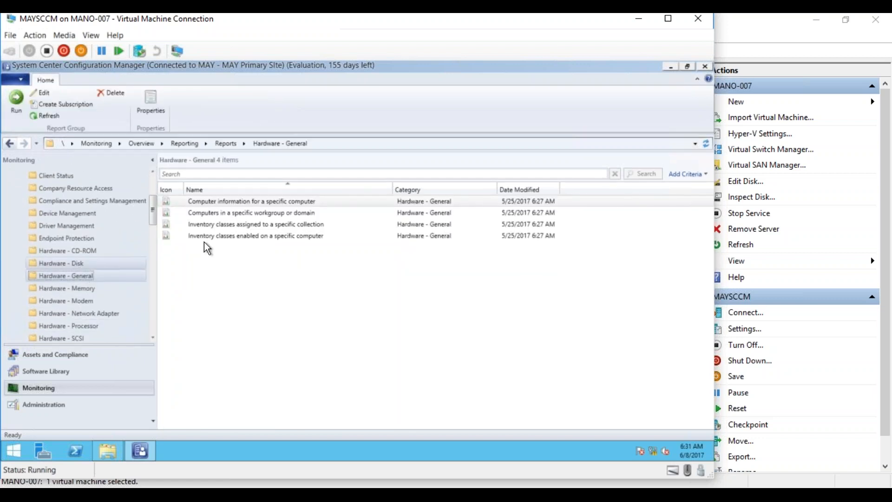
left_click(252, 203)
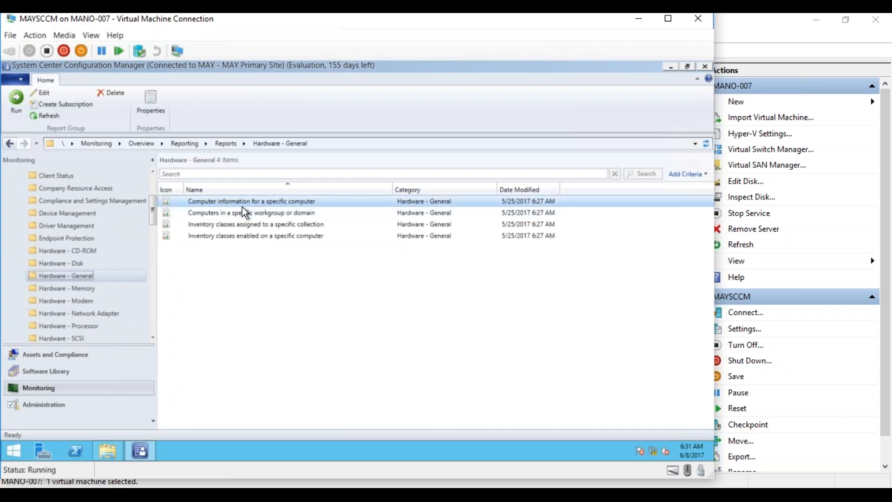
right_click(246, 204)
- Run the Computer information report for computer MAYTEST01
left_click(230, 212)
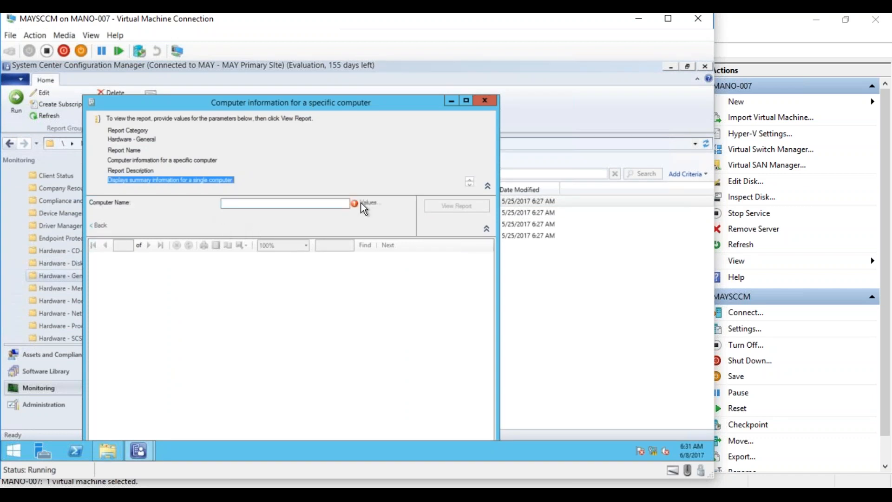
left_click(275, 203)
type("M")
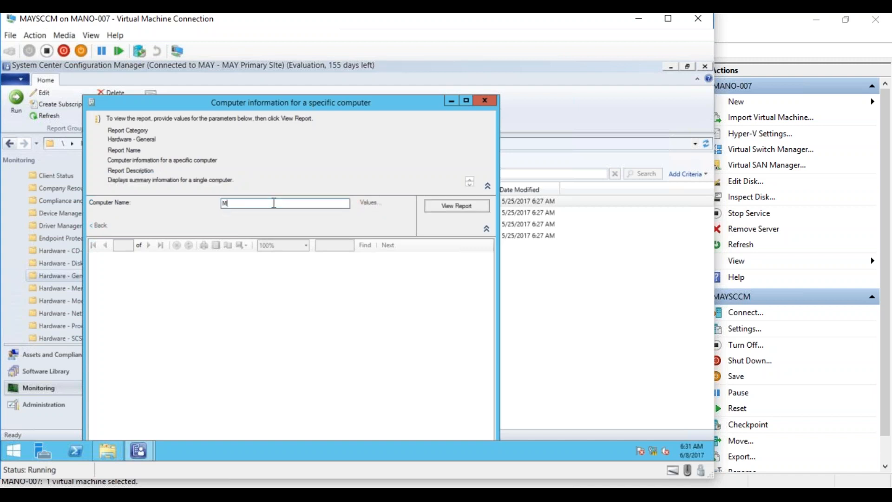
type("AYTEST01")
left_click(477, 205)
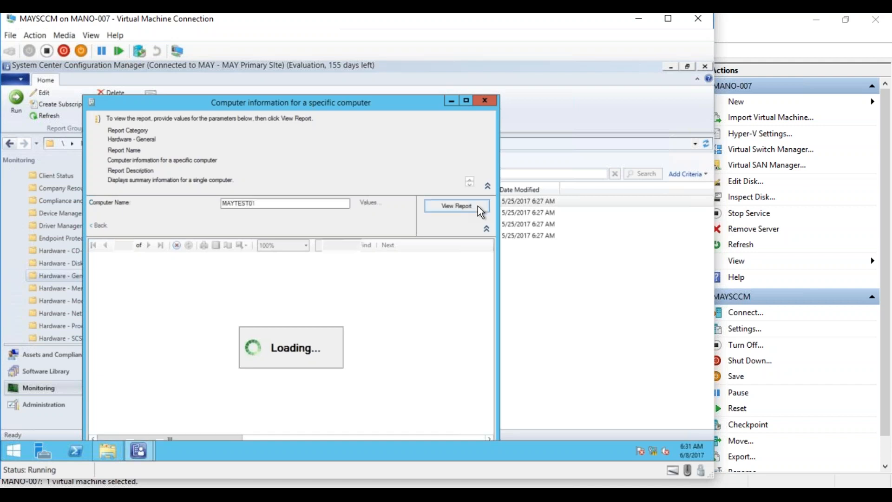
- Maximize the report, scroll across its table, then close it
left_click(467, 100)
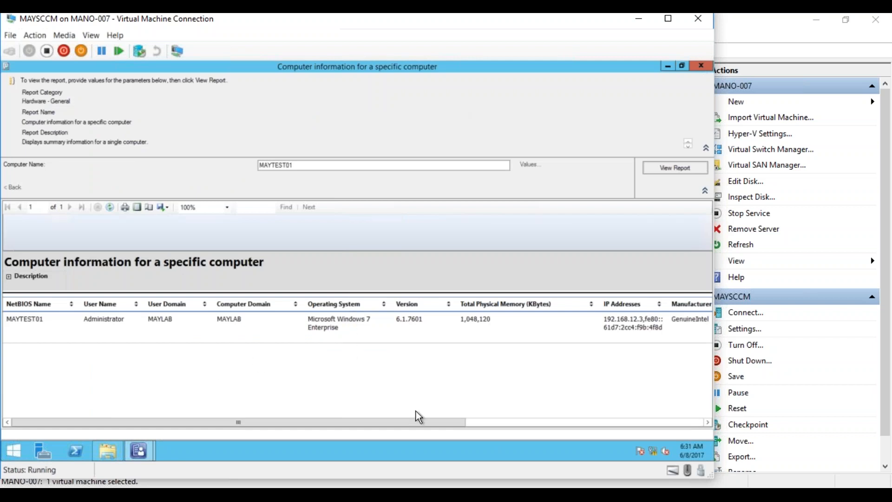
left_click_drag(438, 418, 640, 423)
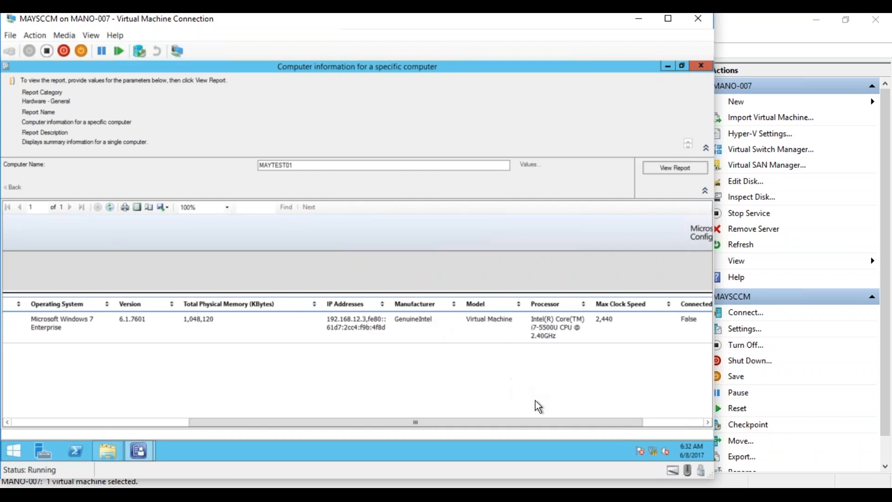
left_click_drag(535, 418, 207, 392)
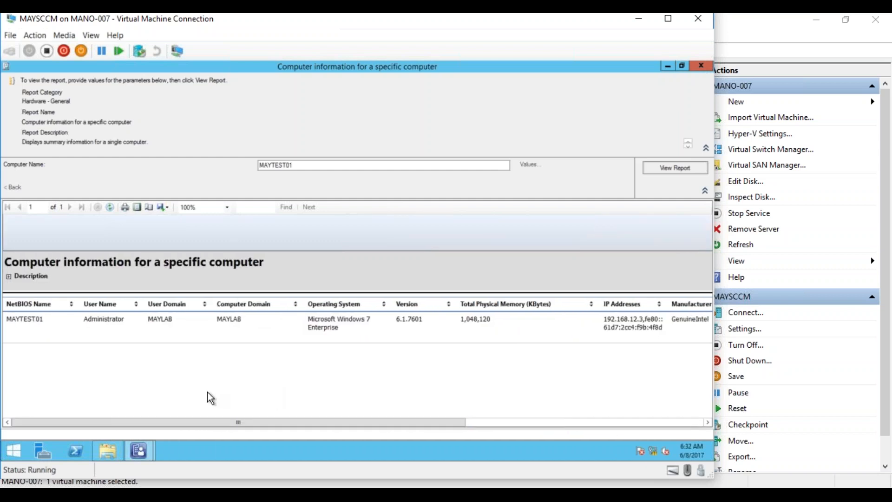
left_click(703, 66)
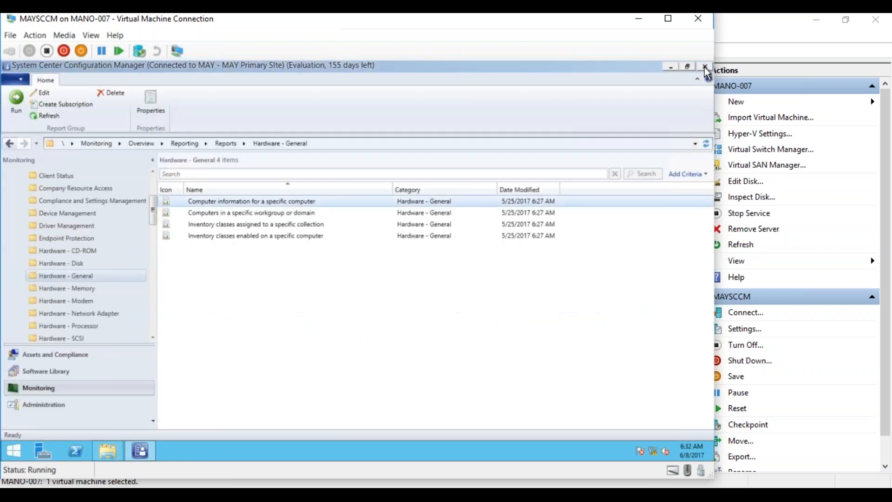
- View Hardware - Memory, then Hardware - Processor, and bring up actions for 'Processor information for a specific computer'
left_click(91, 289)
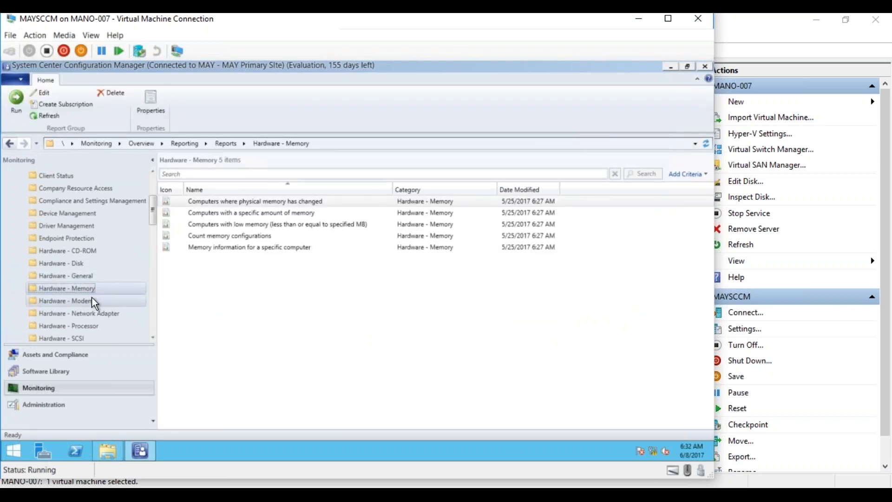
left_click(153, 337)
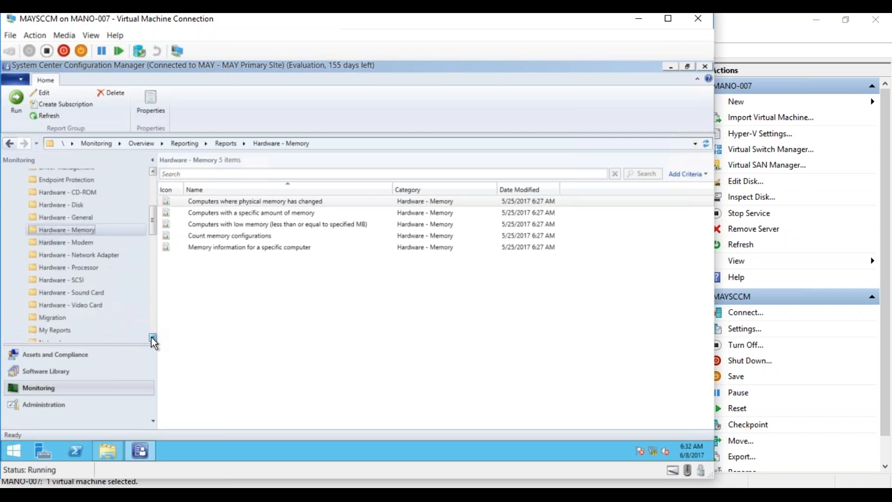
left_click(152, 336)
left_click(88, 260)
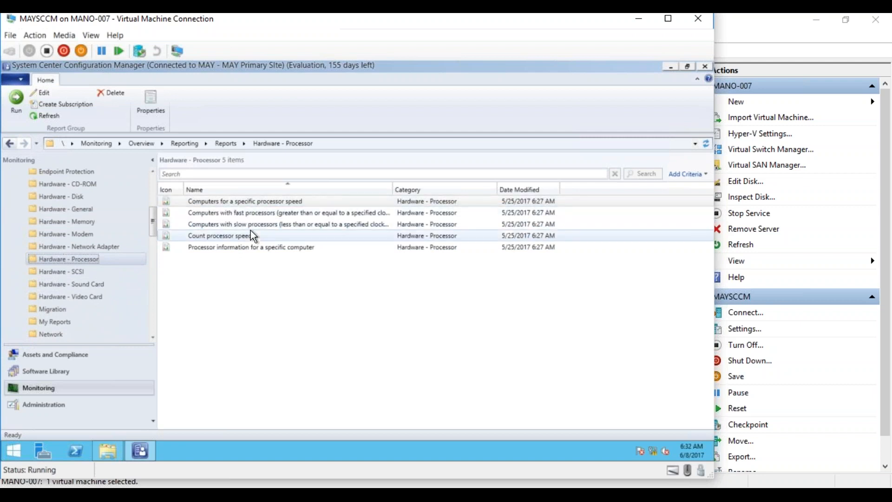
right_click(247, 246)
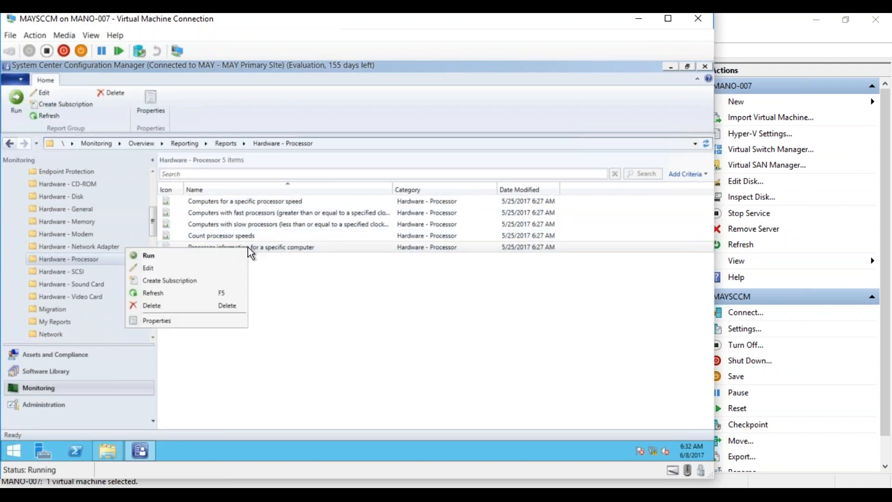
- Run the Processor information report for computer MAYTEST01
left_click(229, 255)
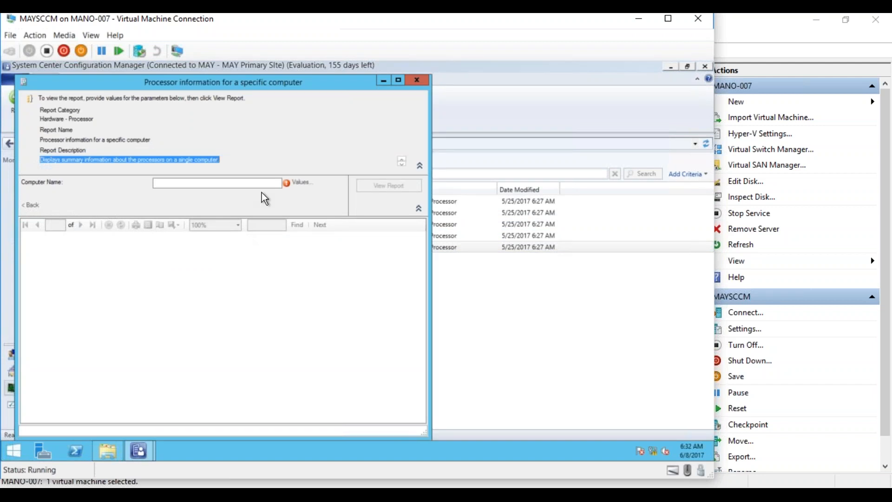
left_click(248, 182)
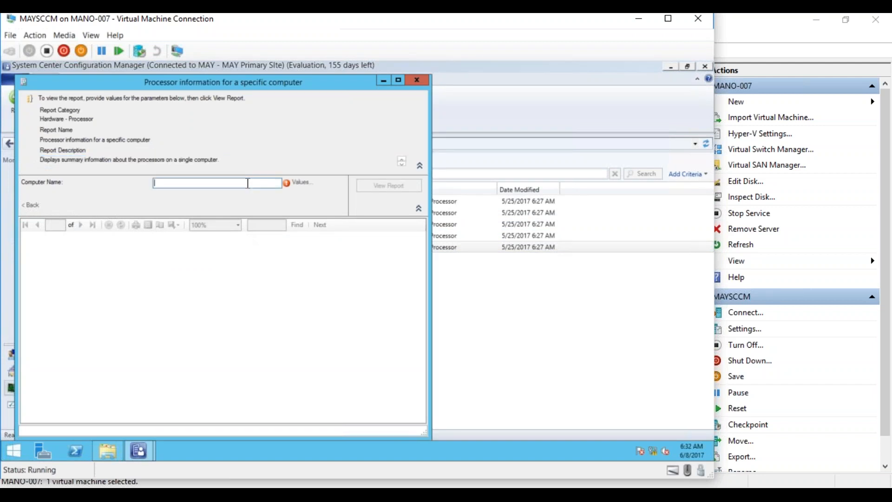
type("M")
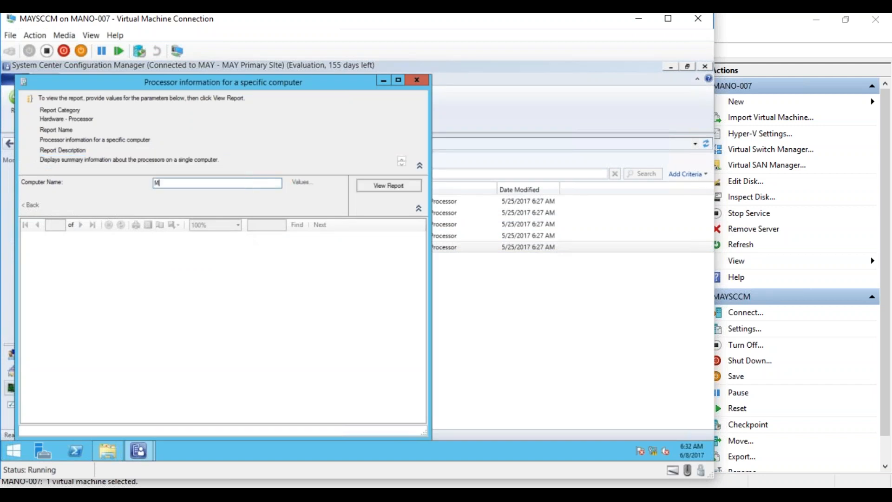
type("AYTEST01")
left_click(387, 189)
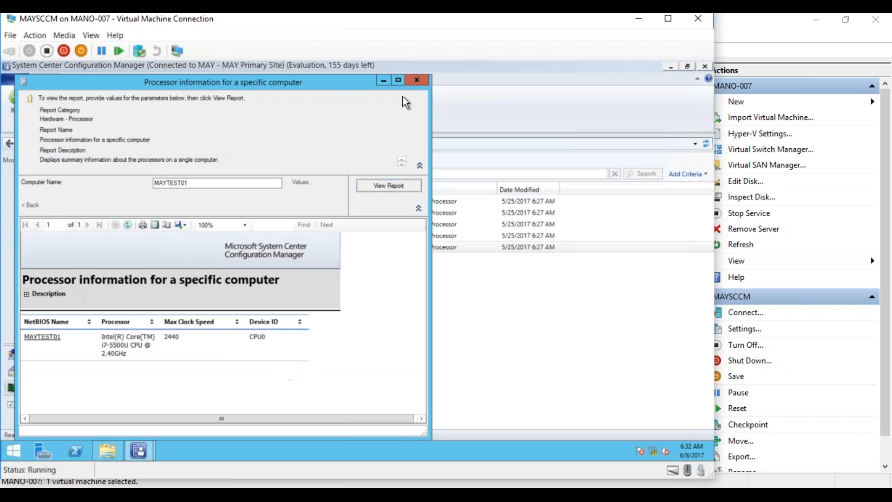
- Maximize it, drill into MAYTEST01's computer details, scroll the table, and close the report
left_click(398, 81)
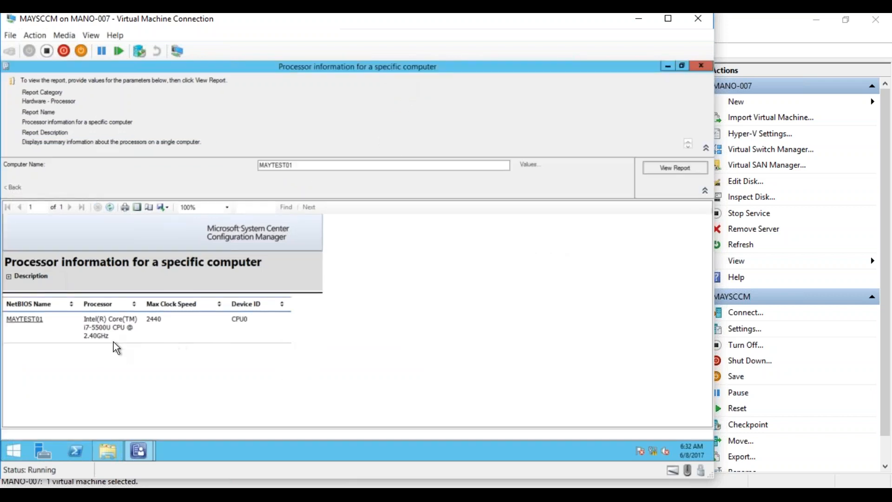
left_click(35, 322)
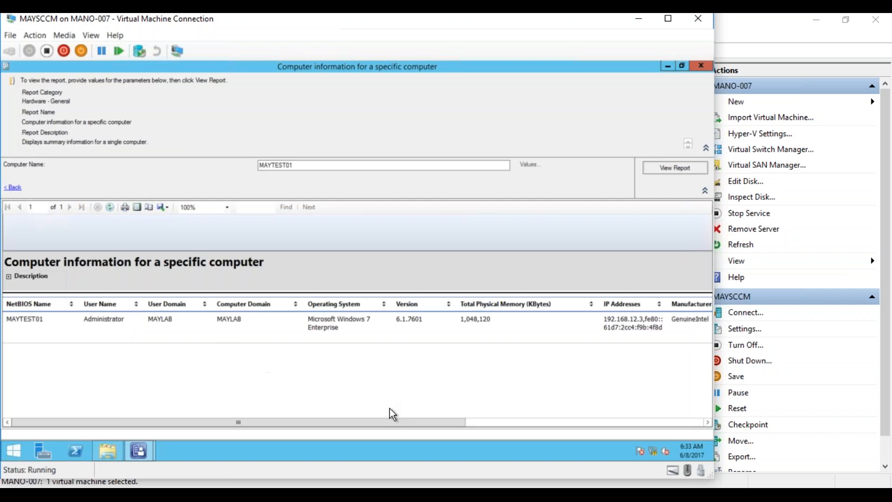
left_click_drag(381, 421, 612, 418)
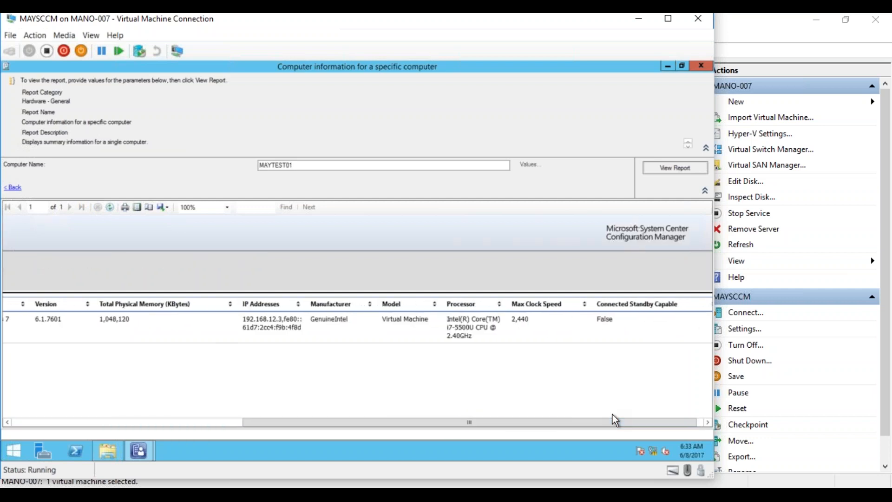
left_click(702, 66)
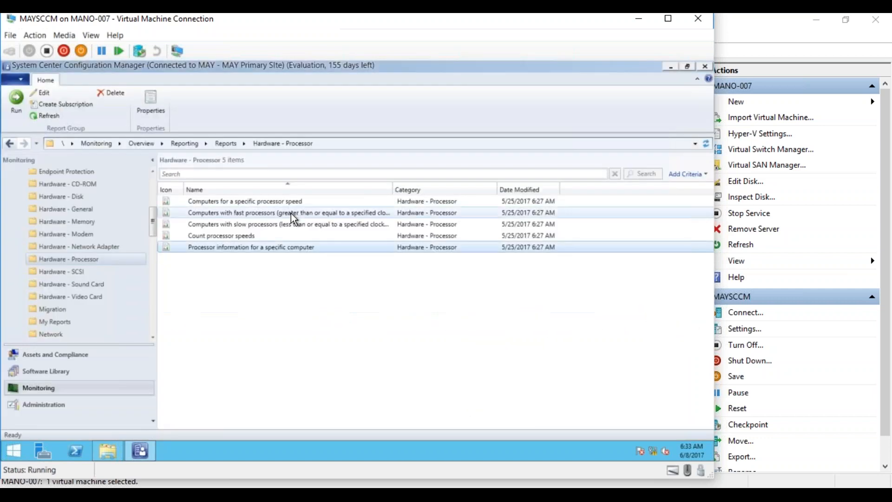
- Show Hardware - Disk reports and bring up actions for 'Disk information for a specific computer - Logical disks'
left_click(78, 197)
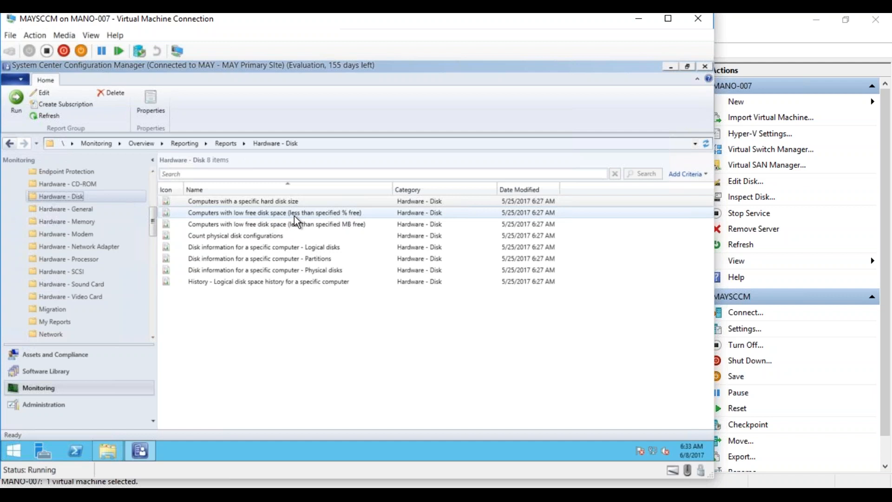
right_click(269, 250)
- Run the Logical disks report for computer MAYTEST01 and maximize the report window
left_click(253, 256)
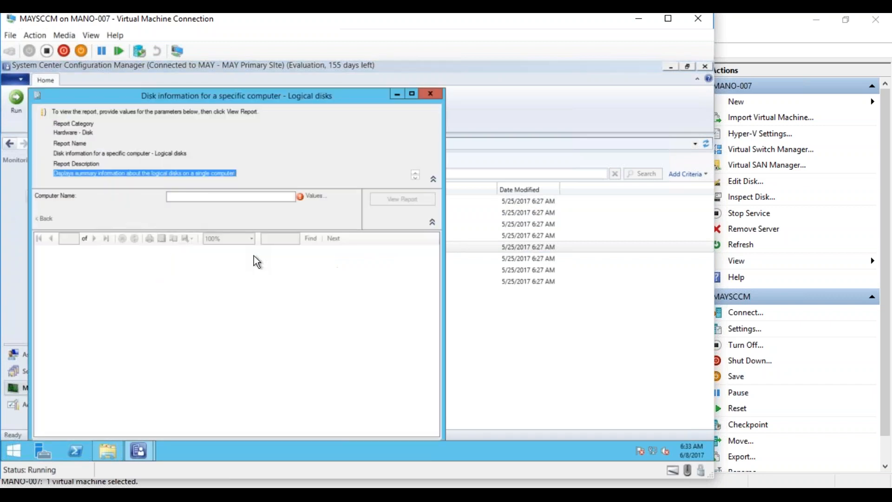
left_click(285, 197)
type("M")
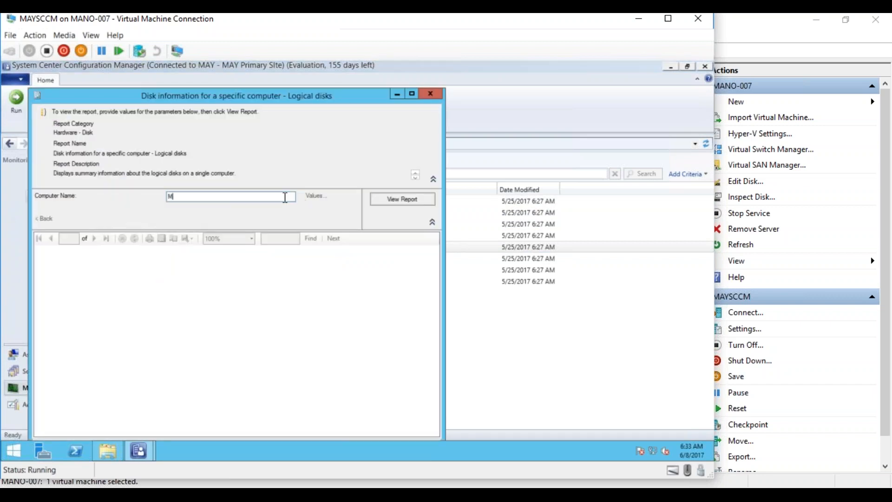
type("AYTEST01")
left_click(392, 201)
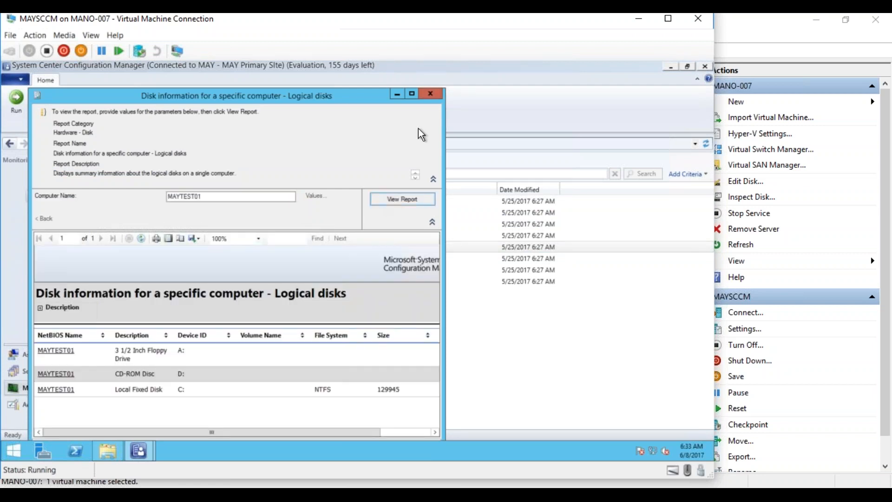
left_click(412, 94)
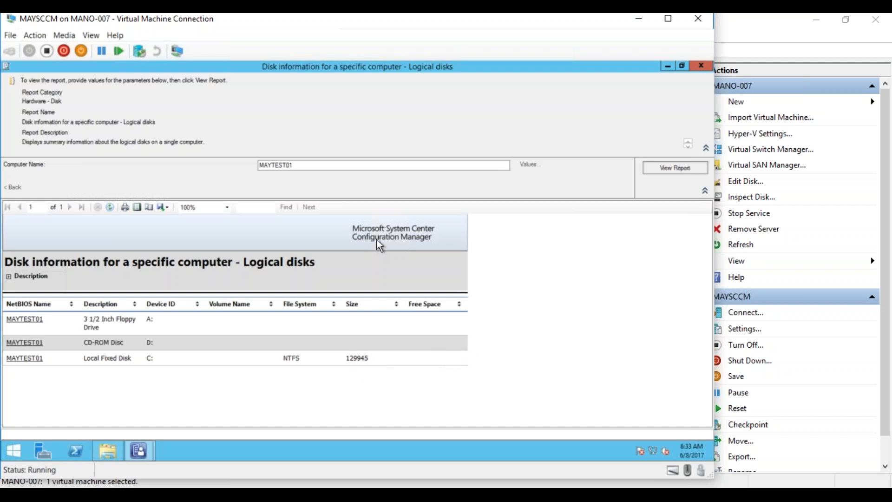
- Close the Logical disks report, glance at the Notepad notes, then return to the MAYSCCM VM
left_click(697, 68)
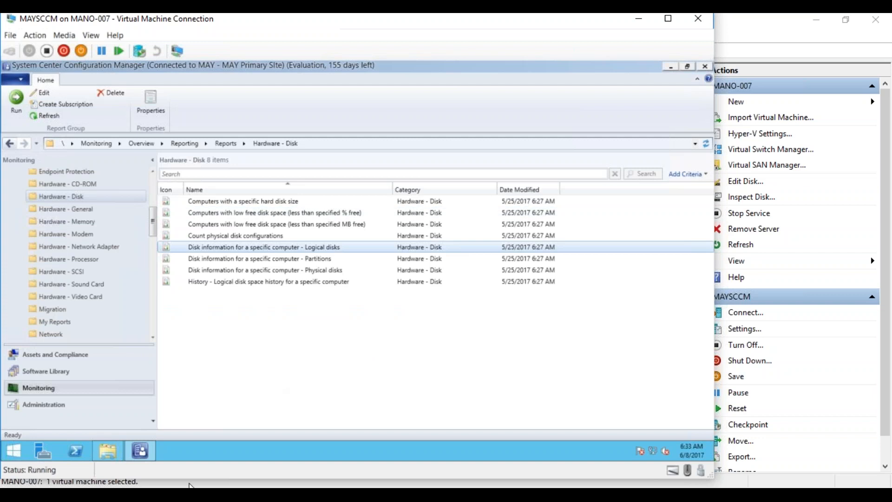
left_click(190, 486)
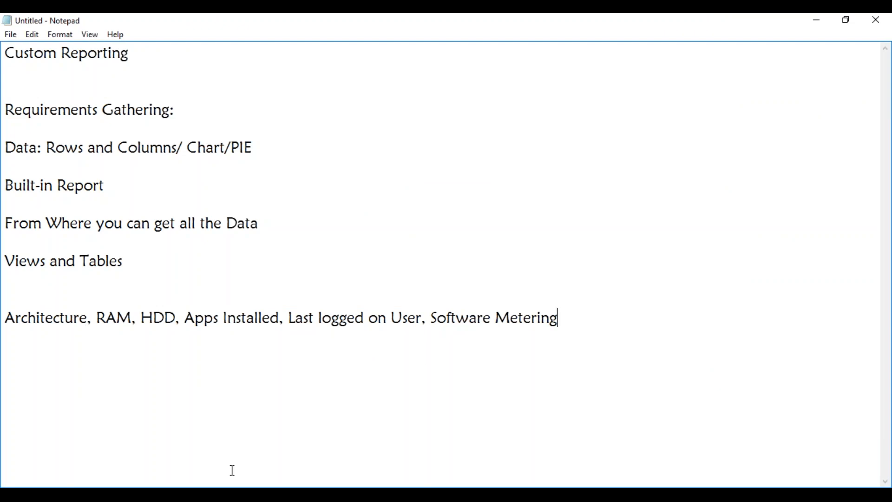
left_click(232, 495)
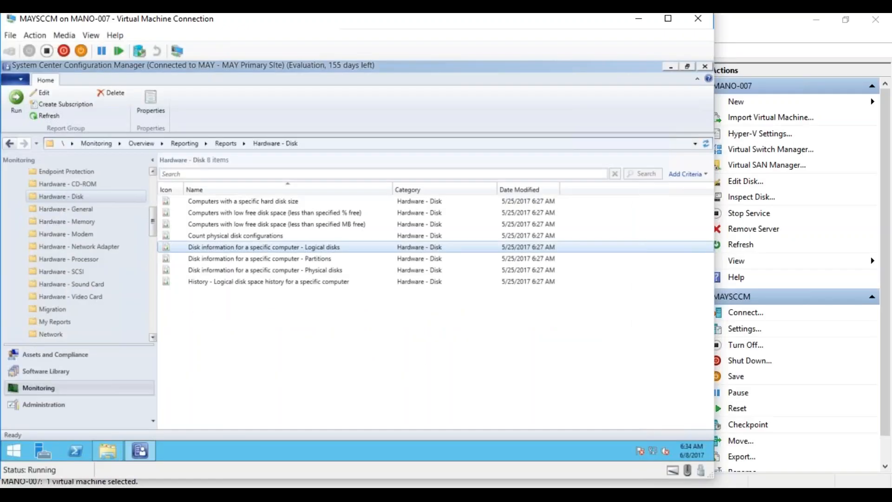
- Scroll the Reports tree and open Software - Companies and Products to list its 14 reports
left_click(153, 339)
left_click(154, 338)
left_click(153, 338)
left_click(153, 338)
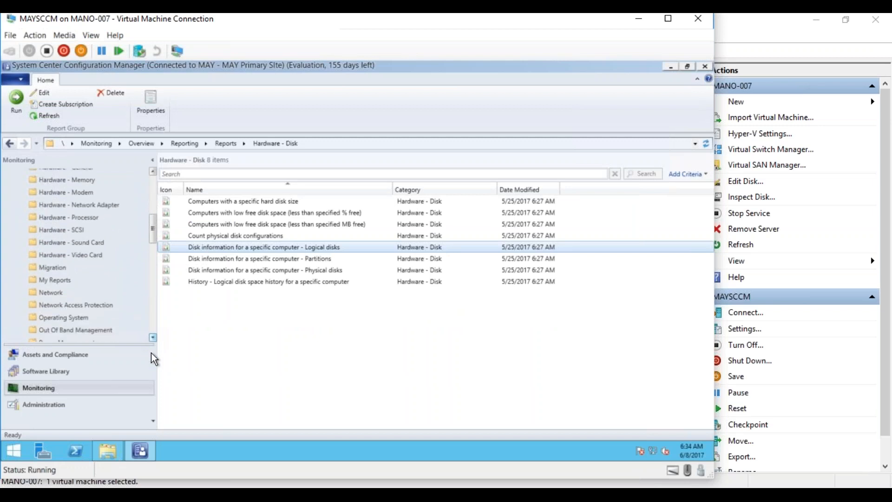
left_click(232, 495)
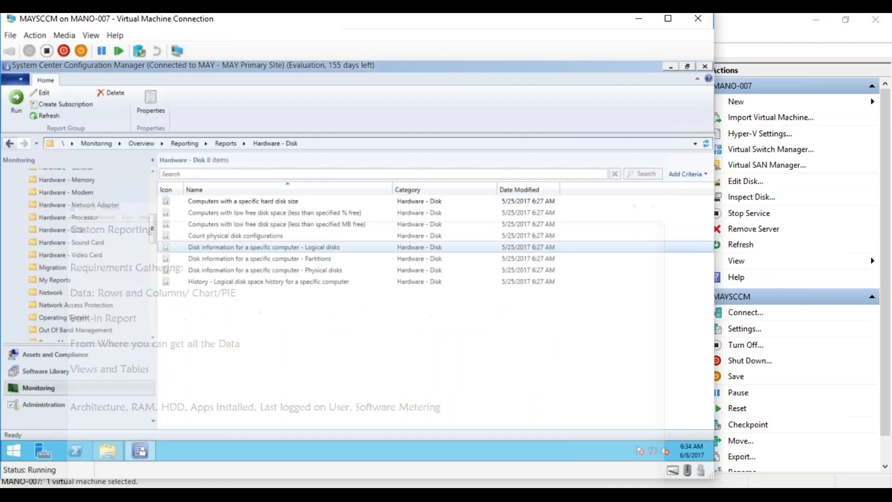
left_click(154, 338)
left_click(154, 338)
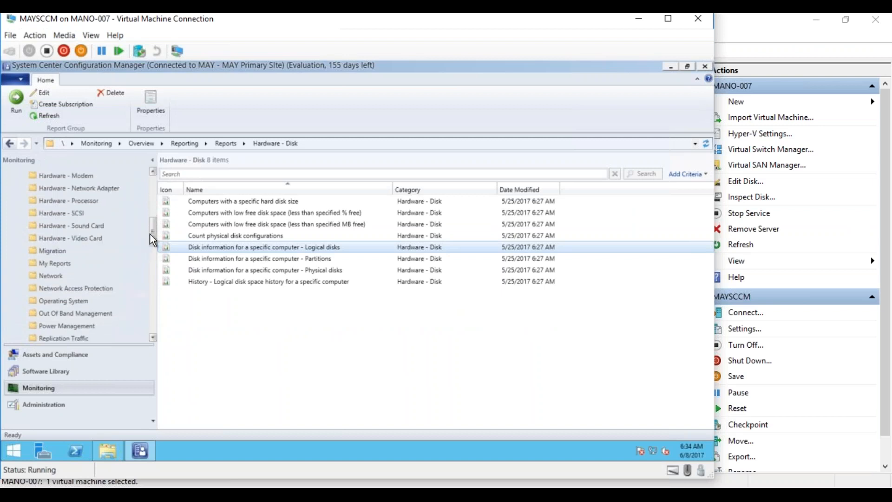
left_click_drag(153, 237, 156, 266)
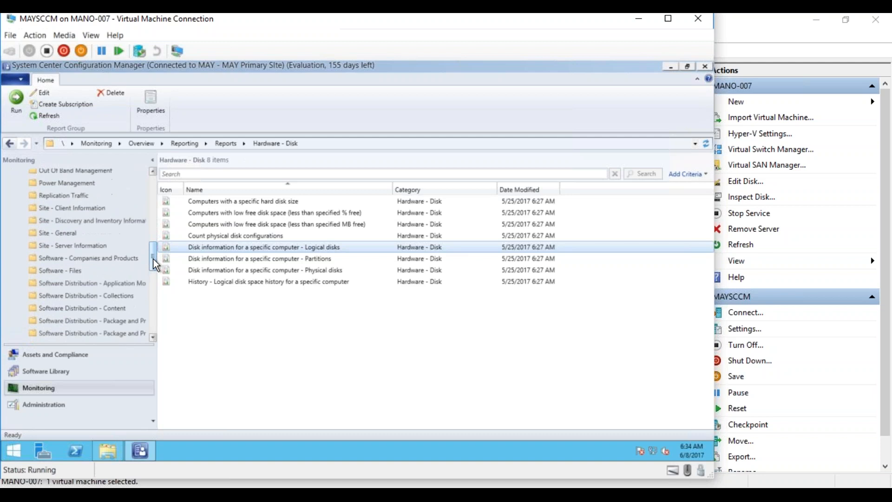
left_click(120, 261)
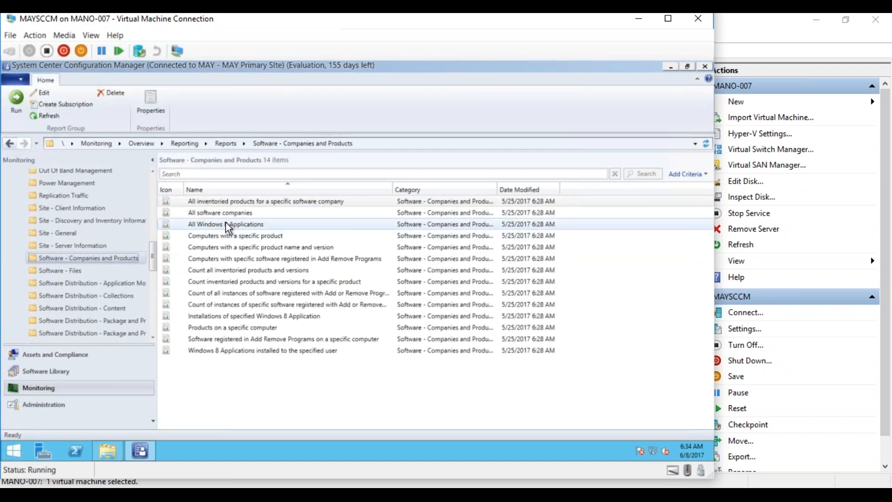
left_click(220, 203)
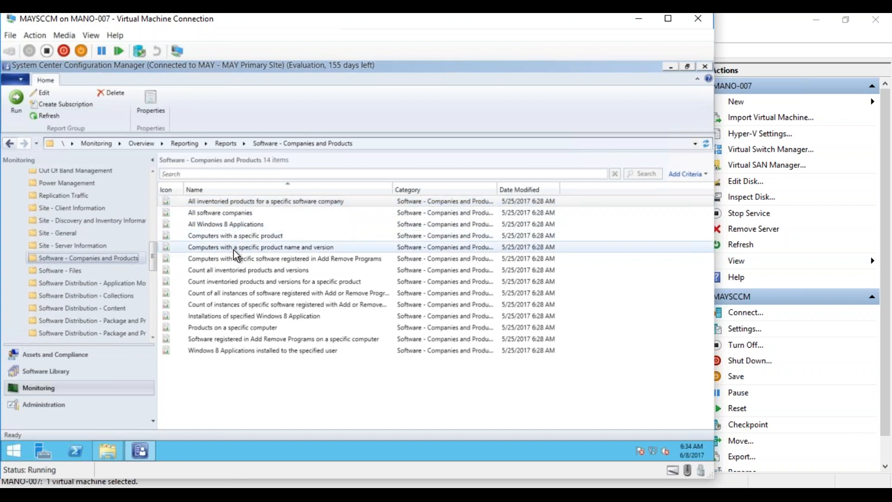
- Run 'Software registered in Add Remove Programs' for MAYTEST01 and maximize the results
right_click(236, 348)
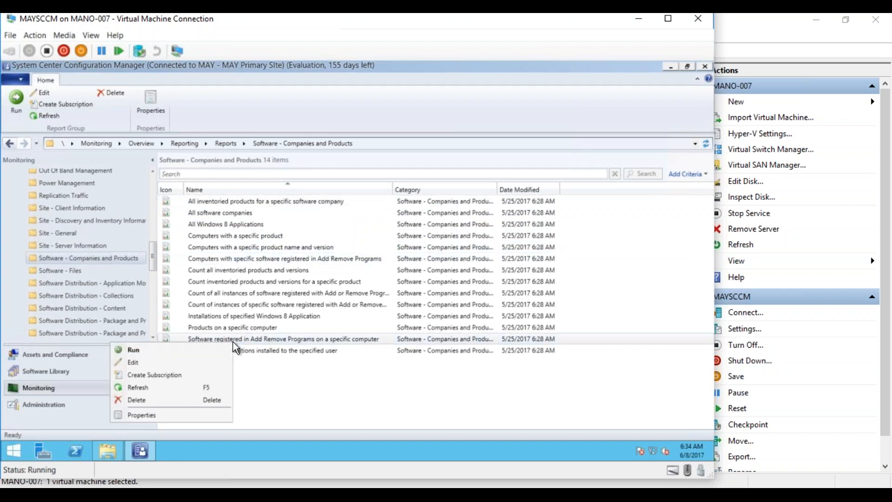
left_click(199, 349)
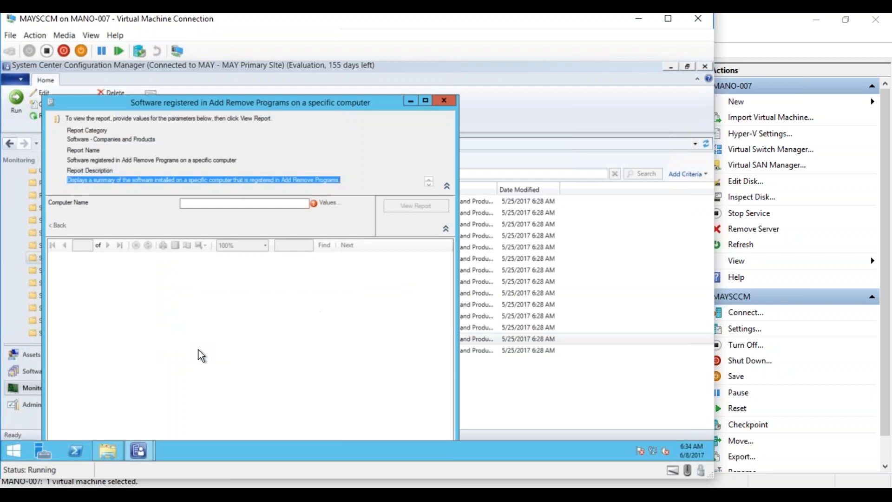
left_click(285, 205)
type("MAYTEST01")
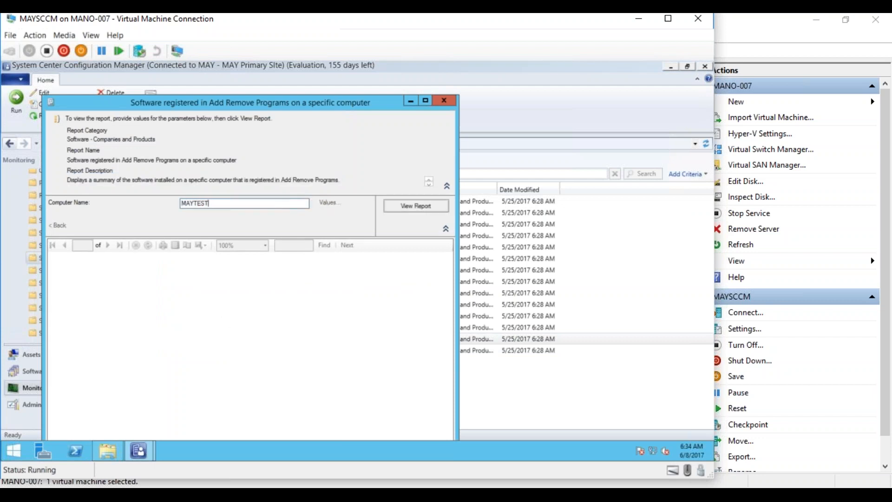
left_click(423, 209)
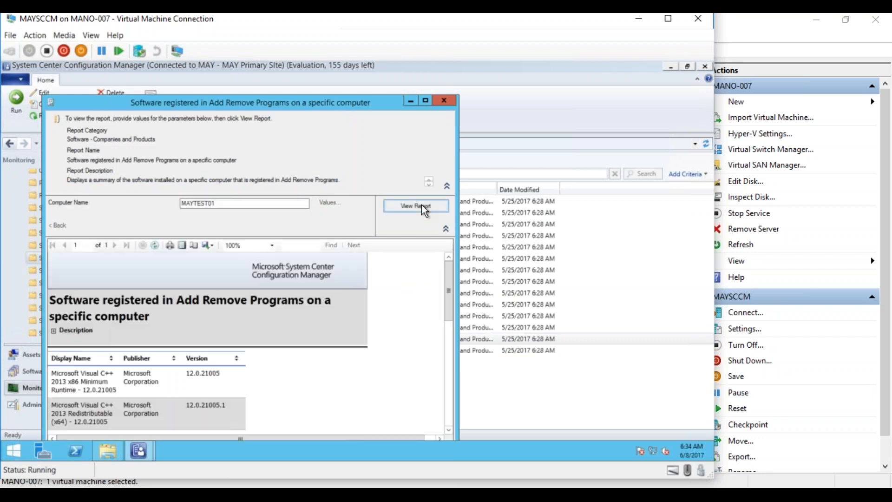
left_click(427, 102)
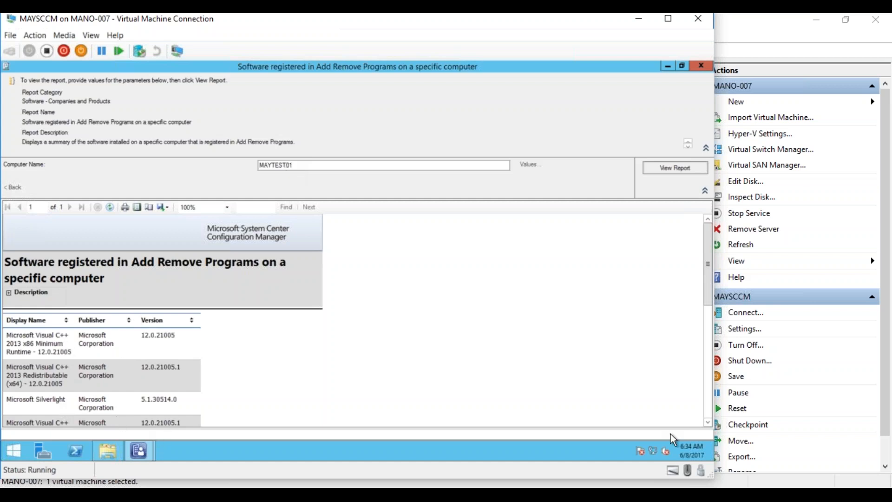
- Scroll down through MAYTEST01's installed software list in the report
left_click(708, 423)
left_click(707, 423)
left_click(708, 423)
left_click(708, 422)
left_click(708, 423)
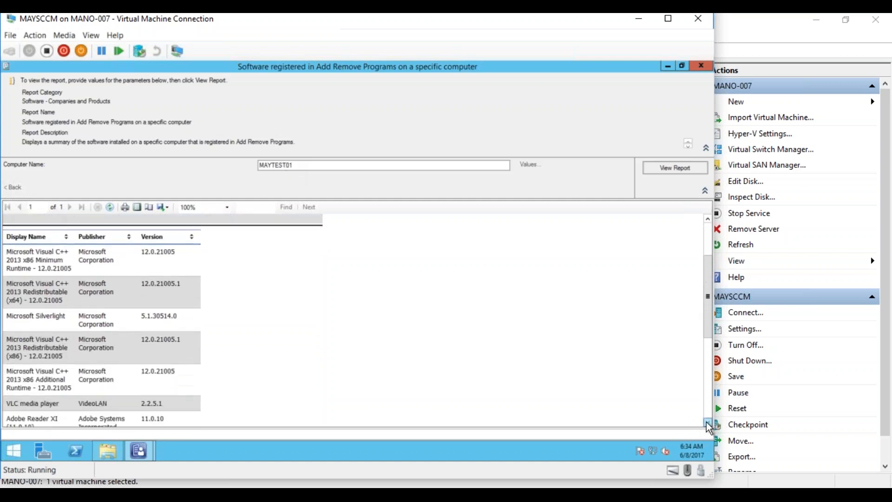
left_click(708, 423)
left_click(708, 423)
left_click(708, 423)
left_click(707, 423)
left_click(707, 423)
left_click(708, 422)
left_click(707, 423)
left_click(708, 423)
left_click(707, 423)
left_click(708, 423)
left_click(708, 423)
left_click(708, 423)
left_click(708, 423)
left_click(708, 423)
left_click(708, 423)
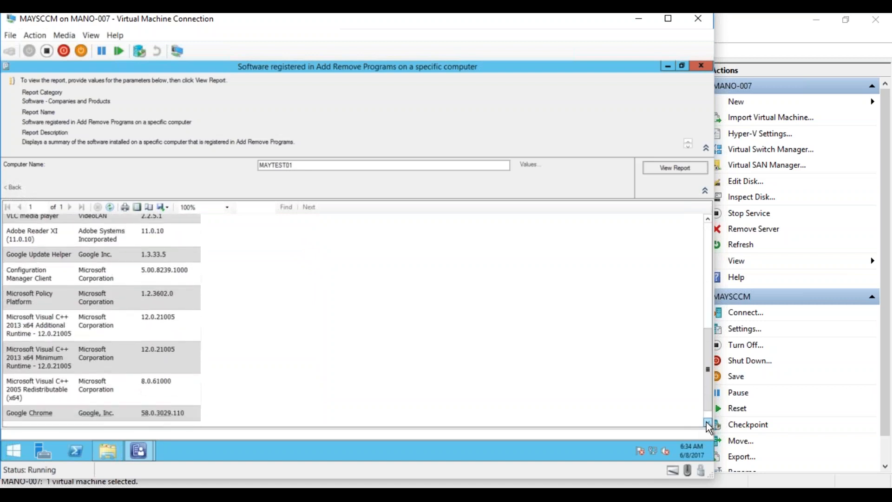
left_click(708, 423)
left_click(708, 423)
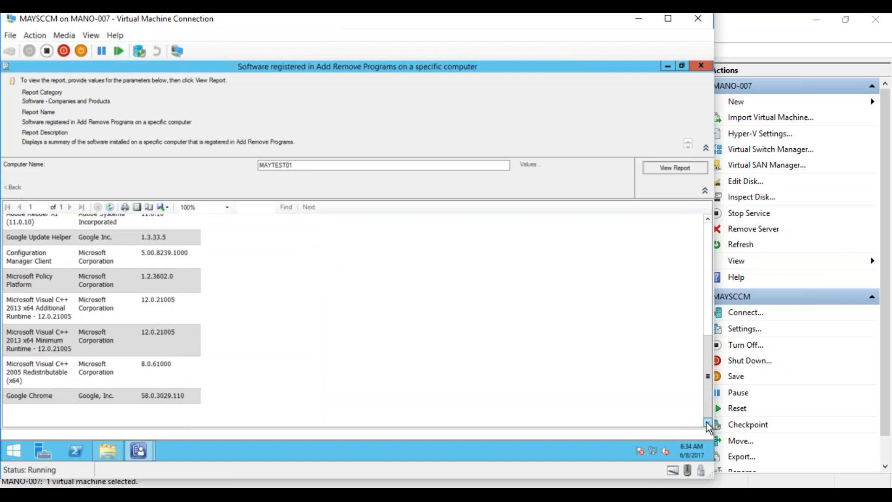
- Scroll on to Google Chrome, VLC and the Configuration Manager Client, then return to Notepad
left_click_drag(709, 413, 710, 410)
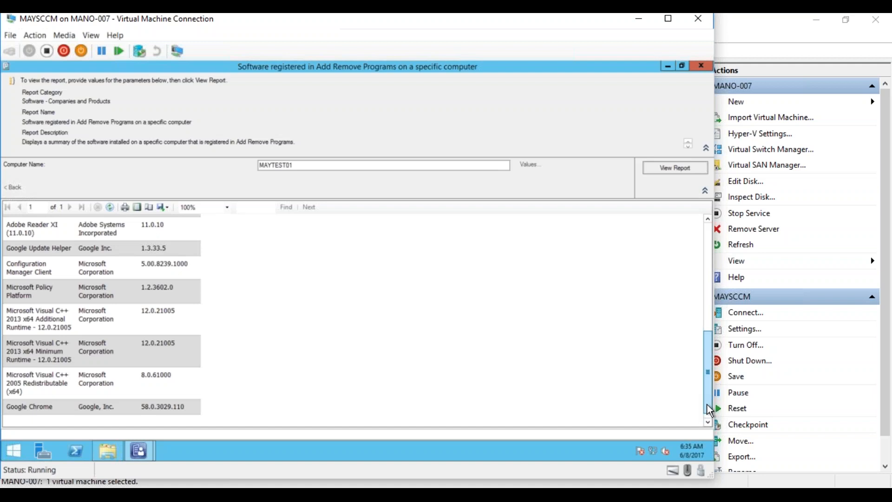
left_click_drag(709, 410, 707, 396)
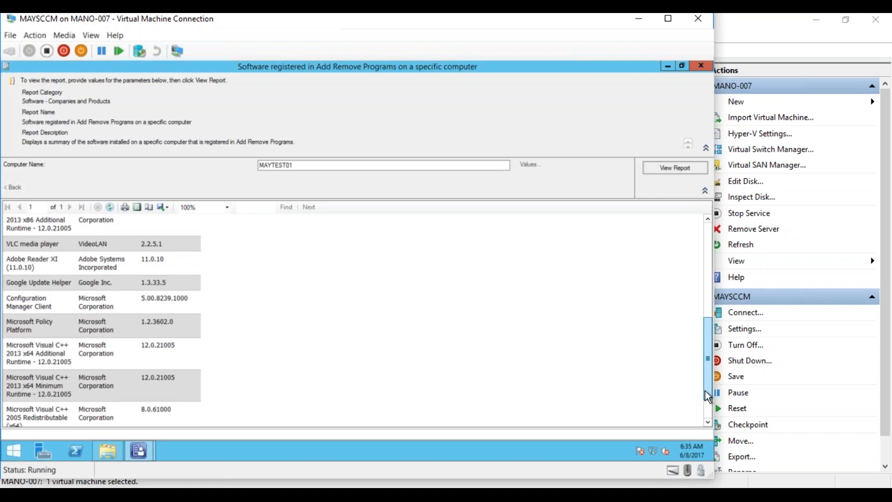
left_click_drag(705, 391, 705, 392)
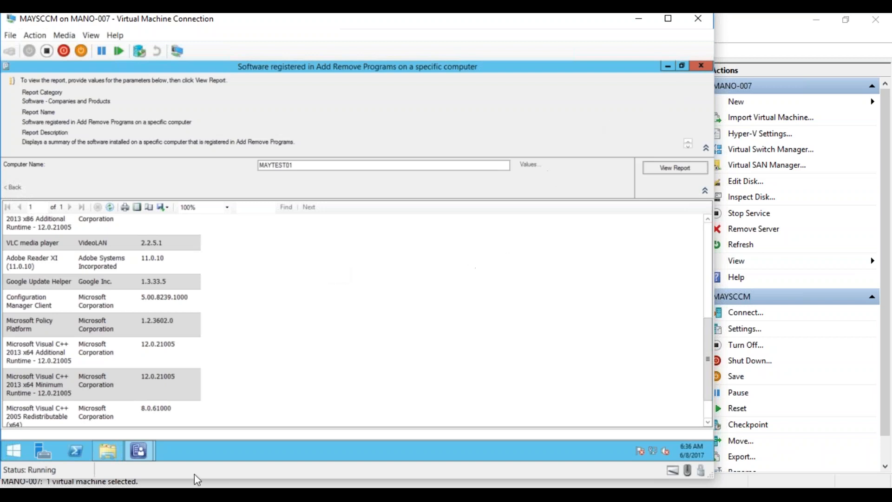
left_click(197, 492)
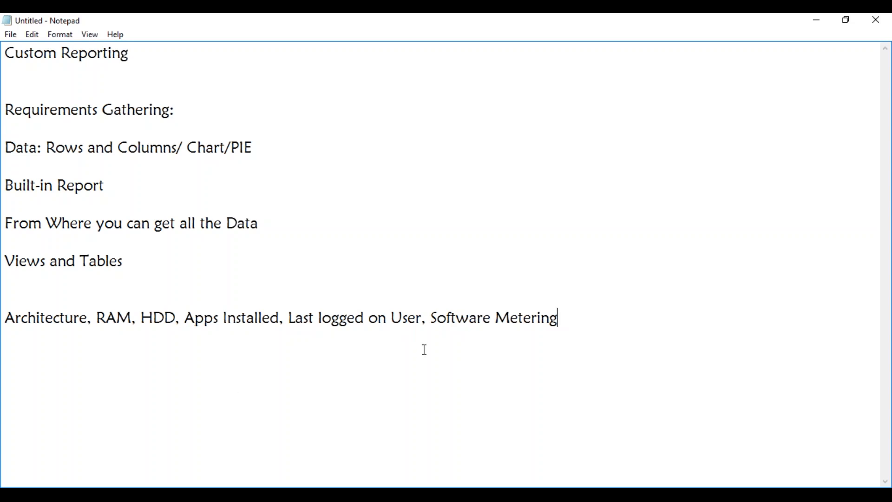
- Select the words 'Software Metering' on the last line of the requirements list
left_click_drag(432, 318, 561, 317)
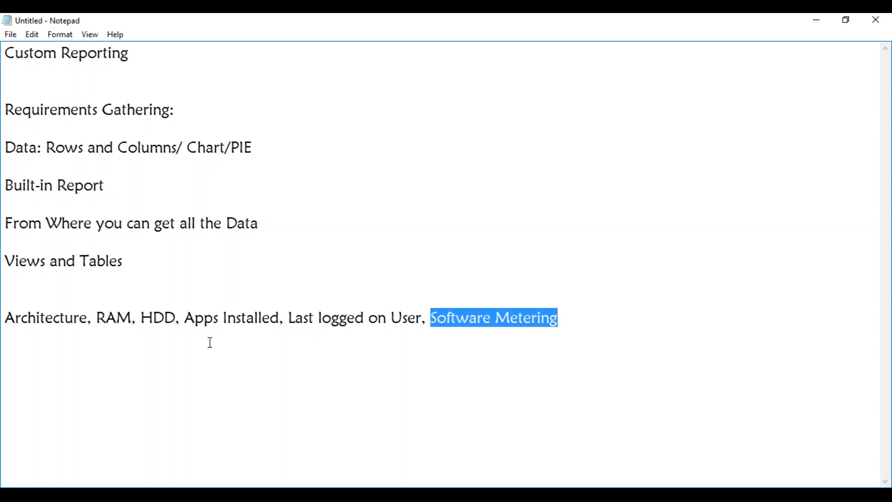
- Insert a new line 'Office 2013, AUTOCAD 2016' below the Views and Tables line in Notepad
left_click(37, 290)
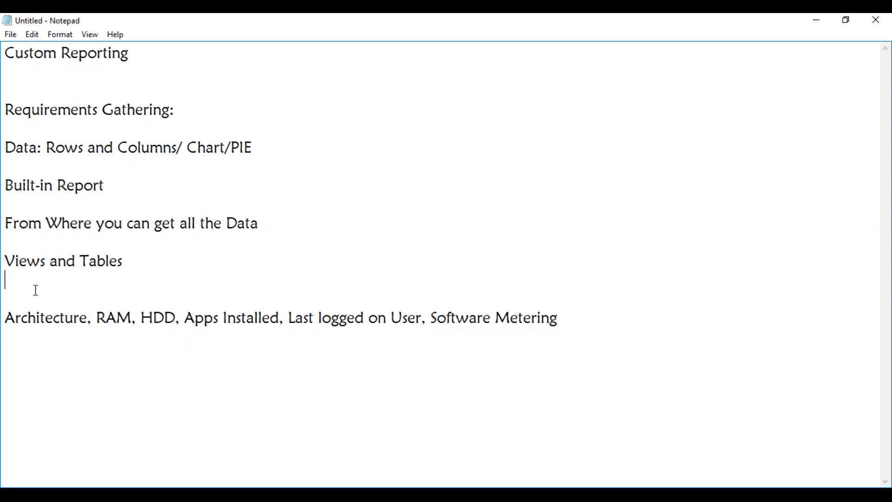
key("Return")
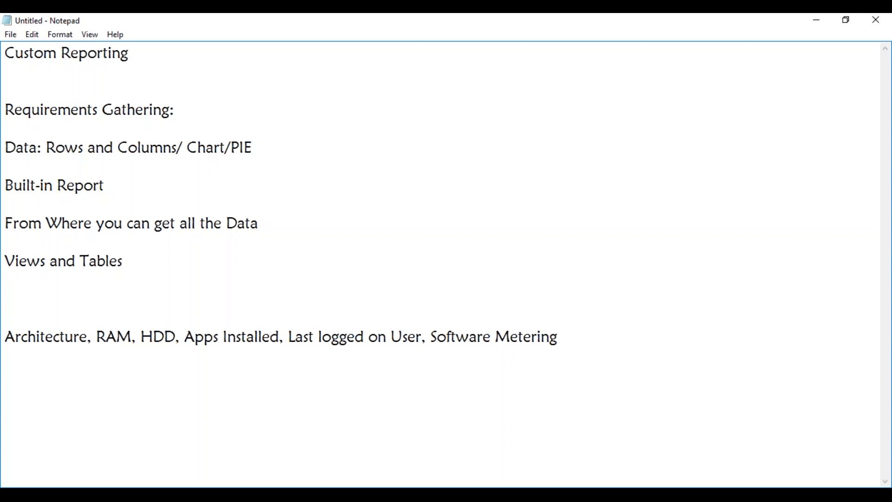
type("Office 2013")
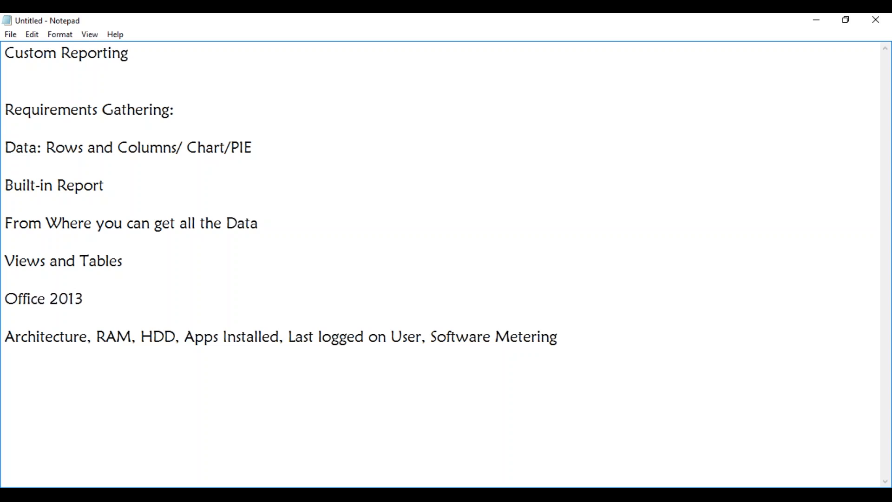
type(", AUTOCAD 2016")
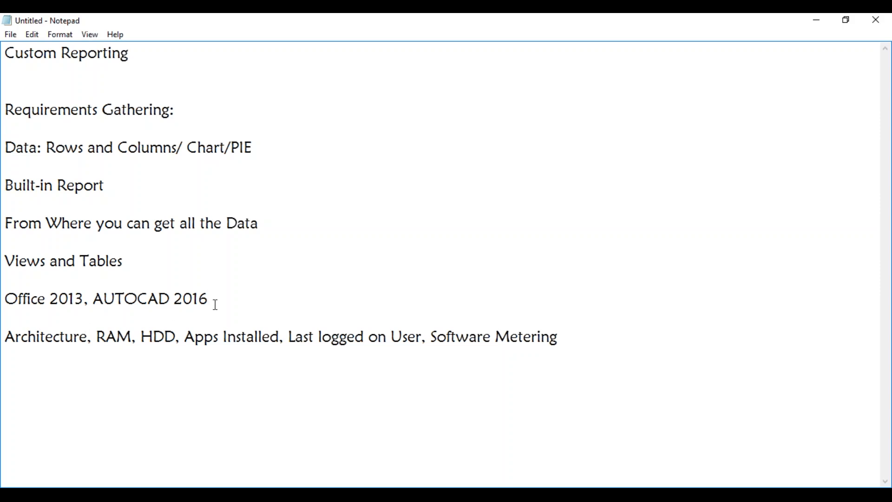
left_click_drag(212, 298, 6, 299)
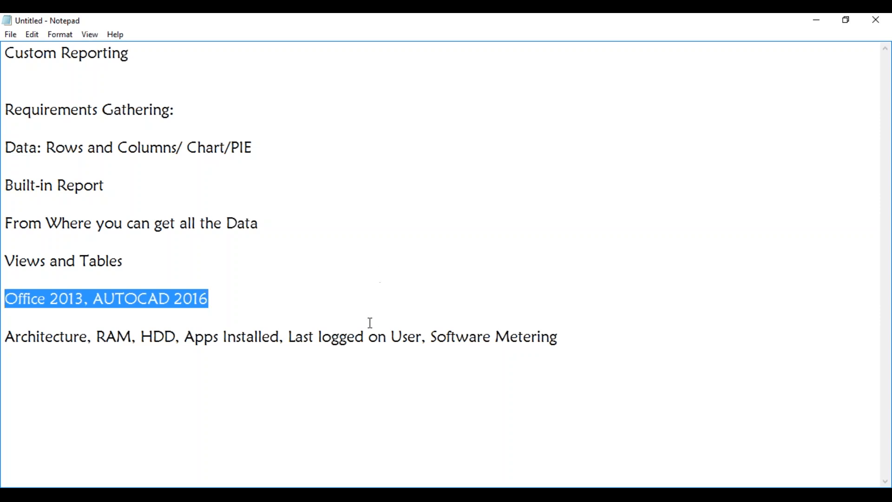
left_click_drag(427, 335, 564, 334)
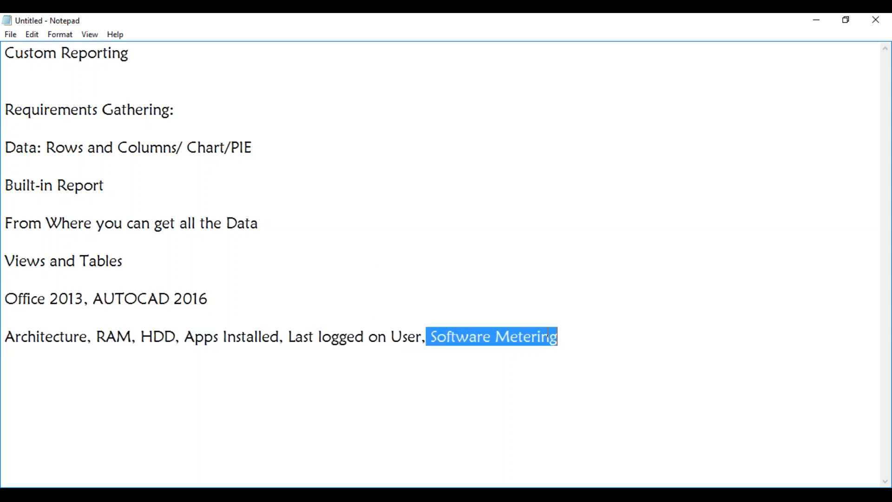
left_click_drag(423, 336, 8, 344)
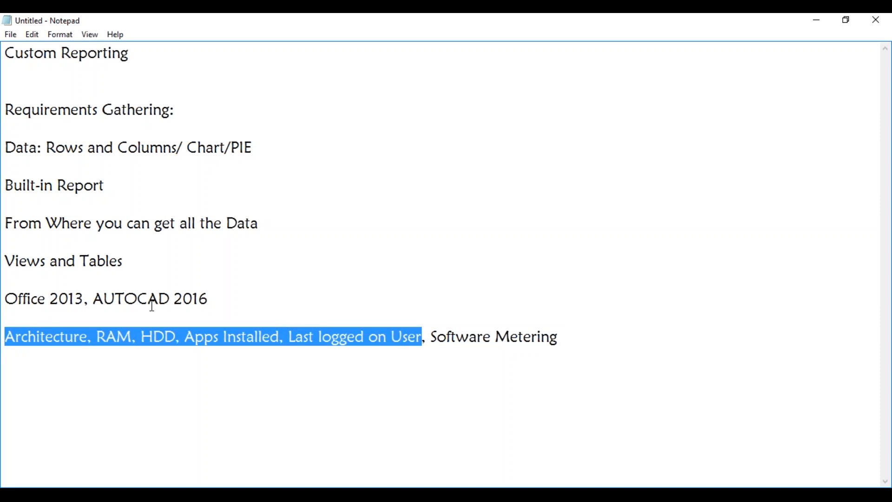
left_click(349, 372)
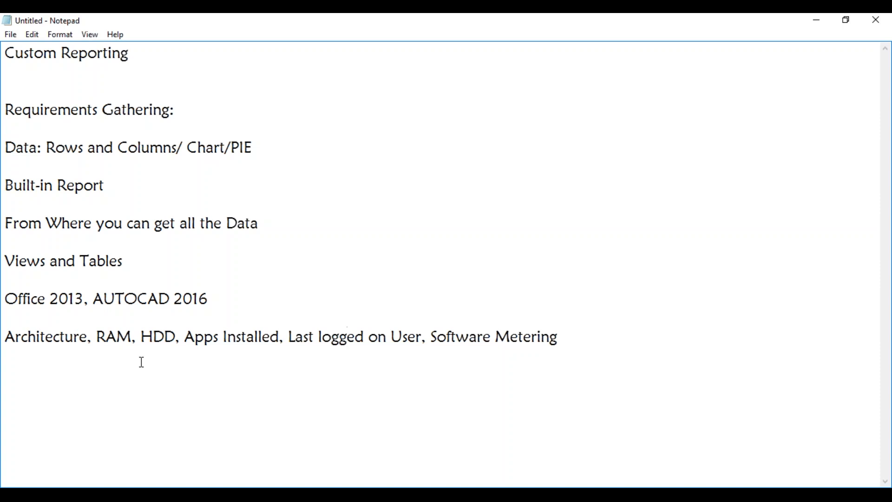
left_click(432, 340)
left_click_drag(432, 339, 558, 339)
left_click_drag(427, 338, 10, 335)
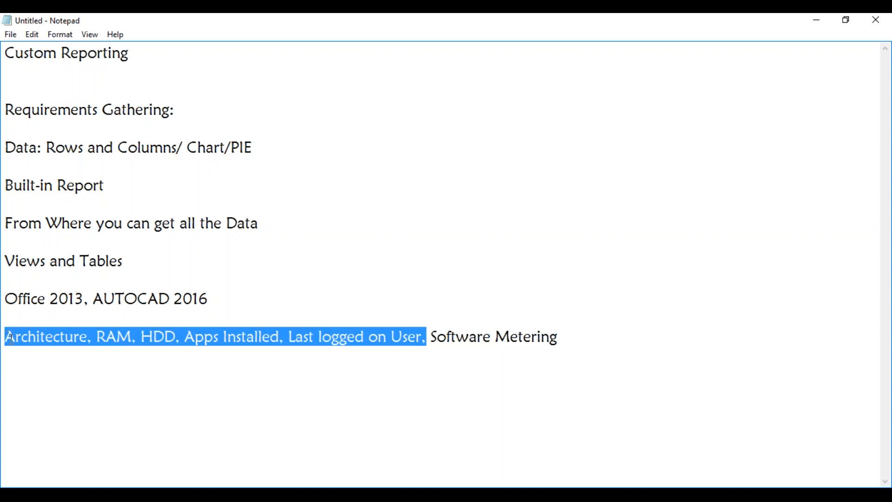
- Delete 'Software Metering' and its trailing comma so the line ends with 'Last logged on User'
left_click(93, 379)
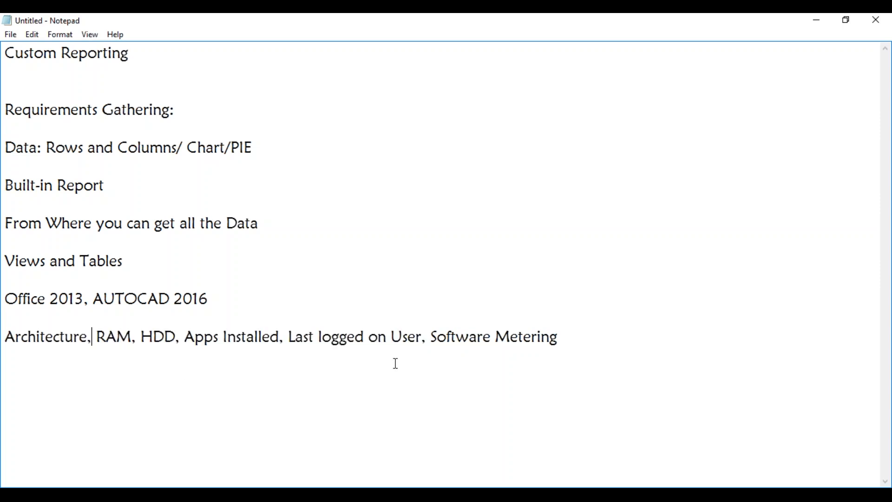
left_click_drag(427, 338, 568, 347)
key("BackSpace")
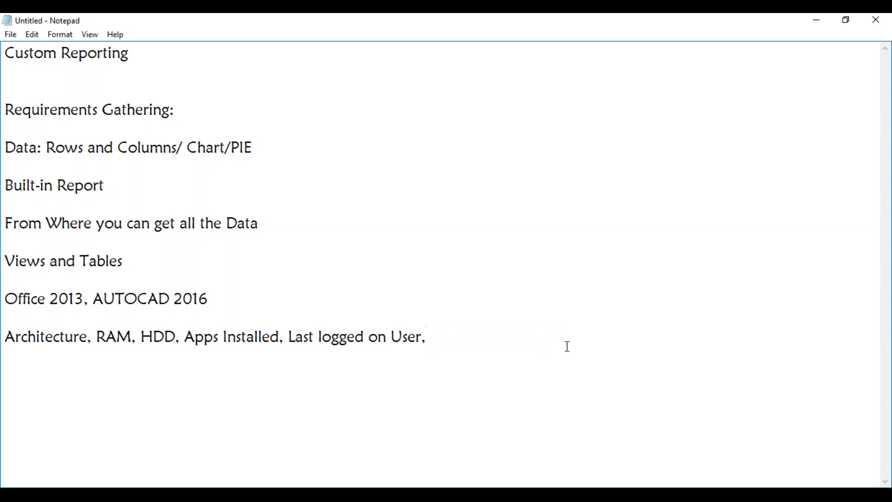
key("BackSpace")
- Switch to the MAYSCCM VM and start SQL Server Management Studio from a Start-screen SQL search
left_click(93, 495)
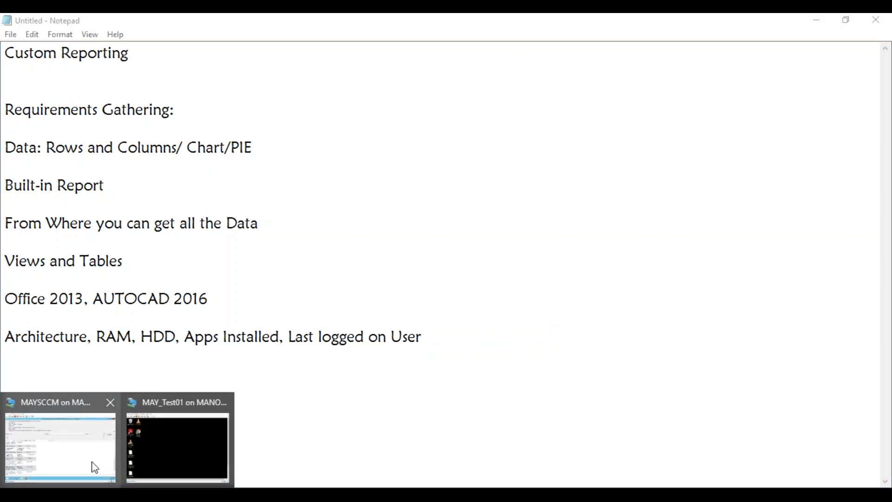
left_click(92, 465)
left_click(15, 450)
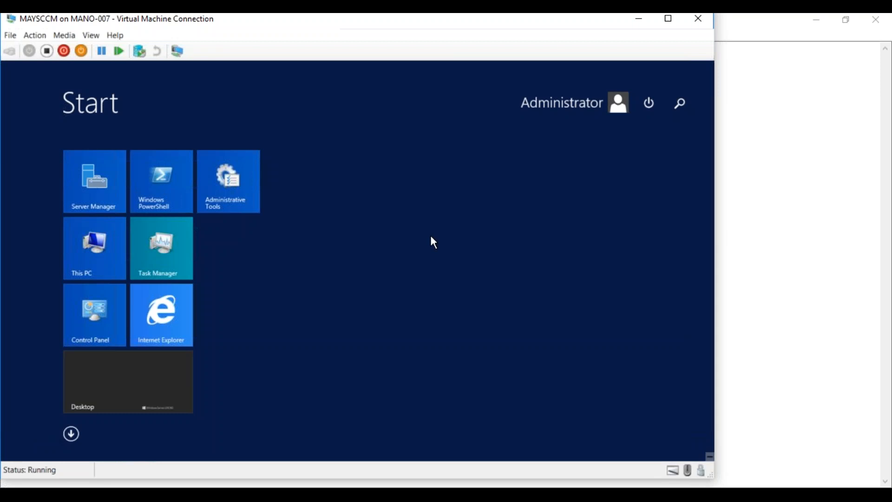
type("SQL Server Management Studio")
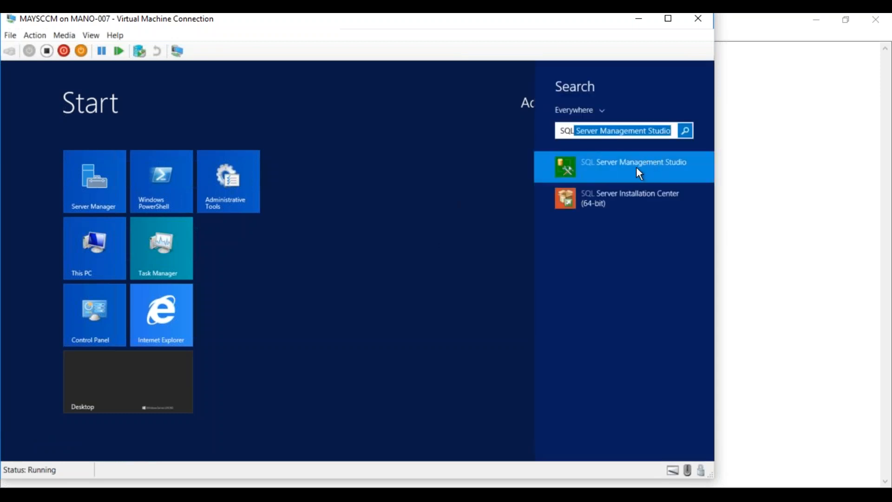
left_click(636, 168)
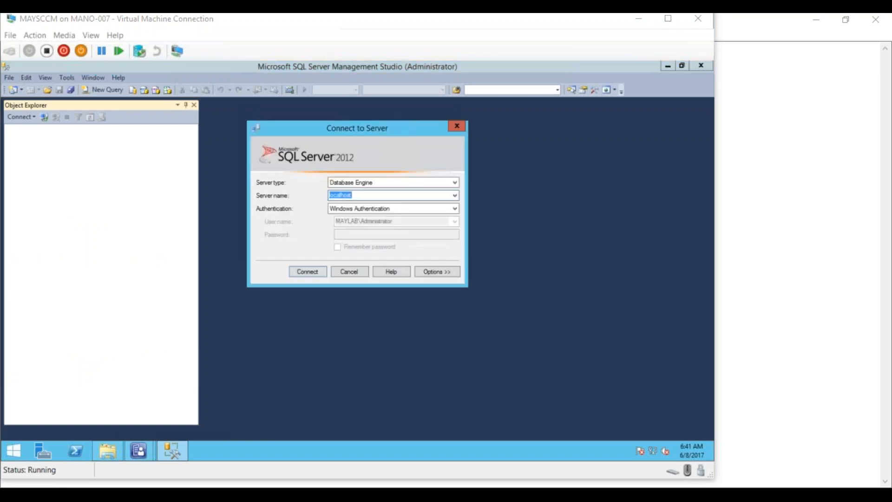
- Connect to localhost and expand Databases > CM_MAY > Views to browse its dbo views
left_click(301, 273)
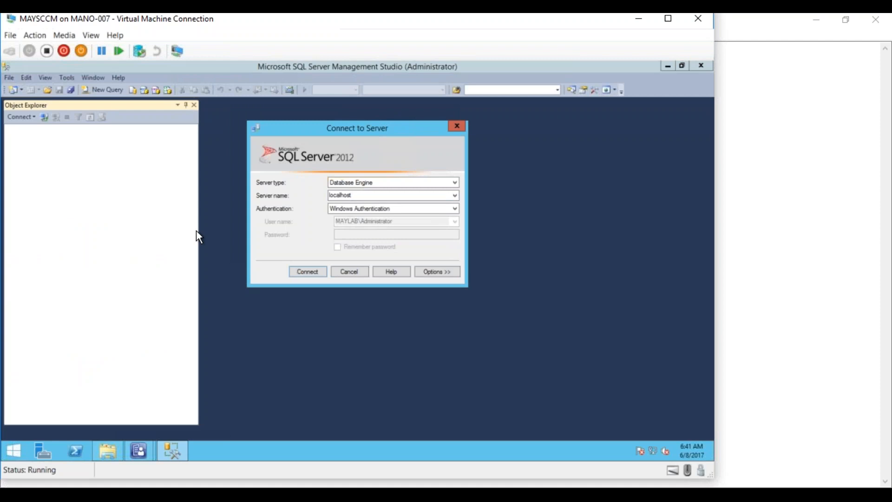
left_click(319, 274)
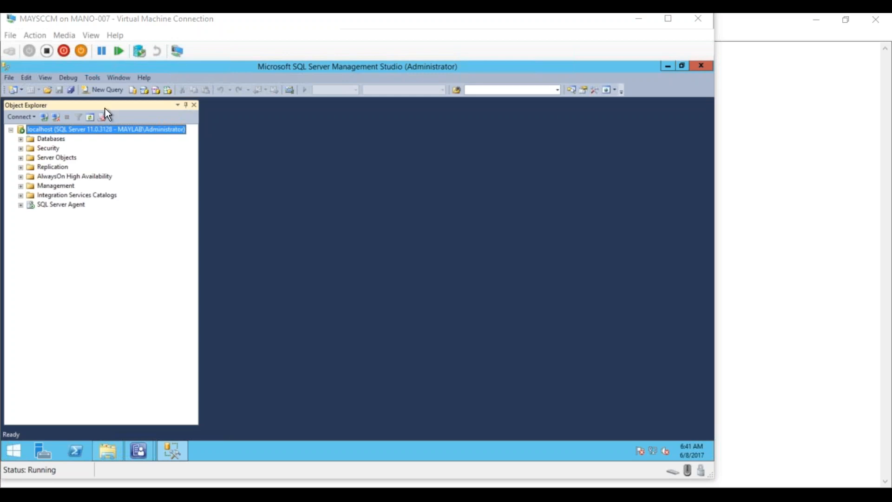
left_click(21, 139)
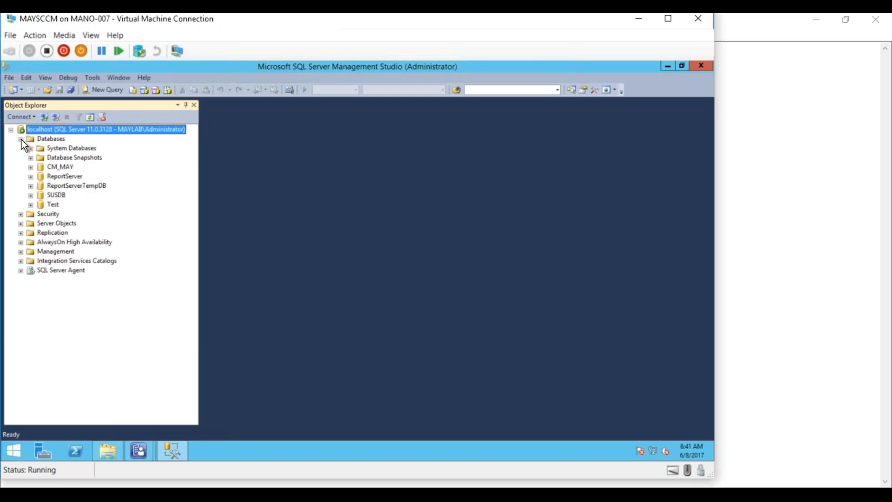
left_click(31, 167)
left_click(40, 186)
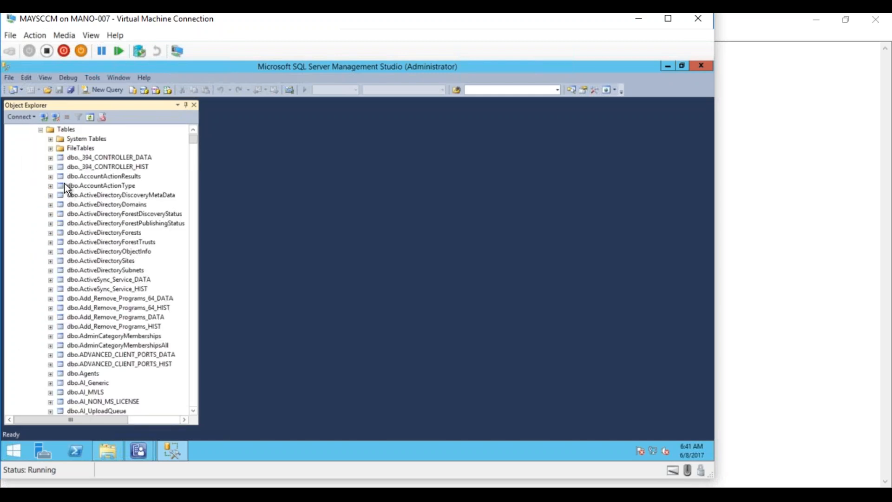
left_click(42, 131)
left_click(41, 195)
left_click_drag(194, 139, 179, 161)
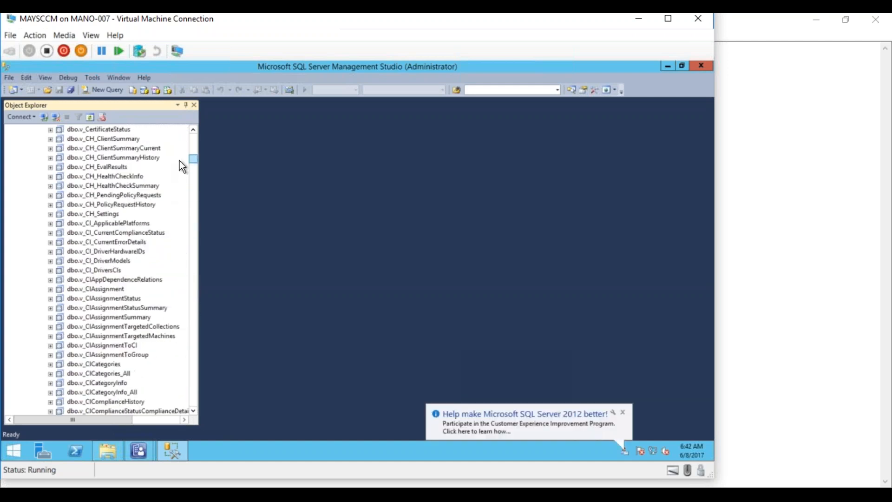
- Open a new SQLQuery1.sql query window and type v_R_System into it
left_click(118, 93)
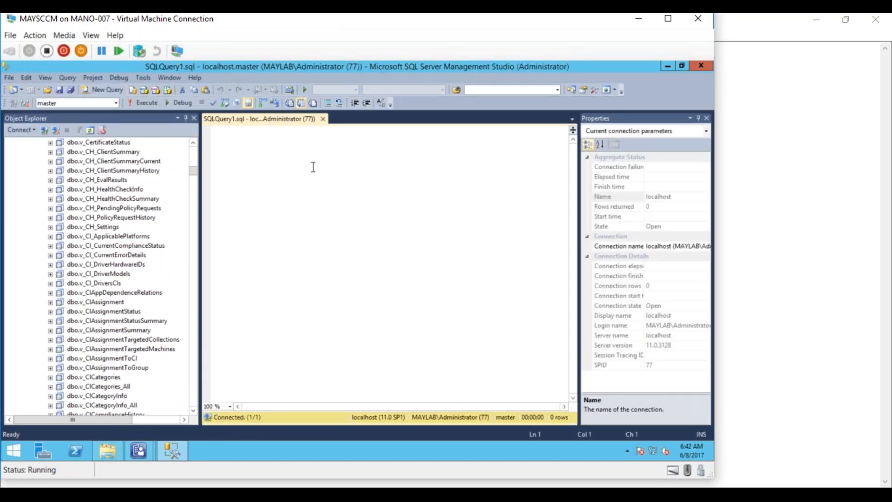
type("v_R_Sy")
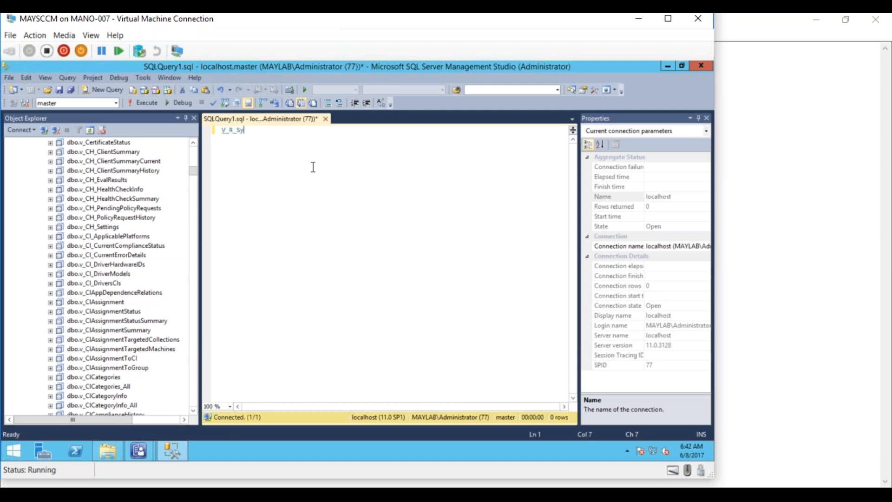
type("stem")
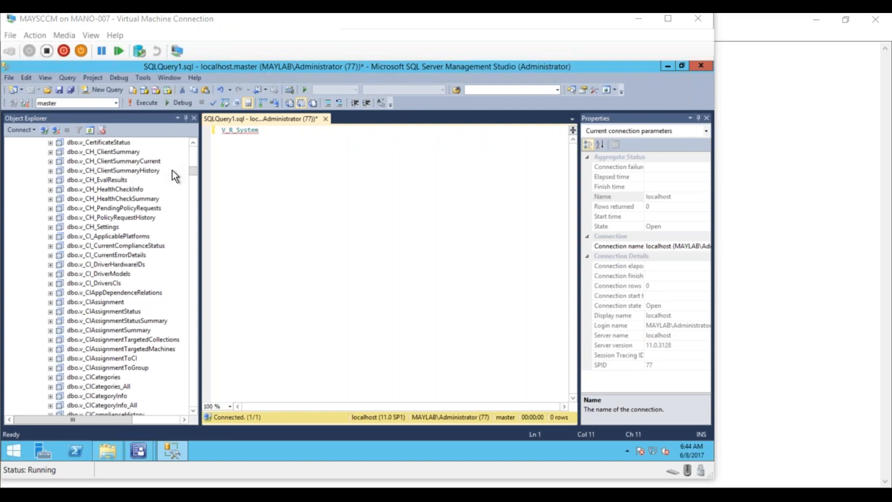
- Scroll up in Object Explorer and open the context menu of dbo.v_AppDTDeploymentSummary
scroll(193, 148, "up", 5)
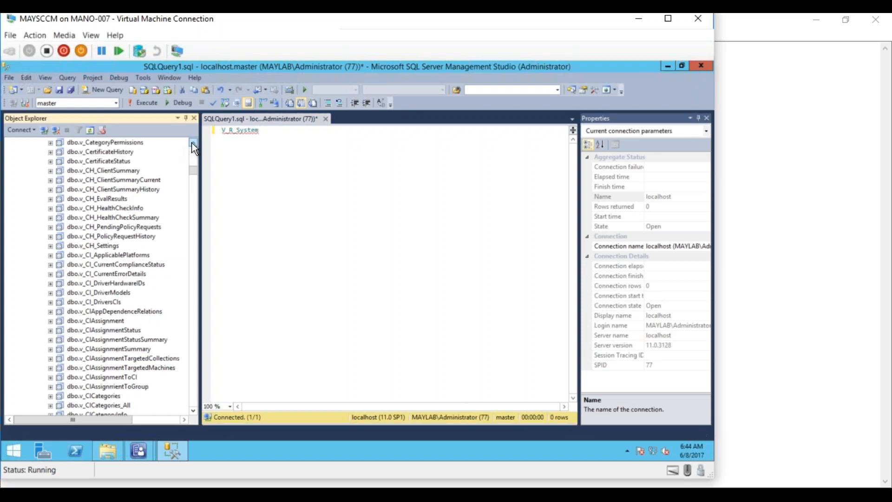
scroll(193, 148, "up", 5)
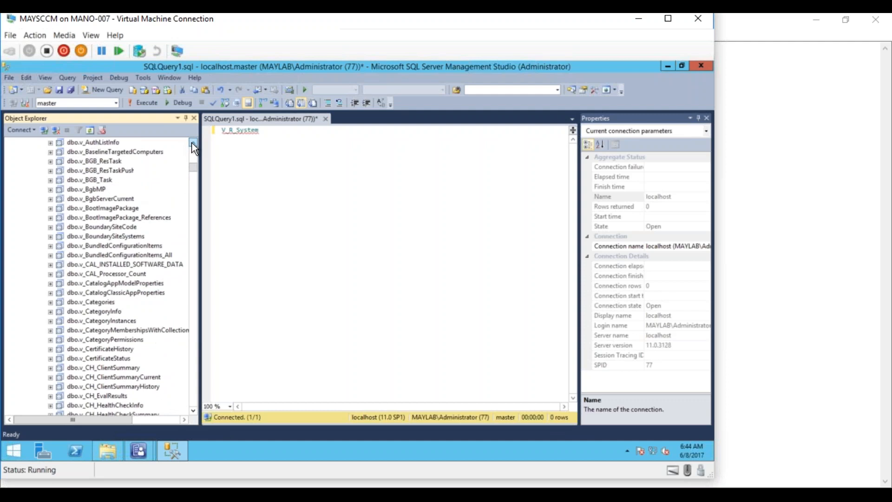
scroll(194, 148, "up", 6)
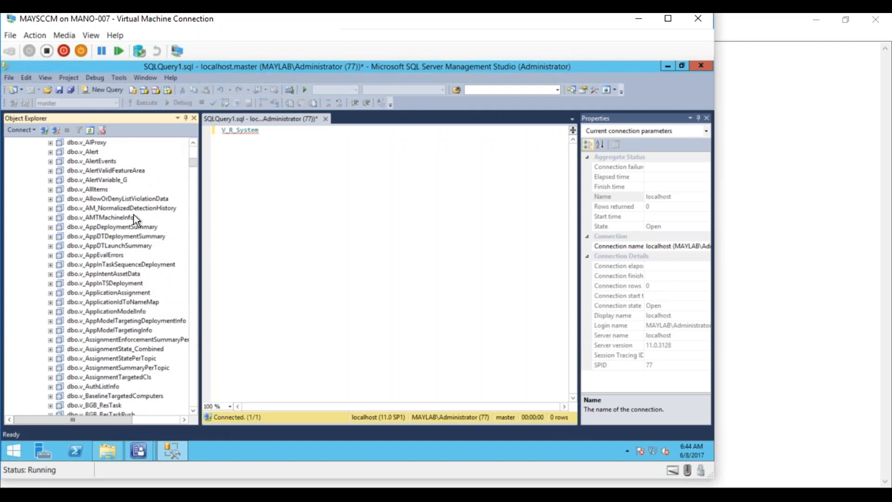
left_click(124, 236)
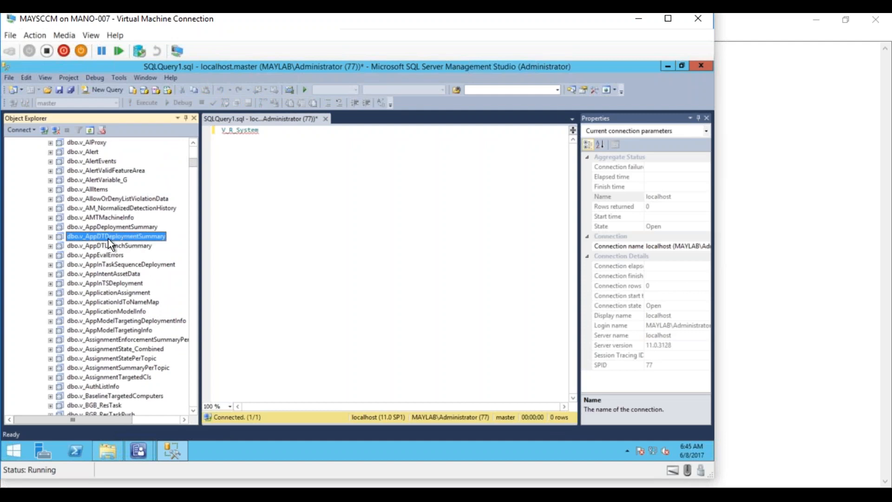
right_click(109, 244)
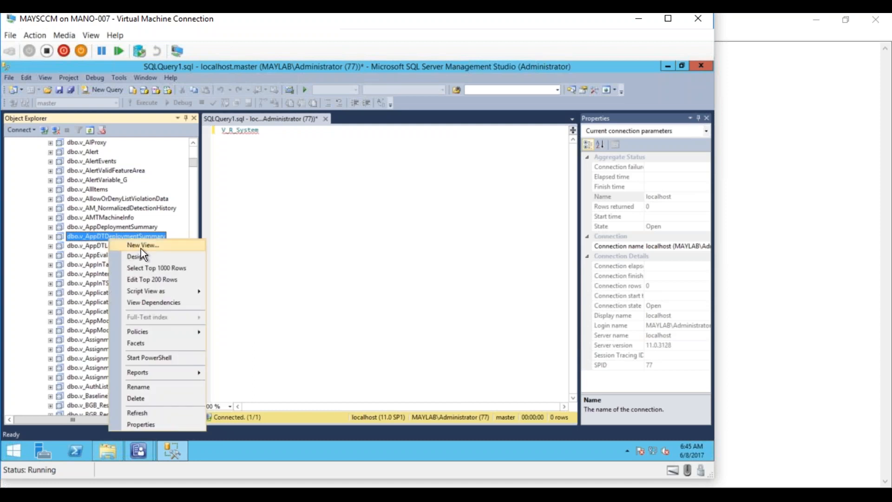
- Show View Dependencies for v_AppDTDeploymentSummary, listing the objects it depends on
left_click(147, 303)
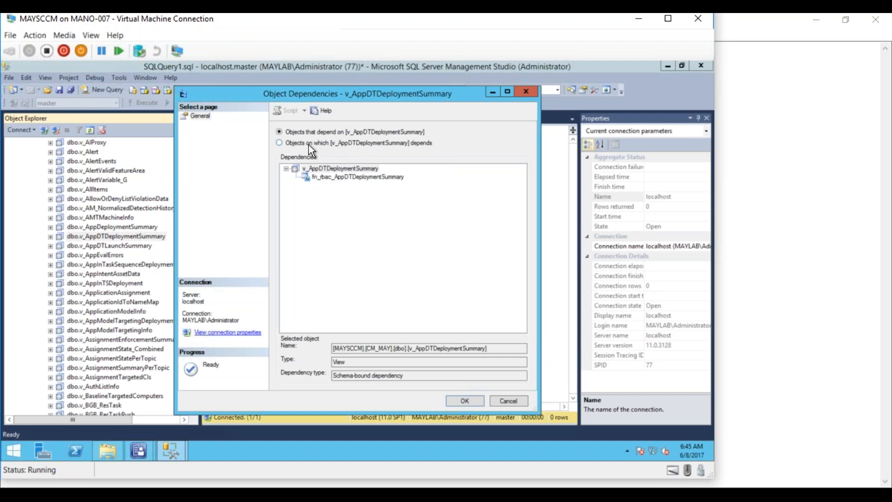
left_click(308, 144)
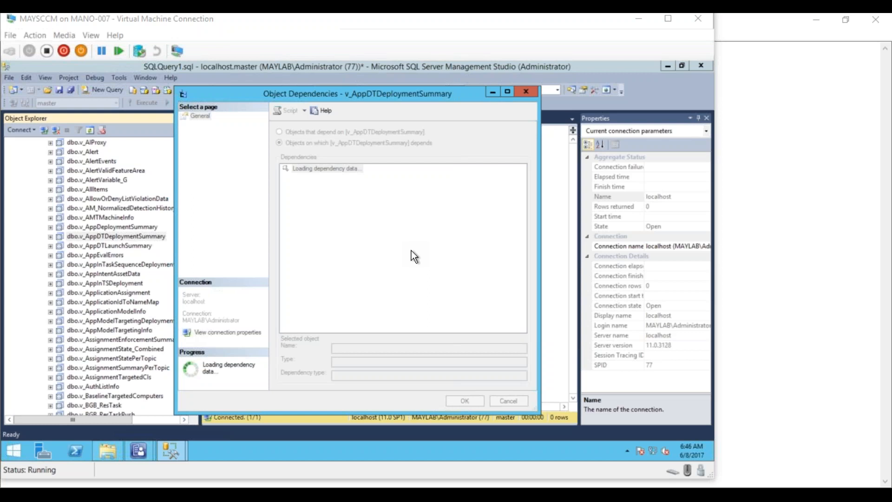
- Expand the dependency tree through vAppDTDeploymentResultsPerClient, Collections, Collections_L, Collections_G and Collection_Rules
left_click(447, 95)
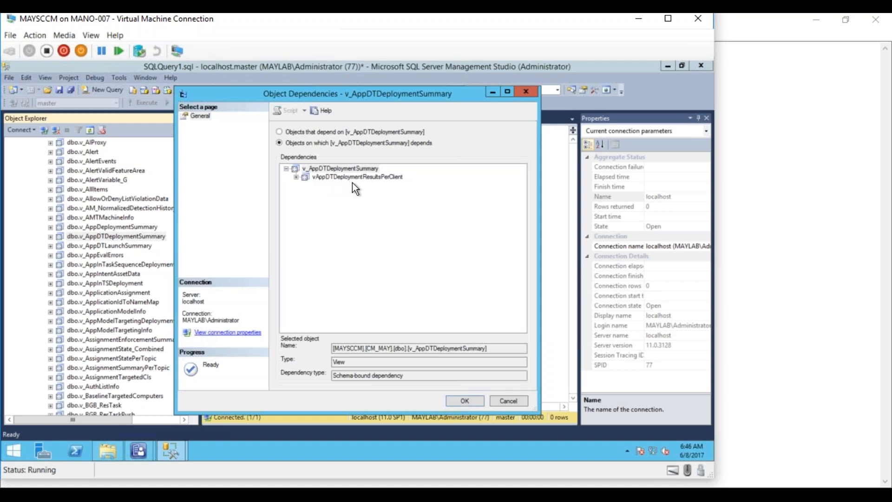
left_click(297, 179)
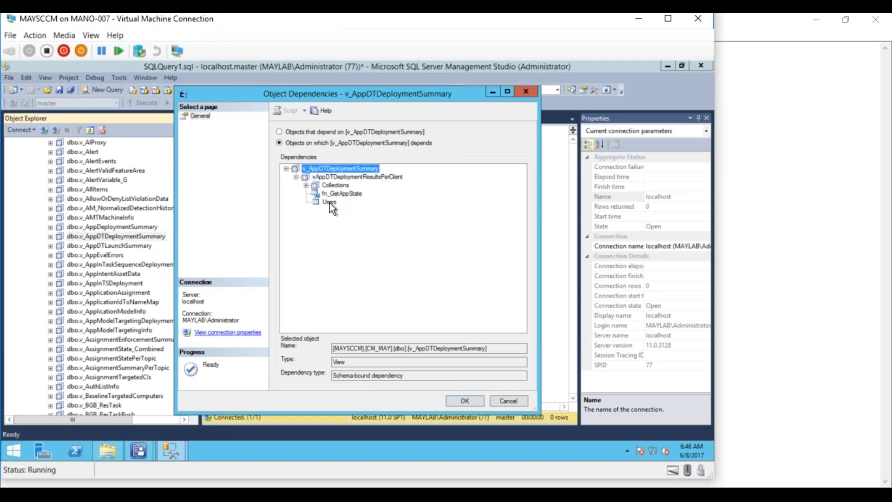
left_click(306, 185)
left_click(317, 193)
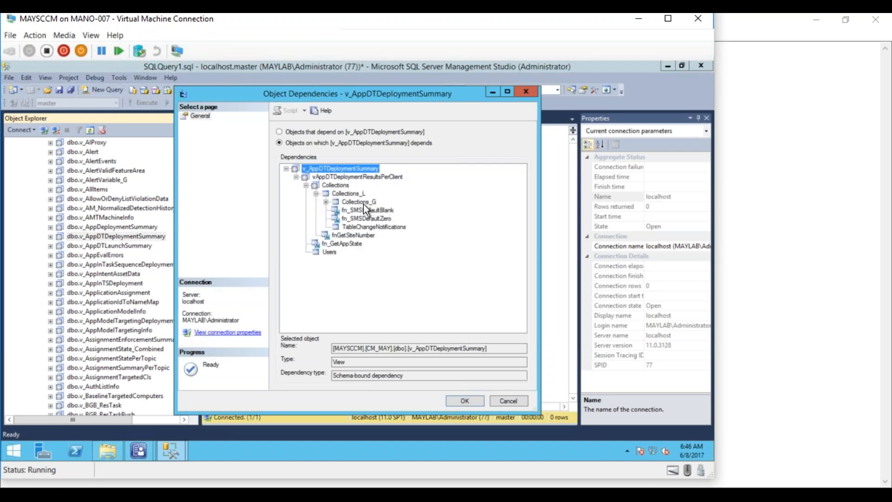
left_click(327, 202)
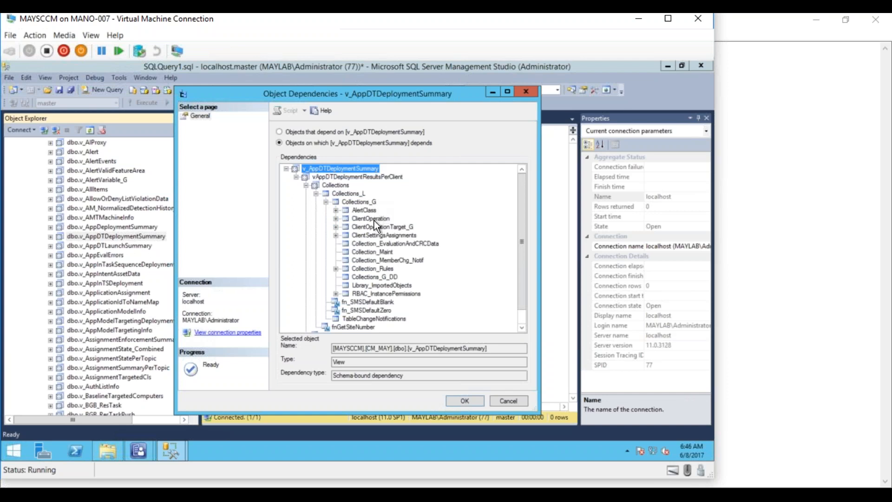
left_click(336, 219)
left_click(336, 236)
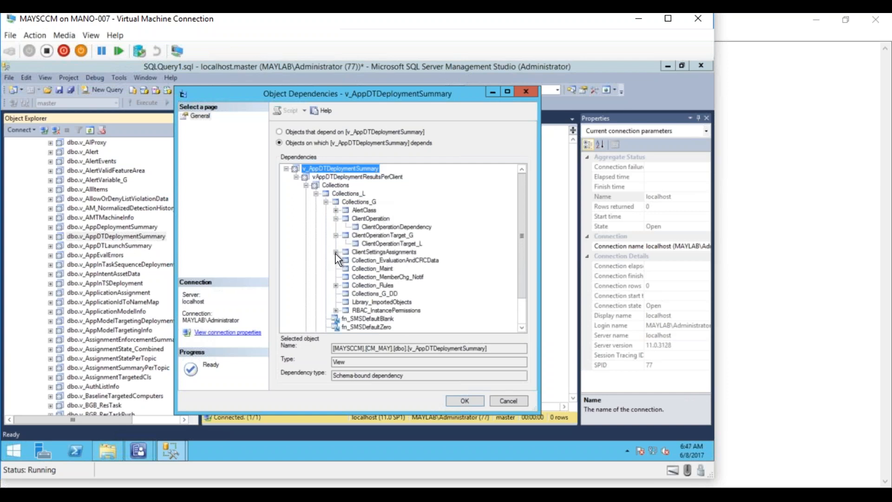
left_click(336, 252)
scroll(515, 272, "down", 2)
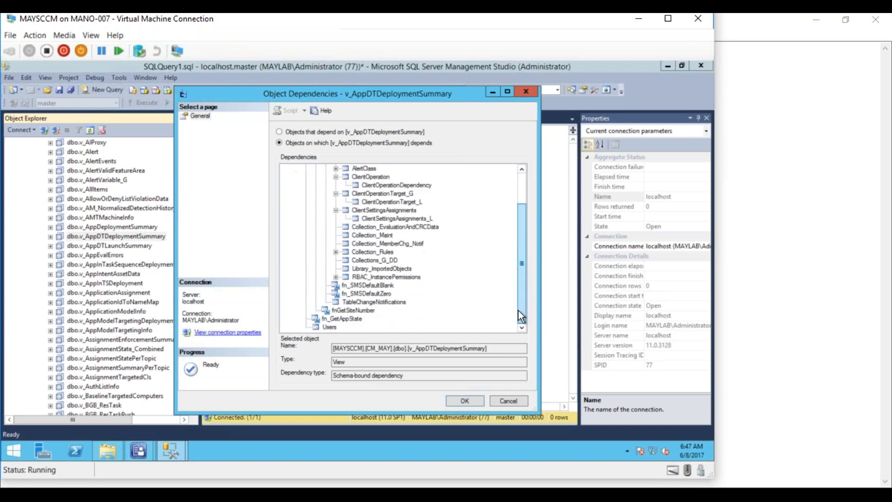
left_click(336, 252)
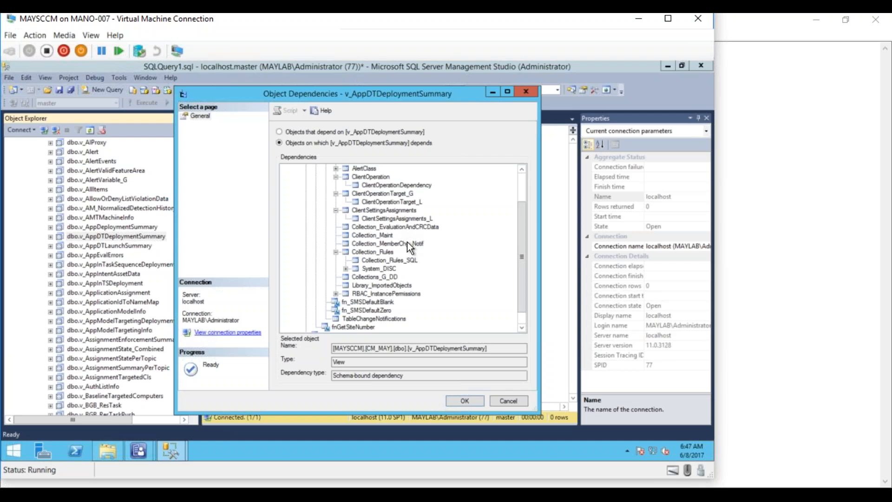
- Inspect object types of Collection_Rules (Table), ClientSettingsAssignments, ClientOperation and AlertClass
left_click(381, 251)
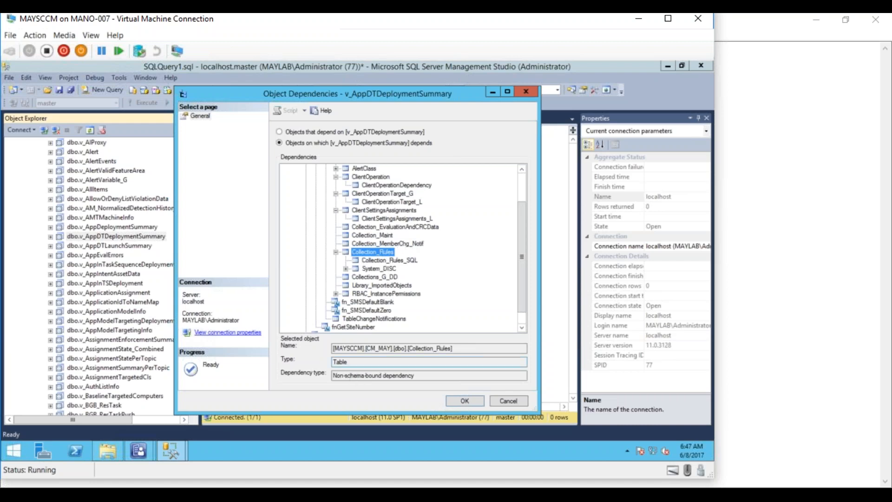
left_click_drag(350, 364, 338, 363)
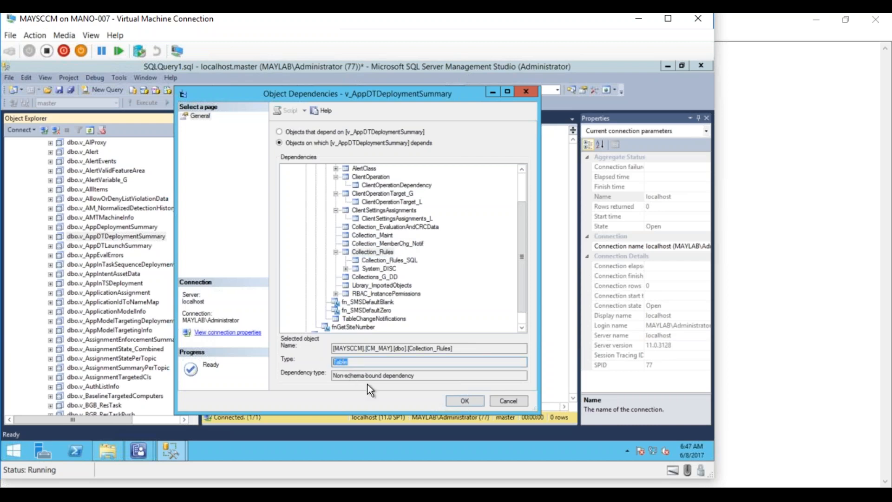
left_click(384, 226)
left_click(383, 210)
left_click(379, 193)
left_click(376, 185)
left_click(372, 177)
left_click(366, 168)
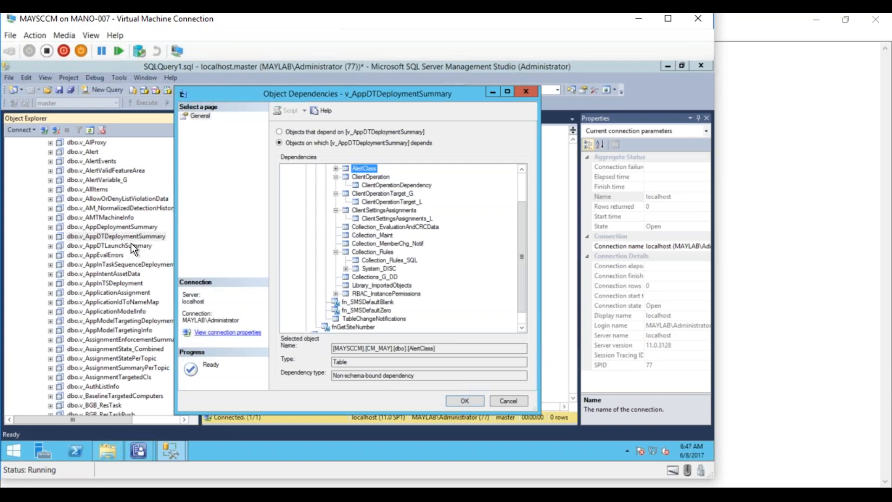
- Check details of Collections_G_DD, RBAC_InstancePermissions and fn_SMSDefaultZero, then close Object Dependencies
left_click(392, 277)
left_click(393, 293)
left_click(389, 309)
left_click(389, 277)
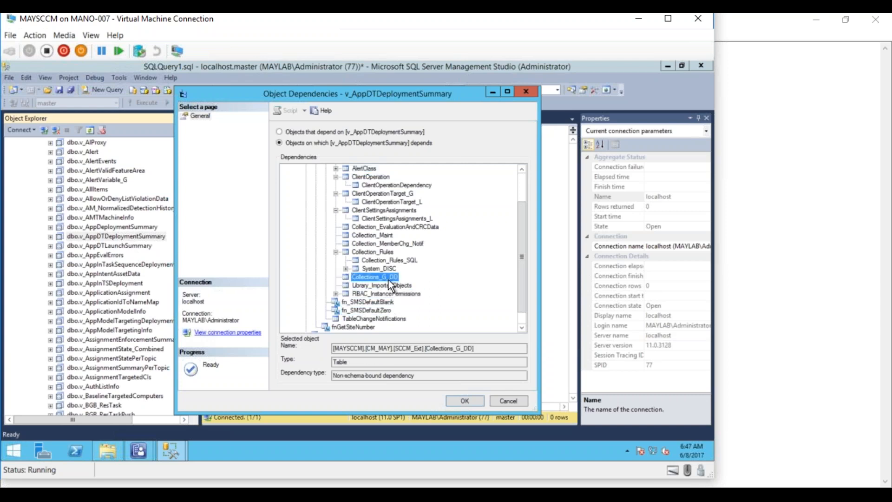
left_click(391, 251)
left_click(392, 228)
left_click(388, 209)
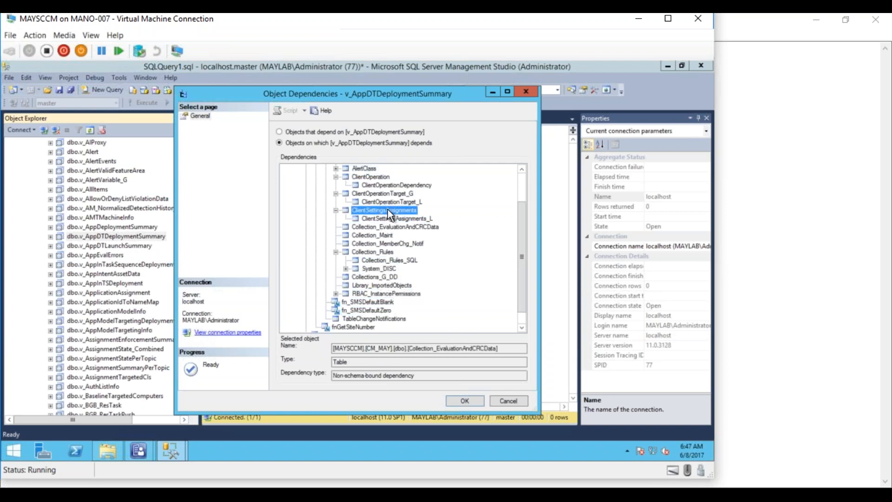
left_click(383, 193)
left_click(380, 185)
left_click(378, 177)
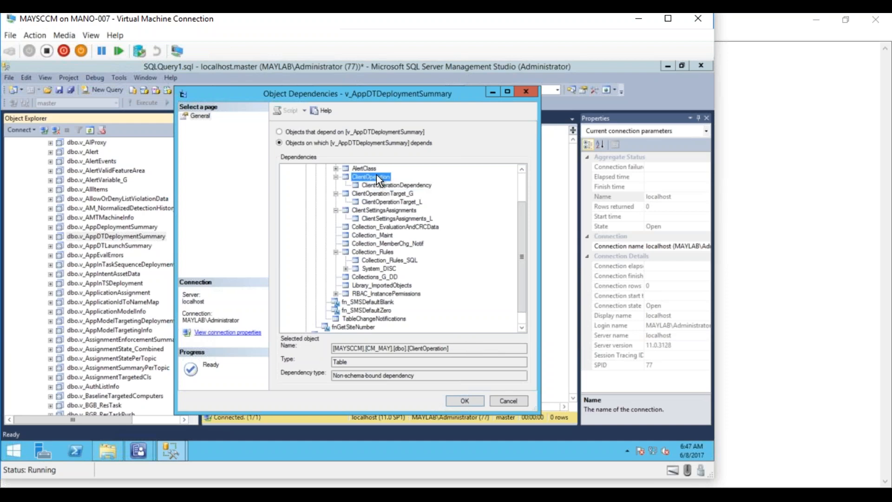
left_click_drag(522, 233, 515, 189)
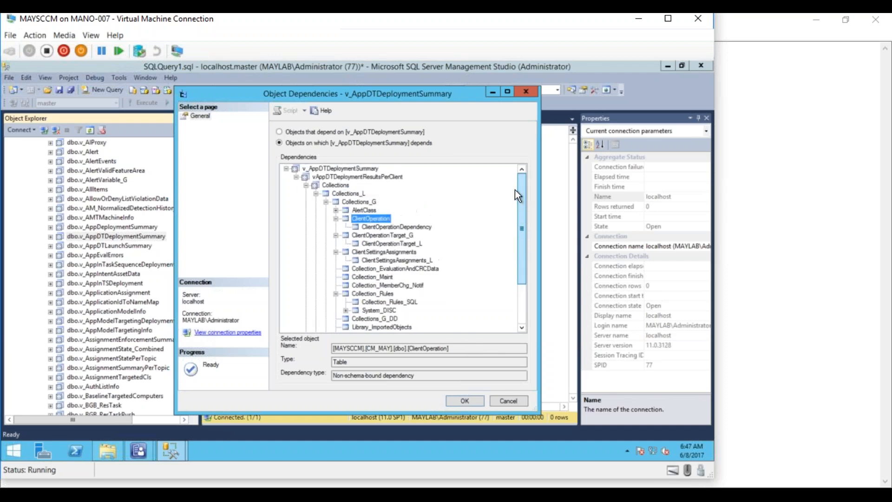
left_click(357, 167)
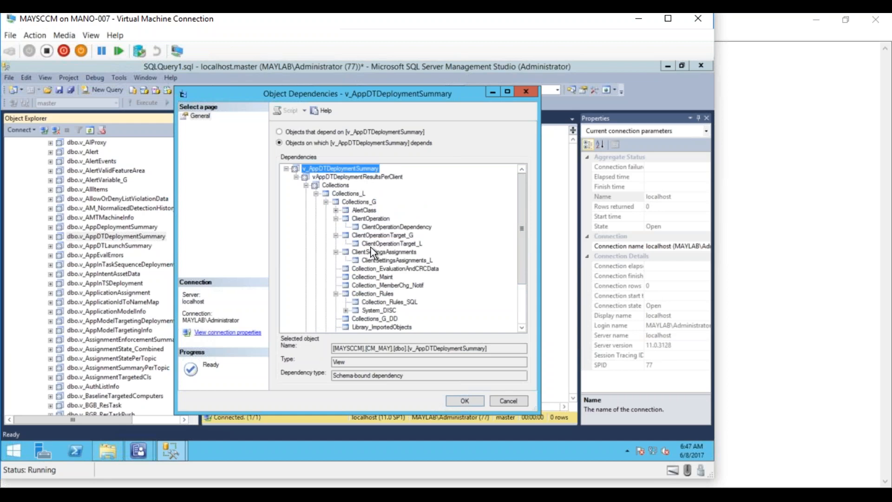
left_click(500, 402)
- Prefix 'Select * from' to V_R_System and execute it, getting an invalid object name error
left_click(271, 133)
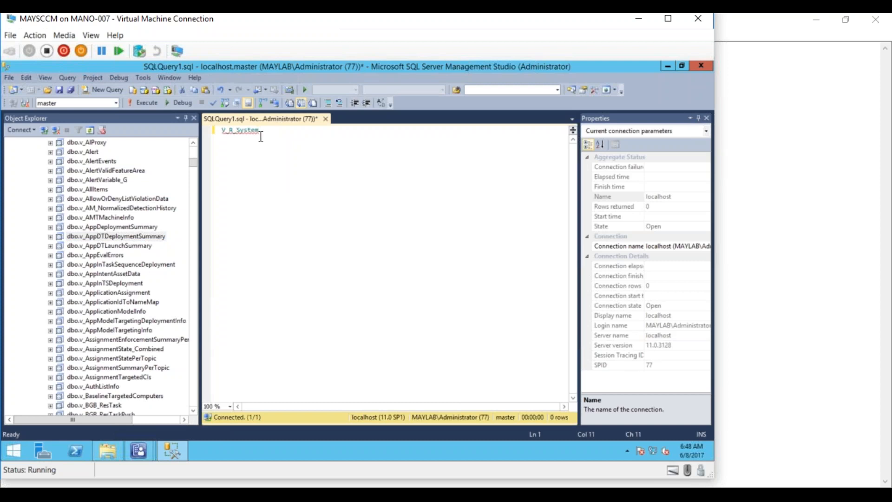
left_click(233, 131)
left_click(222, 133)
type("Select * from")
left_click(151, 102)
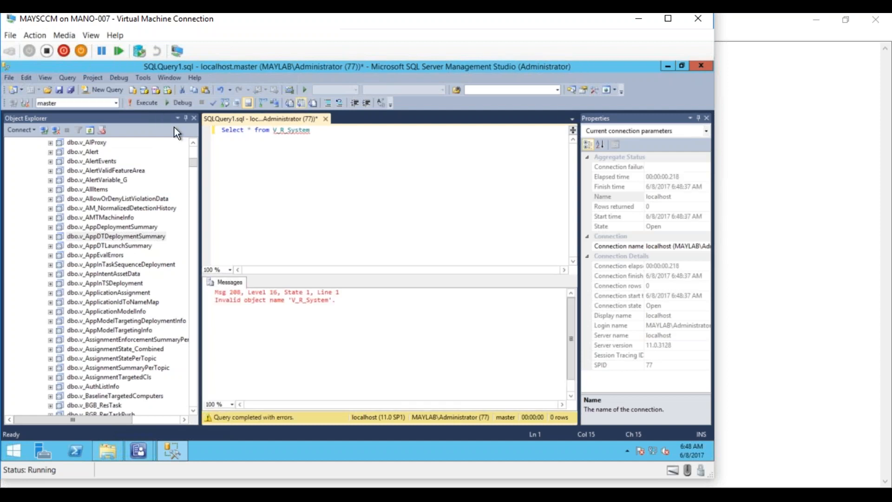
left_click(266, 151)
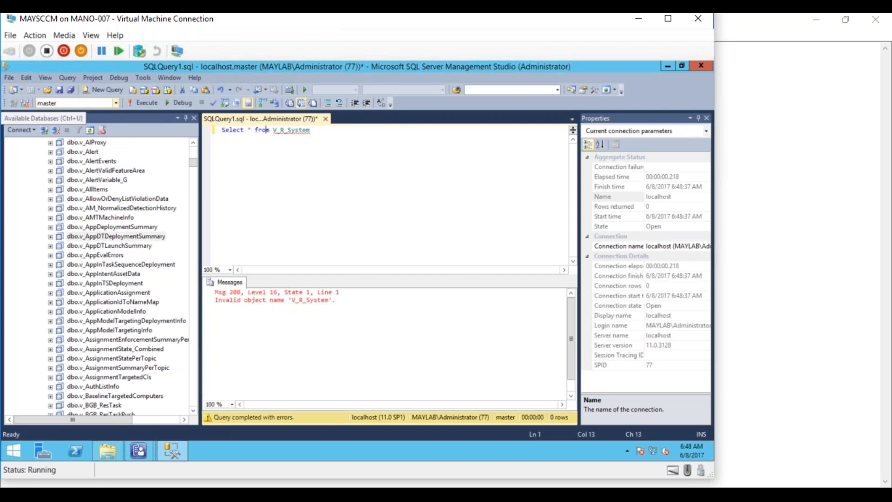
- Switch the query's database to CM_MAY and rerun Select * from V_R_System
left_click(115, 102)
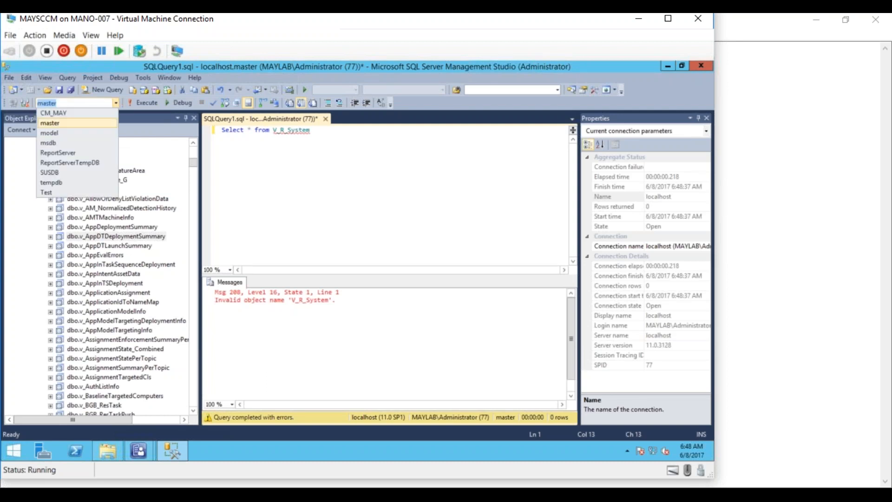
left_click(79, 112)
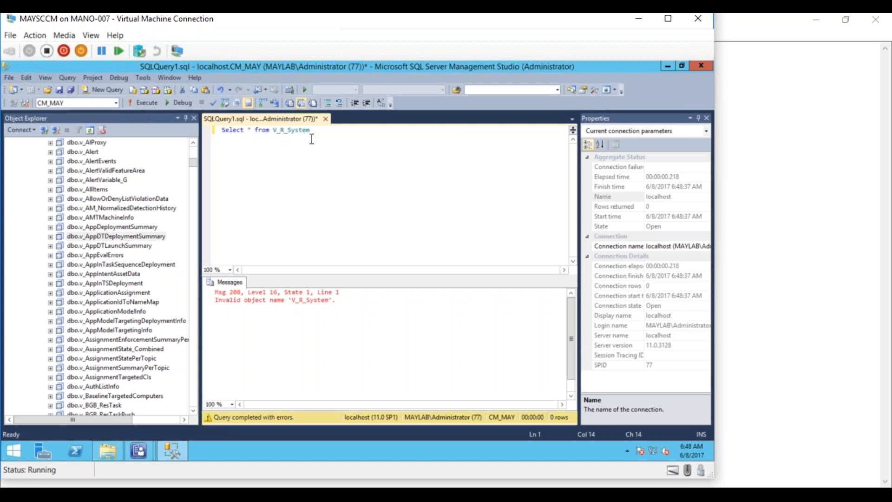
left_click(151, 101)
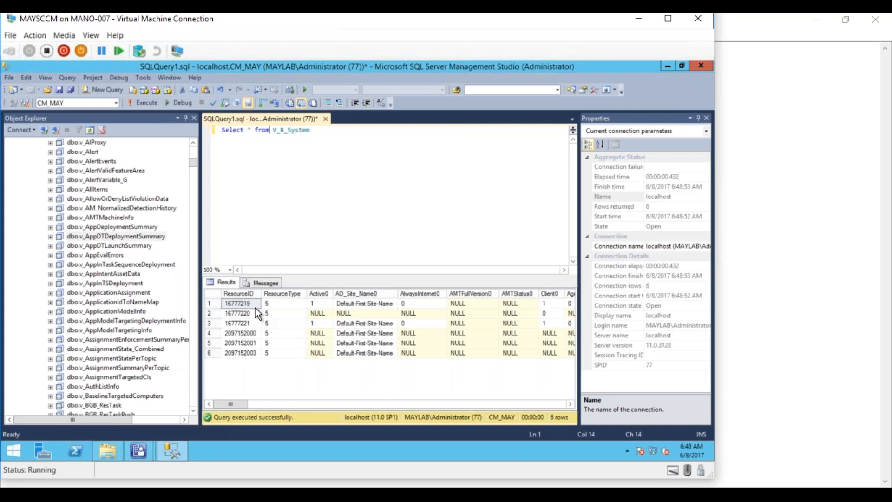
- Browse the 6 result rows across columns from ResourceID through User_Domain0
left_click(247, 293)
left_click(286, 293)
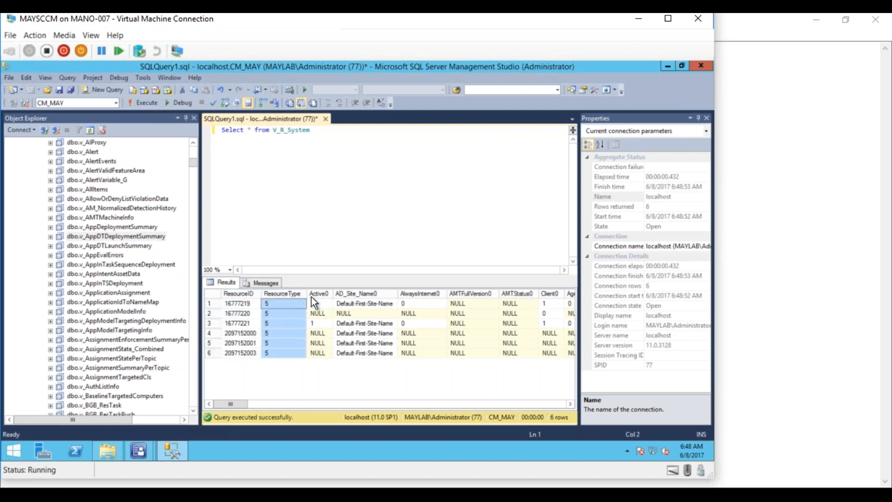
left_click(321, 294)
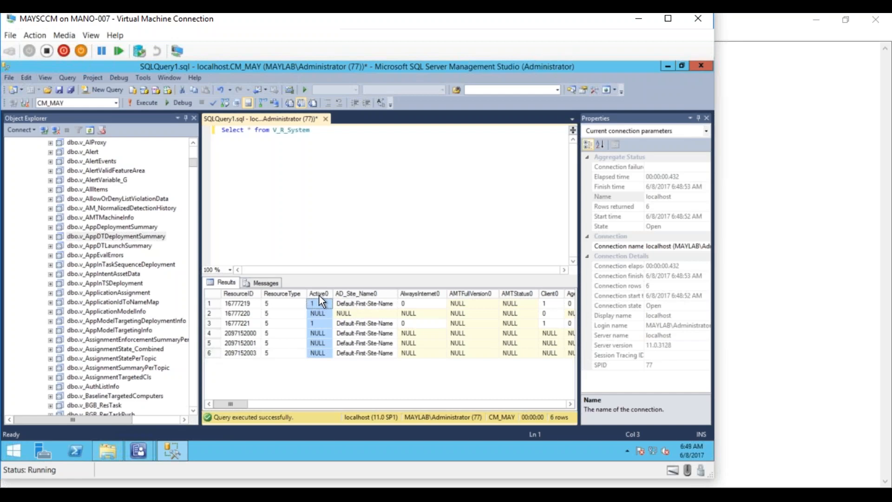
left_click(356, 295)
left_click(571, 404)
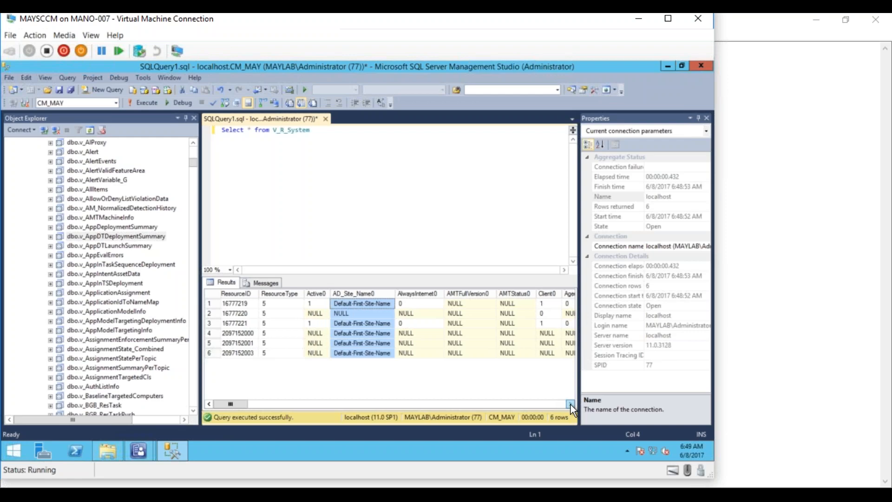
left_click(571, 404)
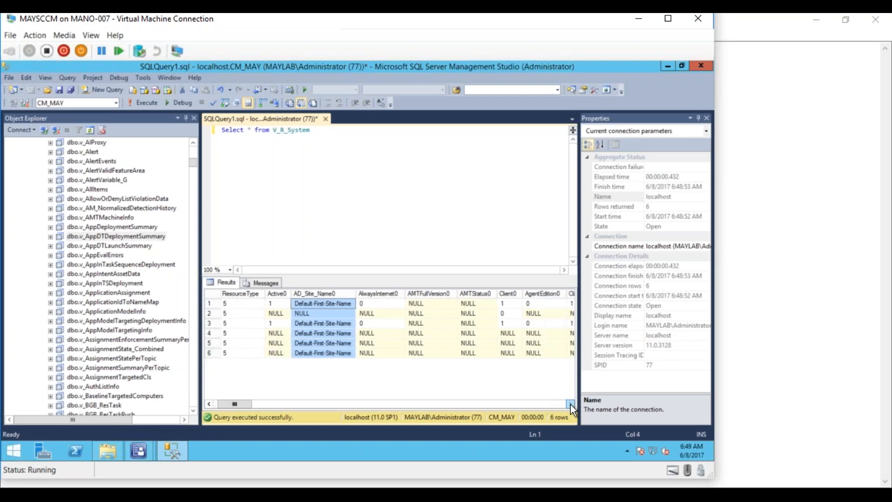
left_click_drag(249, 403, 284, 406)
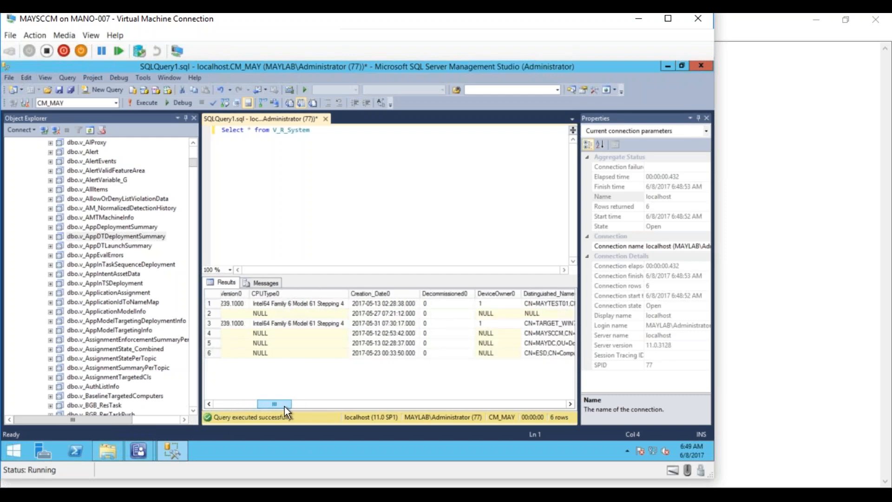
left_click(272, 302)
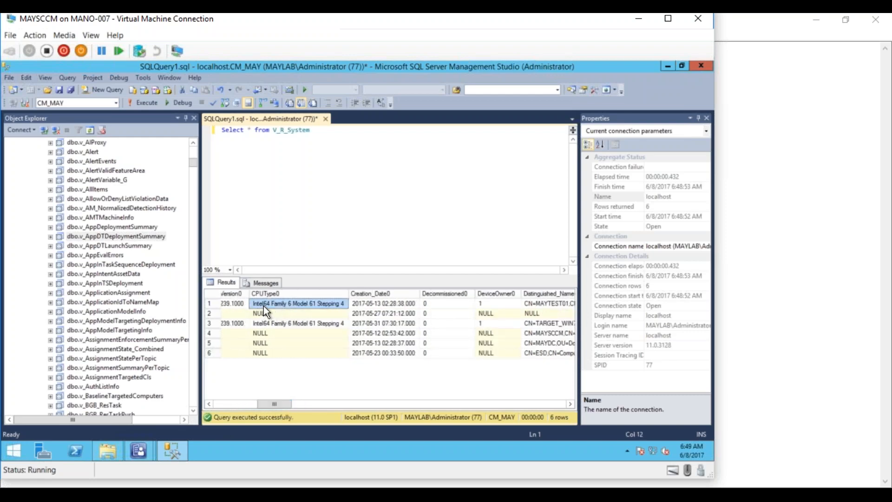
left_click_drag(284, 404, 400, 407)
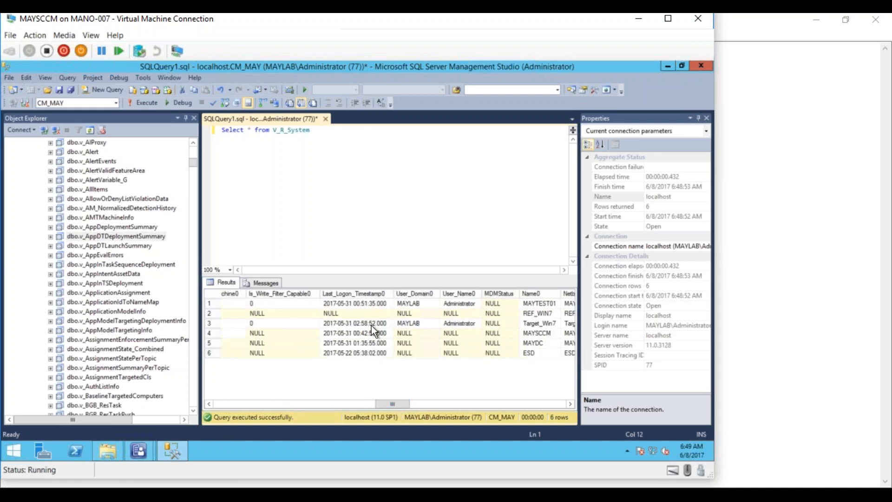
left_click(350, 300)
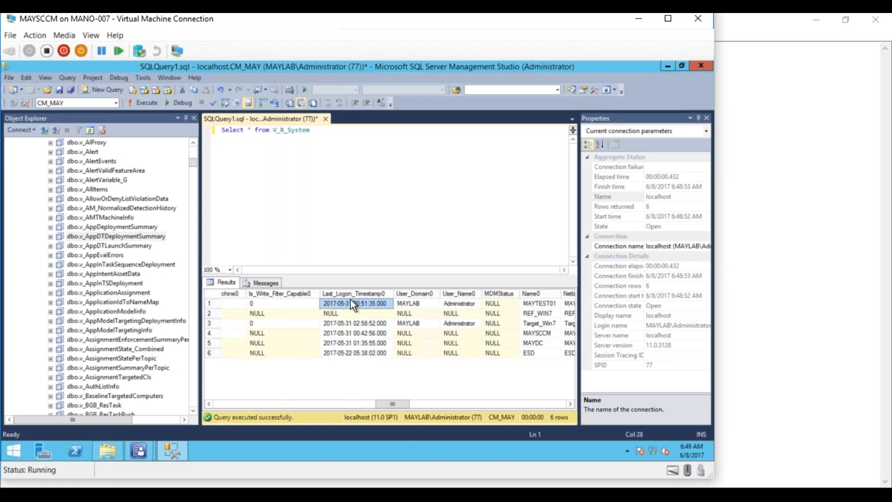
left_click(405, 303)
left_click_drag(414, 400, 570, 408)
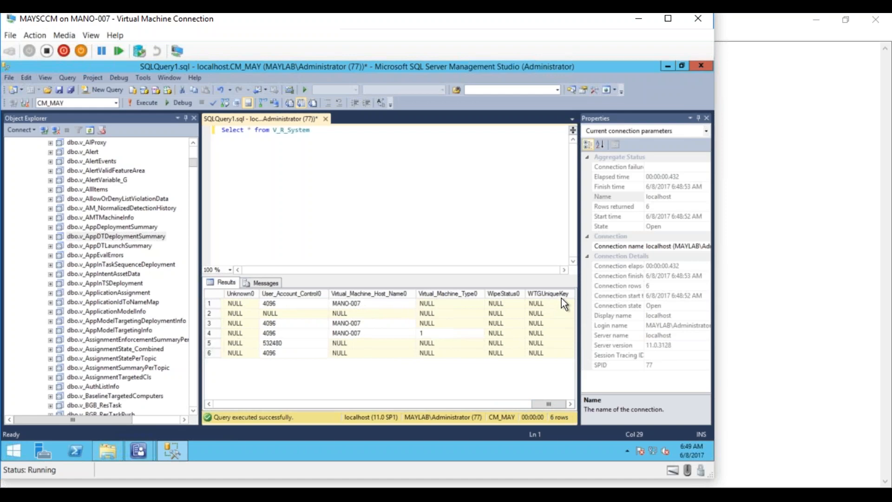
left_click(315, 132)
- Add 'Select * From v_R_User' on a new line and run only that query
key("Return")
key("Return")
type("S")
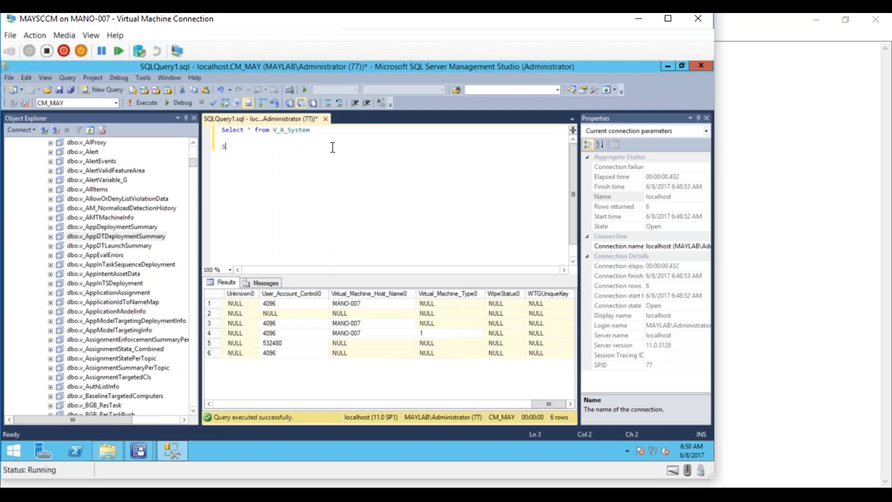
type("elect * From V_")
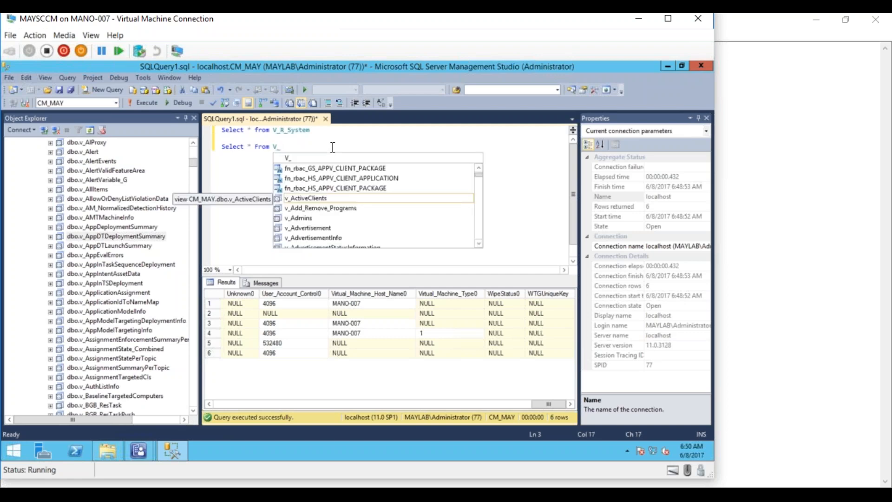
type("R_")
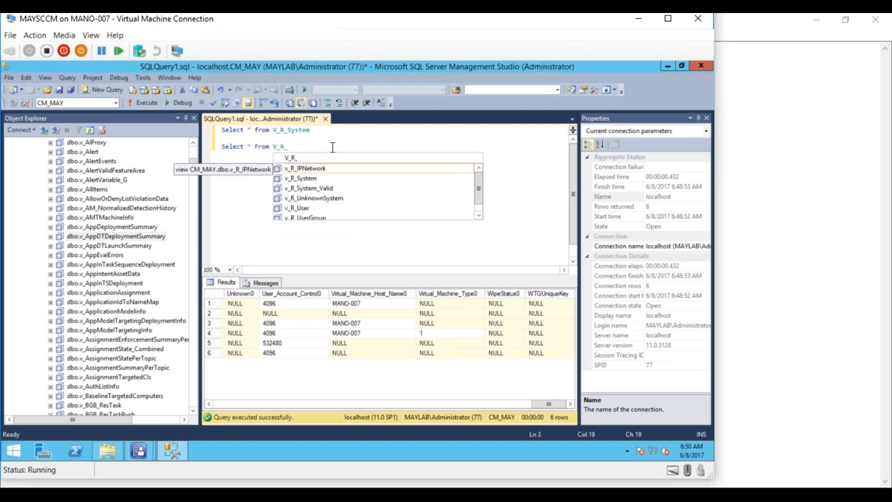
double_click(302, 208)
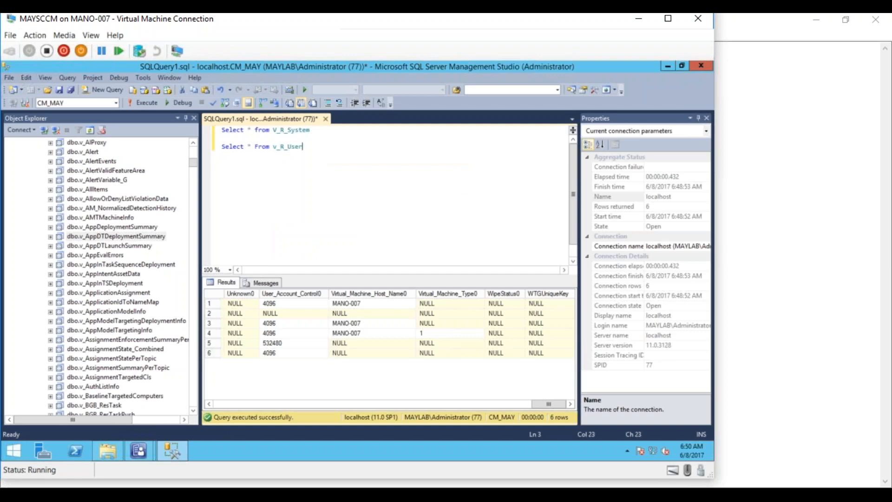
left_click_drag(312, 148, 221, 148)
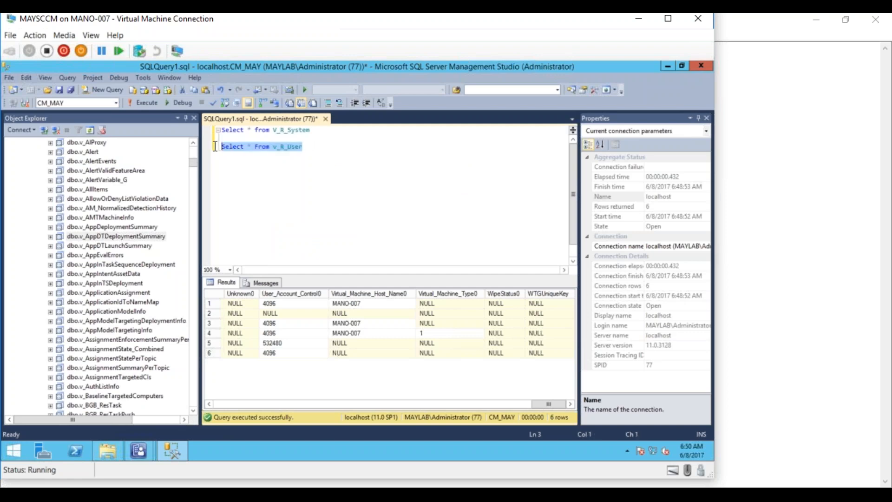
left_click(147, 99)
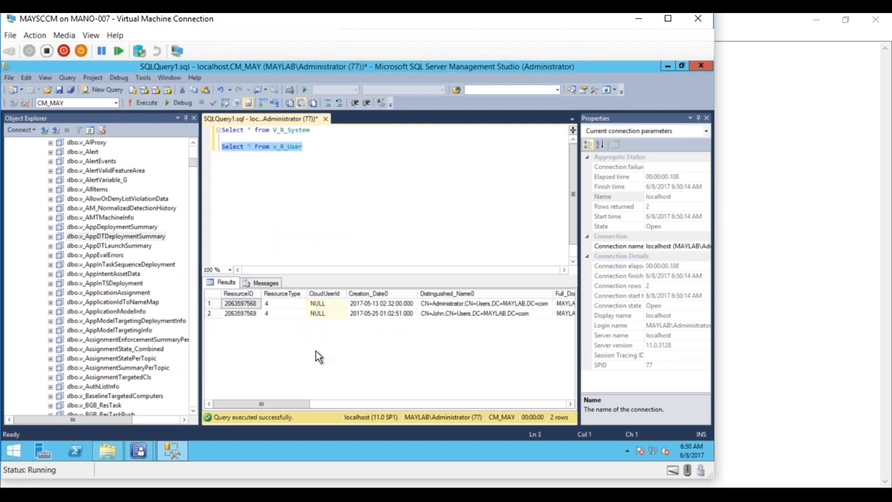
- Scroll across the two v_R_User result rows from Creation_Date0 to Distinguished_Name0
left_click(373, 292)
left_click(457, 297)
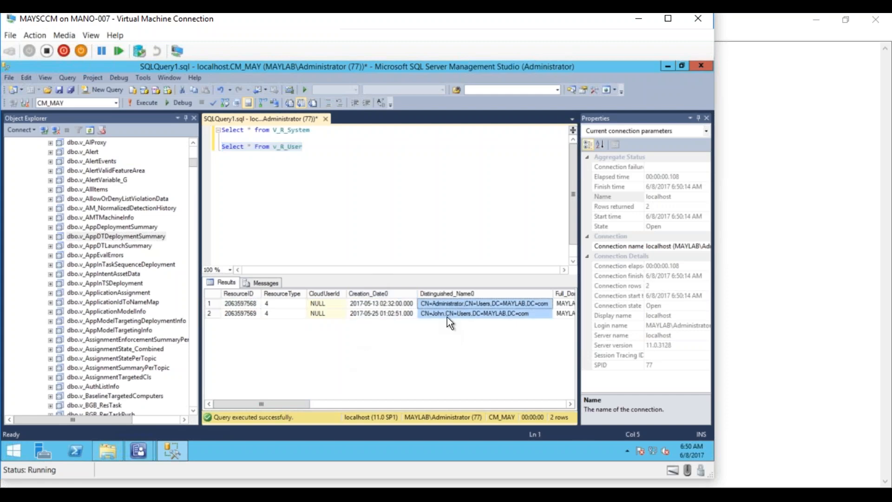
left_click_drag(300, 403, 331, 402)
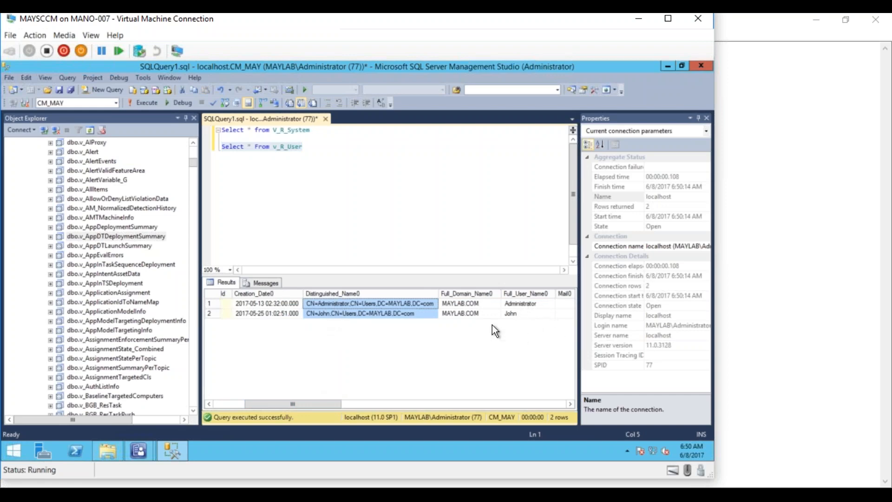
left_click_drag(331, 403, 347, 403)
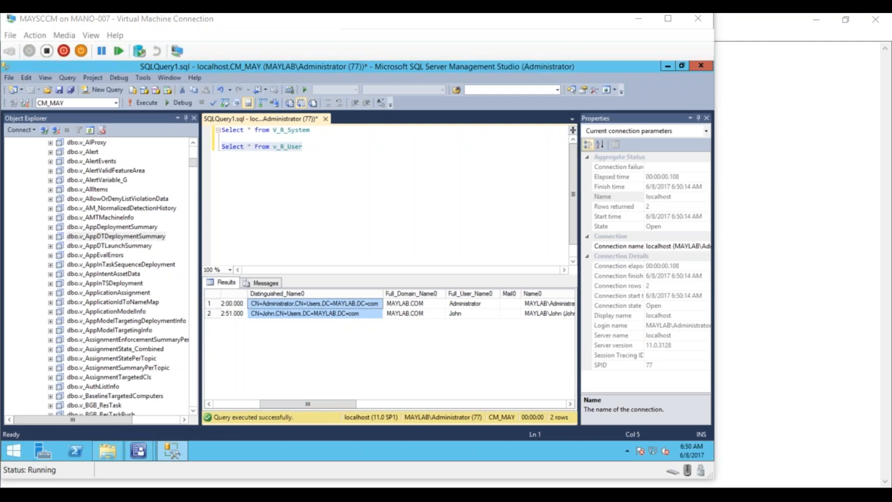
left_click(323, 403)
left_click_drag(331, 403, 545, 391)
left_click(321, 138)
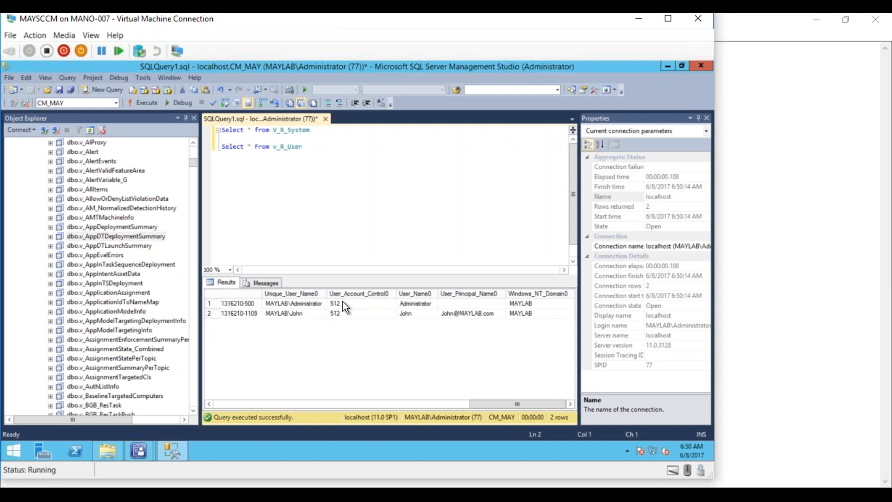
- Add 'Select * From v_Add_Remove_Programs' below and run it alone, returning 27 rows
left_click(308, 146)
key("Return")
key("Return")
type("Select * From v_")
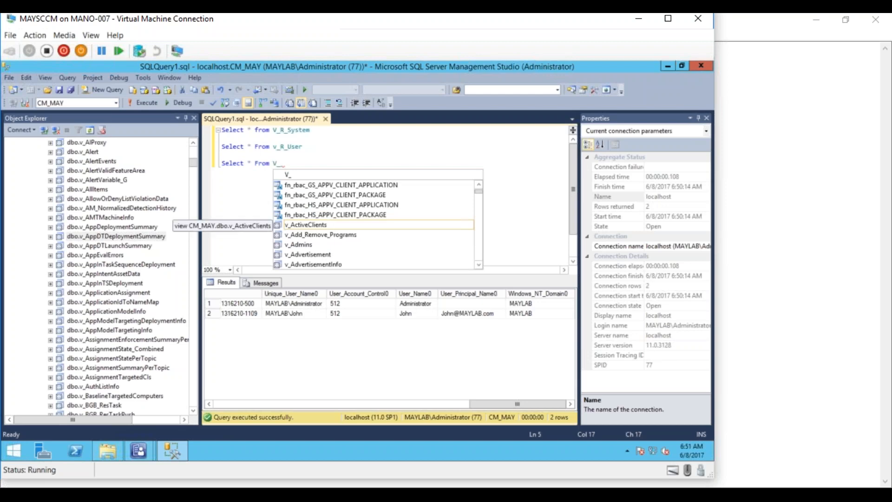
type("ADD_")
double_click(347, 186)
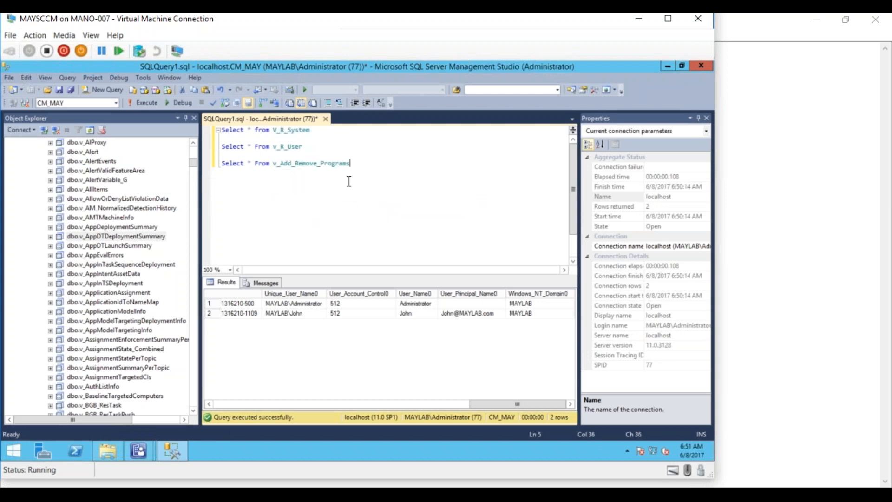
left_click_drag(354, 166, 221, 164)
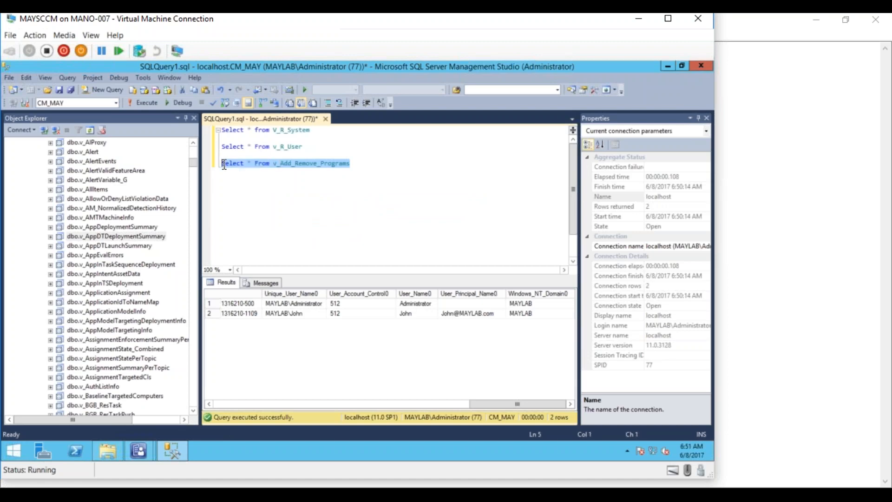
left_click(149, 102)
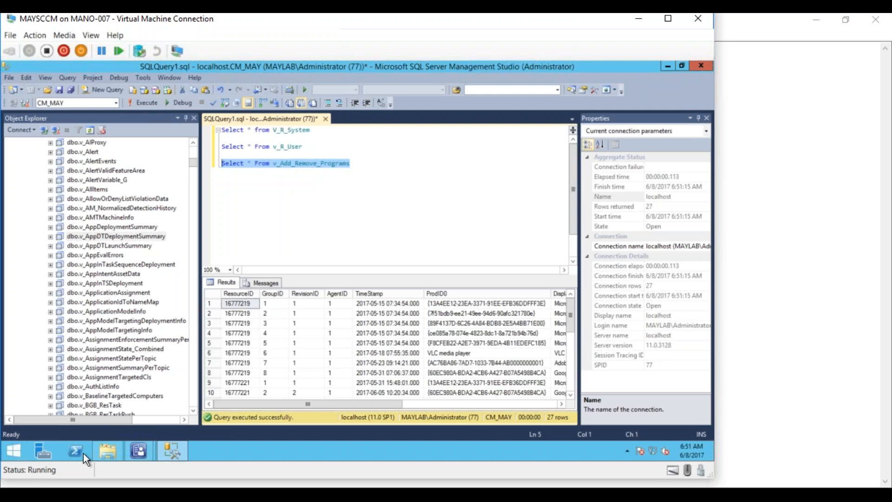
- In the ConfigMgr console, show Assets and Compliance > Devices and right-click REF_WIN7
left_click(139, 453)
left_click(109, 411)
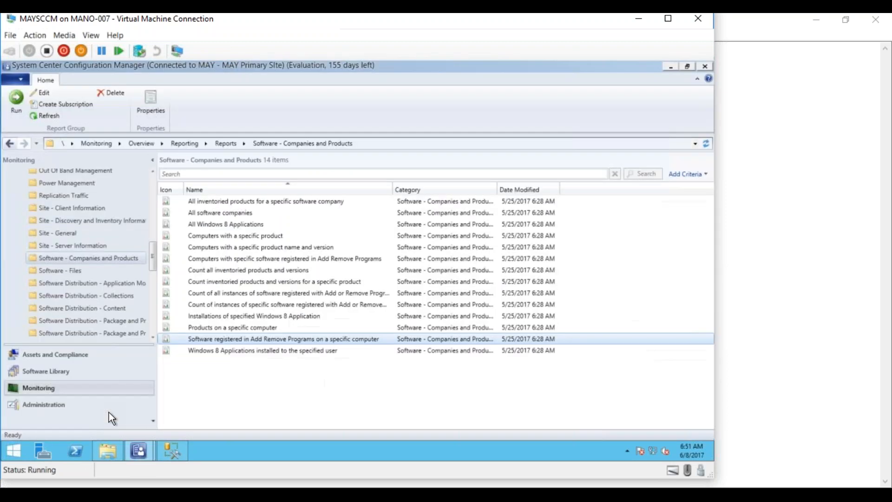
left_click(66, 356)
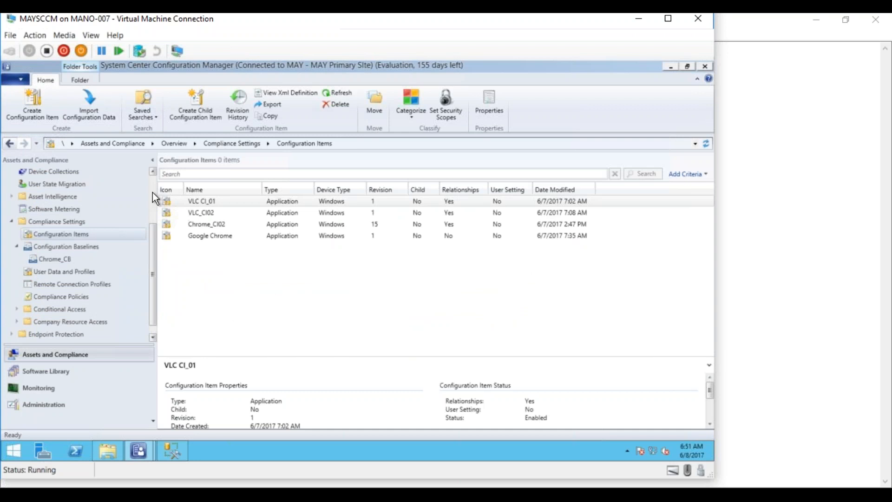
scroll(153, 193, "up", 3)
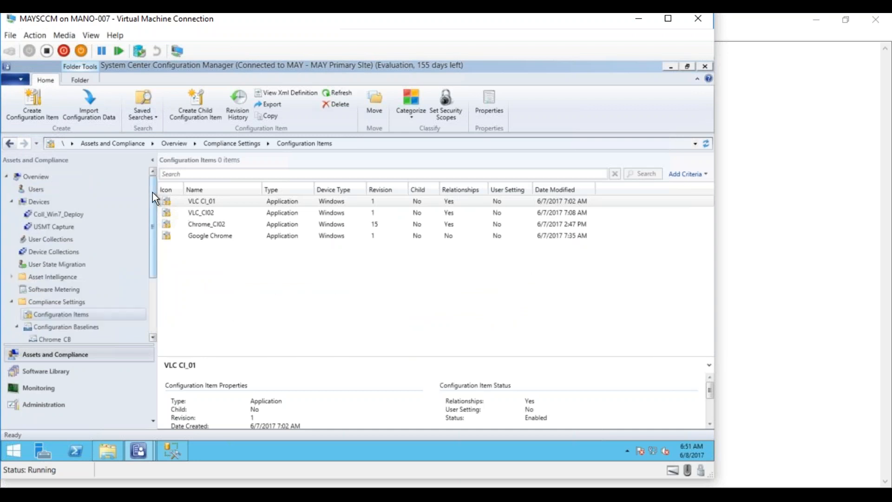
left_click(63, 202)
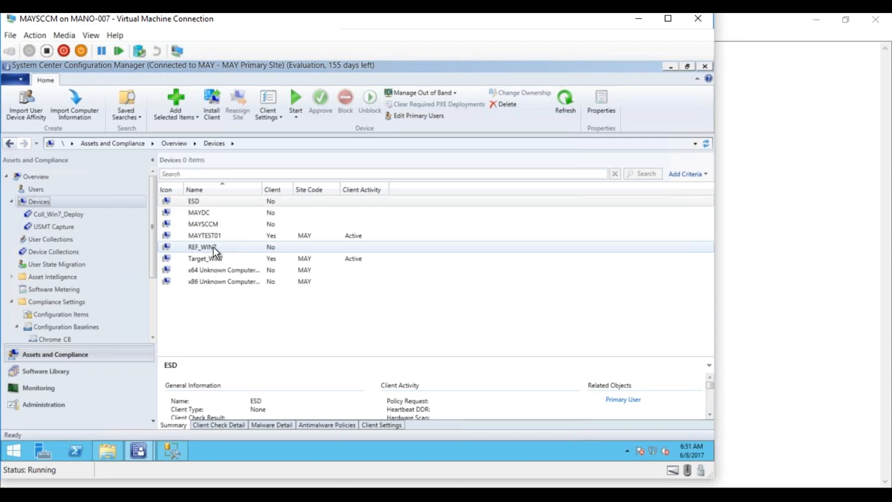
left_click(211, 247)
right_click(214, 247)
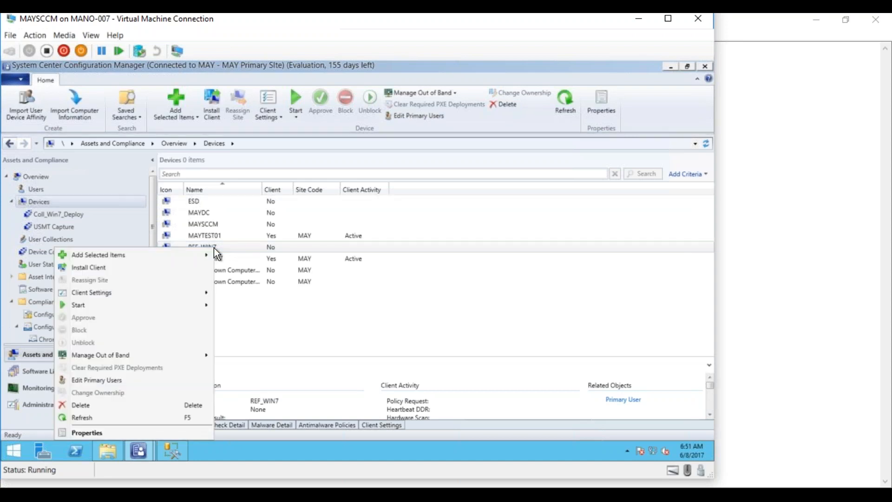
- Read REF_WIN7's Resource ID 16777220 in its Properties, then go back to SSMS
left_click(150, 431)
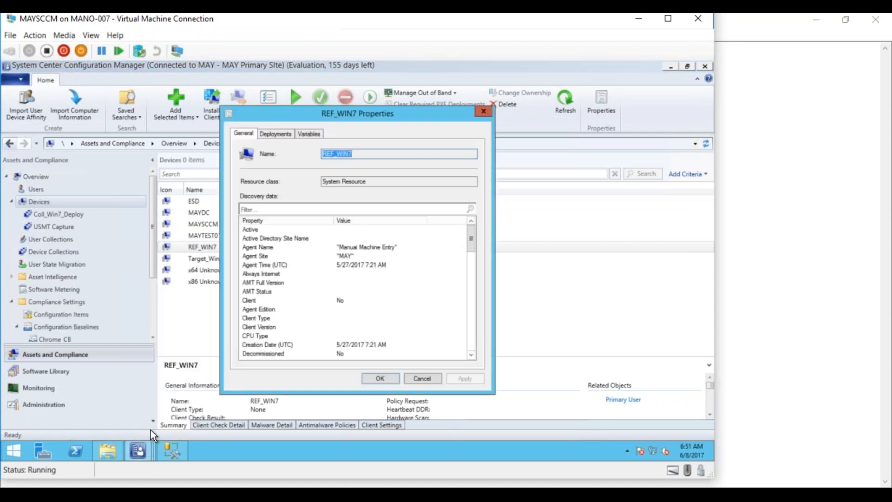
left_click(471, 354)
left_click(472, 355)
left_click(471, 355)
left_click(471, 354)
left_click(471, 355)
left_click_drag(472, 355, 472, 352)
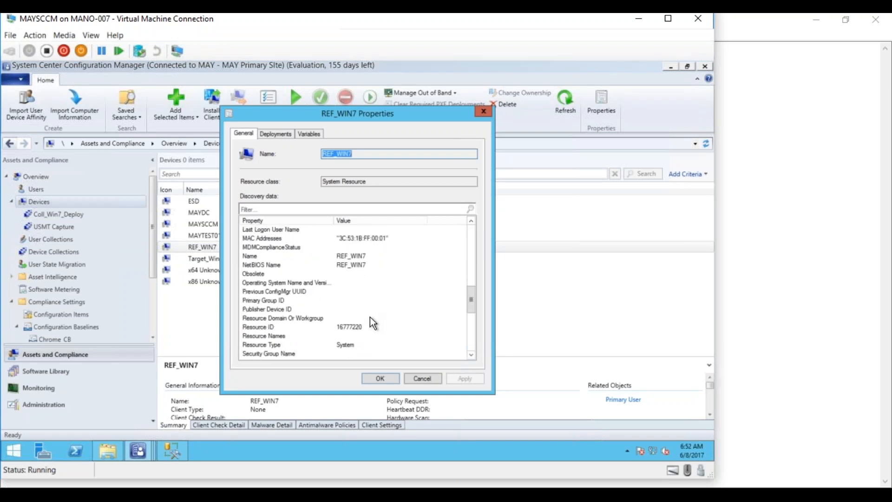
left_click(343, 329)
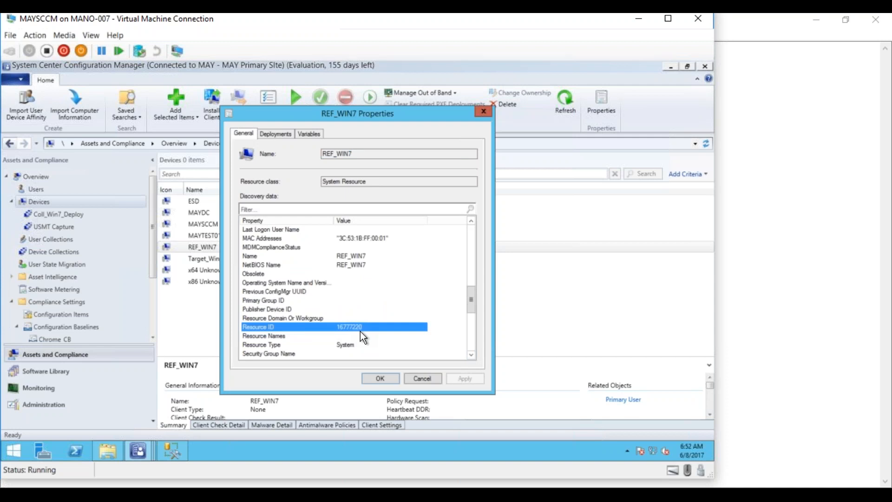
left_click(178, 446)
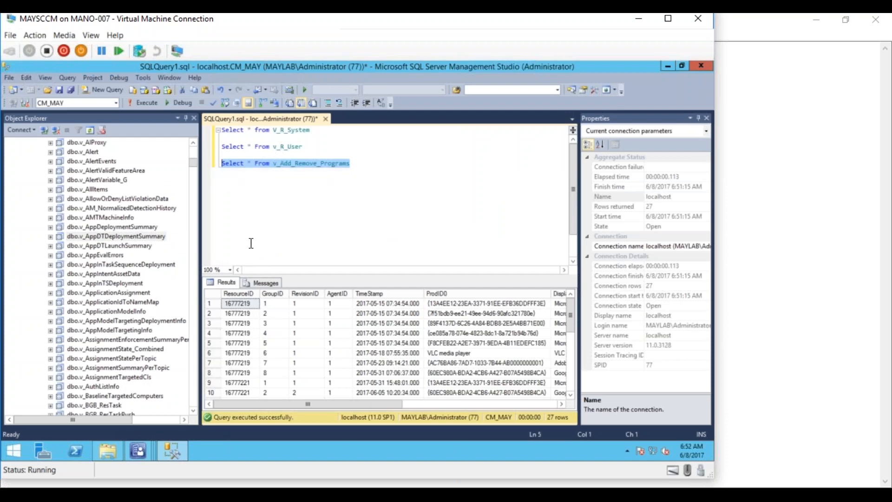
- Rerun only the V_R_System query to list its 6 ResourceIDs
left_click(289, 132)
left_click_drag(337, 131, 206, 137)
left_click(142, 102)
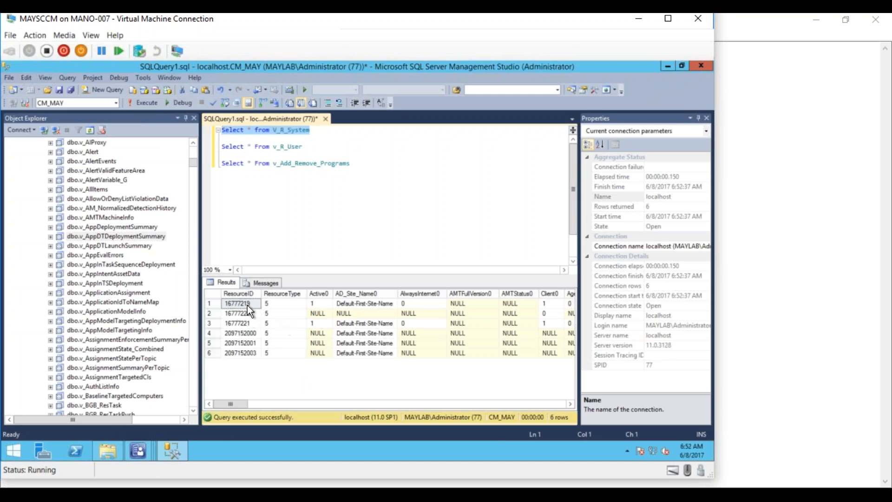
- Close the REF_WIN7 Properties window and return to the console's Devices list
mouse_move(179, 450)
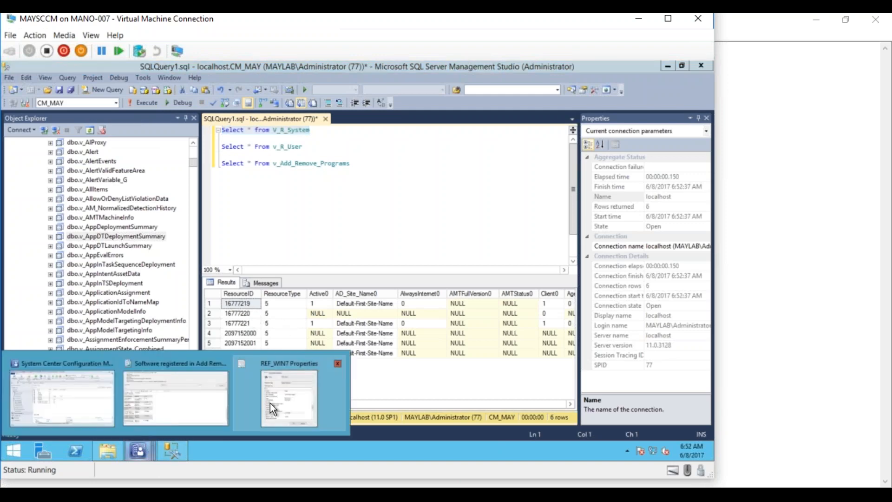
left_click(269, 403)
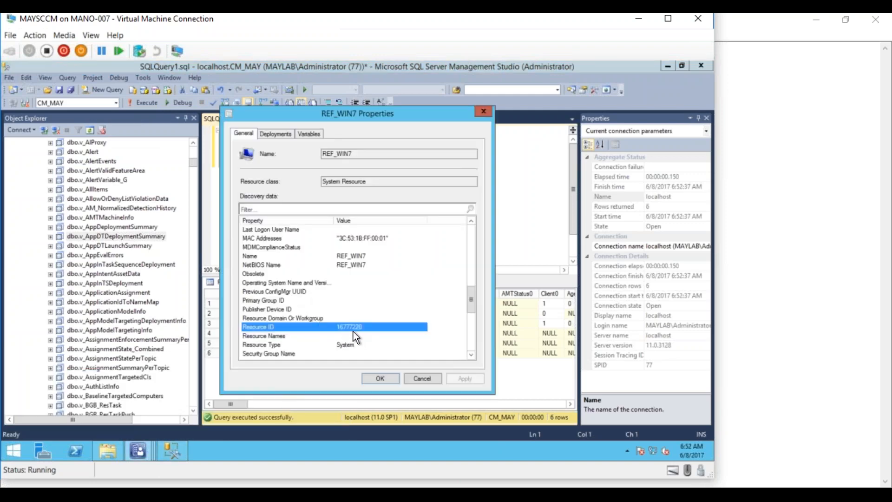
left_click(376, 377)
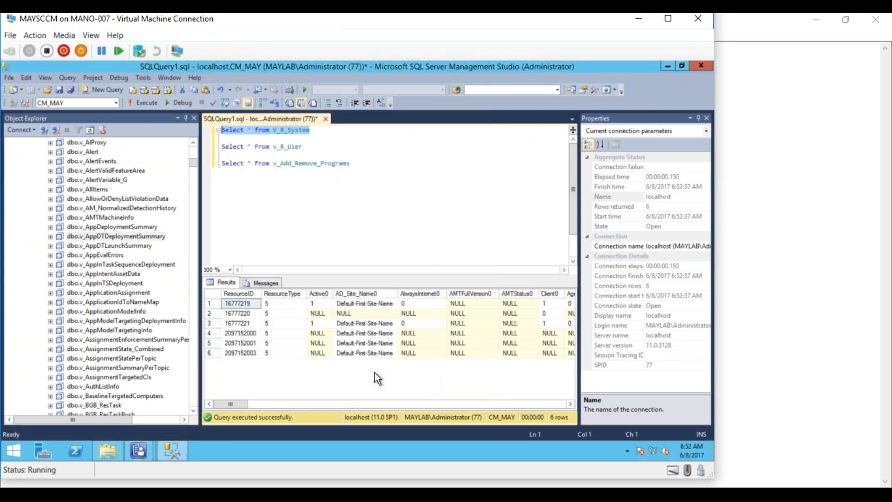
mouse_move(133, 443)
left_click(85, 389)
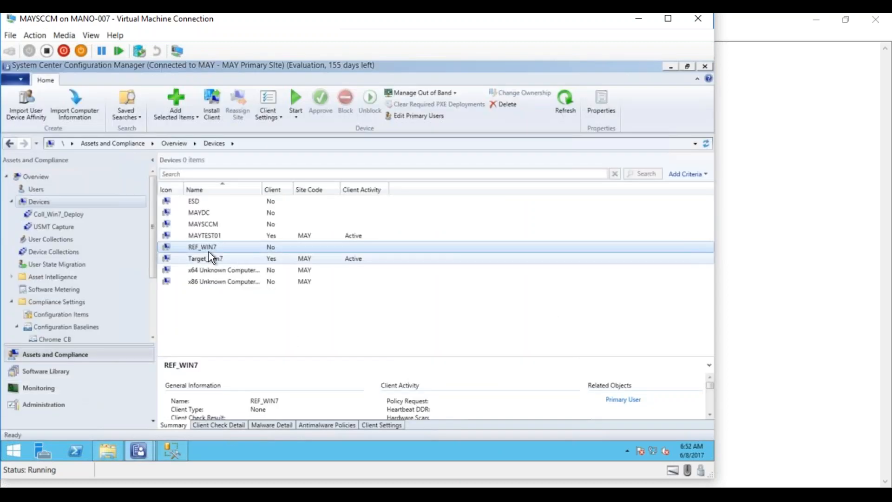
- Check MAYTEST01's Resource ID 16777219 in its Properties, cancel out, and return to SSMS
right_click(210, 238)
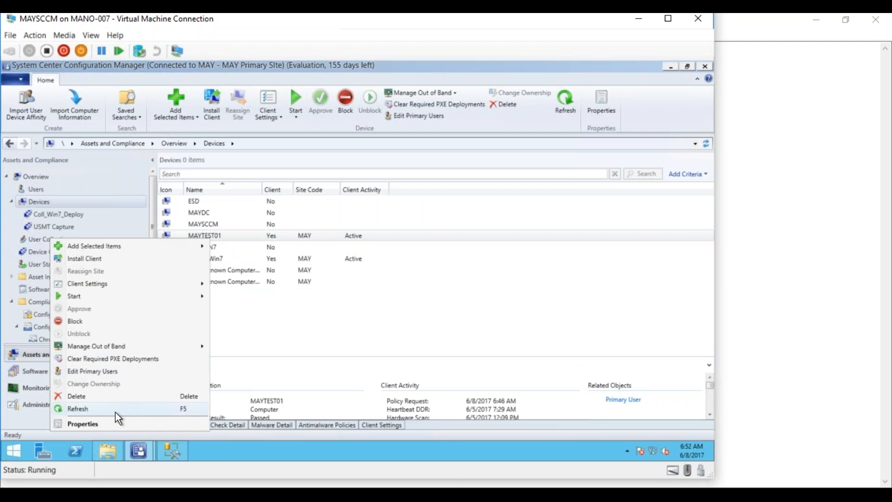
left_click(113, 422)
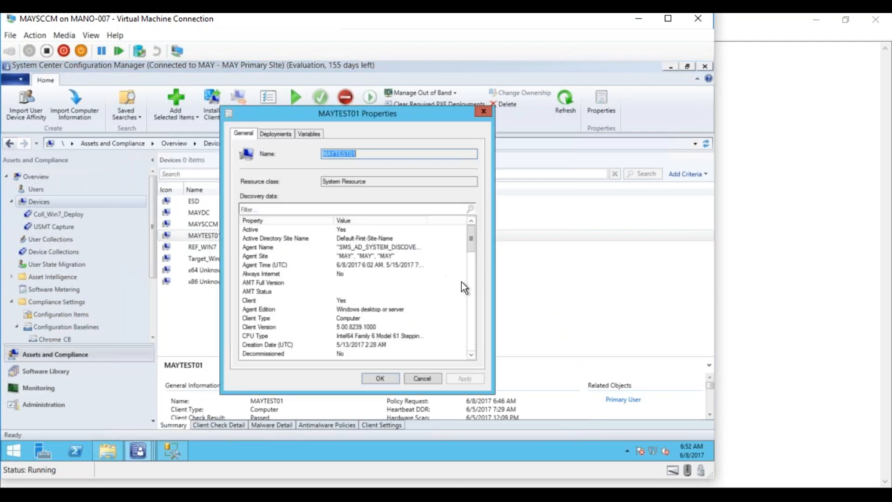
left_click_drag(472, 293, 473, 309)
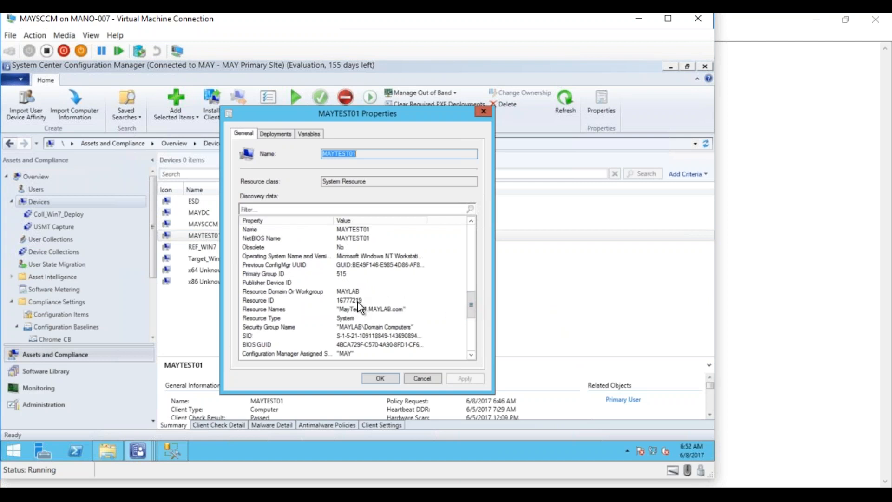
left_click(421, 379)
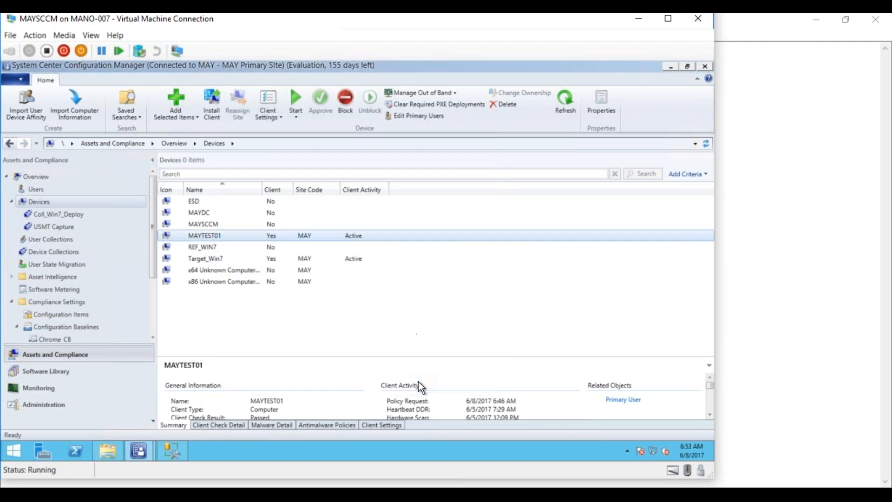
left_click(171, 451)
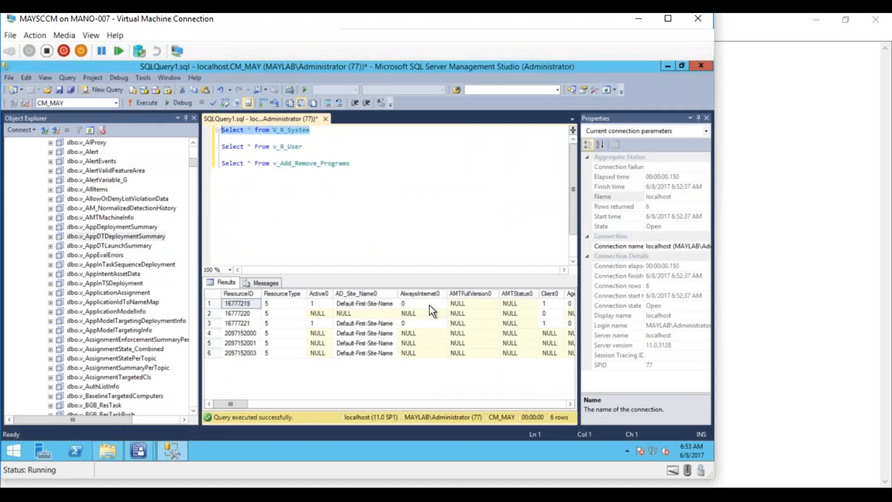
- Run only the 'Select * From v_Add_Remove_Programs' line to get 27 rows
left_click(338, 164)
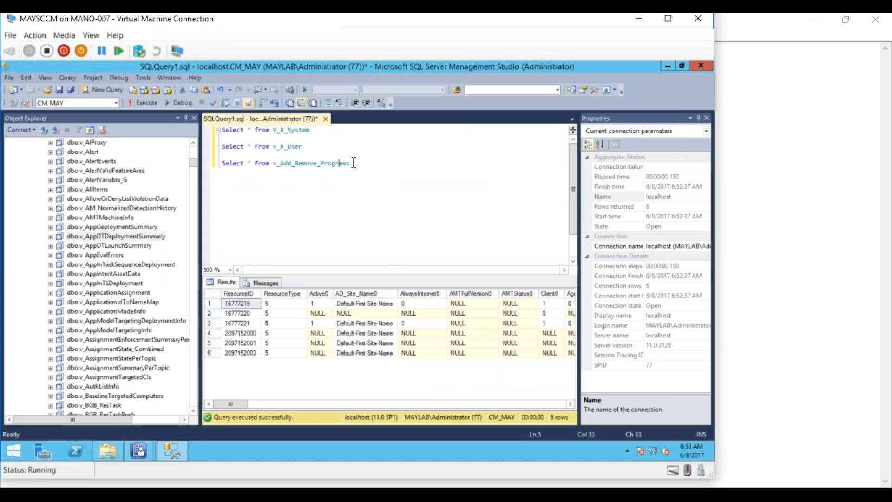
left_click_drag(351, 163, 218, 163)
left_click(147, 102)
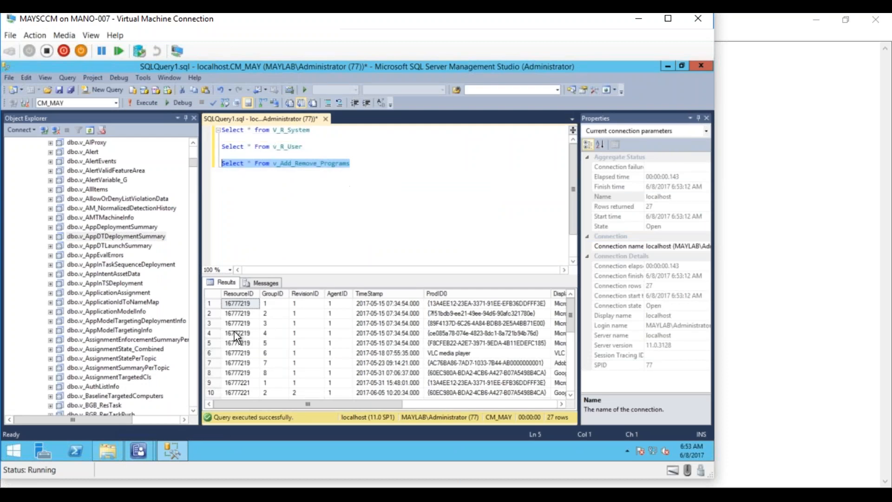
- Select the entire v_R_User query line
left_click(333, 222)
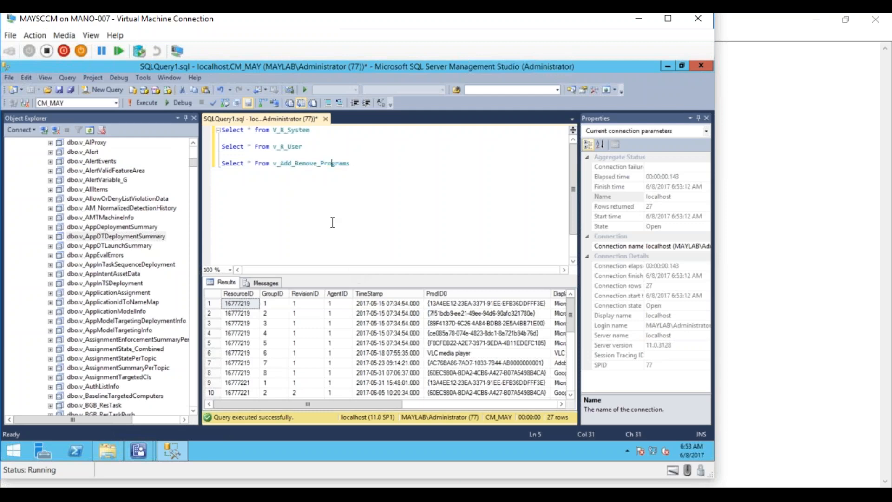
left_click(304, 146)
left_click_drag(304, 147, 220, 148)
- Delete the v_R_User query and turn the next line into 'Join v_Add_Remove_Programs'
key("Delete")
key("Delete")
key("Delete")
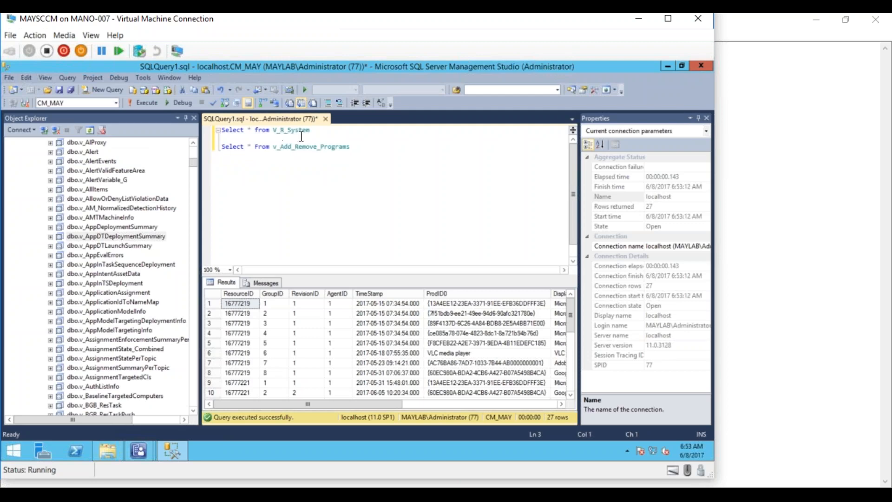
left_click(325, 132)
key("Return")
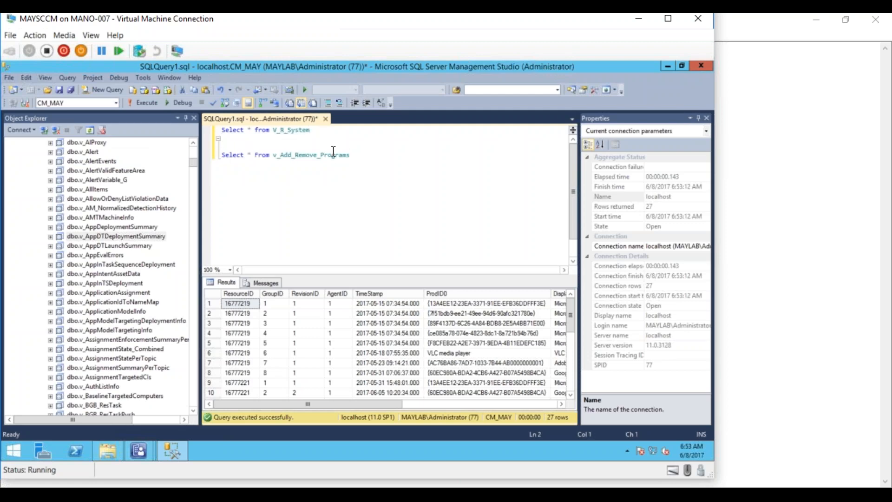
key("Return")
type("Join")
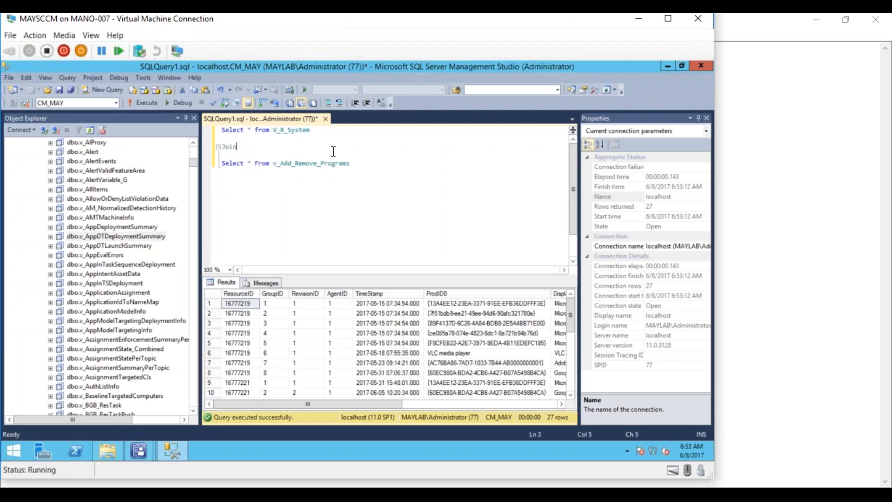
key("Delete")
key("Delete")
key("Delete")
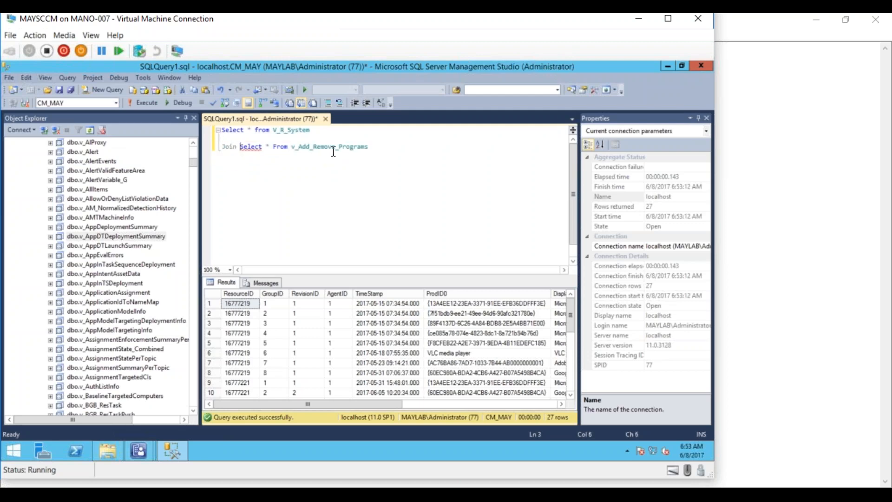
key("Delete")
key("Delete")
key("Delete")
key("Delete")
key("Delete")
key("Delete")
key("Delete")
key("Delete")
key("Delete")
key("Delete")
key("Delete")
key("Delete")
key("Delete")
- Append the condition 'on V_R_System.ResourceID=v_Add_Remove_Programs.ResourceID' to the join line
left_click(333, 147)
type("on")
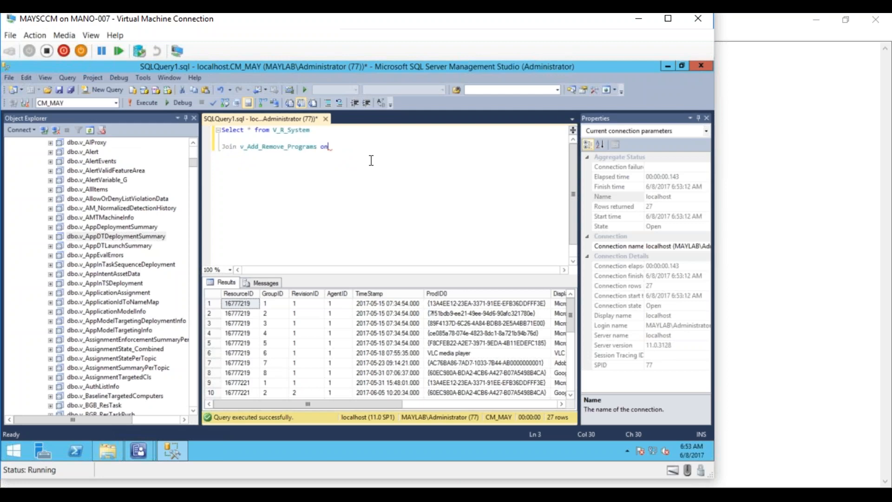
type(" V_R")
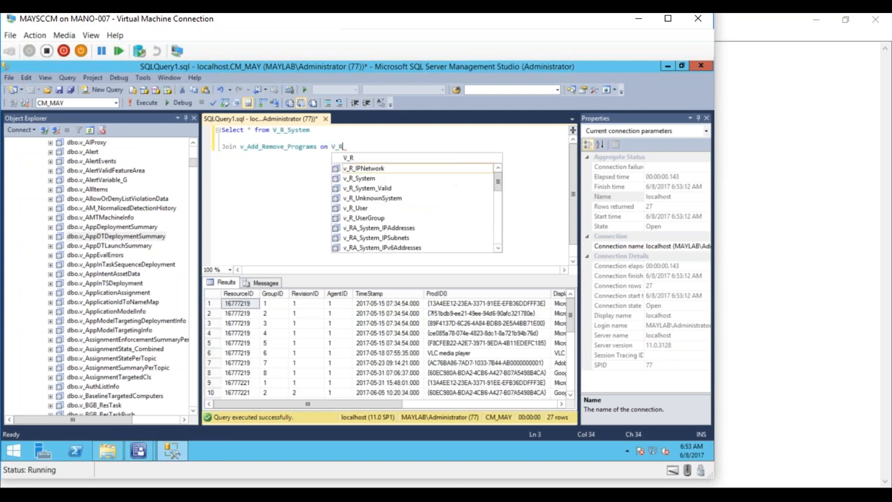
type("_System")
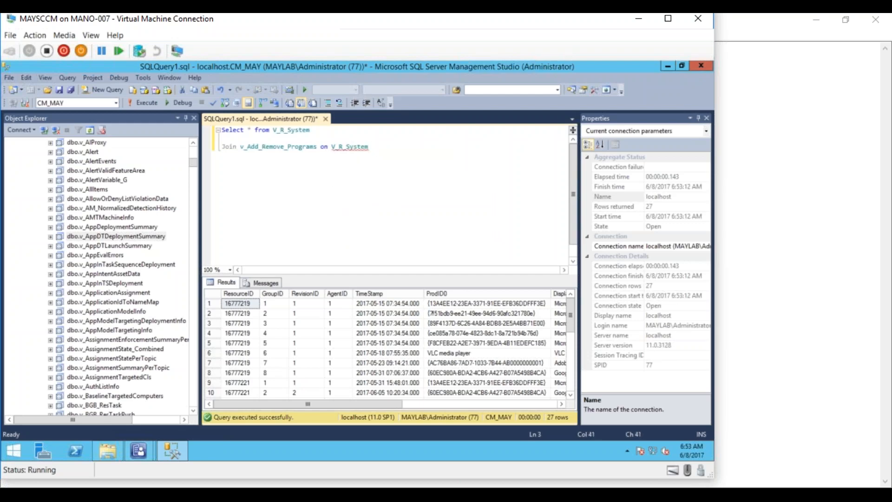
key("BackSpace")
type(".Res")
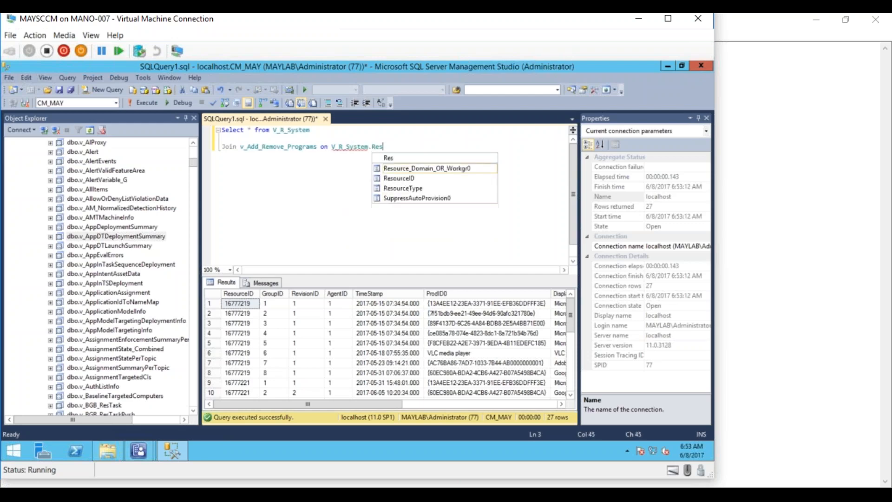
type("ourceID")
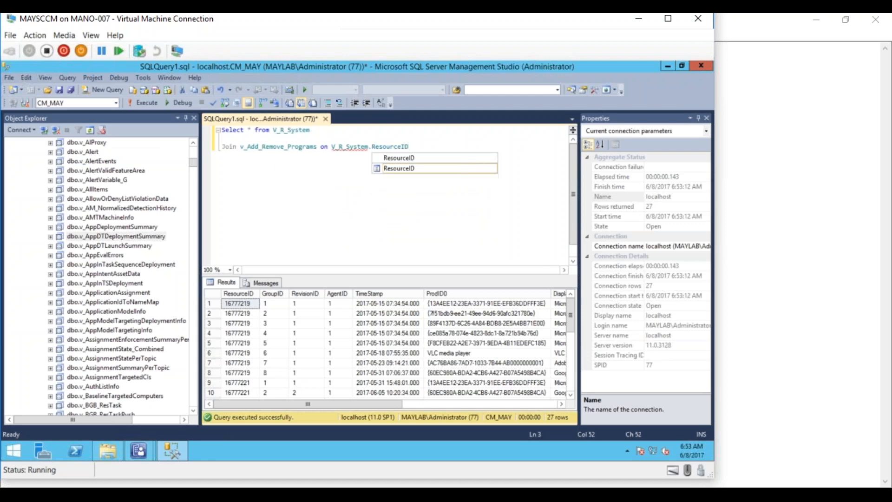
type("=")
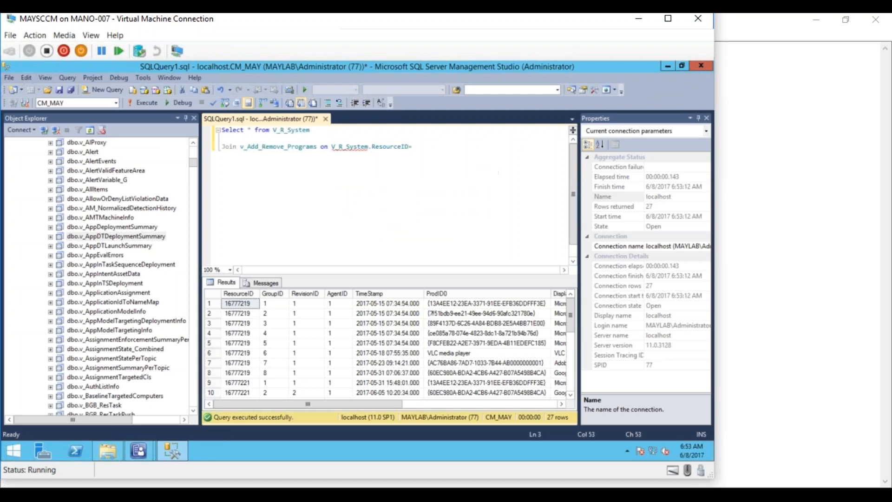
type("V_Add")
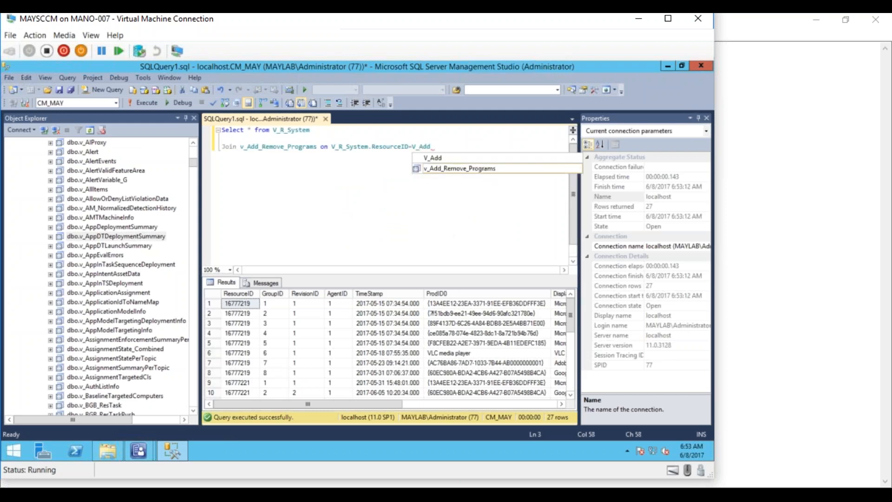
double_click(431, 168)
type(".ResourceID")
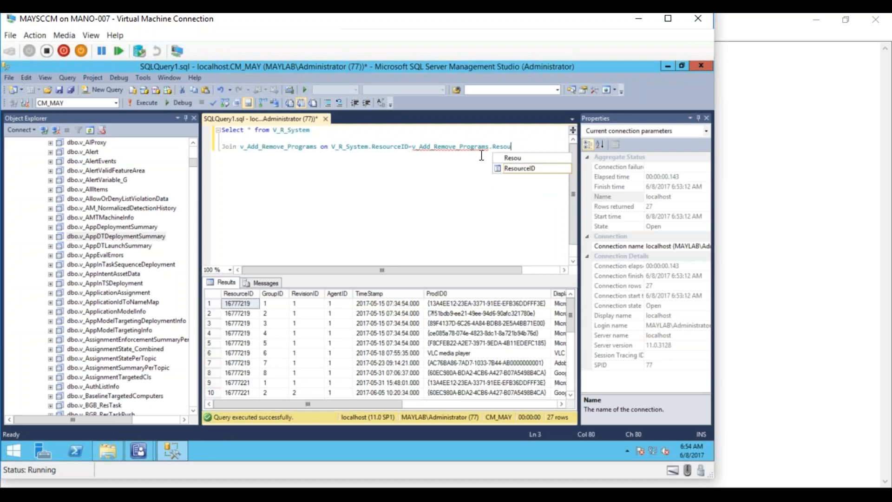
left_click(462, 191)
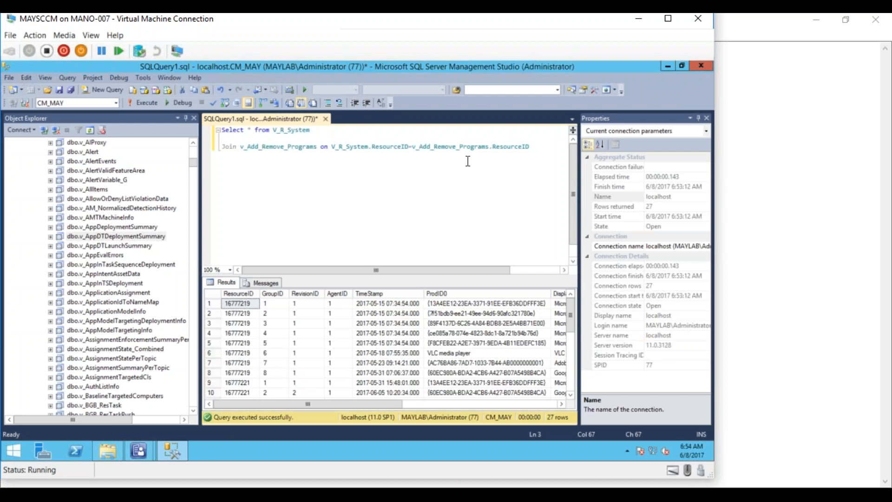
- Append Where ResourceID='16777219' to the join line and review the results pane
left_click(535, 145)
type("Where")
type(" R")
type("esourceID")
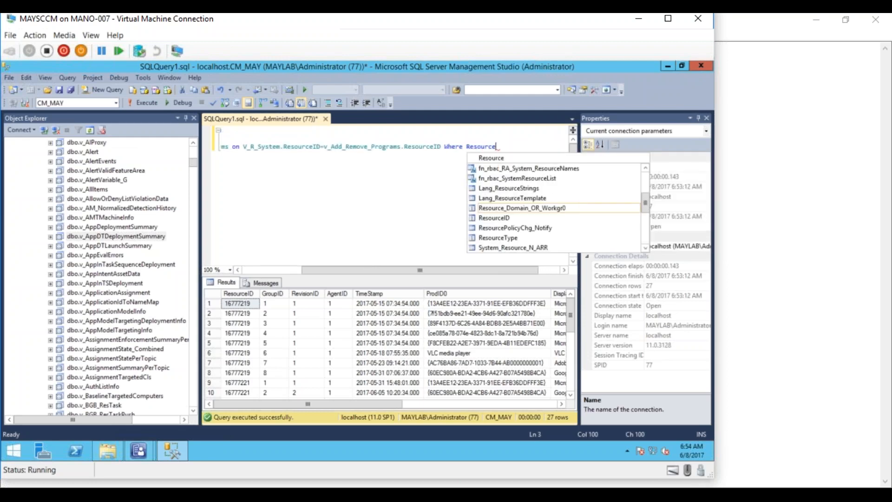
type("=")
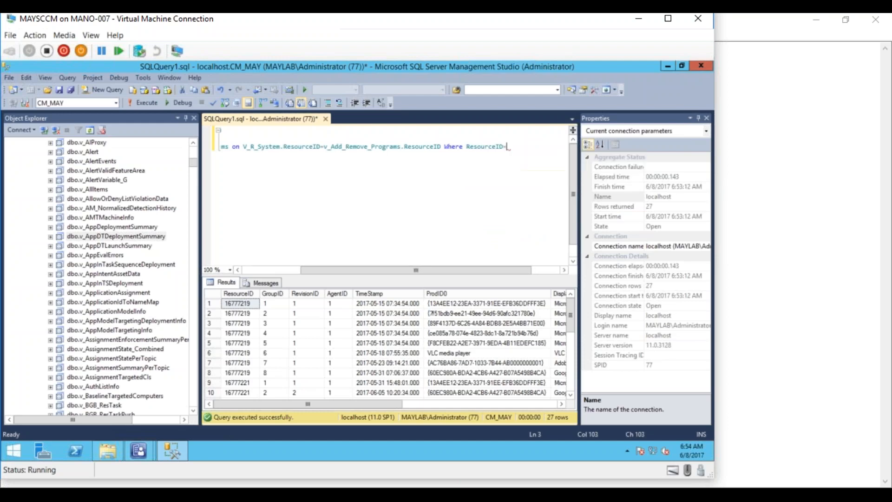
type("'16777219'")
left_click(530, 186)
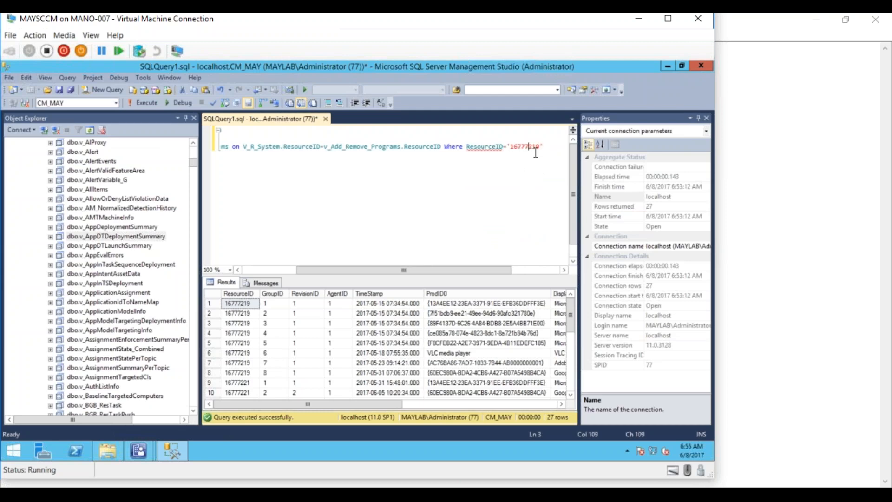
left_click_drag(422, 269, 258, 271)
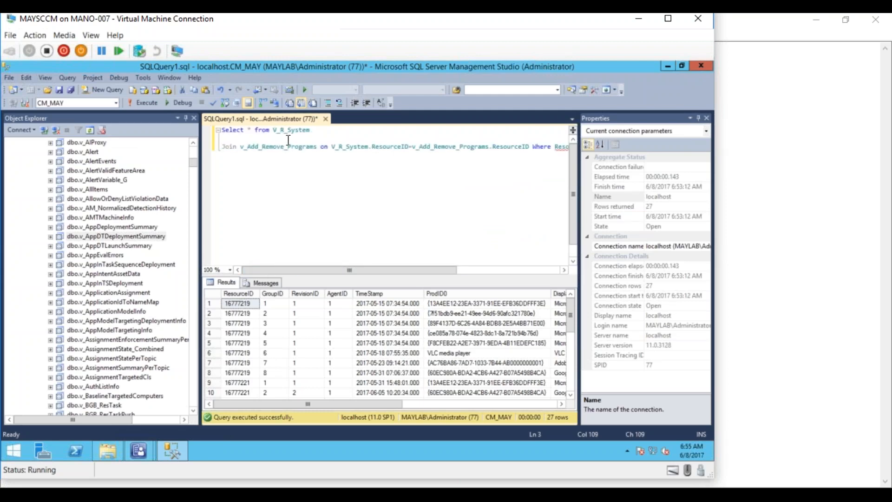
mouse_move(294, 133)
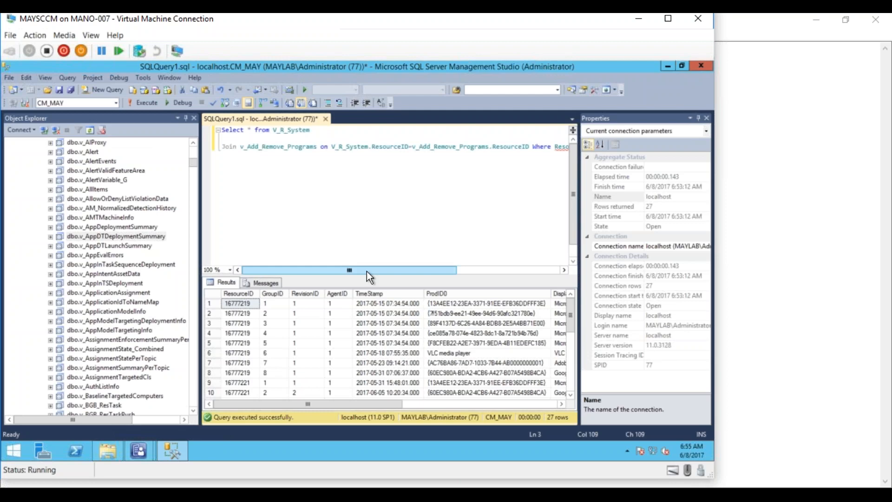
left_click_drag(367, 271, 440, 269)
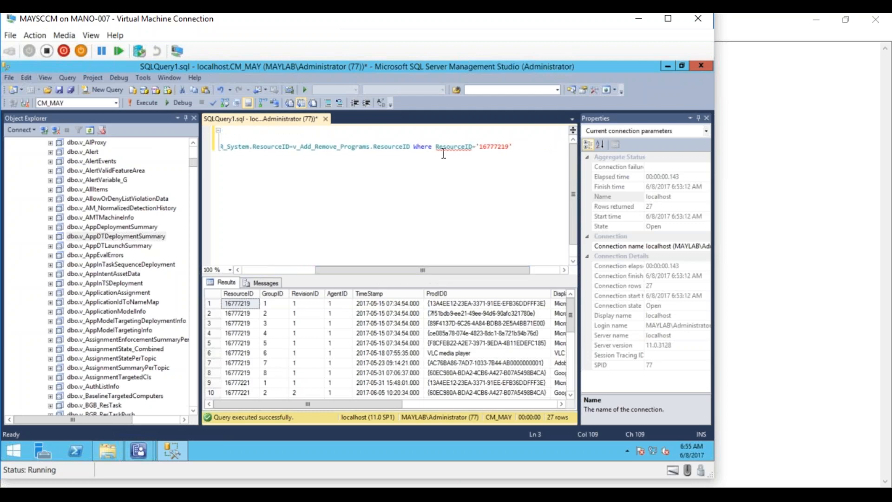
mouse_move(450, 147)
- Prefix the Where column with 'v_R_System.' to resolve the ambiguous ResourceID
left_click(436, 146)
type("v")
type("_R_Sys")
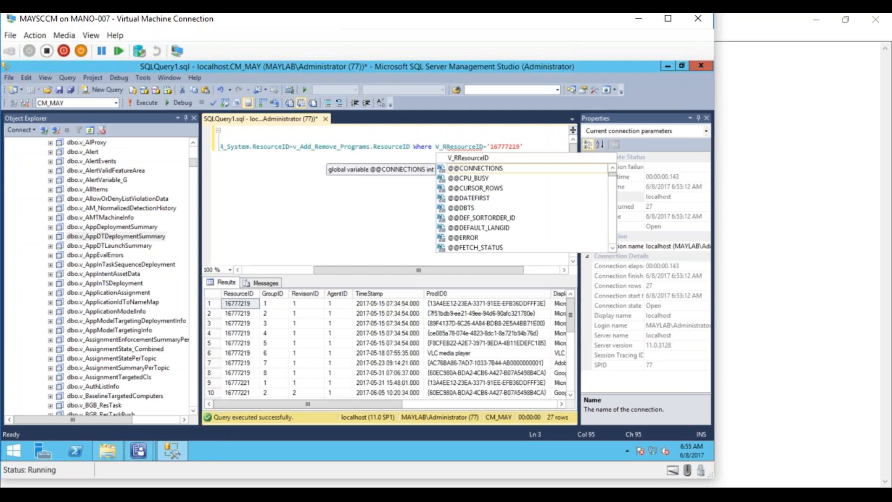
type("tem.")
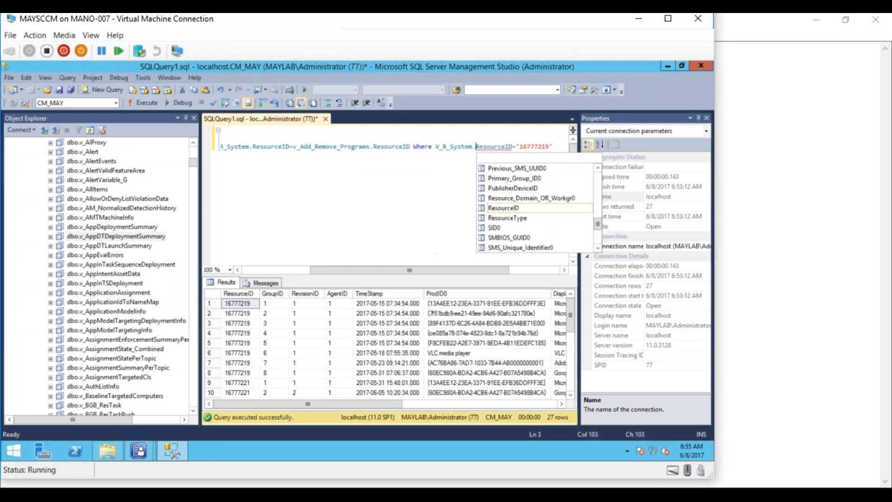
key("Escape")
left_click(441, 147)
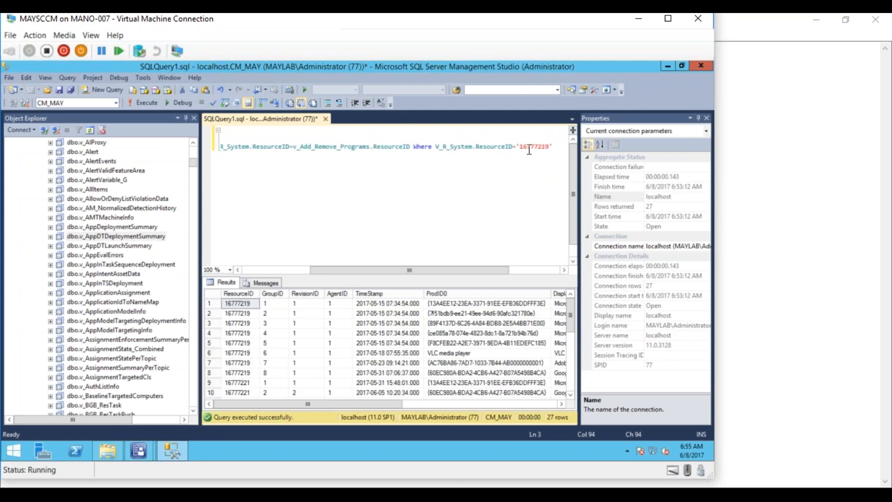
left_click_drag(417, 270, 315, 275)
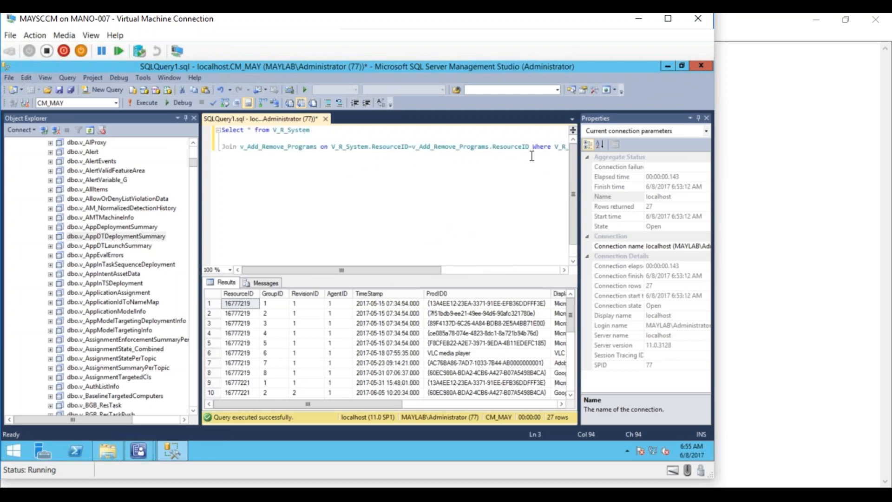
- Move Where to its own line, remove the blank line, and break after Join
left_click(533, 147)
key("Return")
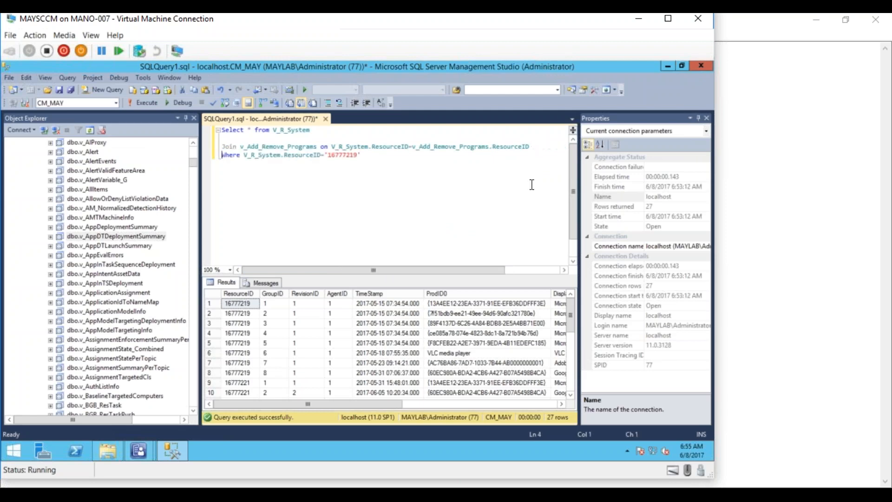
left_click(227, 140)
key("Delete")
key("Right")
key("Right")
key("Right")
key("Right")
key("Right")
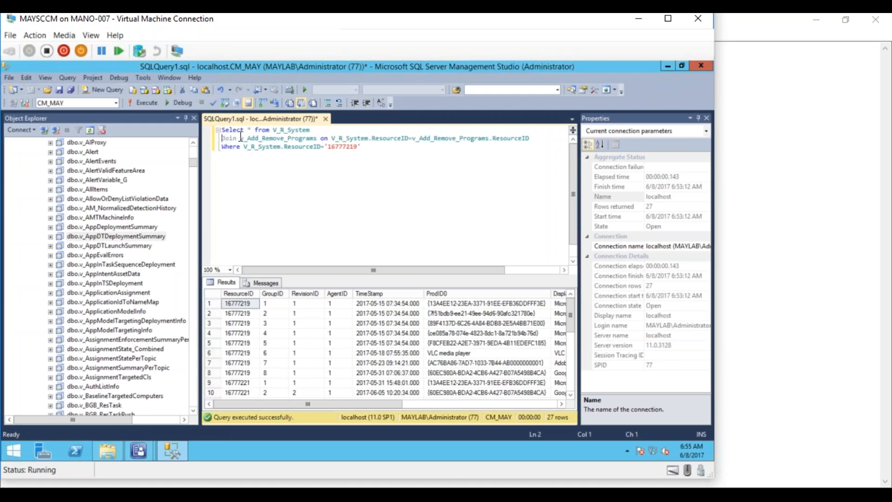
key("Return")
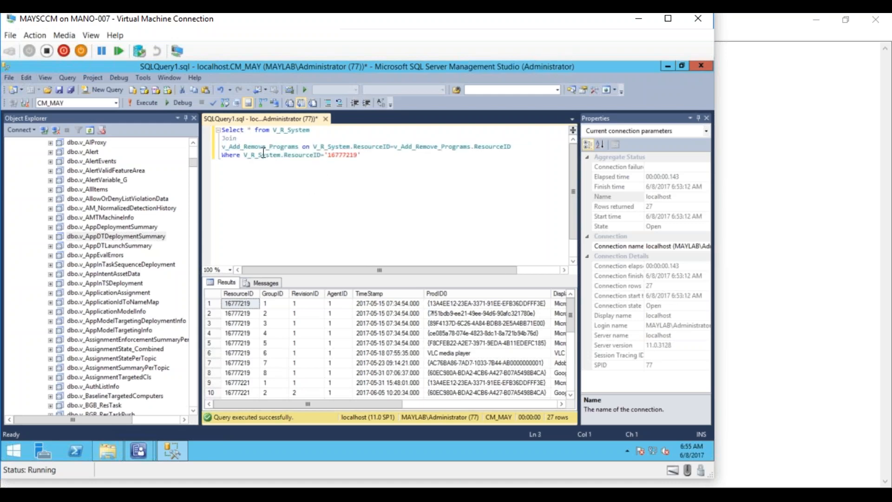
- Put the on keyword, V_R_System condition and ResourceID filter each on separate lines
left_click(302, 146)
key("Return")
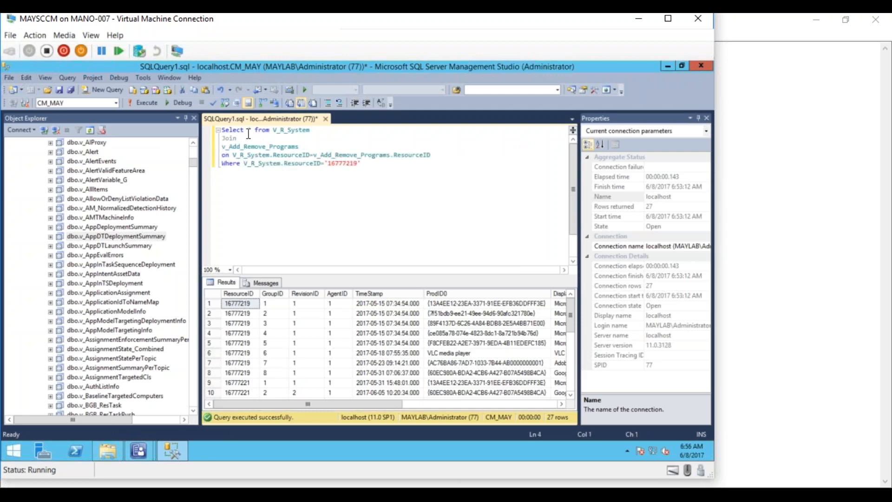
left_click(272, 131)
key("Return")
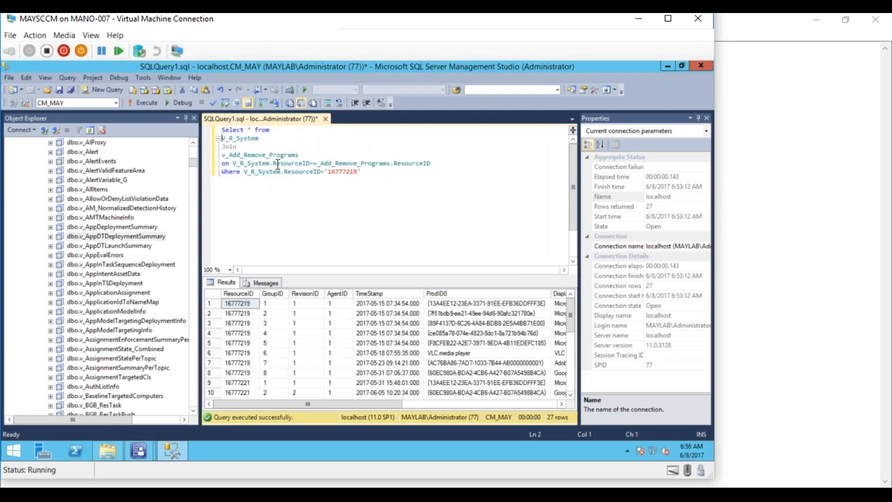
left_click(233, 164)
key("Return")
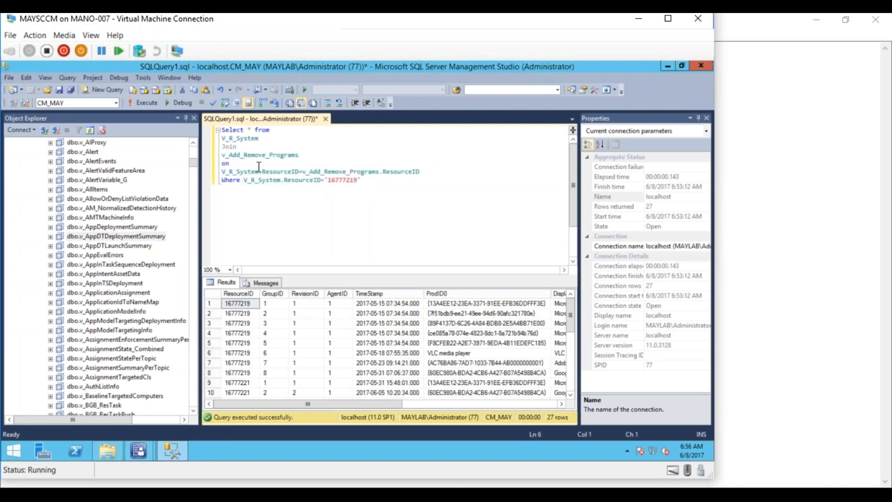
left_click(244, 180)
key("Return")
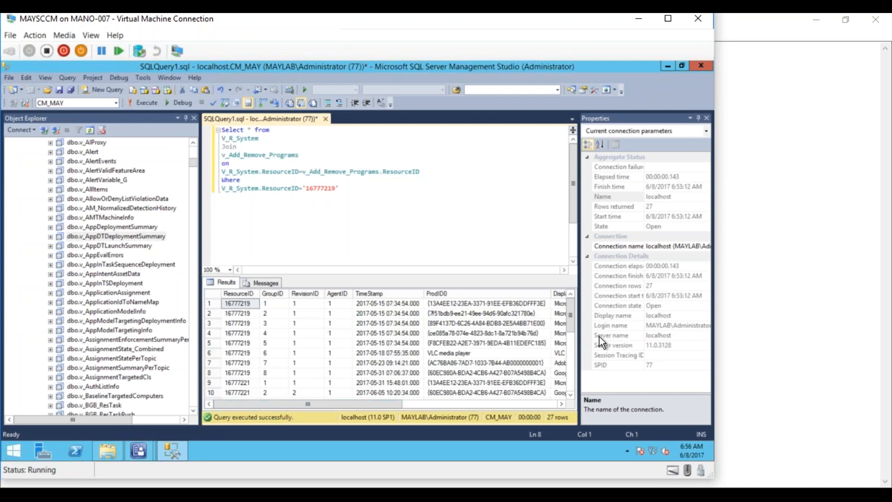
left_click_drag(573, 327, 564, 397)
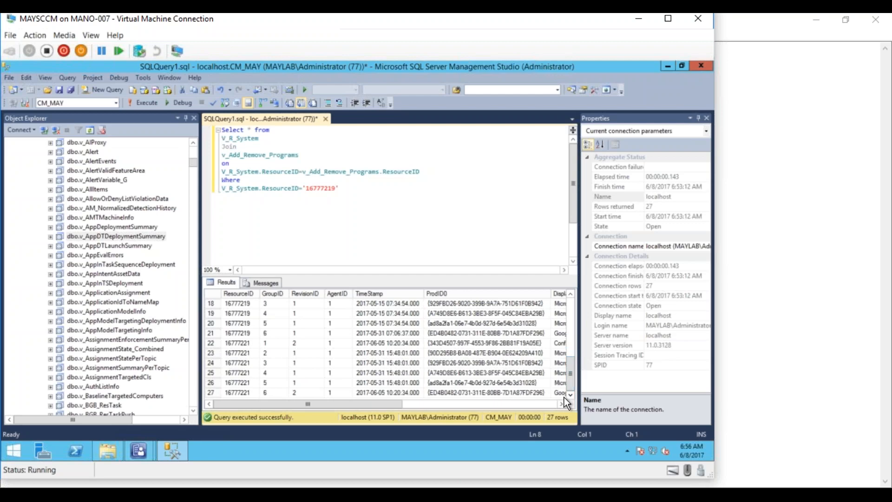
- Rerun the reformatted join and scroll its results right through the operating system columns
left_click(142, 103)
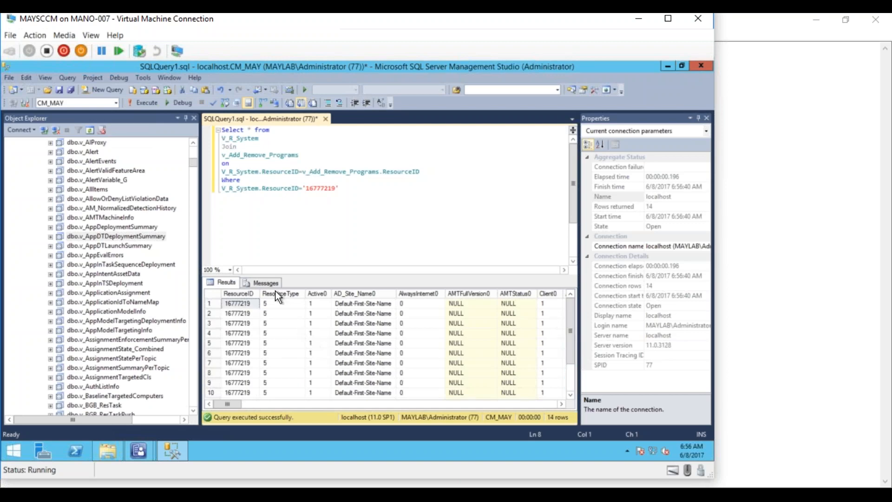
left_click(562, 404)
left_click(548, 406)
left_click(549, 407)
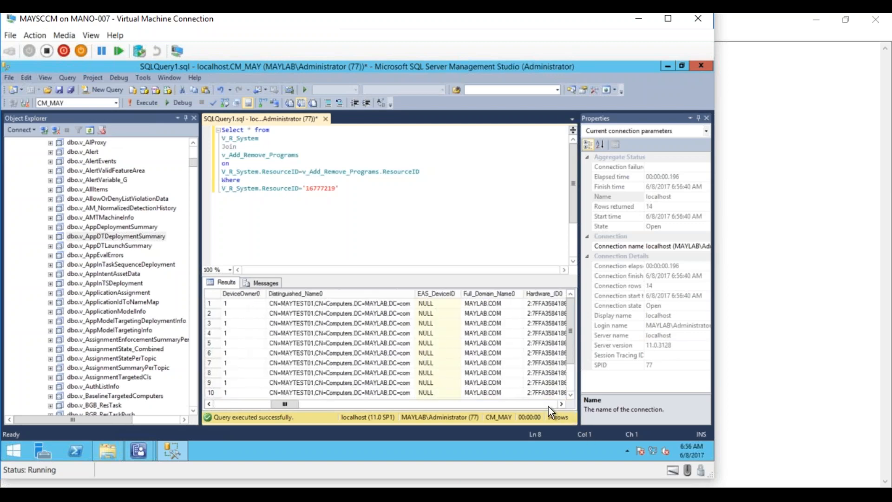
left_click(548, 406)
left_click(548, 406)
left_click(548, 406)
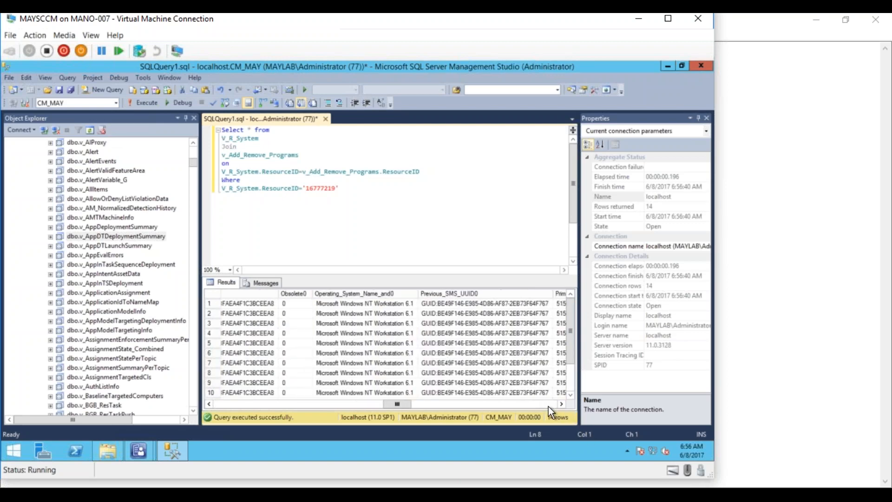
left_click_drag(404, 403, 537, 406)
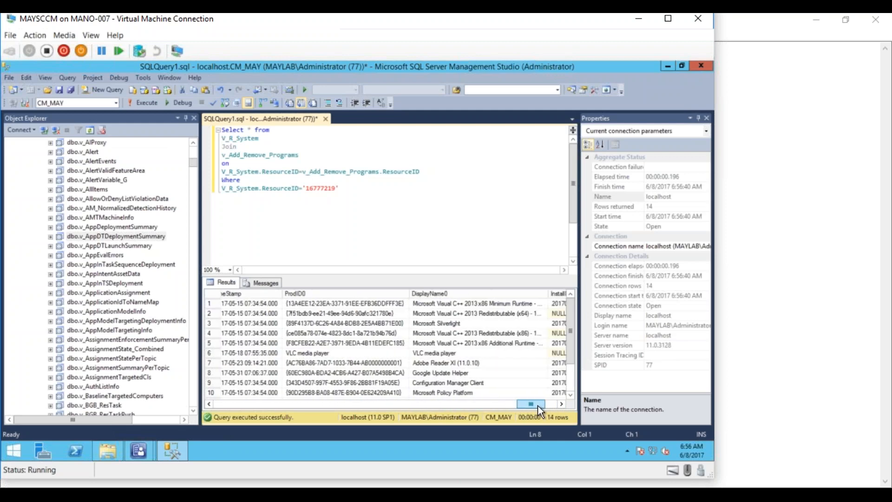
- Step down the DisplayName0 entries, from Microsoft Silverlight through Adobe Reader XI to Microsoft Policy Platform
left_click(439, 306)
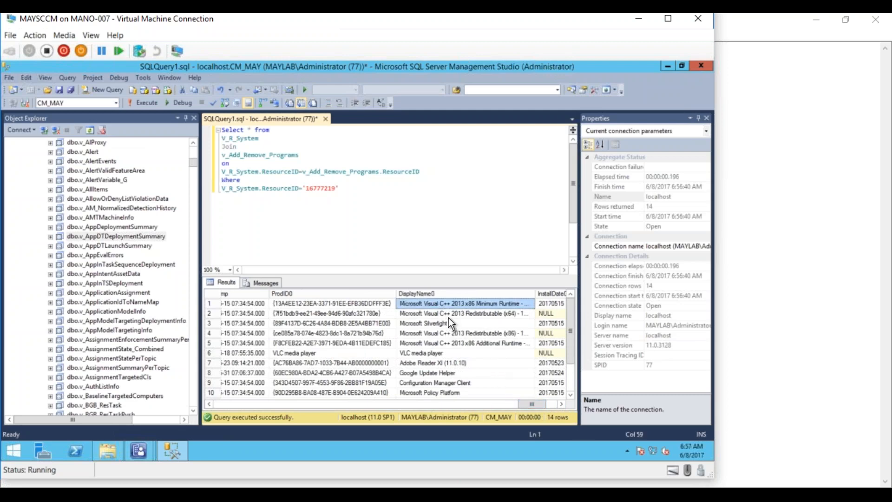
left_click(446, 322)
left_click(445, 333)
left_click(444, 343)
left_click(442, 353)
left_click(442, 363)
left_click(441, 384)
left_click(441, 390)
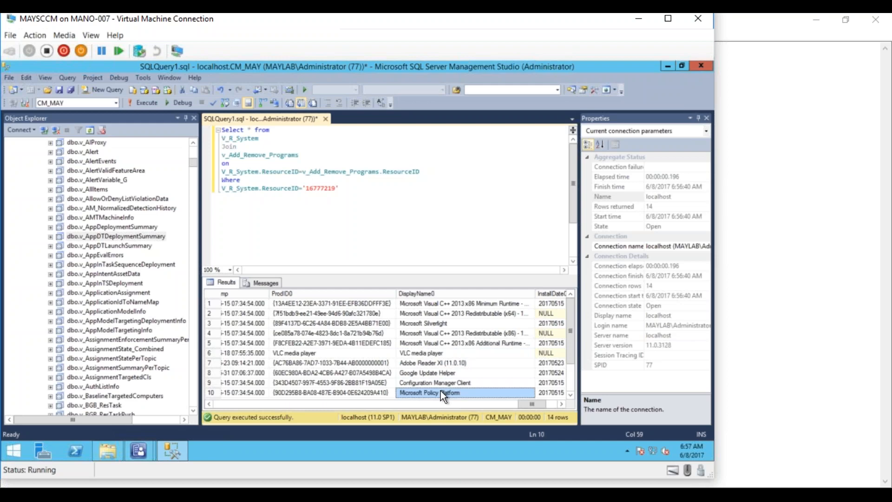
- Scroll the results back left and place the cursor beside the asterisk in the SELECT line
left_click_drag(528, 403, 218, 401)
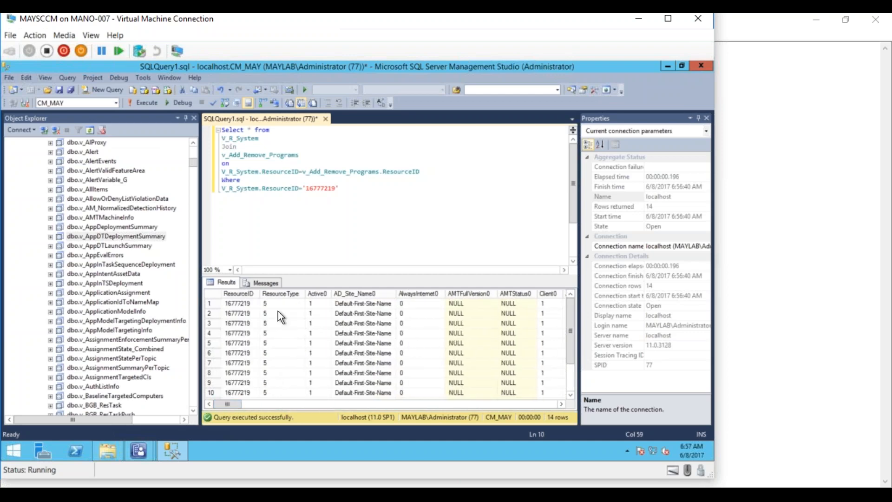
left_click(251, 129)
mouse_move(286, 186)
- Replace the asterisk with the columns ResourceID, Name0, DisplayName0, Version0
mouse_move(272, 173)
type("*")
mouse_move(251, 132)
type("Resou")
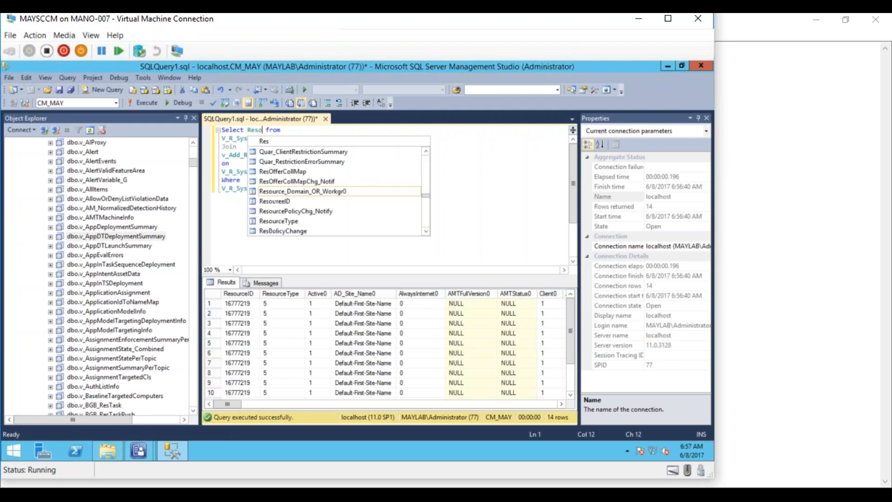
type("rceID")
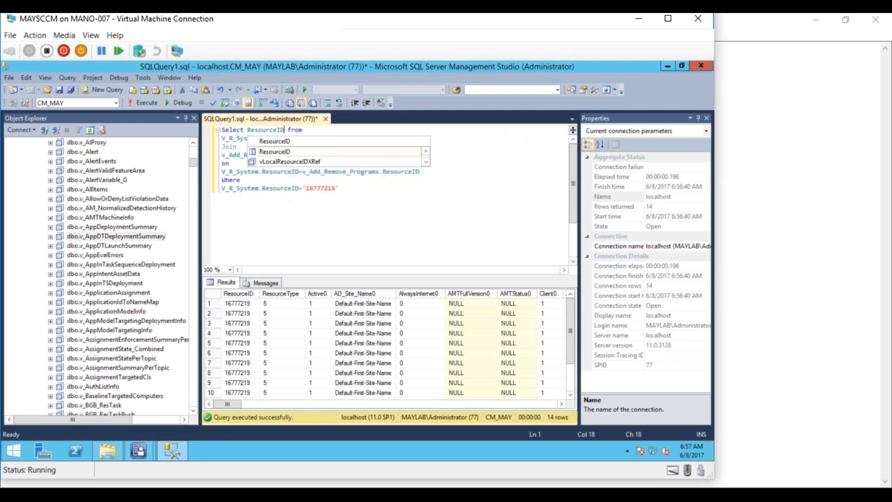
type(", ")
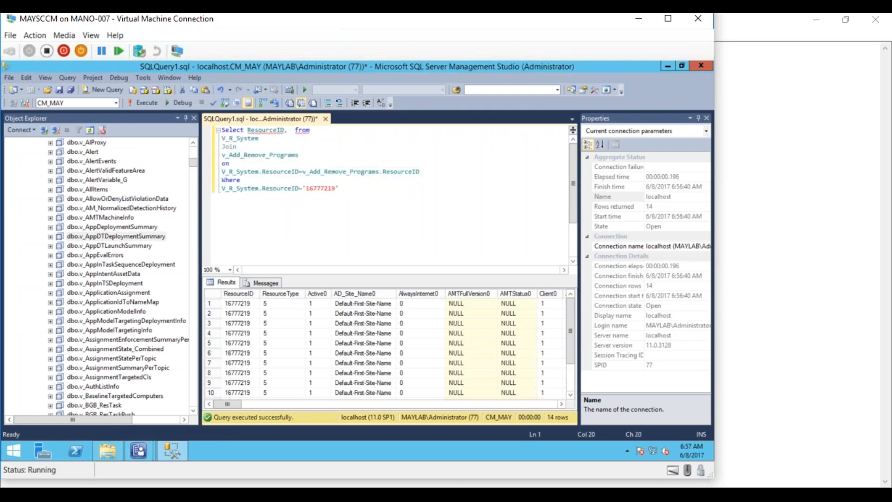
type("Name0")
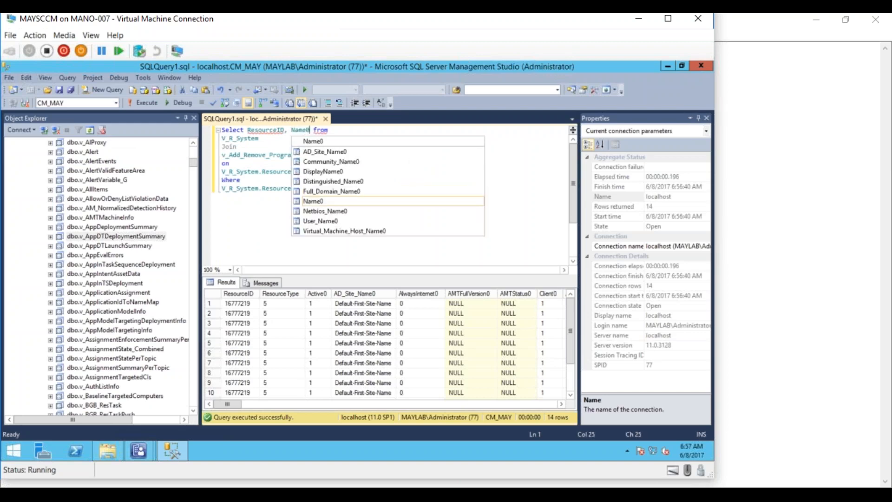
type(", ")
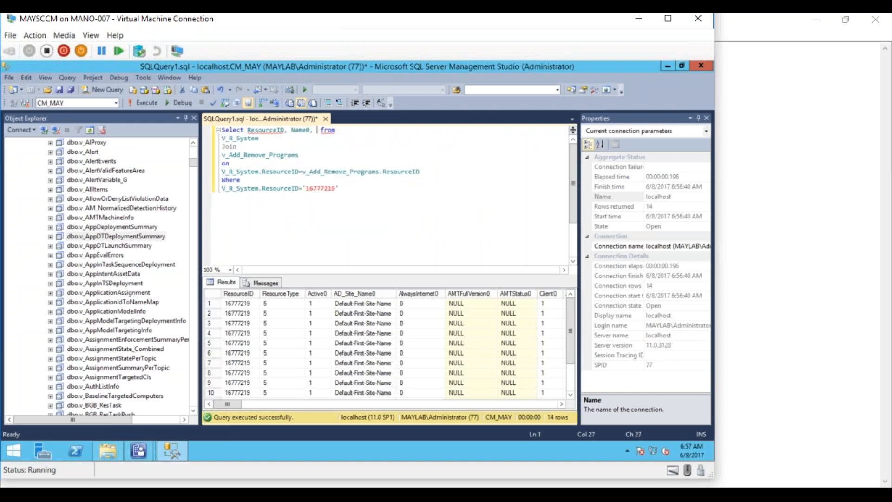
type("DisplayName")
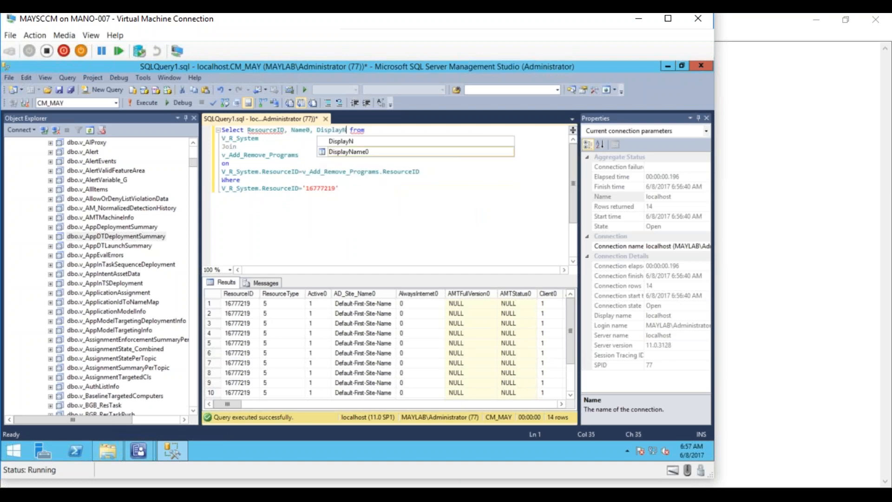
type("0, ")
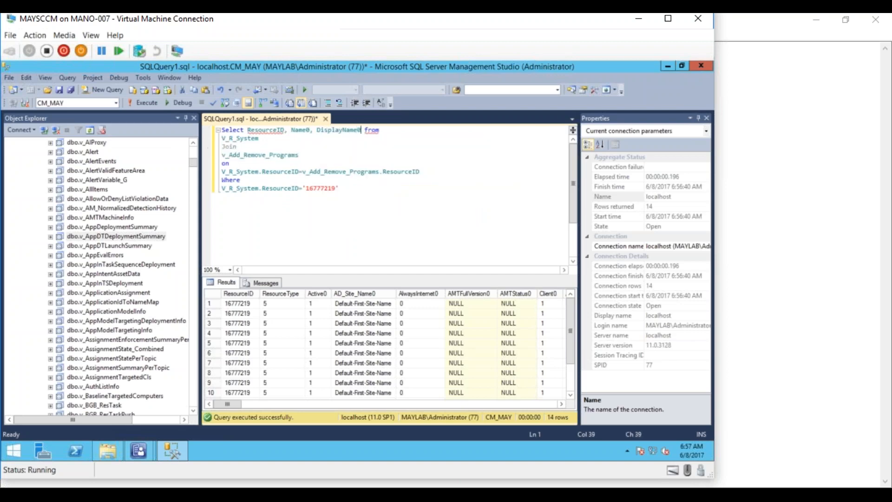
type("Vers")
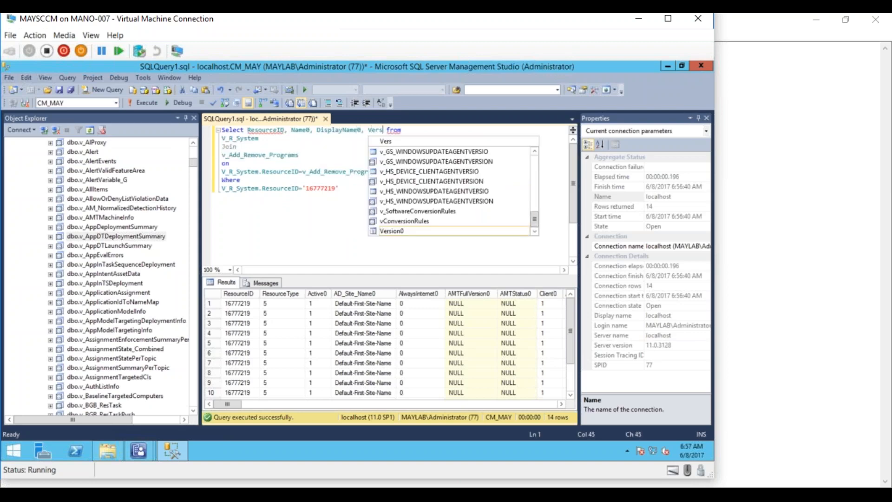
type("ion0")
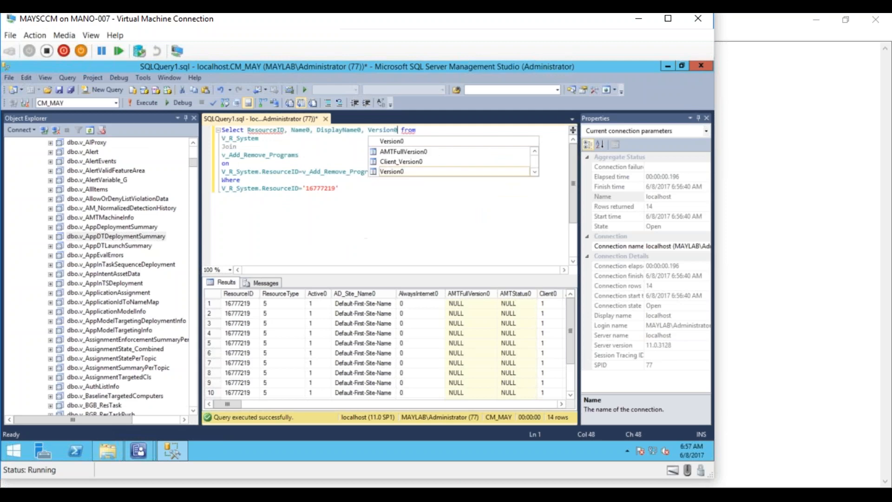
left_click(320, 227)
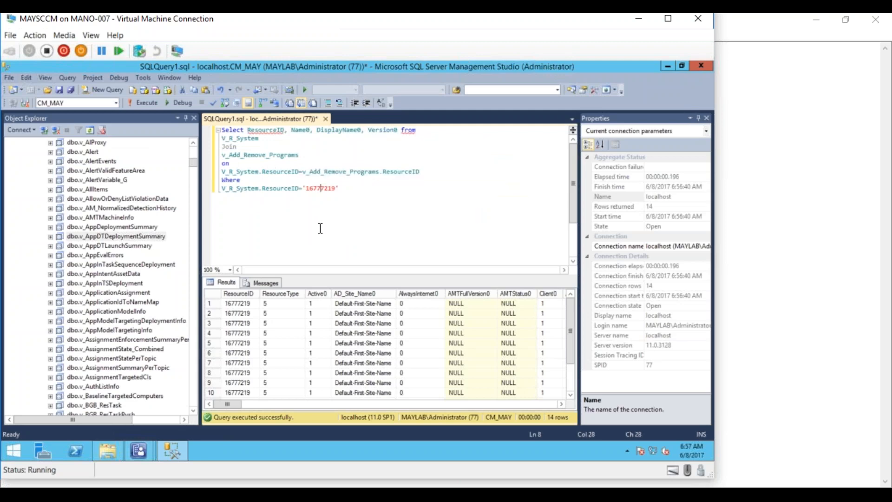
- Qualify the first column as V_R_System.ResourceID and run the four-column query
left_click(249, 131)
type("V_R_")
type("Syet")
key("BackSpace")
key("BackSpace")
type("stem,")
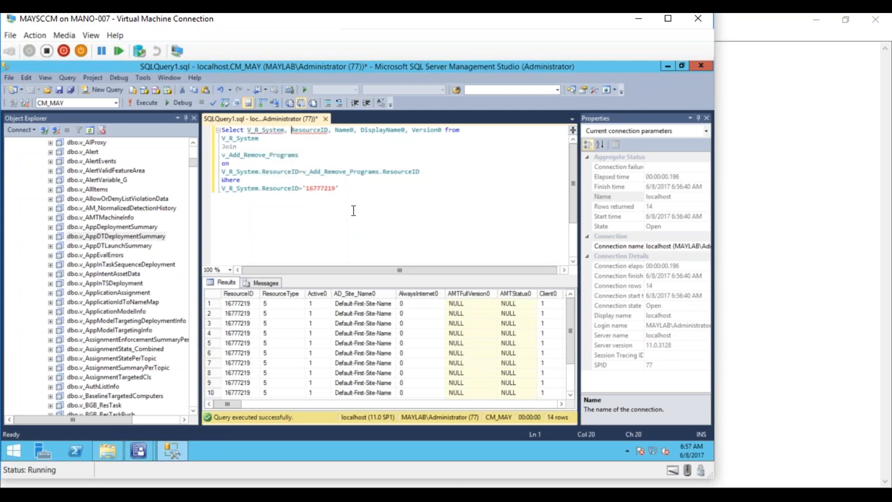
left_click(354, 223)
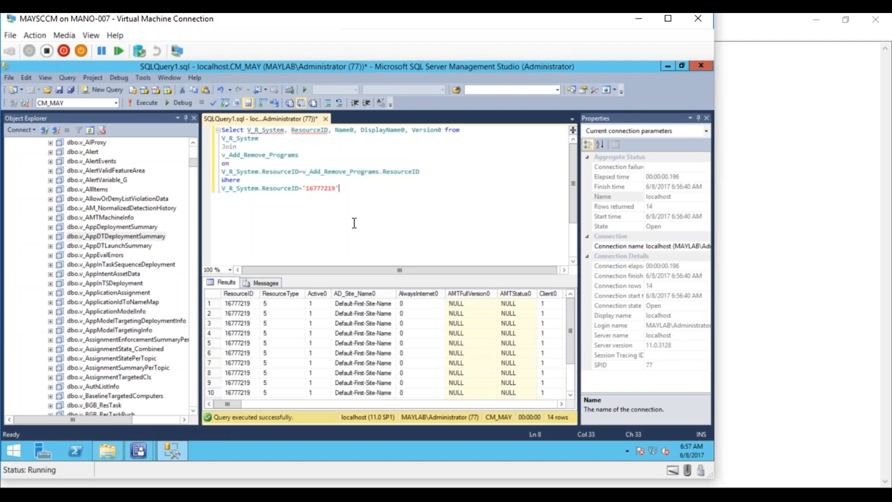
left_click(292, 129)
key("BackSpace")
key("BackSpace")
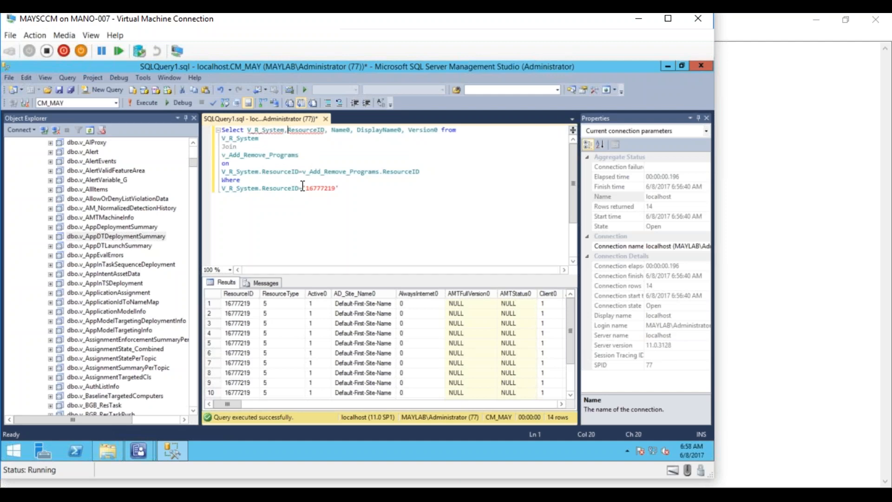
type(".")
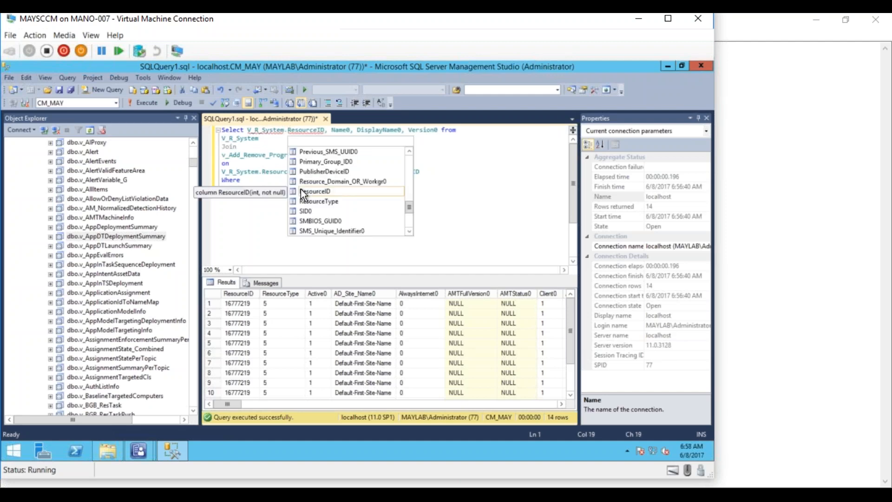
left_click(273, 233)
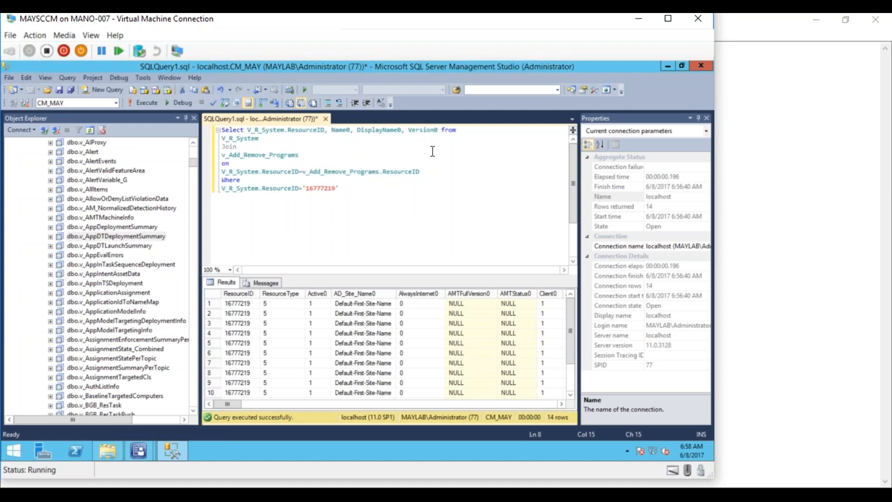
left_click(137, 105)
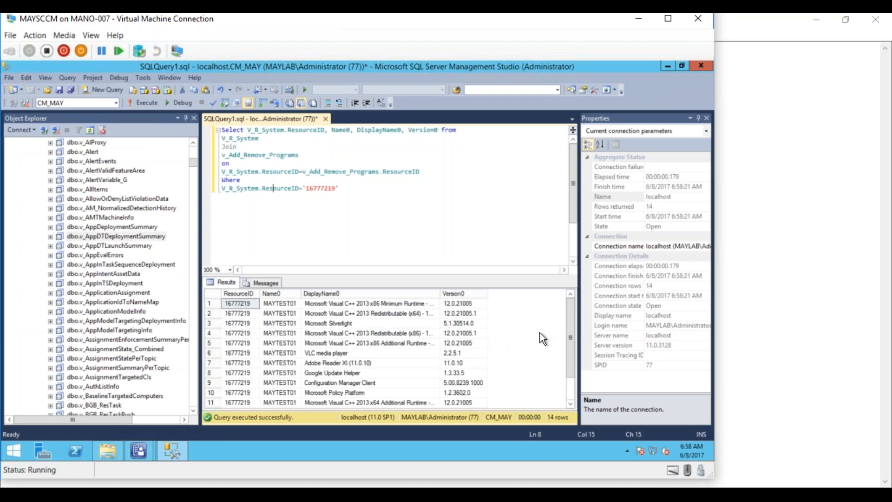
left_click_drag(571, 323, 567, 299)
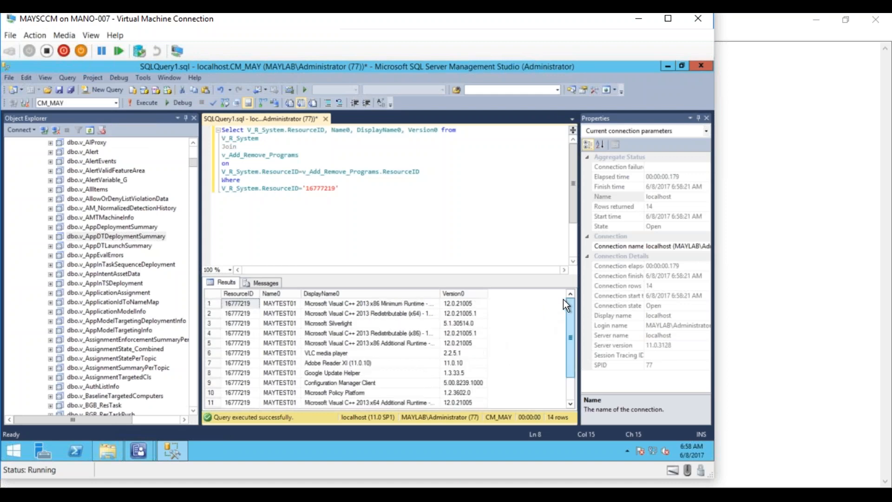
double_click(439, 292)
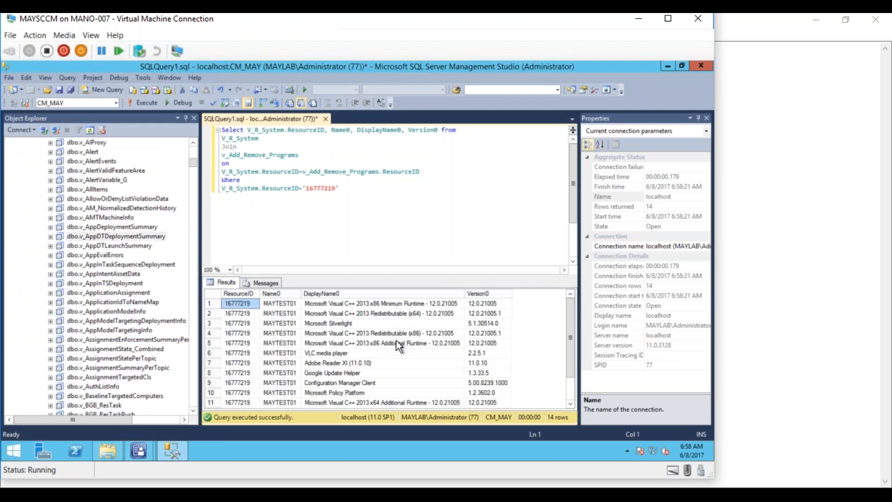
left_click(424, 334)
left_click(495, 333)
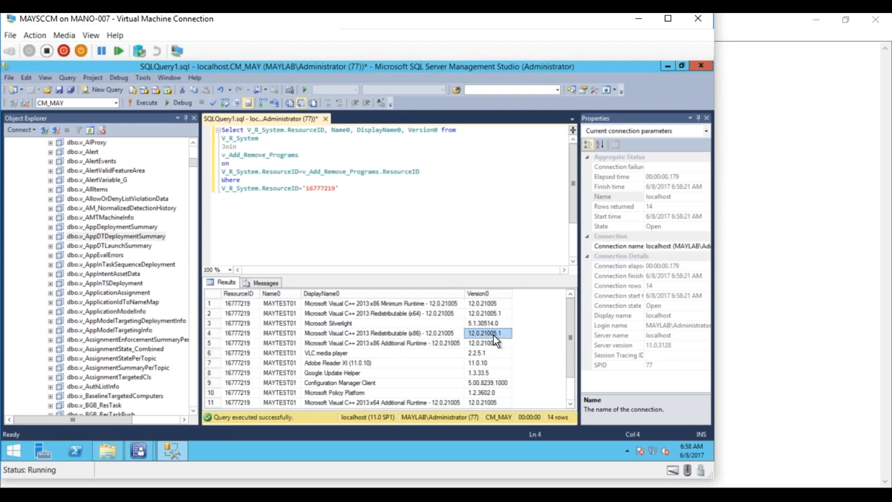
mouse_move(569, 338)
left_mouse_down()
mouse_move(569, 361)
mouse_move(570, 325)
left_mouse_up()
- Add 'Select * From V_R_System' on a new line and run it alone, returning 6 rows
left_click(342, 210)
key("Return")
key("Return")
key("Return")
type("Select * Fr")
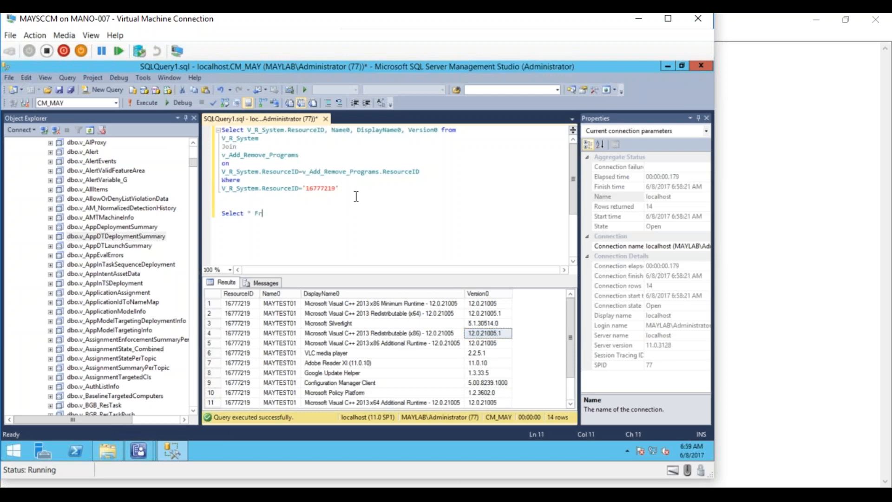
type("om V_R_System")
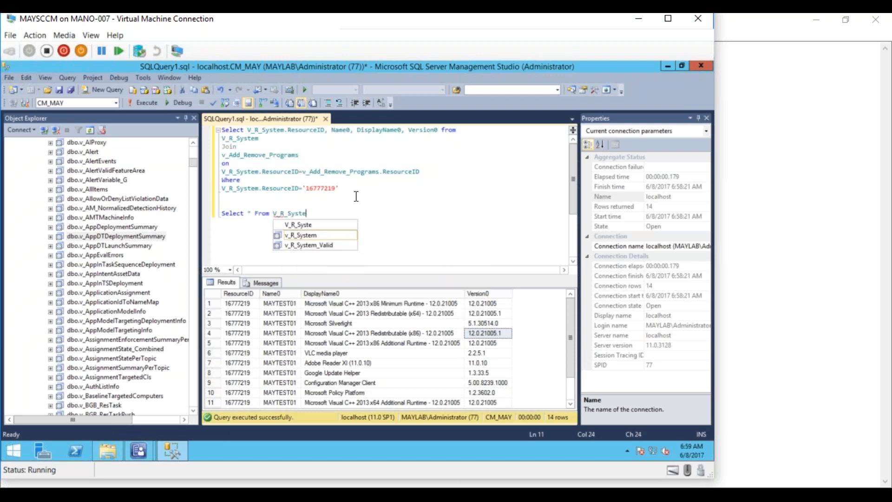
key("Escape")
left_click_drag(329, 213, 218, 211)
left_click(135, 101)
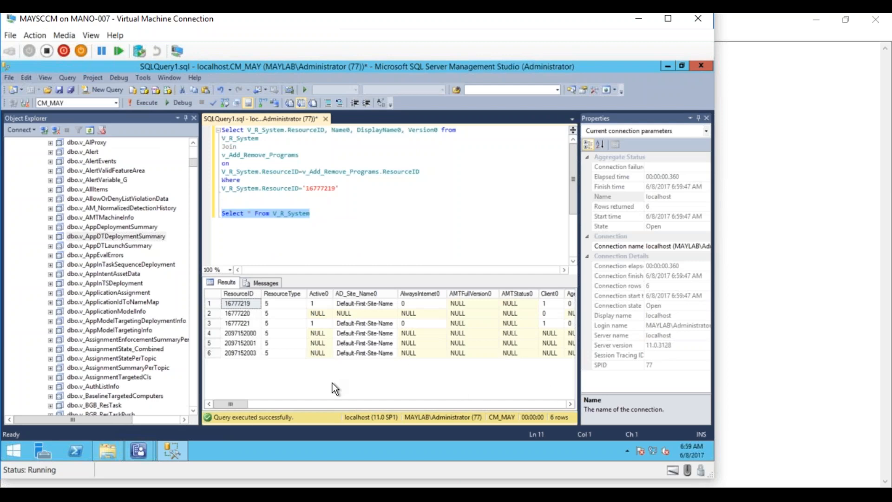
mouse_move(228, 407)
left_mouse_down()
mouse_move(553, 399)
mouse_move(225, 399)
left_mouse_up()
- Add 'Select * From v_Add_Remove_Programs' via IntelliSense and run it alone, showing 27 rows
left_click(326, 220)
key("Return")
type("select ")
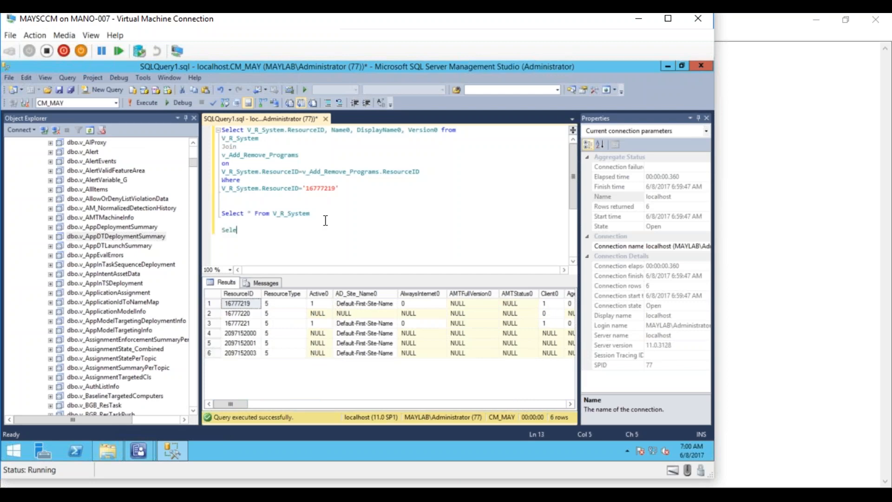
type("* From V_")
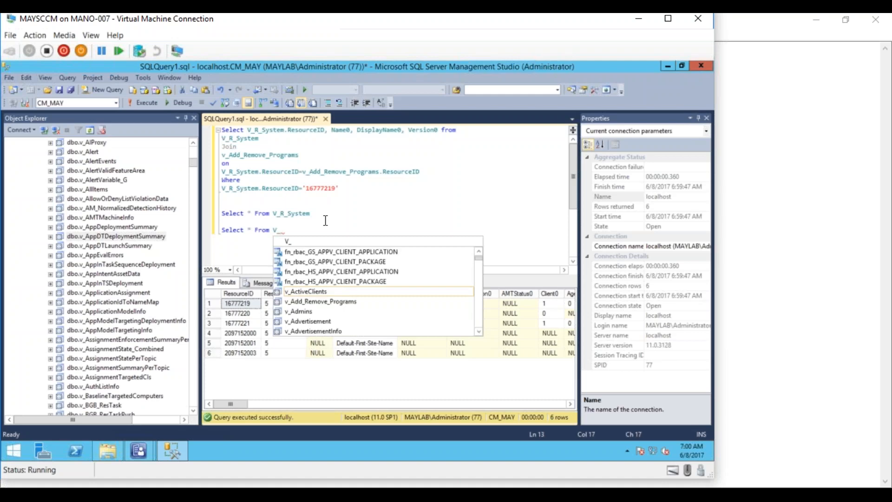
type("Add_")
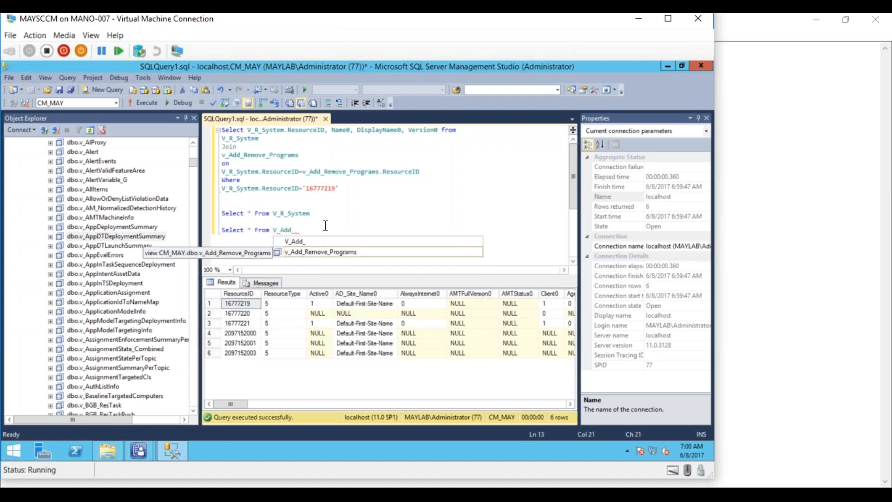
double_click(320, 253)
left_click_drag(351, 231, 219, 231)
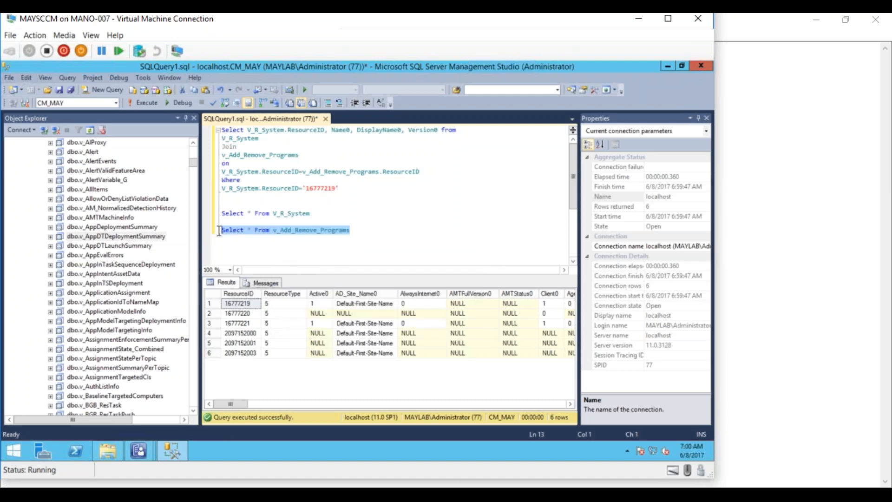
left_click(148, 99)
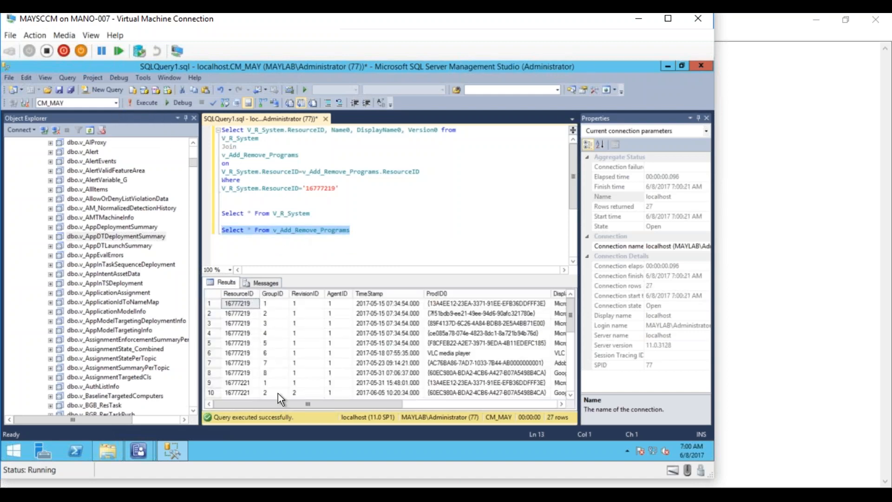
mouse_move(283, 400)
left_mouse_down()
mouse_move(433, 409)
mouse_move(268, 393)
left_mouse_up()
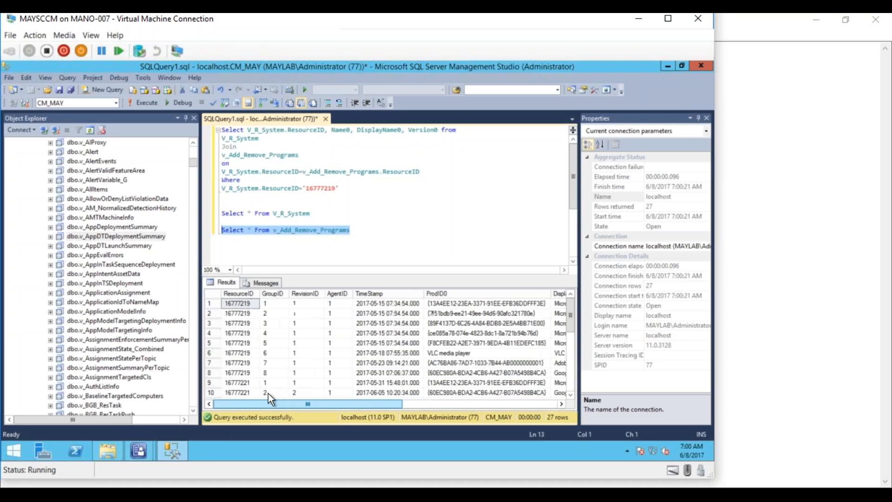
left_click(247, 333)
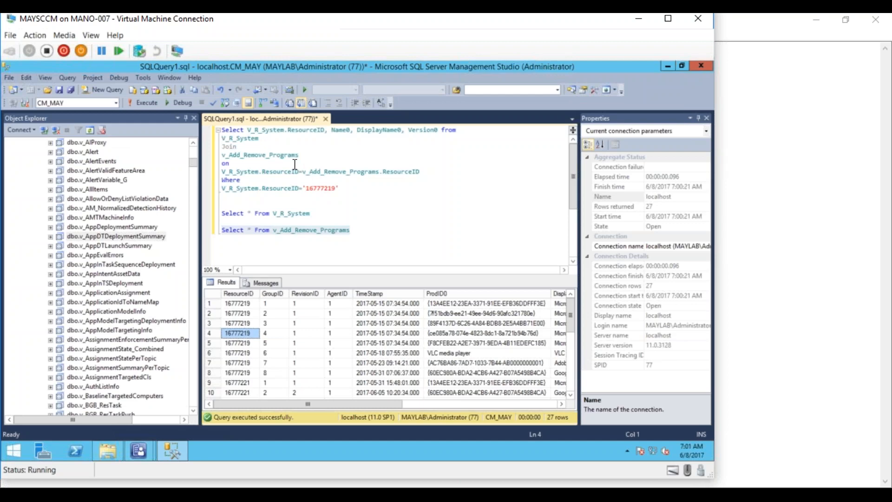
- Select only the join query and rerun it for ResourceID 16777219
left_click_drag(247, 130, 400, 131)
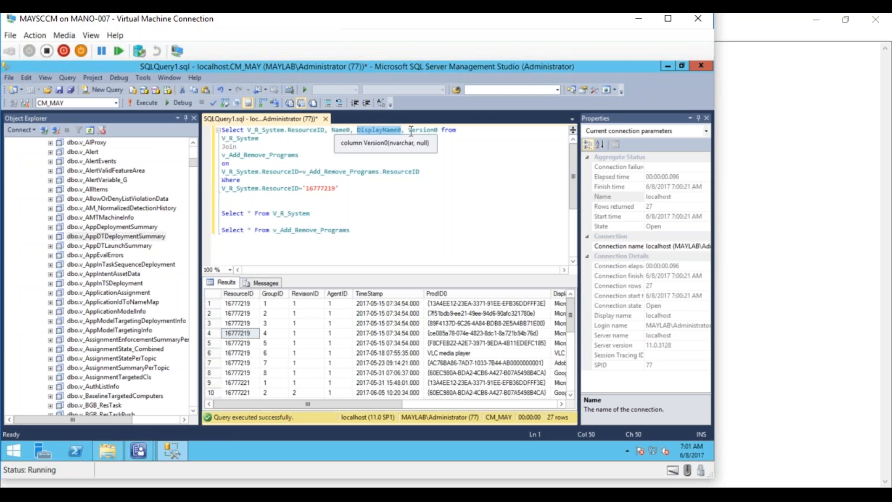
left_click(351, 194)
left_click_drag(351, 194, 168, 108)
left_click(152, 101)
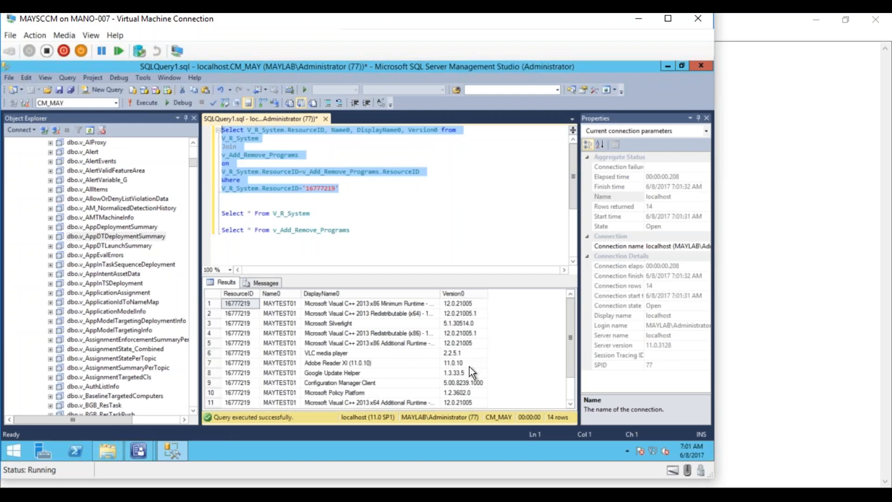
- Close the Properties pane and reselect the join query lines down to 16777219
left_click(706, 118)
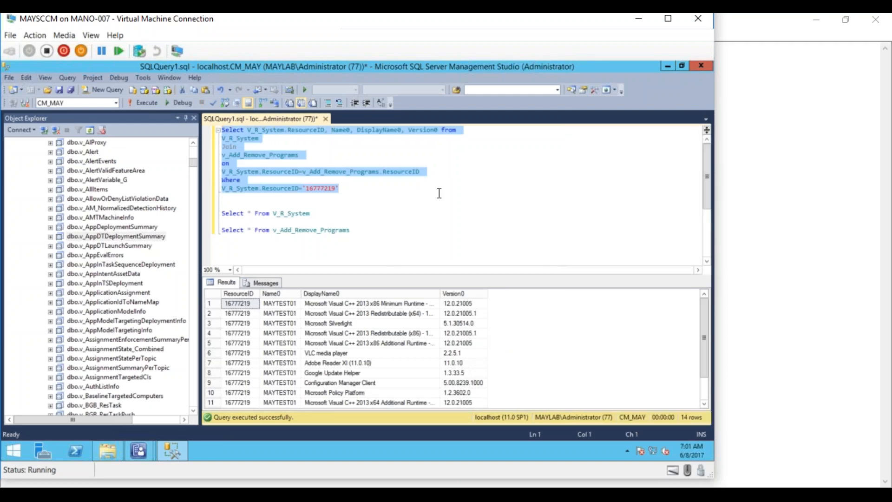
double_click(372, 217)
left_click(371, 217)
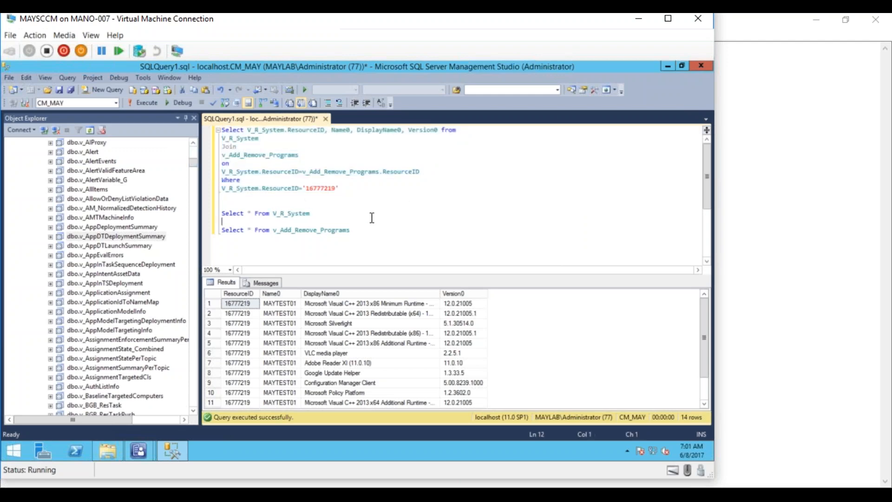
left_click(268, 164)
left_click_drag(352, 230, 216, 213)
left_click(370, 212)
left_click_drag(347, 188, 220, 138)
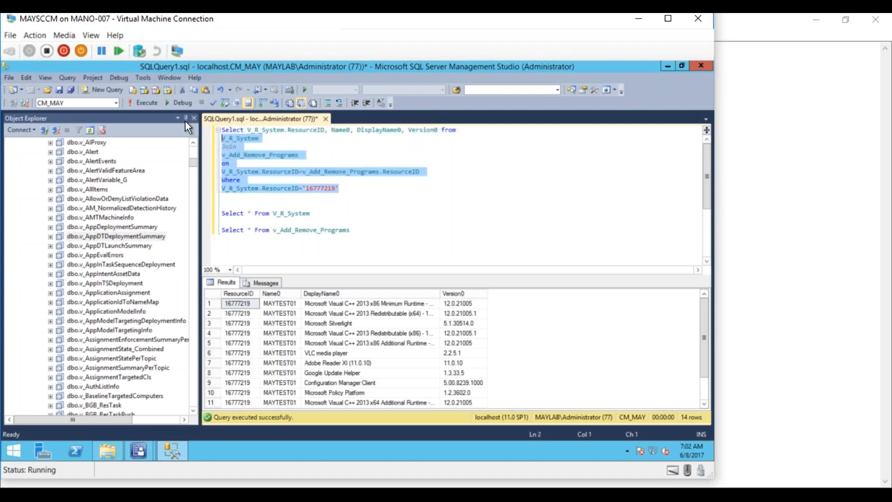
left_click(11, 78)
left_click(25, 78)
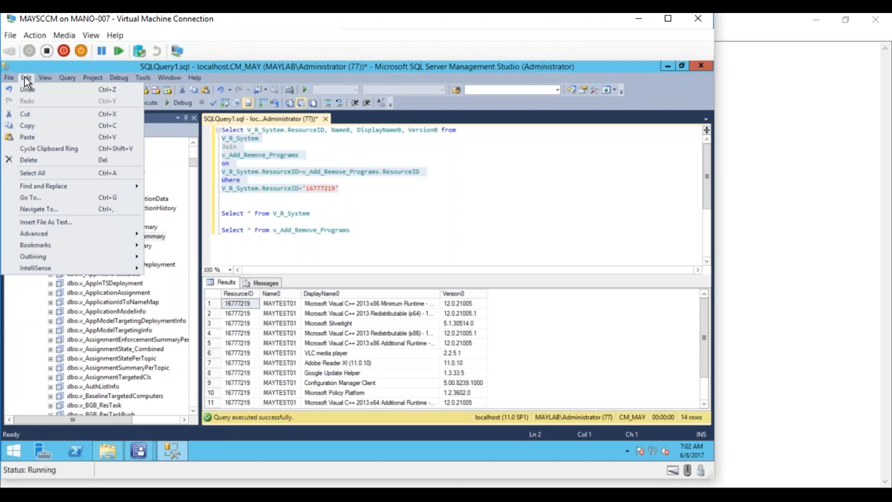
mouse_move(44, 73)
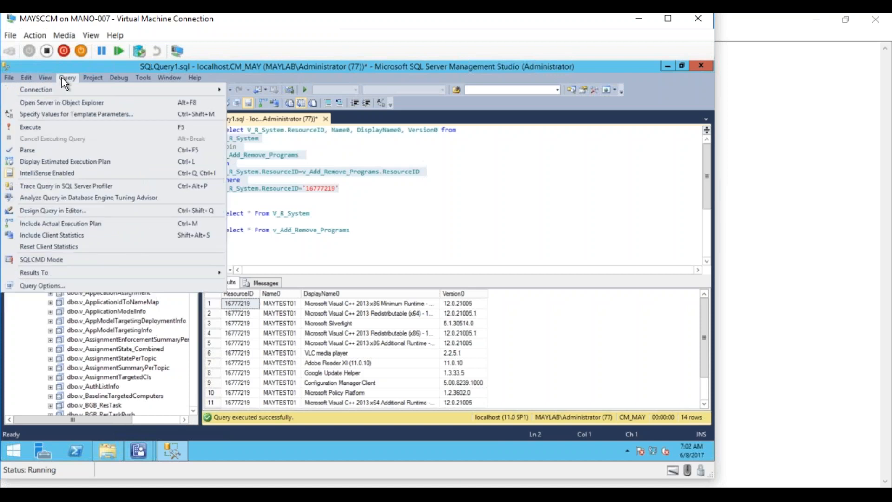
mouse_move(115, 80)
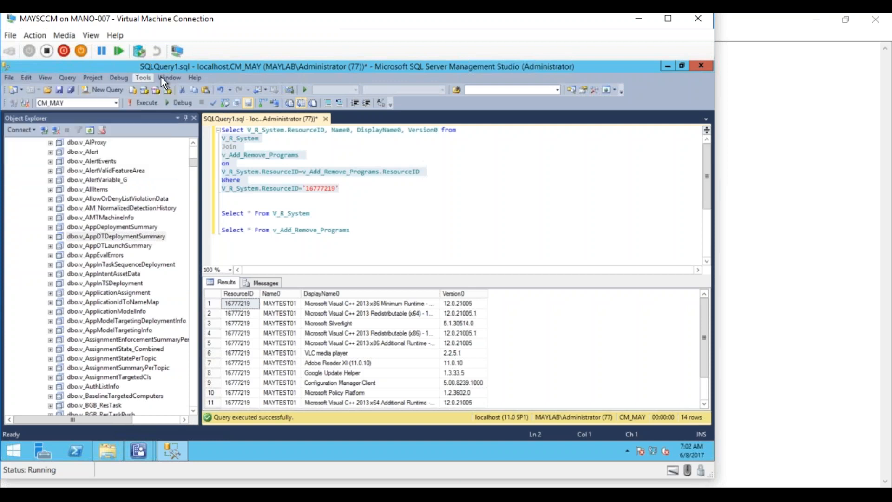
mouse_move(160, 76)
left_click(499, 222)
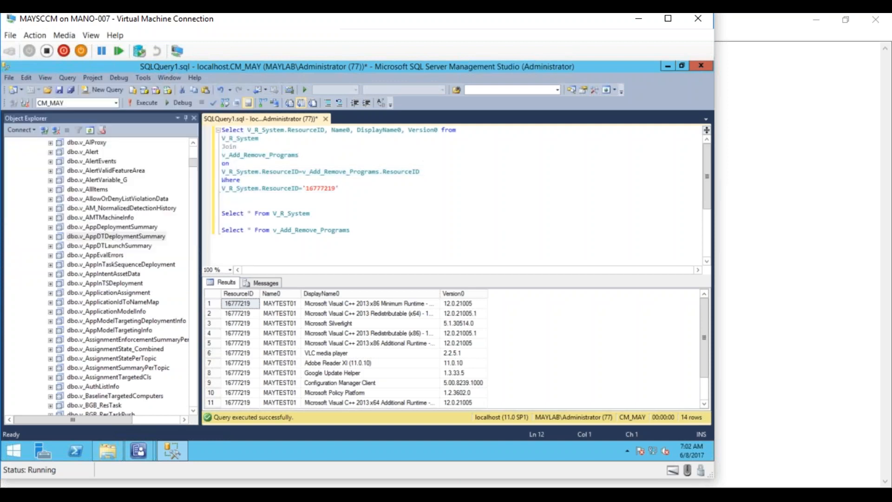
left_click(479, 215)
- Copy the join query and paste it below the reporting notes in Notepad
left_click_drag(368, 200, 221, 130)
key("ctrl+c")
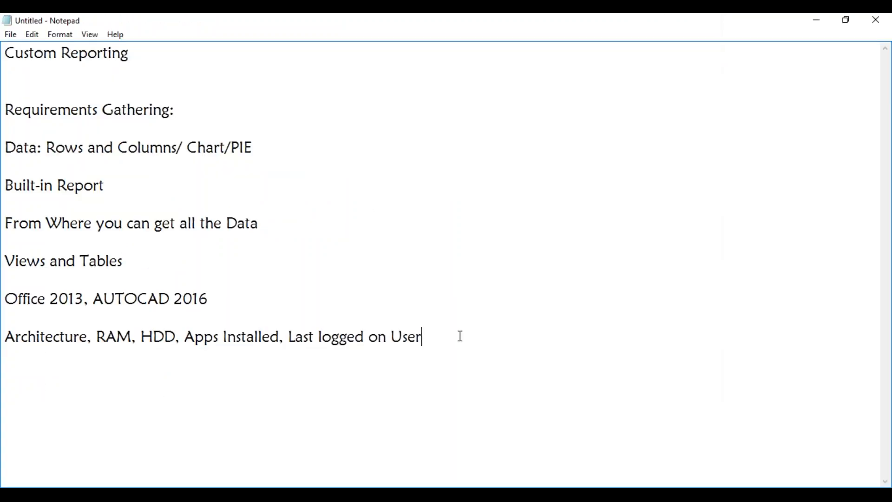
key("Return")
key("Return")
key("Return")
key("Return")
key("Return")
key("Return")
key("Return")
key("Return")
key("Return")
key("Return")
key("Return")
key("Return")
key("Return")
key("Return")
key("Return")
key("Return")
key("Return")
key("Return")
key("Return")
key("Return")
key("Return")
key("Return")
key("Return")
key("Return")
key("Return")
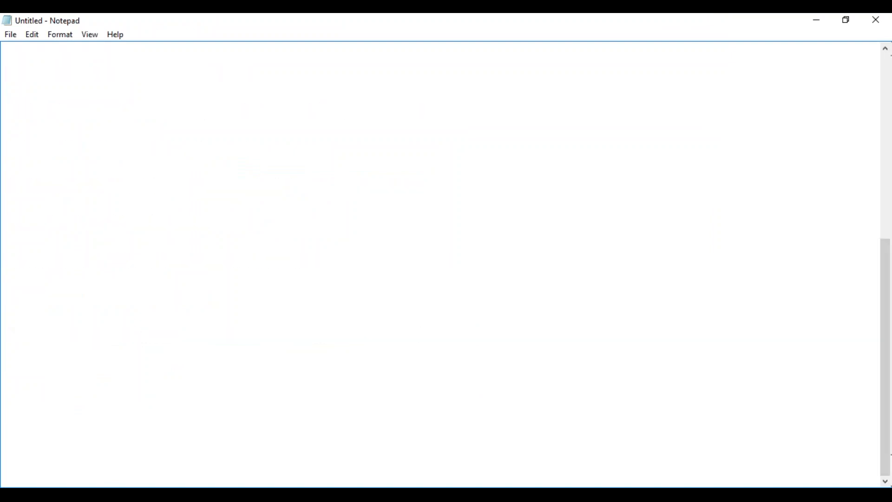
left_click(503, 109)
key("ctrl+v")
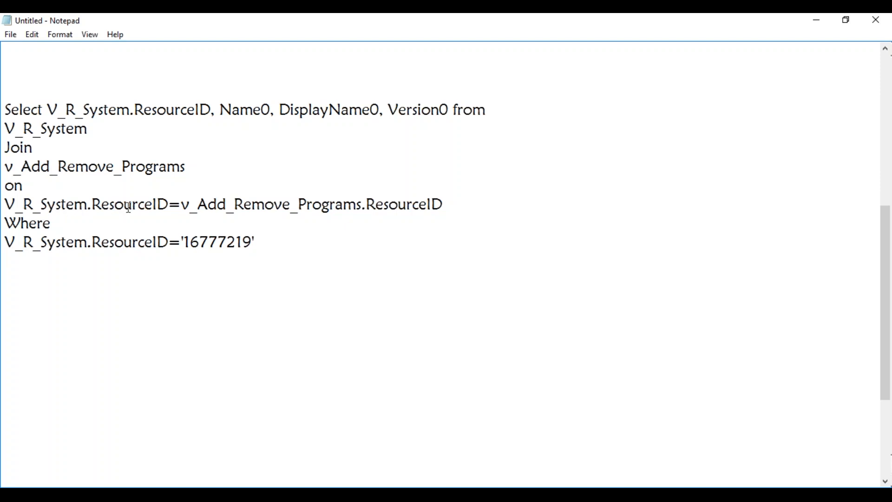
- Highlight V_R_System, v_Add_Remove_Programs and the ResourceID filter in the pasted query
left_click_drag(87, 205, 4, 205)
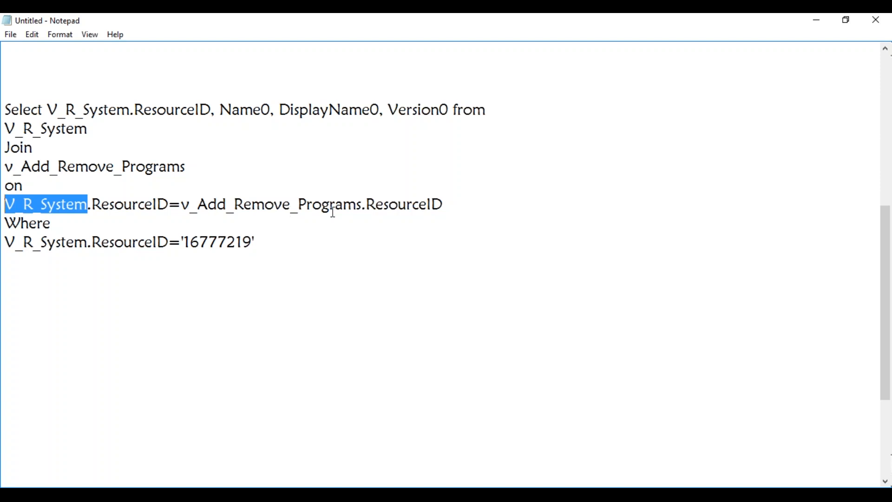
left_click_drag(363, 205, 179, 208)
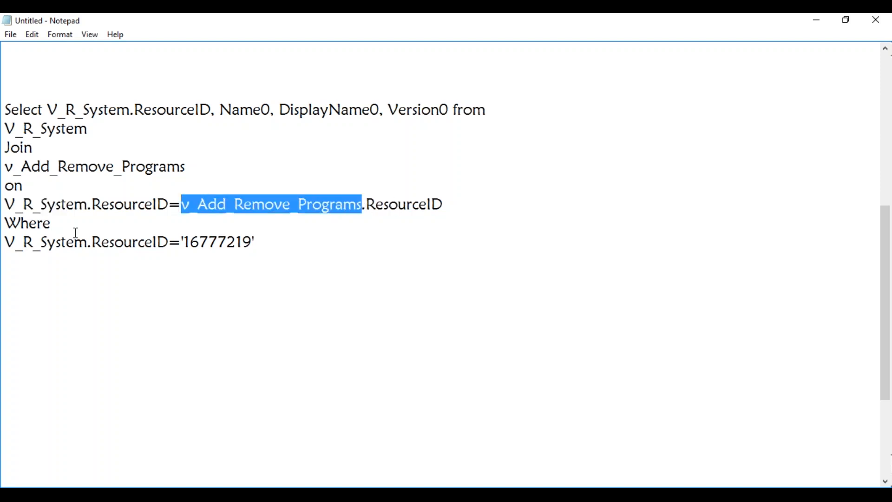
left_click_drag(169, 243, 124, 243)
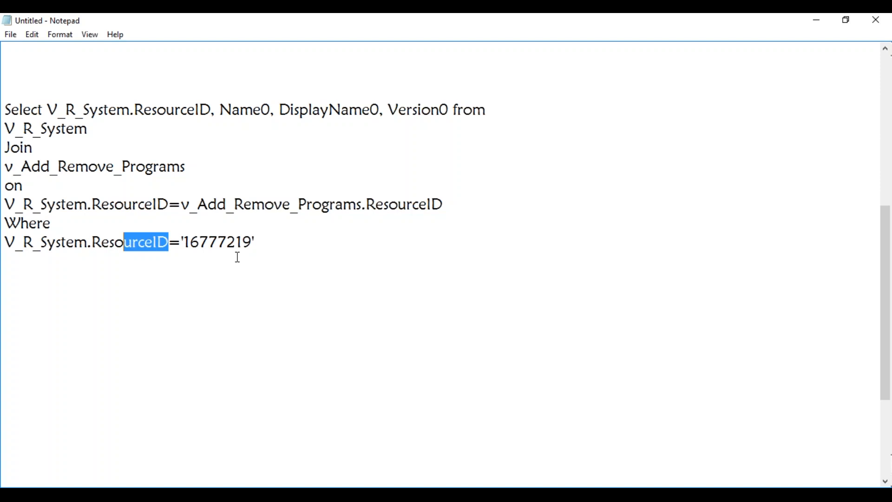
left_click(307, 282)
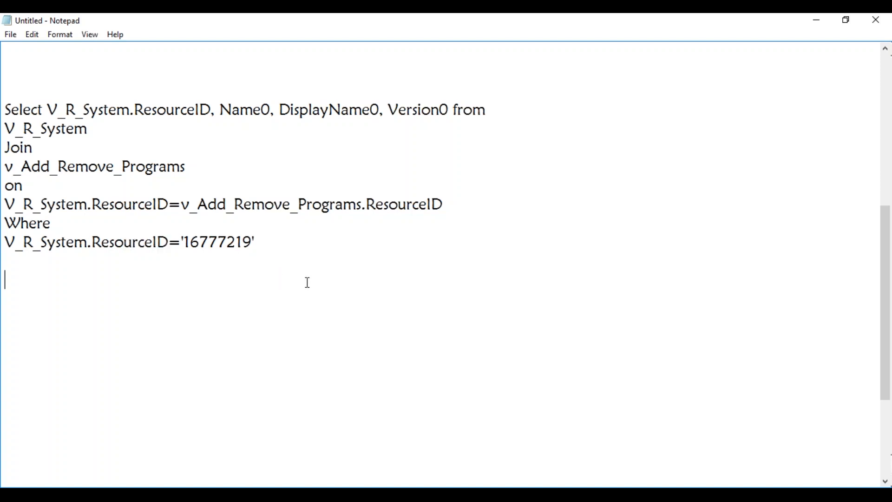
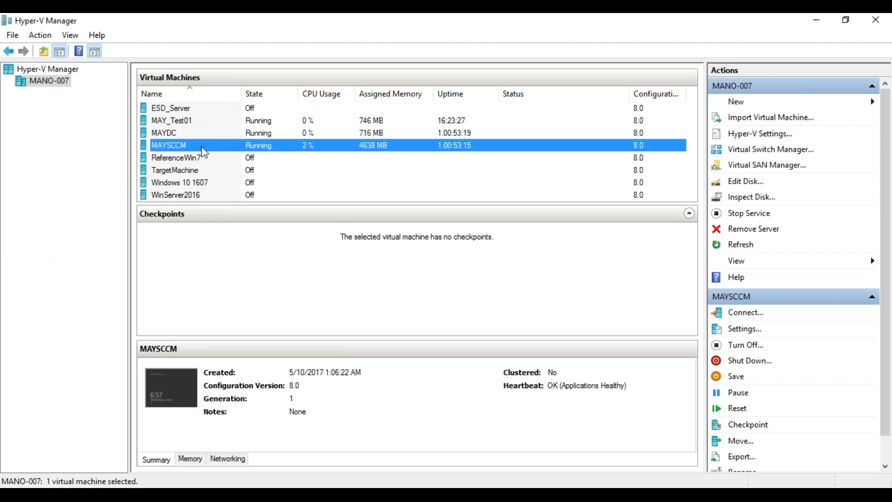
- On MAYSCCM, show the objects dbo.v_Alert depends on in the View Dependencies dialog
double_click(202, 148)
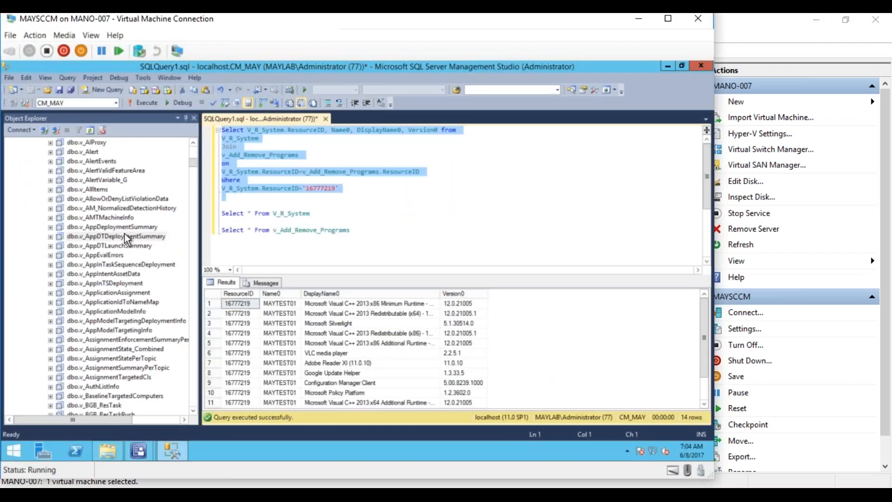
right_click(91, 153)
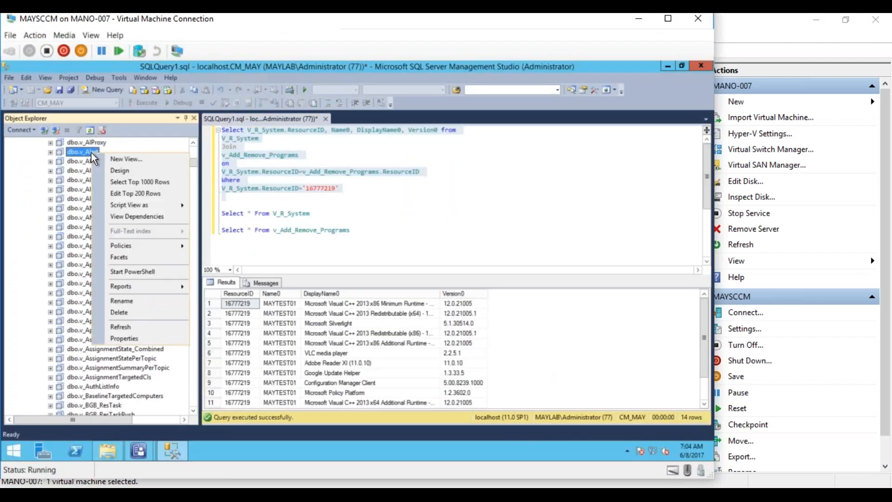
left_click(134, 217)
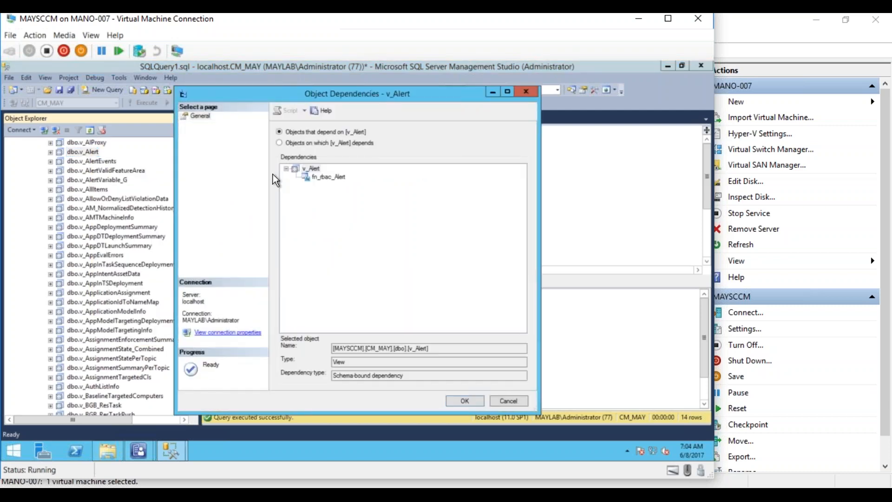
left_click(279, 143)
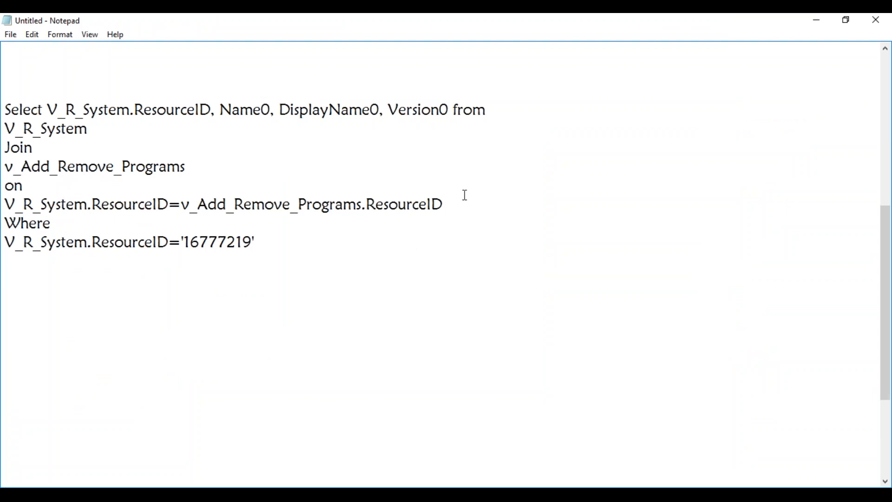
left_click_drag(458, 200, 6, 90)
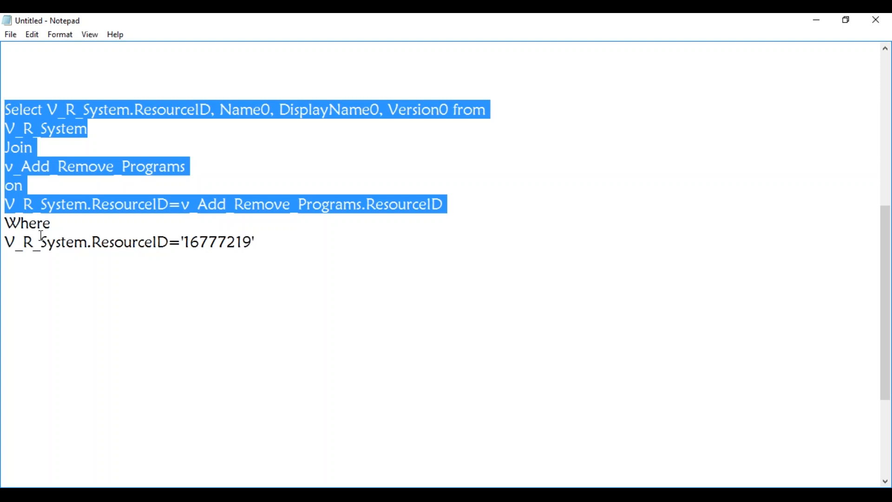
left_click(41, 238)
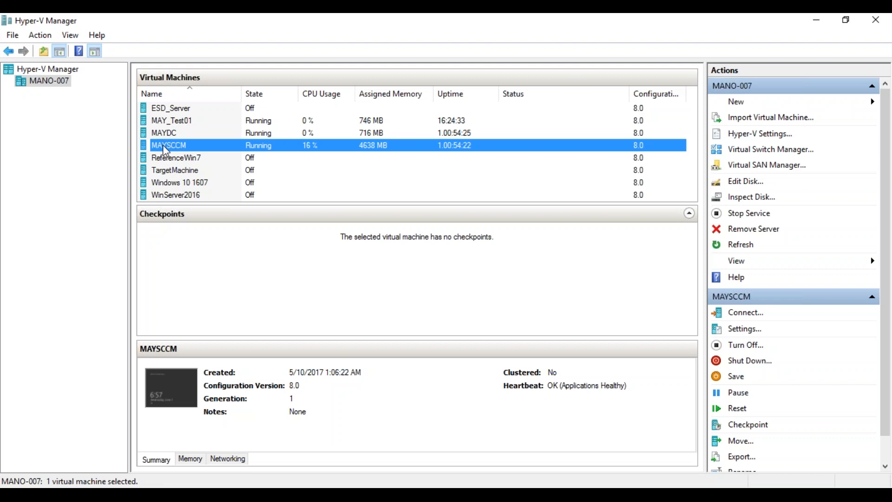
- Close the v_Alert dependencies dialog and run both Select * queries on V_R_System and v_Add_Remove_Programs
double_click(160, 145)
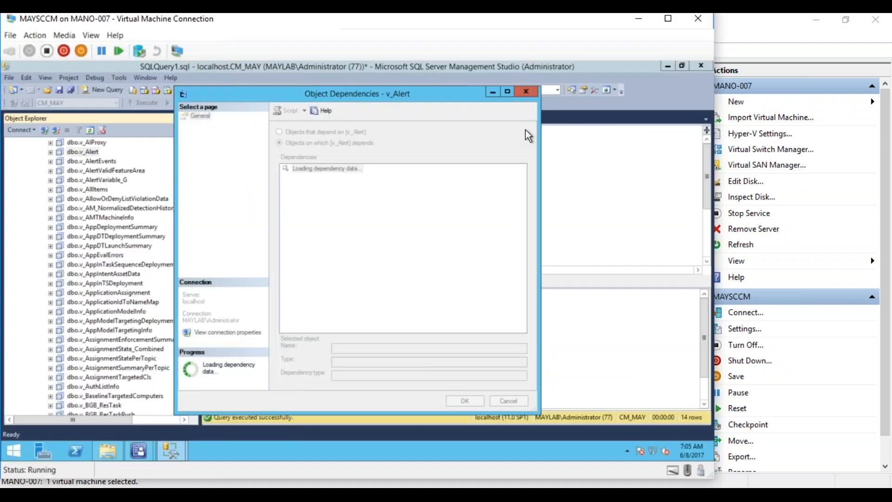
left_click(535, 91)
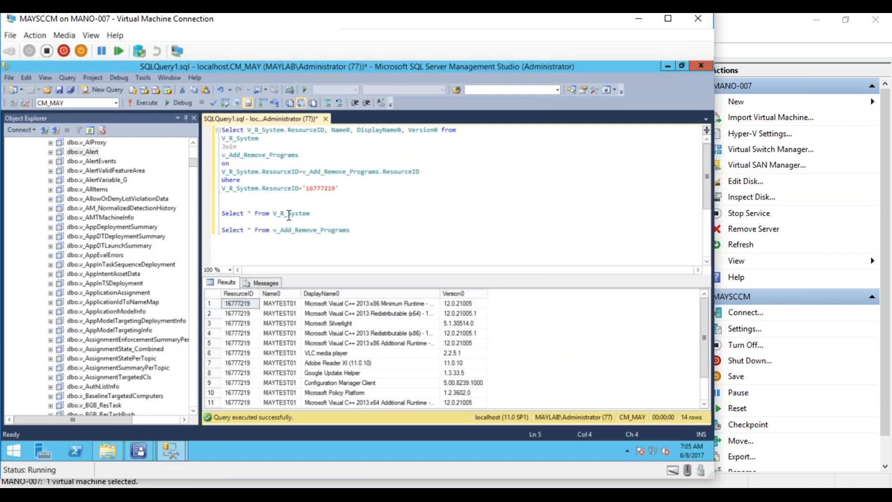
left_click_drag(312, 213, 222, 213)
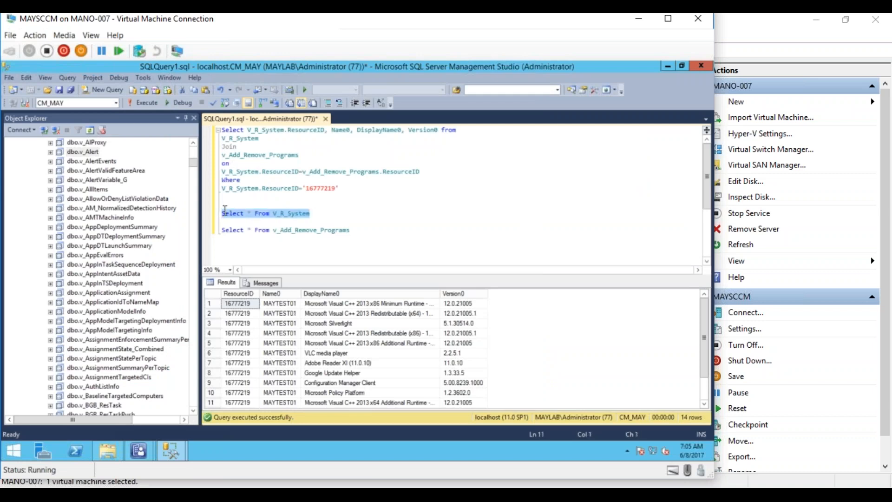
left_click_drag(350, 230, 219, 213)
left_click(149, 100)
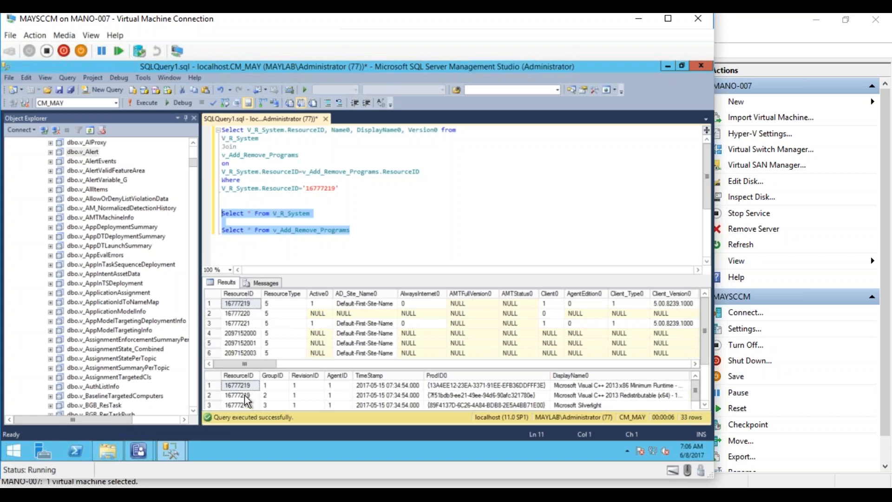
left_click_drag(257, 367, 217, 363)
left_click(704, 403)
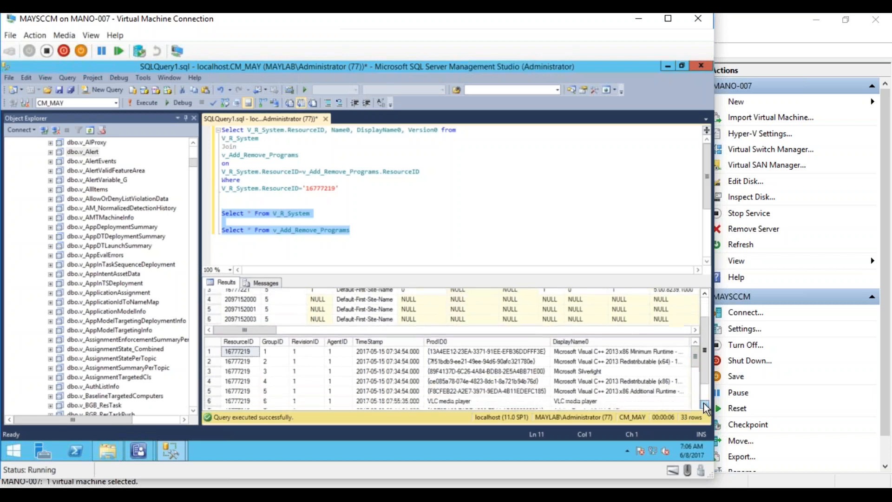
left_click(704, 403)
left_click(704, 403)
left_click(703, 403)
left_click(703, 403)
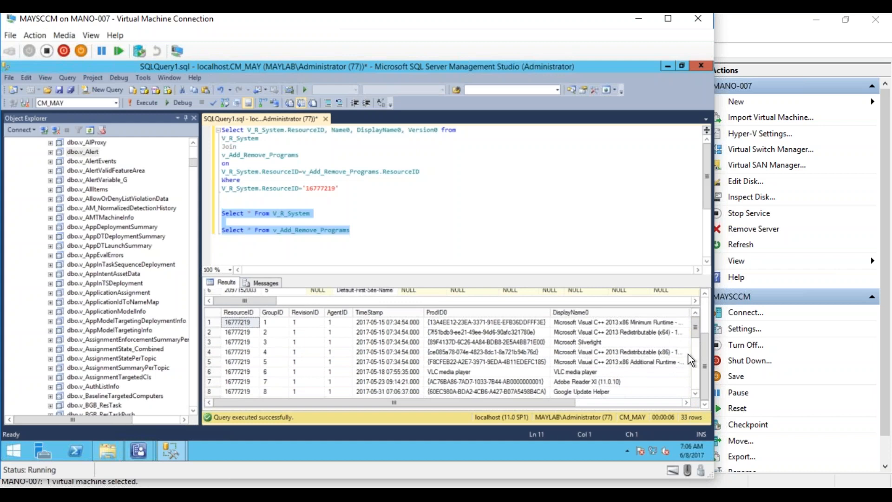
left_click_drag(705, 350, 699, 317)
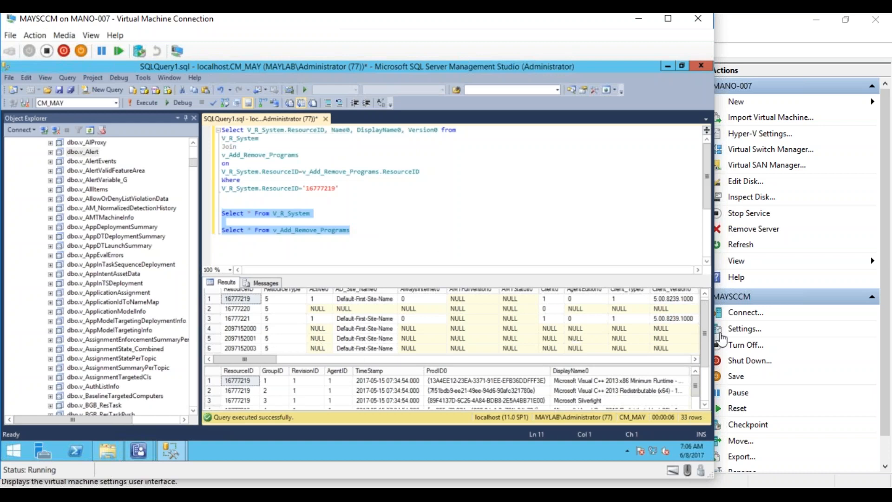
scroll(705, 316, "up", 1)
left_click_drag(274, 364, 486, 368)
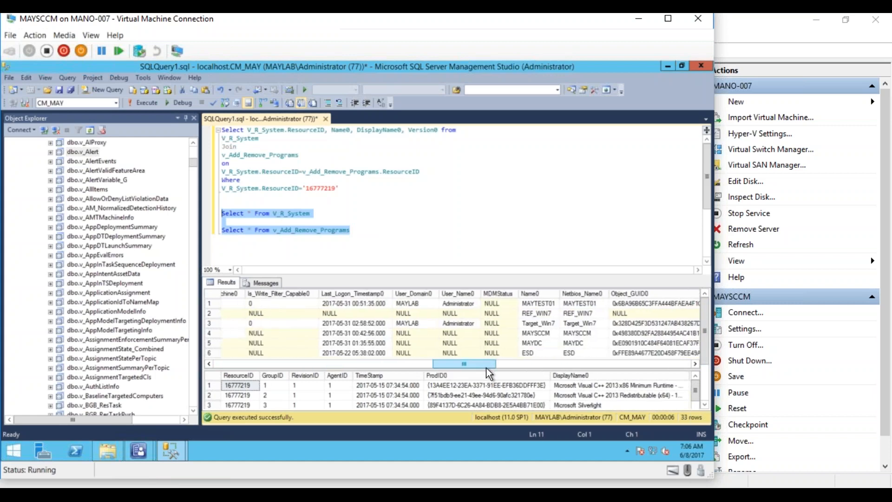
left_click(529, 294)
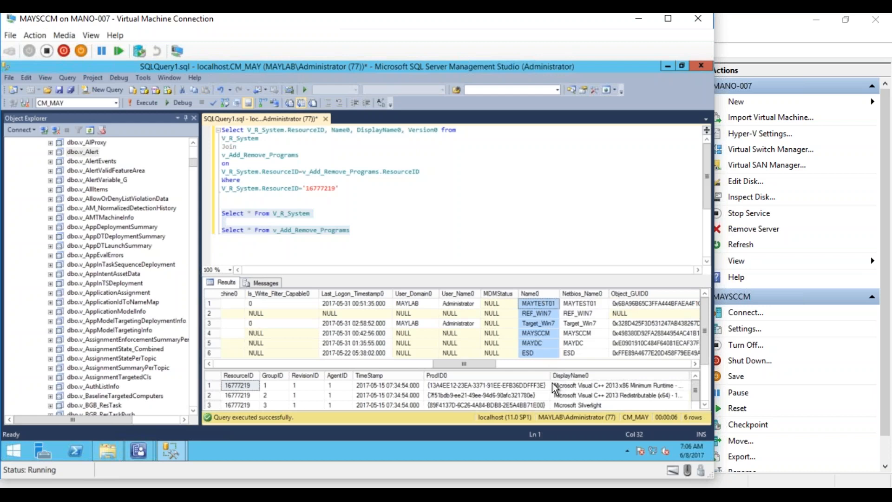
scroll(568, 375, "down", 3)
left_click(575, 316)
left_click_drag(688, 404, 687, 405)
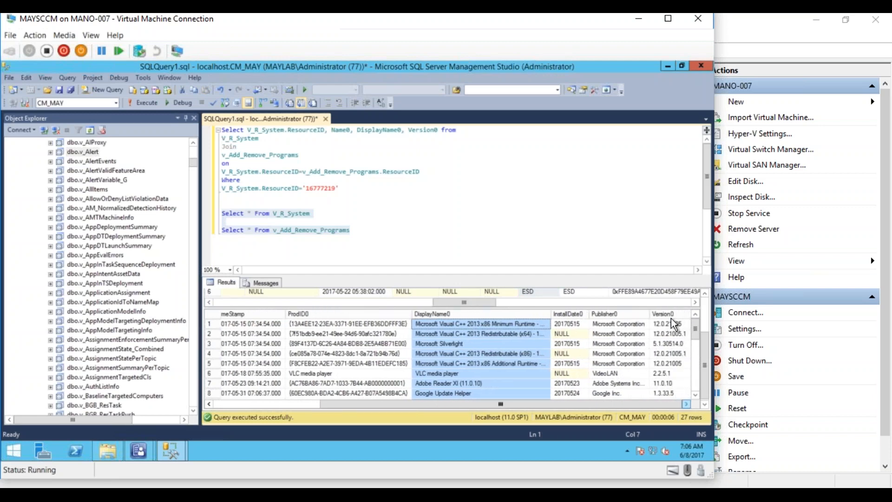
left_click(668, 312)
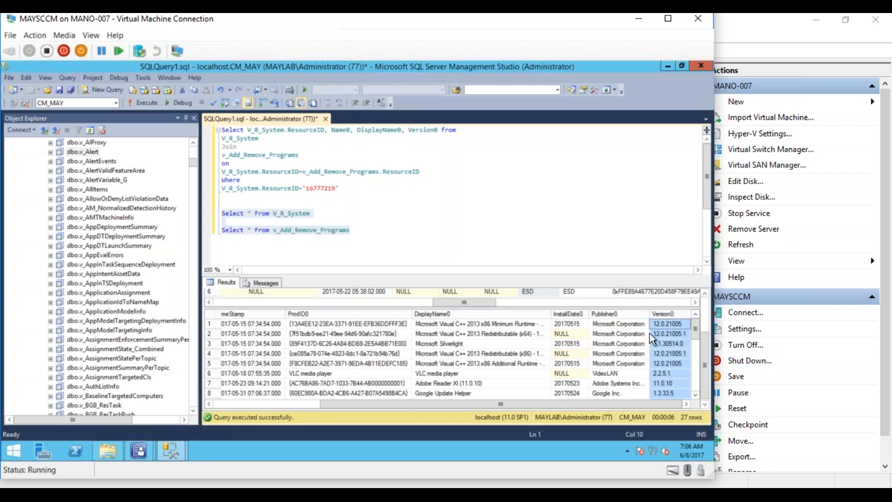
left_click(707, 293)
left_click(707, 293)
left_click(706, 292)
left_click(707, 292)
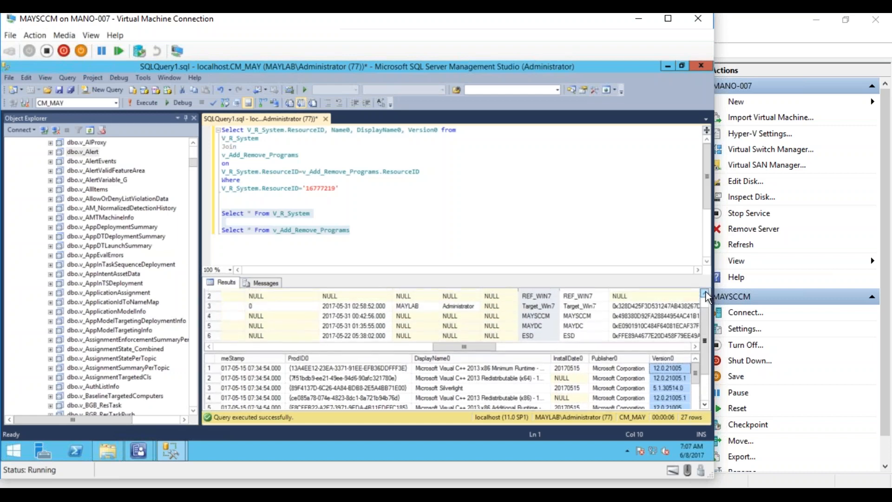
left_click(327, 222)
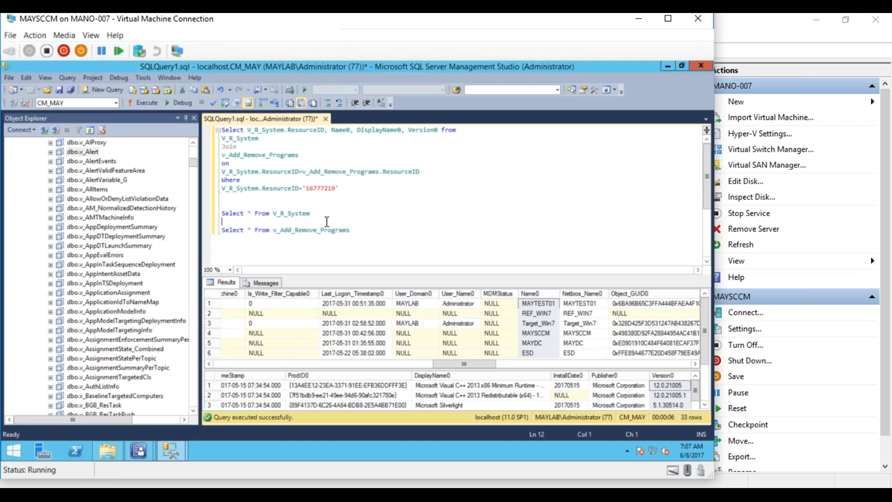
- Delete the two Select * queries and rerun only the join query
left_click_drag(352, 233, 219, 213)
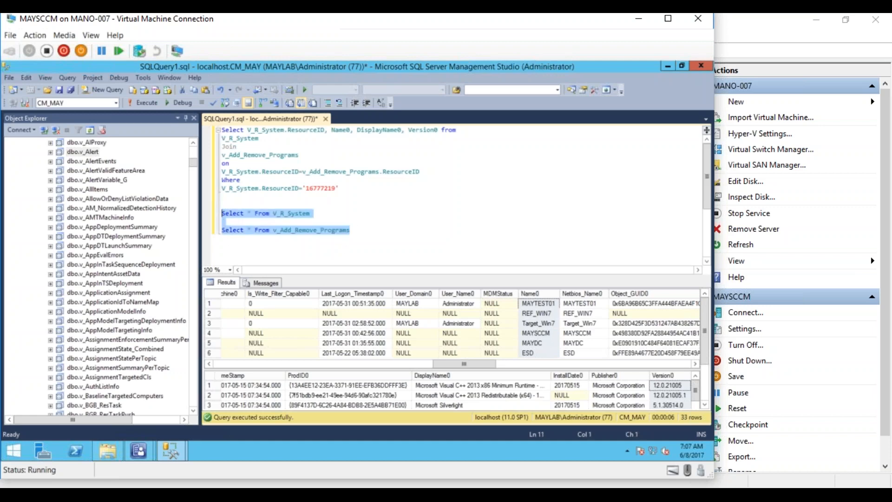
key("Delete")
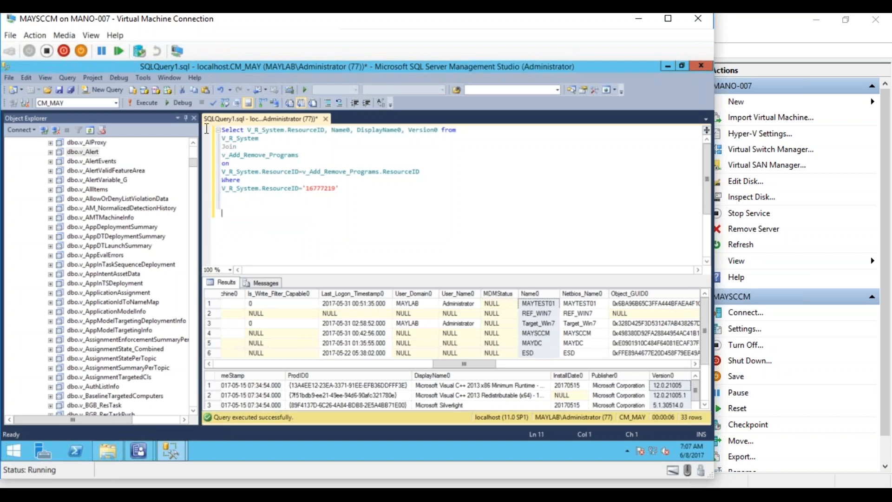
left_click(140, 102)
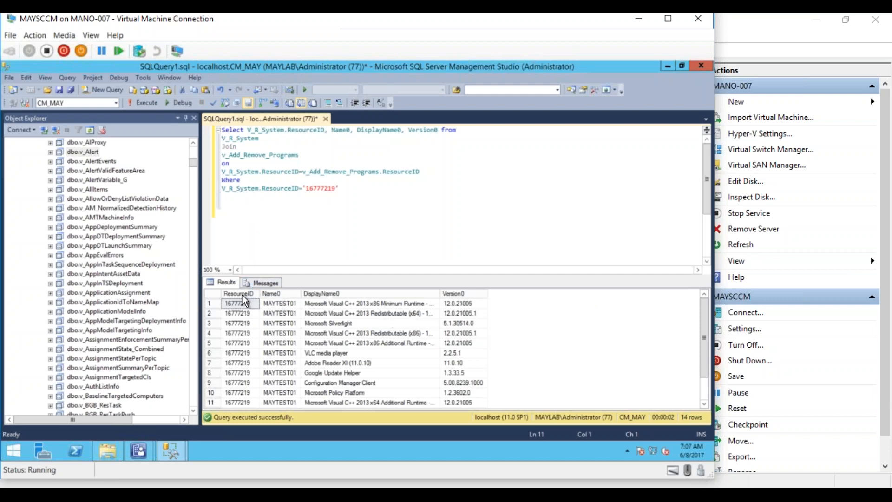
- Add the aliases ComputerName, ApplicationName and Version after Name0, DisplayName0 and Version0
left_click(351, 130)
type("ComputerName")
left_click(448, 130)
type("Applicatio")
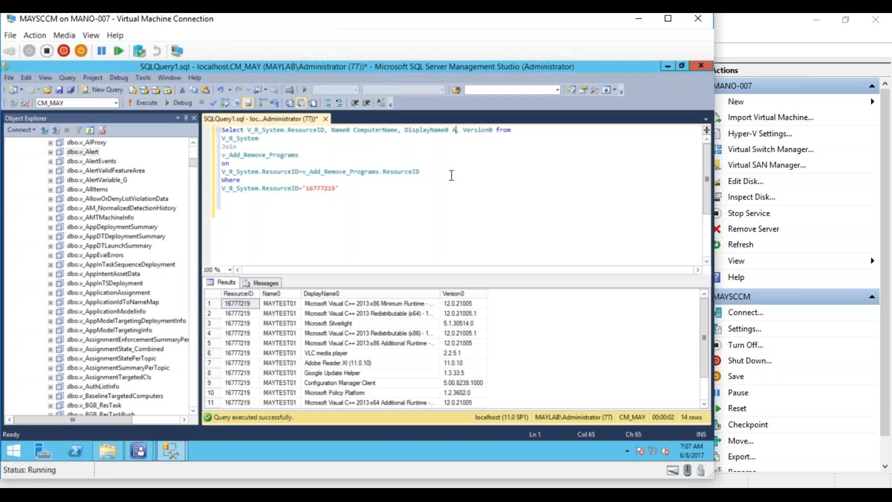
type("nName")
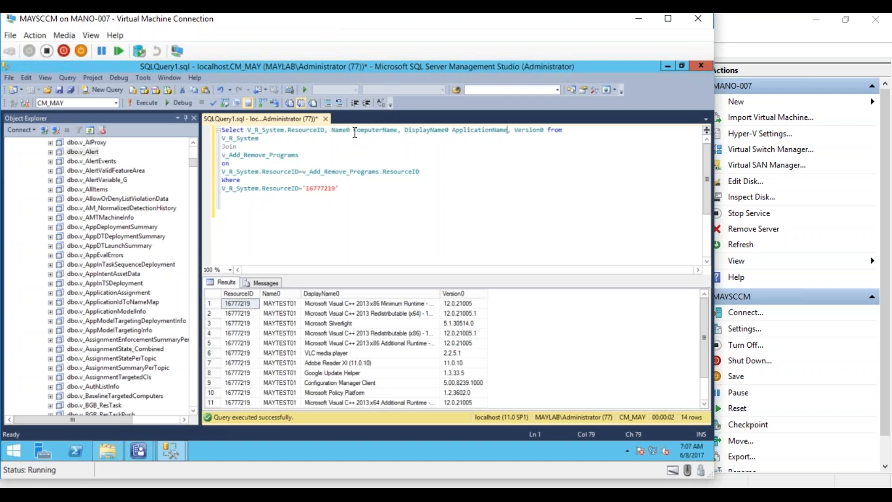
left_click(543, 131)
type("Version")
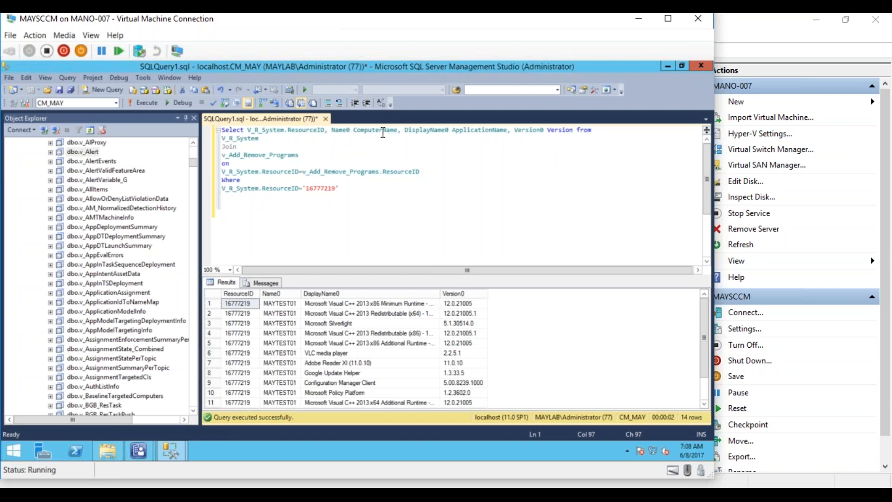
- Turn the first two aliases into As "Computer Name" and As "Application Name"
left_click(382, 131)
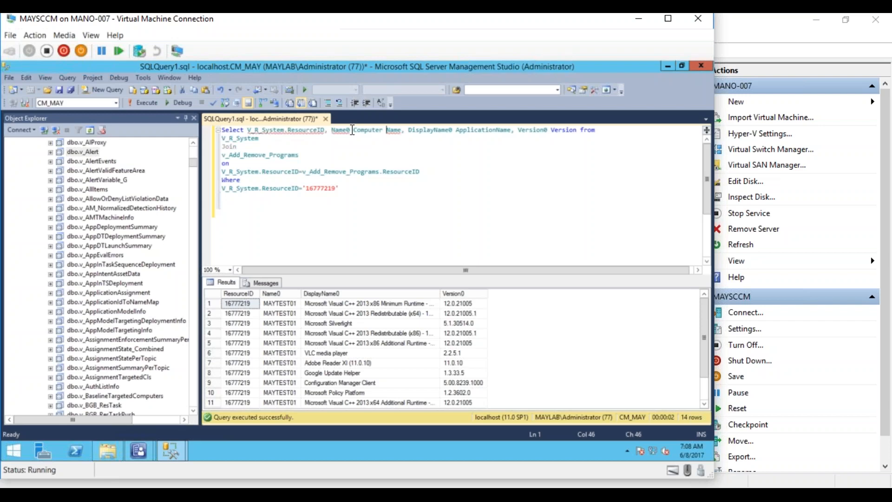
left_click(355, 130)
type("As \"")
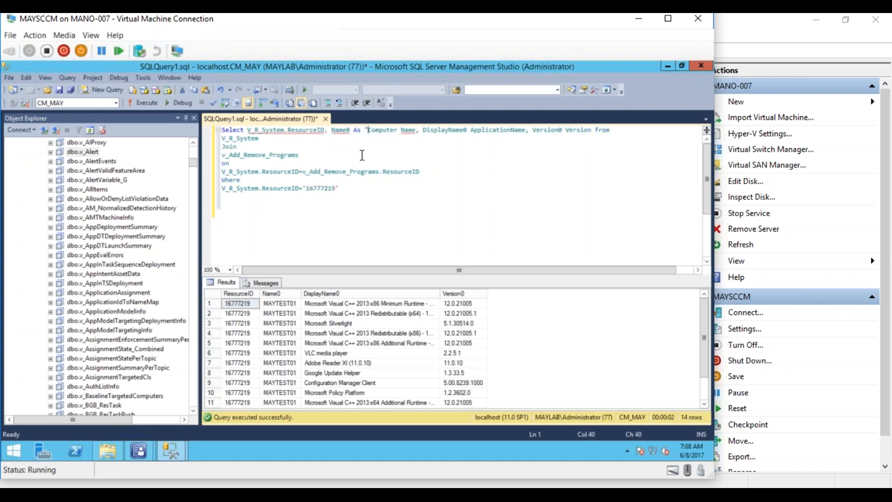
left_click(414, 132)
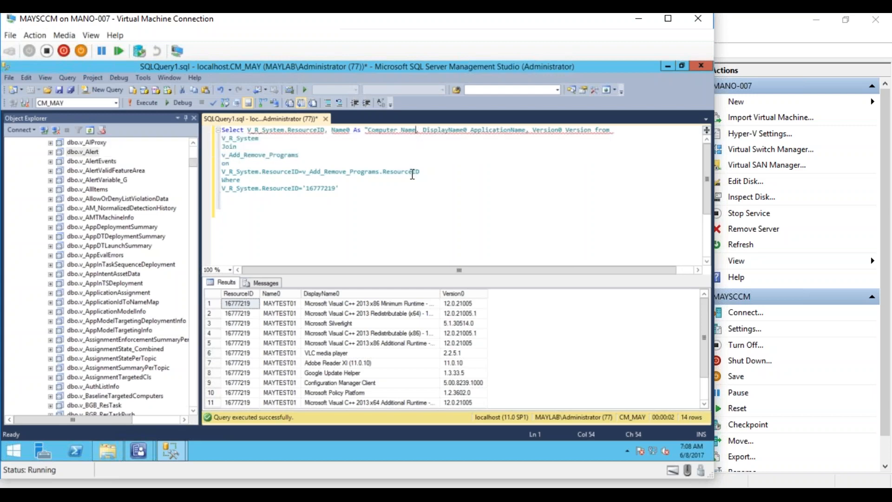
type("\"")
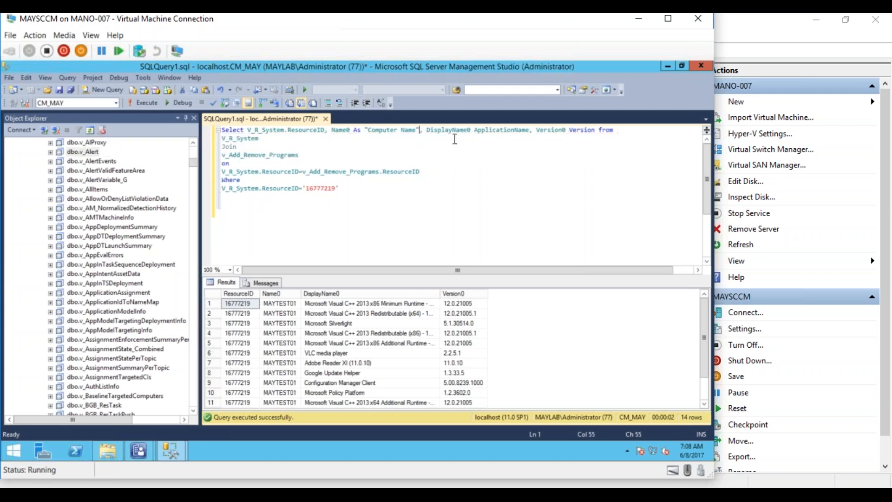
left_click(473, 132)
type("As")
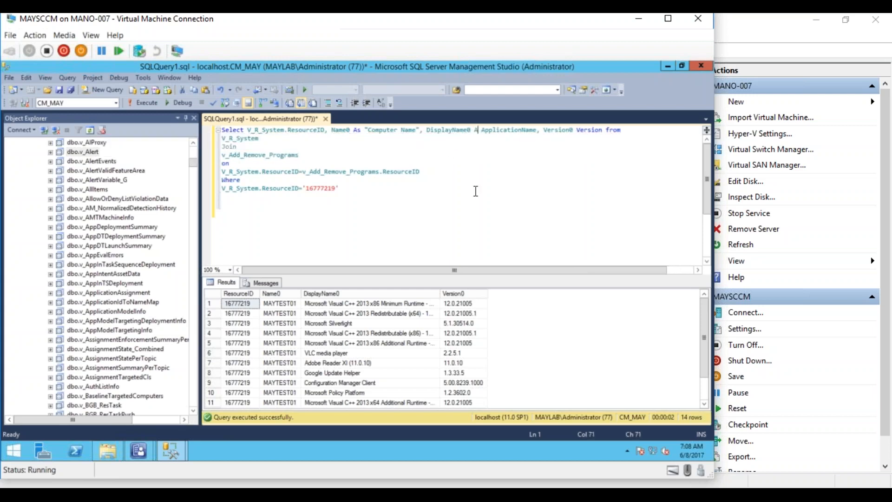
type("\"")
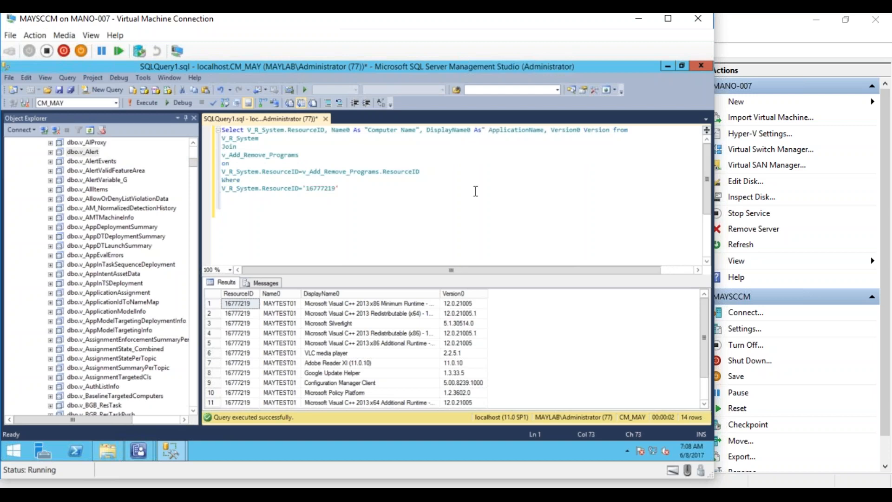
key("Delete")
left_click(526, 131)
left_click(545, 132)
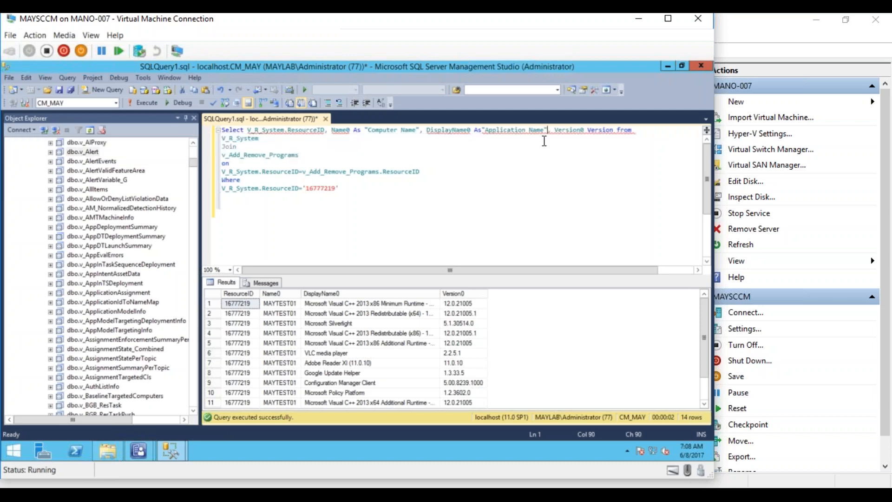
type("\"")
- Alias Version0 As "Version" and run the query to see the renamed columns
left_click(585, 130)
type("As \"")
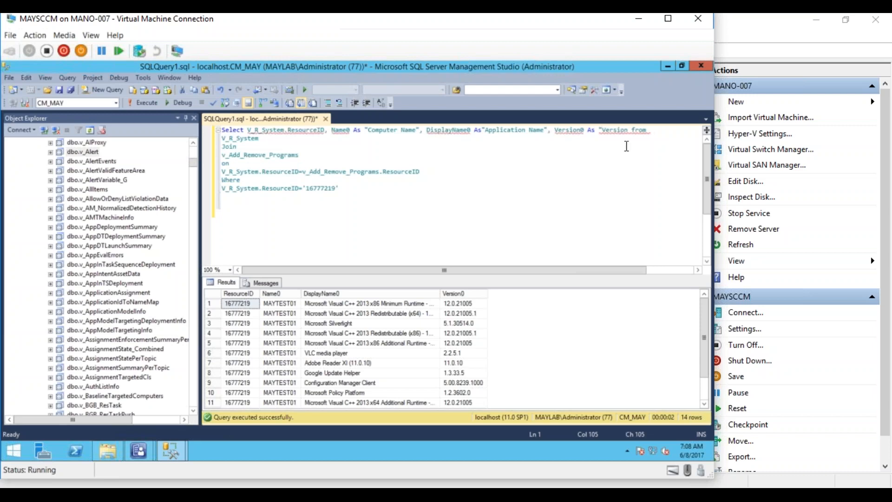
type("\"")
left_click(592, 188)
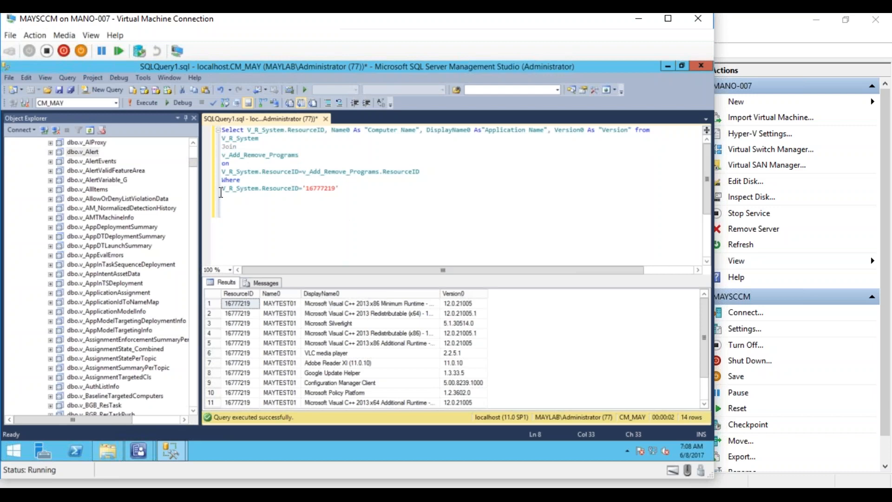
left_click(147, 103)
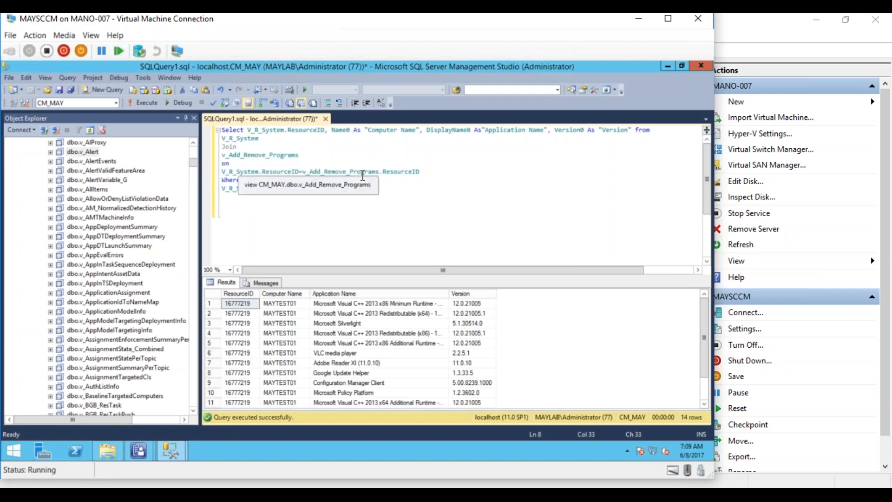
- Alias V_R_System as A and use A and B in the join condition
left_click(265, 139)
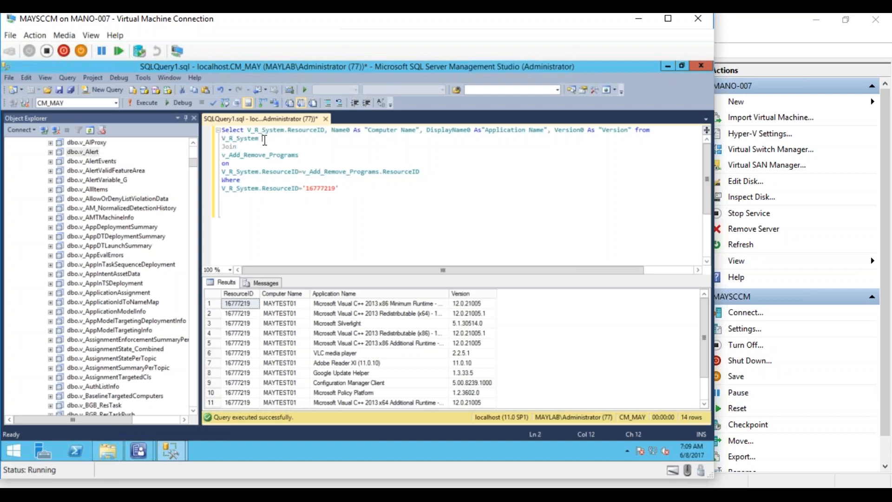
type("A")
left_click(302, 156)
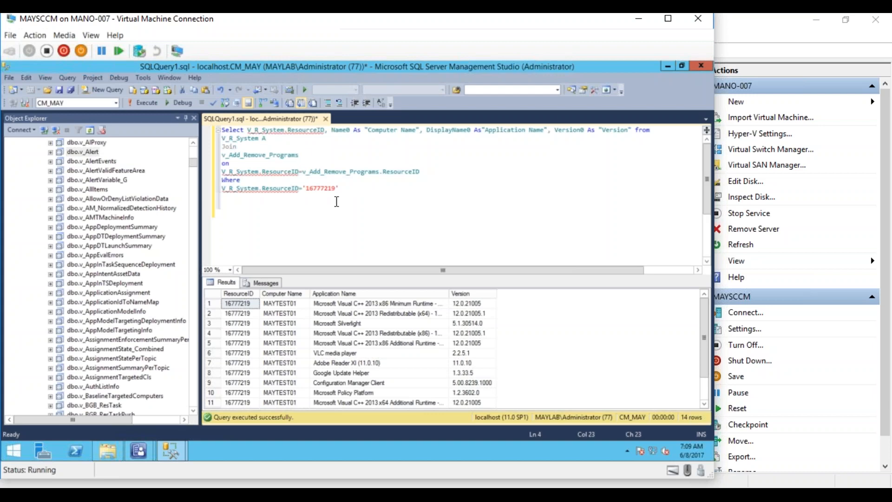
left_click(375, 209)
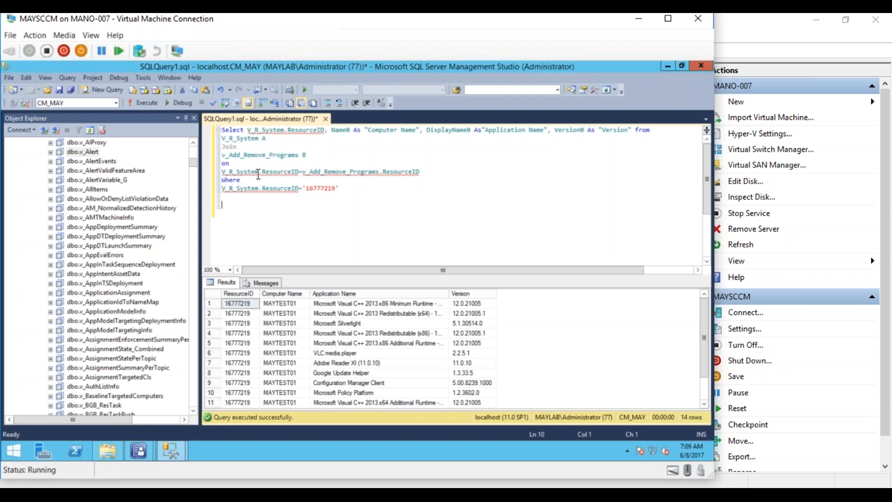
left_click_drag(259, 172, 216, 171)
type("A")
left_click_drag(270, 172, 347, 172)
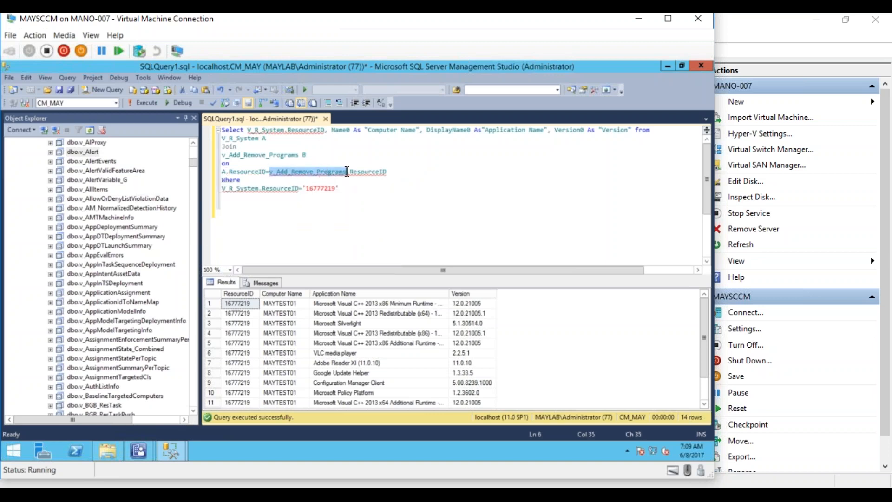
type("B")
left_click(346, 165)
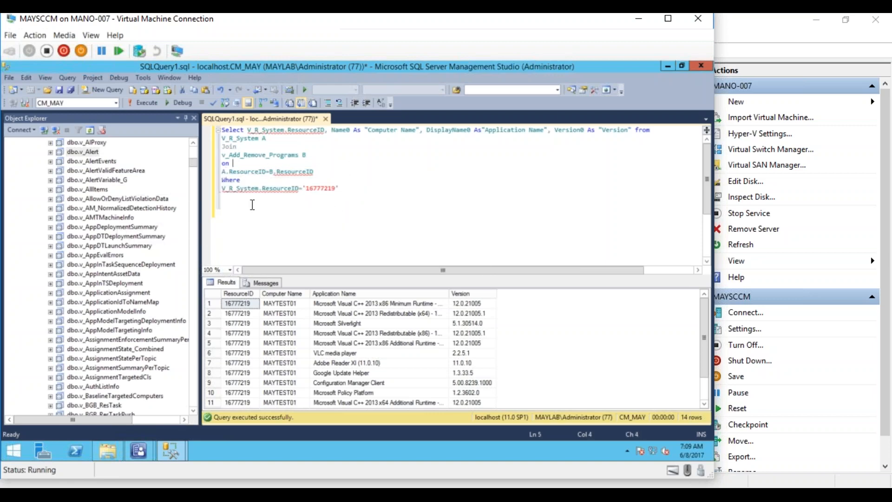
- Replace V_R_System with A in the WHERE clause and select list, then rerun the query
left_click_drag(259, 188, 221, 190)
type("A")
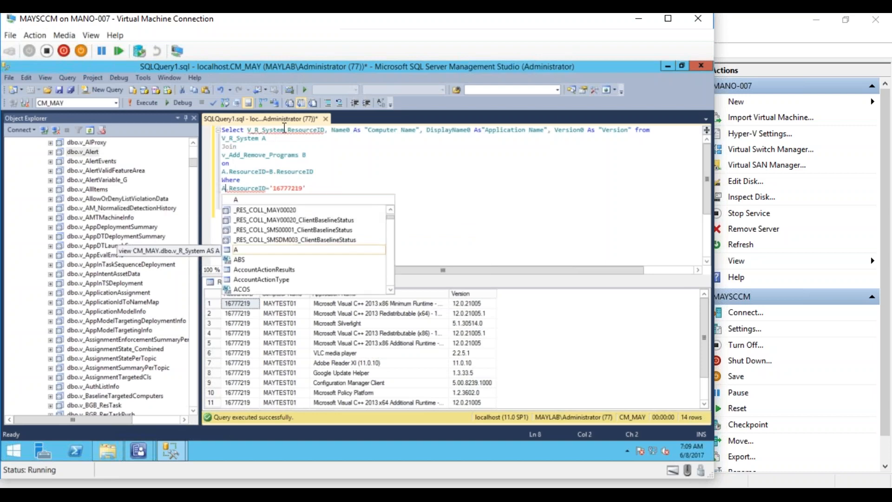
left_click_drag(284, 130, 250, 129)
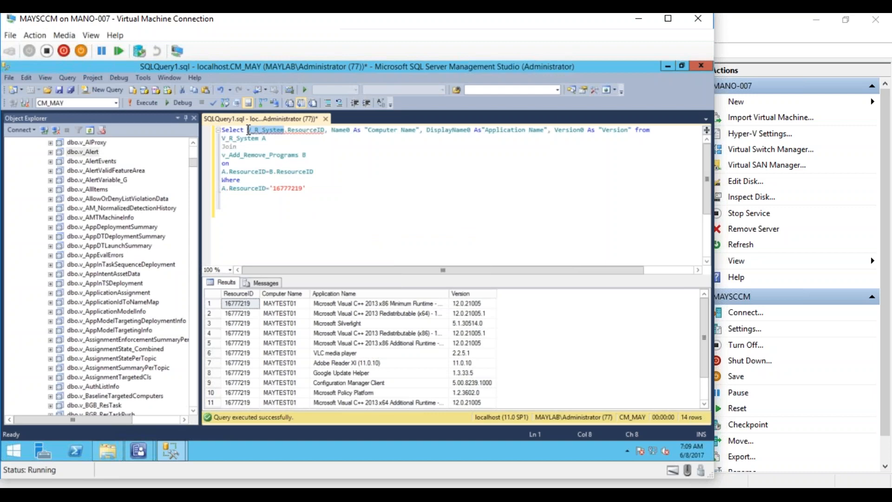
type("A.")
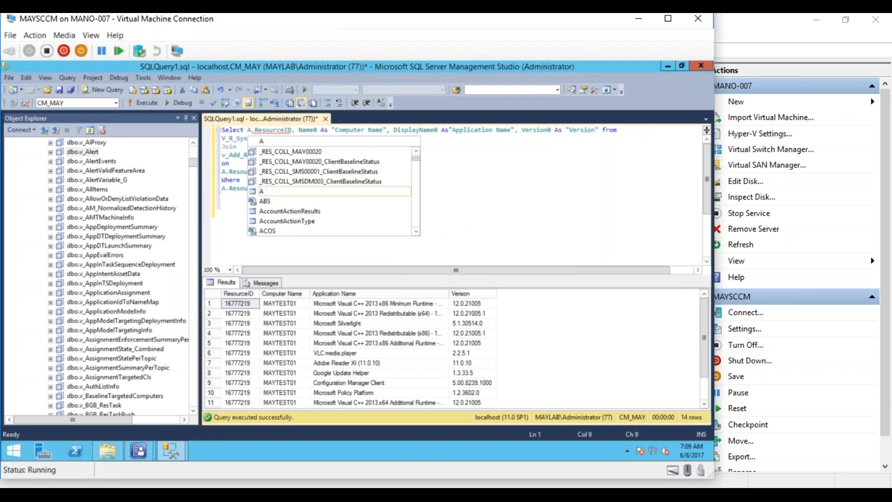
left_click(506, 160)
left_click(395, 180)
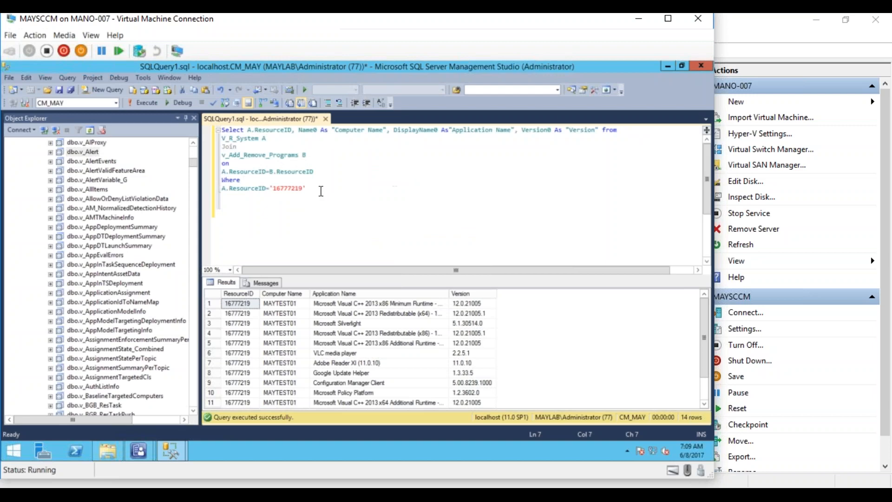
left_click(144, 103)
left_click_drag(314, 188, 219, 130)
left_click(314, 171)
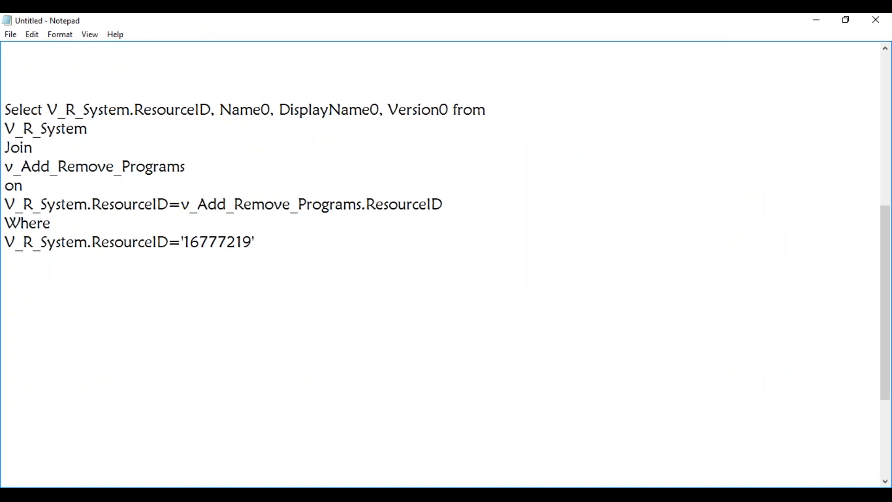
- Scroll Notepad to the top to show the Custom Reporting requirements: Office 2013, AUTOCAD 2016, RAM, HDD, Apps Installed
left_click_drag(885, 369, 879, 217)
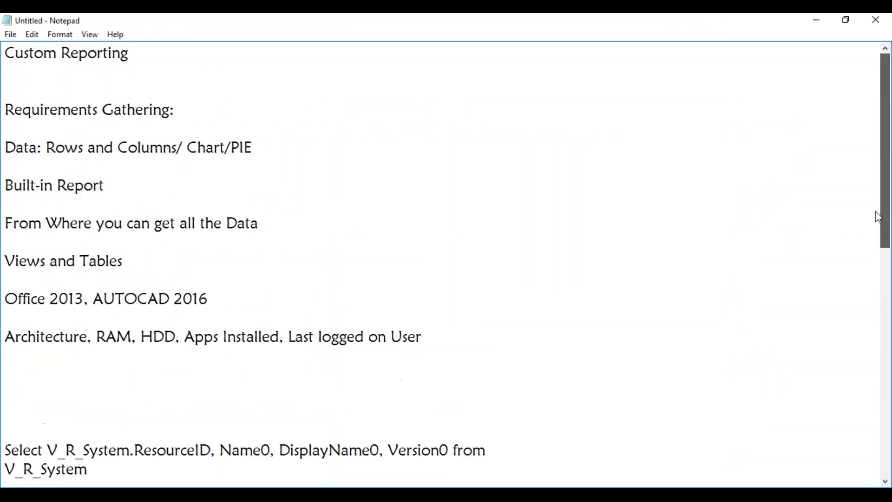
- Minimize Notepad and open a new empty SQLQuery2 window connected to CM_MAY
left_click(828, 21)
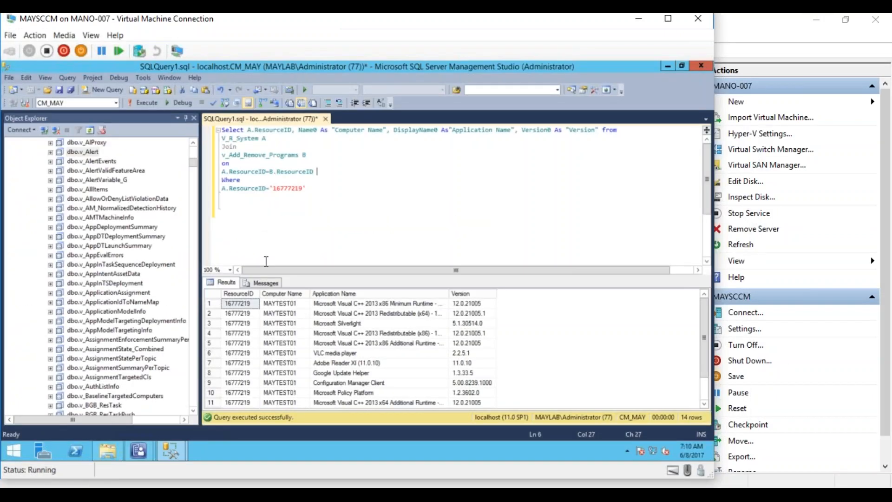
left_click(273, 210)
mouse_move(193, 160)
left_mouse_down()
mouse_move(189, 185)
mouse_move(188, 150)
left_mouse_up()
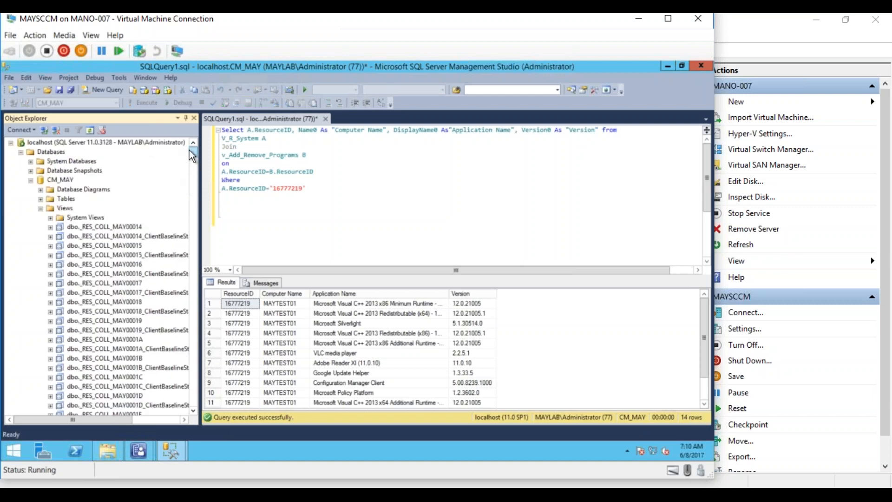
left_click(307, 228)
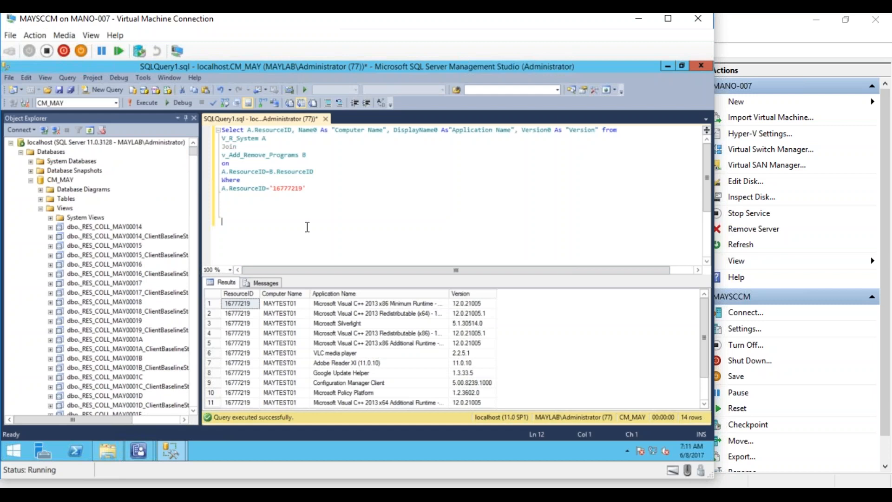
left_click(103, 90)
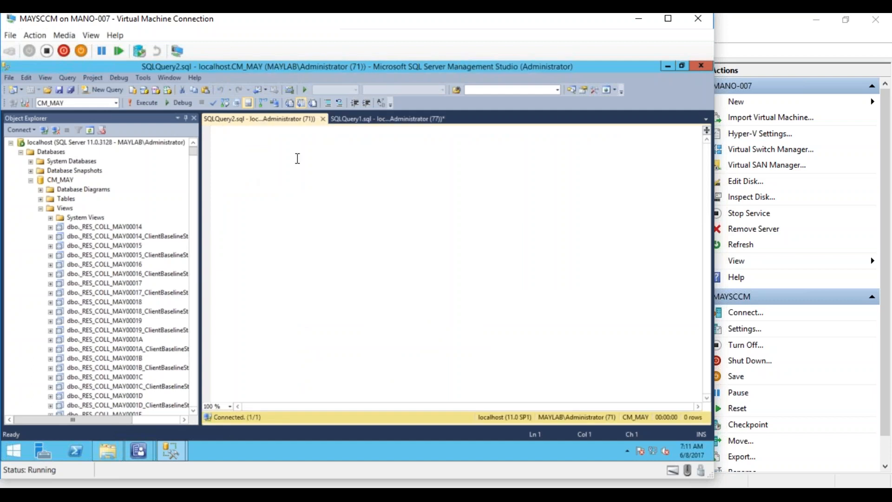
- Write the select list: t.name As Tabe_Name, SCHEMA_Name(Schema_id) AS Schema name, c.name AS Column_Name
type("Select ")
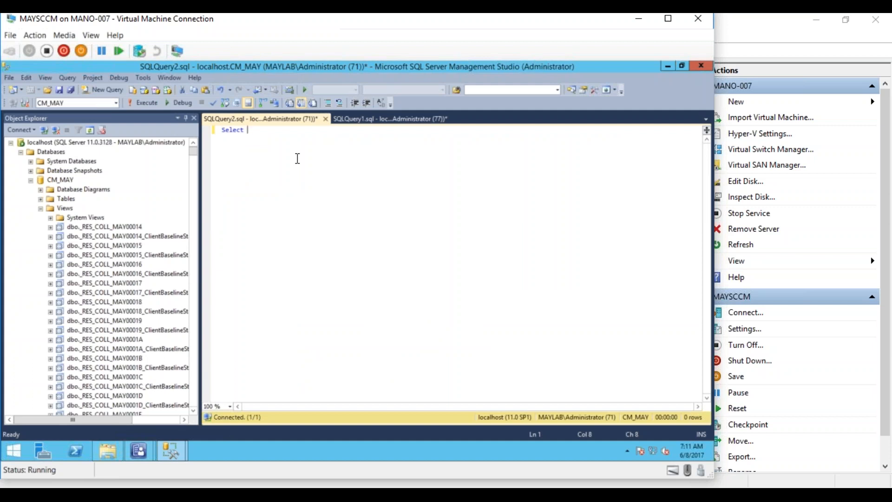
type("t.name As Tabe_Name,")
key("Return")
type("S")
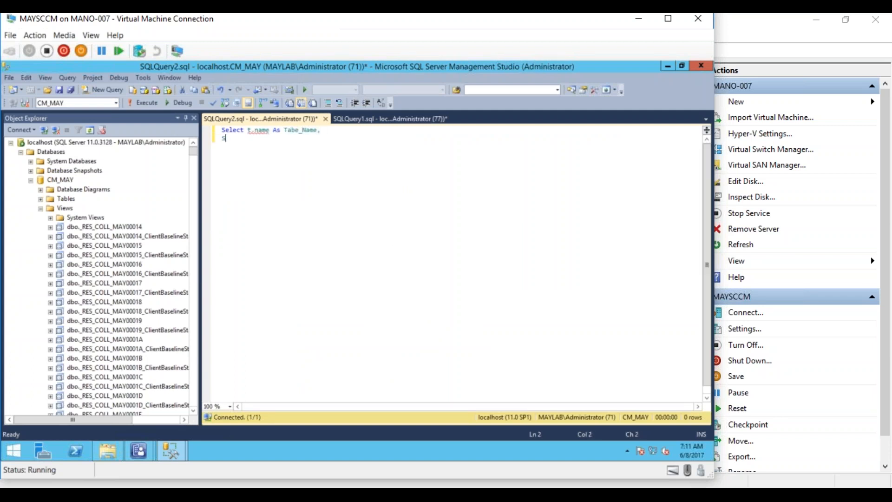
type("CHEMA_")
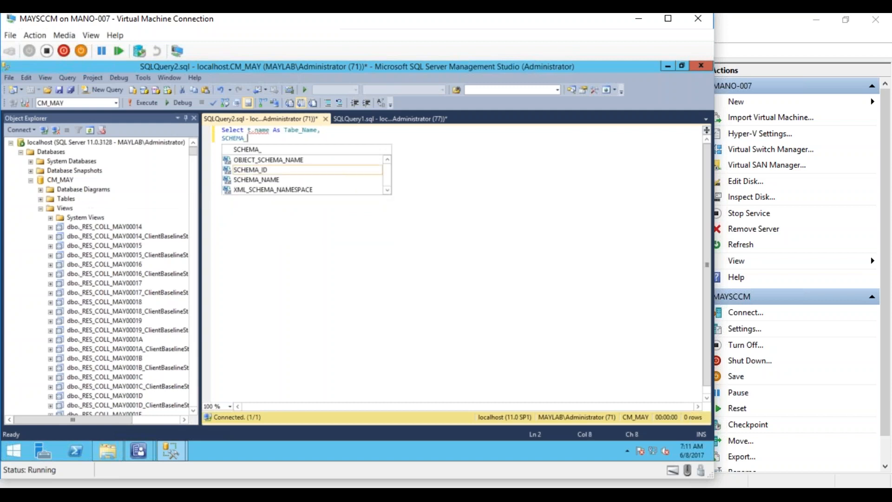
type("Name(Sc")
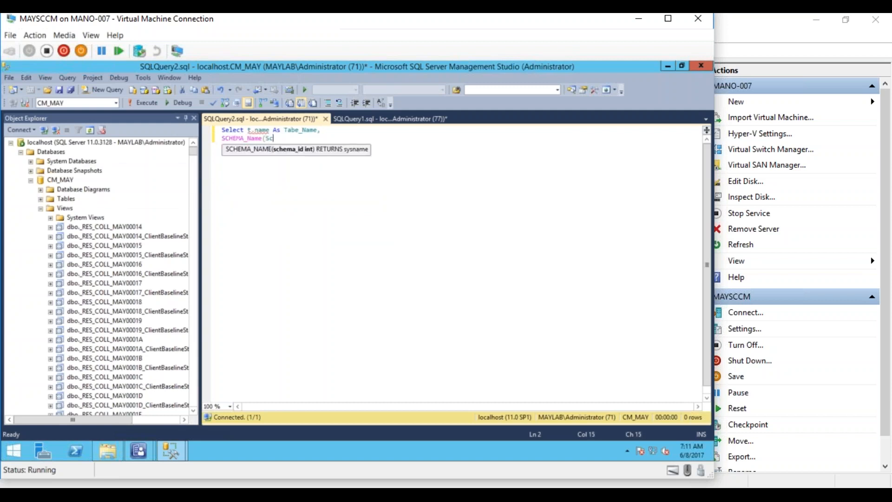
type("hema_")
type("id) AS Schema_ name,")
key("Return")
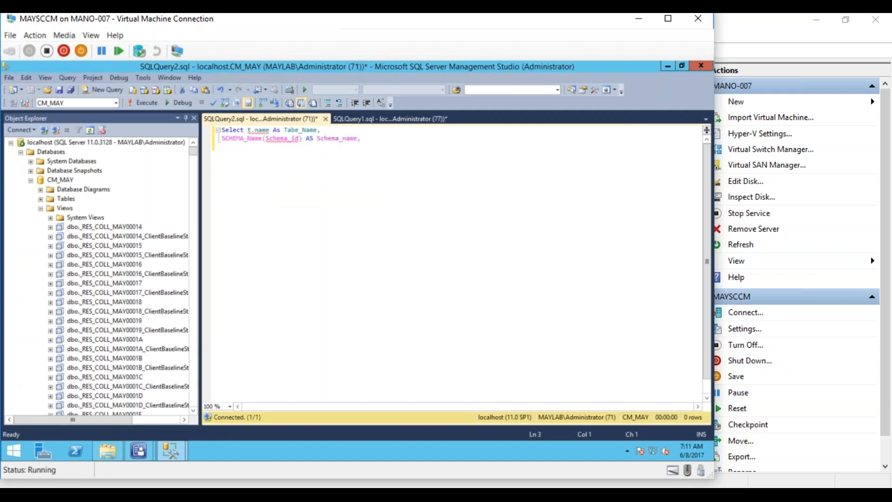
type("c.name AS Column_Name")
- Add From sys.views As t Inner Join sys.columns c ON t.Object_ID=c.OBJECT_ID
key("Return")
type("From ")
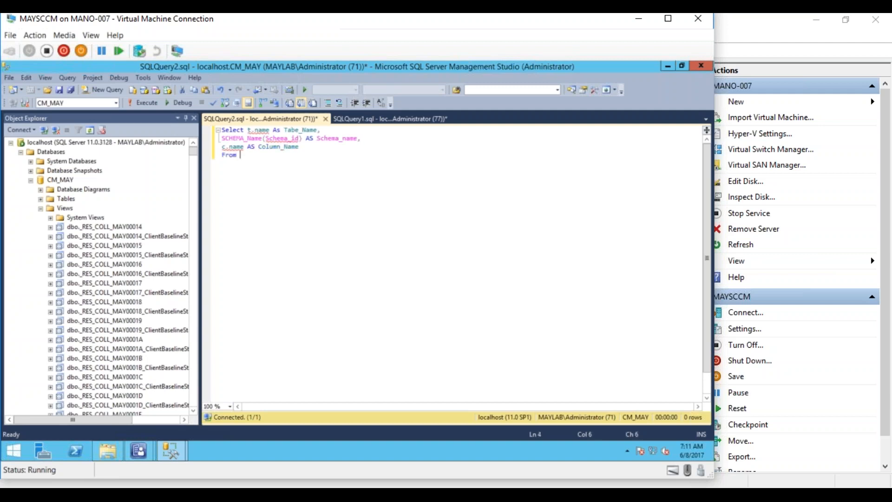
type("sys.")
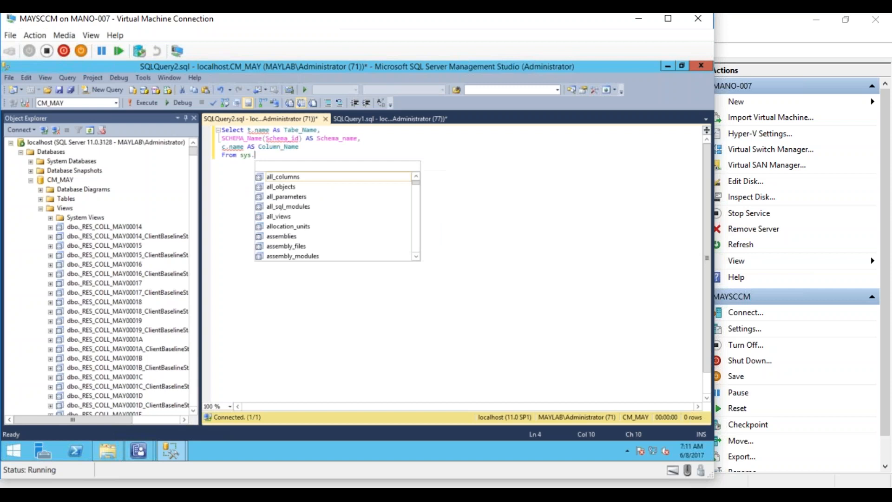
type("views As t")
key("Return")
type("Inner Join sys.")
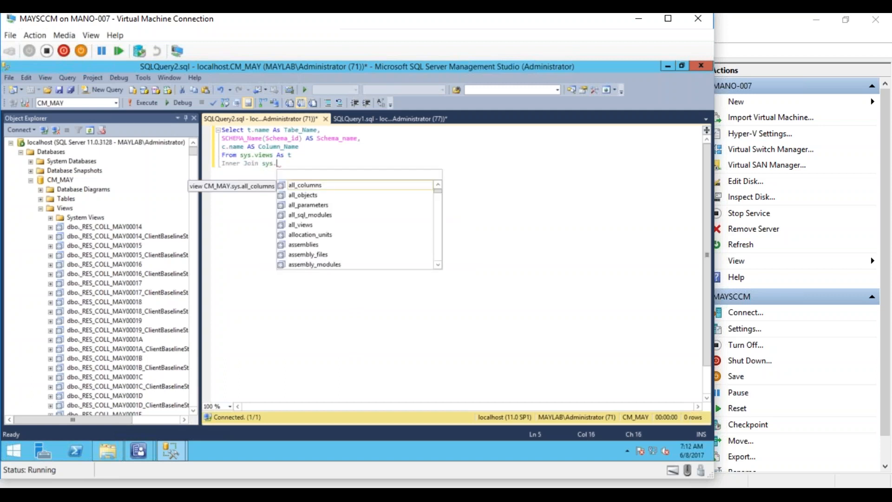
type("col")
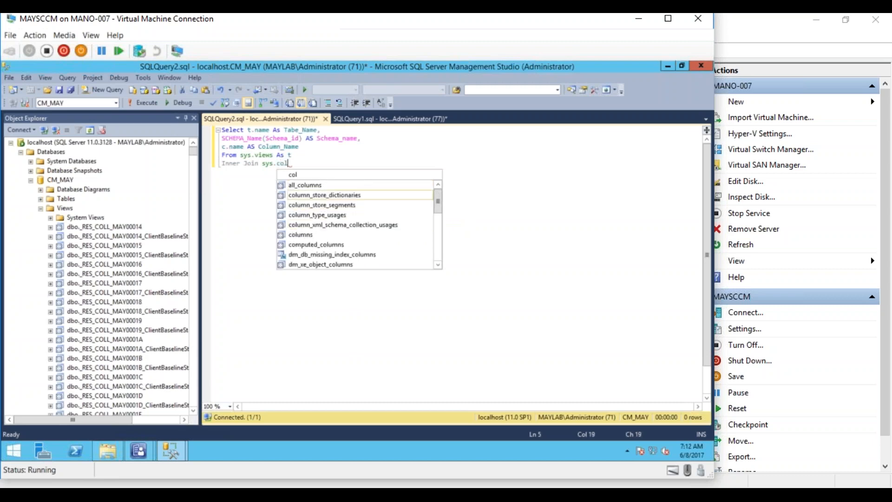
type("umns c")
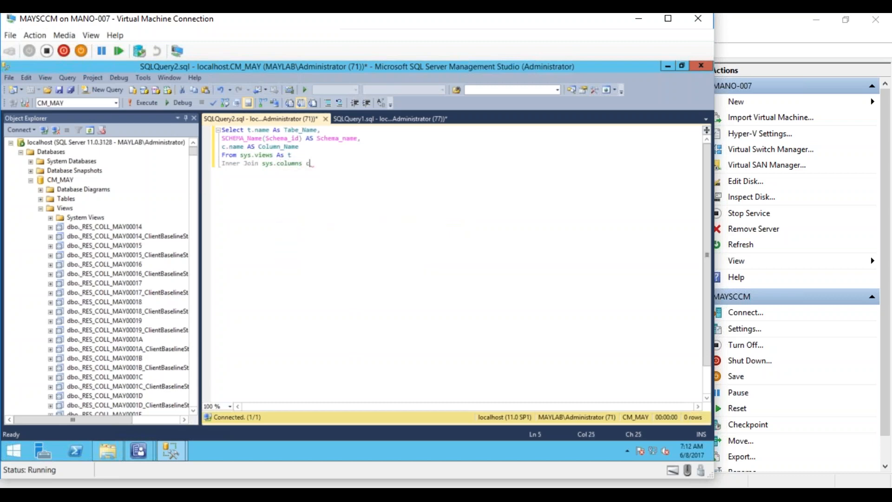
type(" ON t.O")
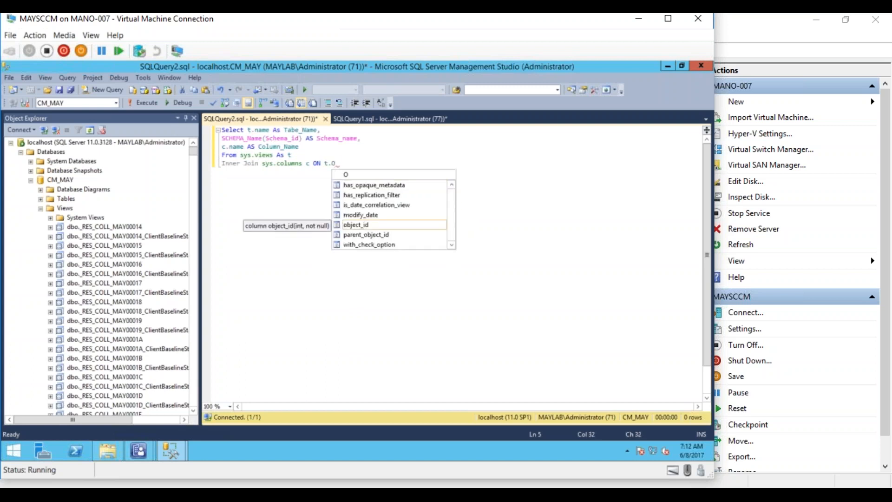
type("Bj")
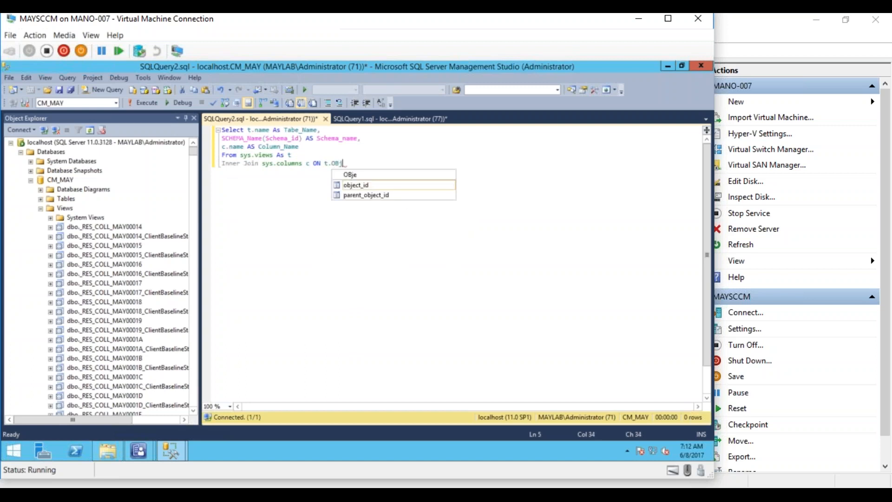
type("ect_ID=")
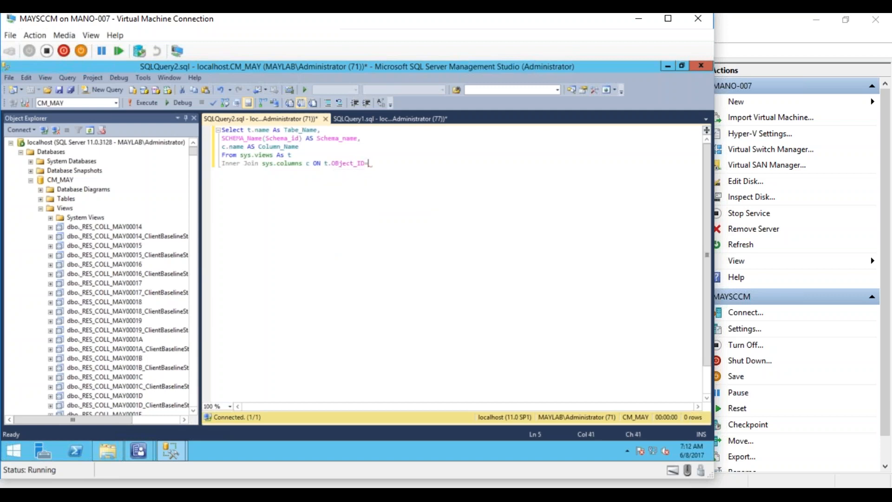
type("c.O")
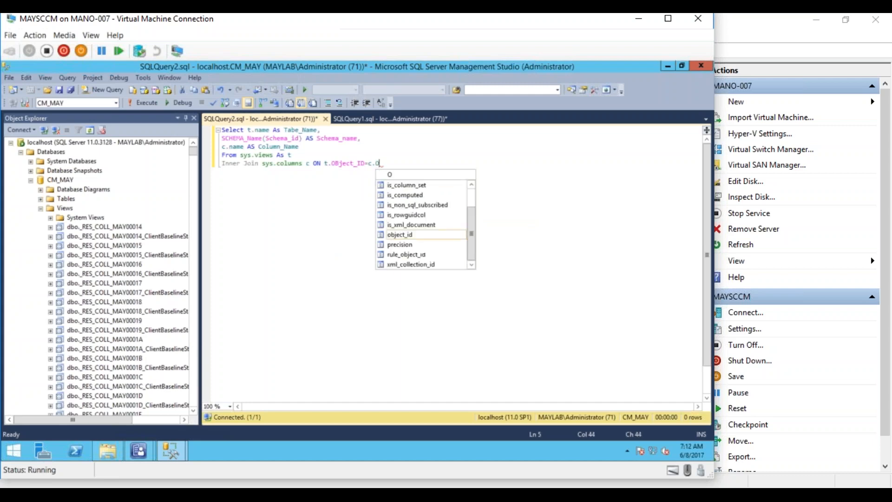
type("BJECT")
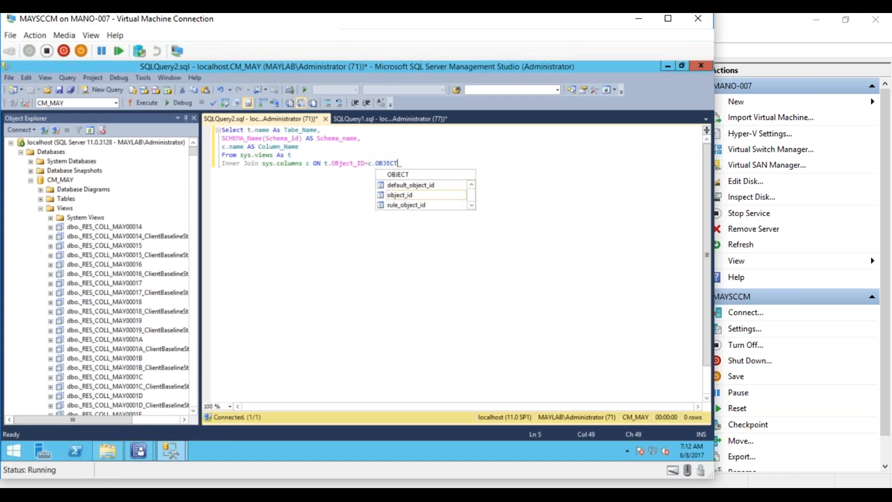
type("_ID")
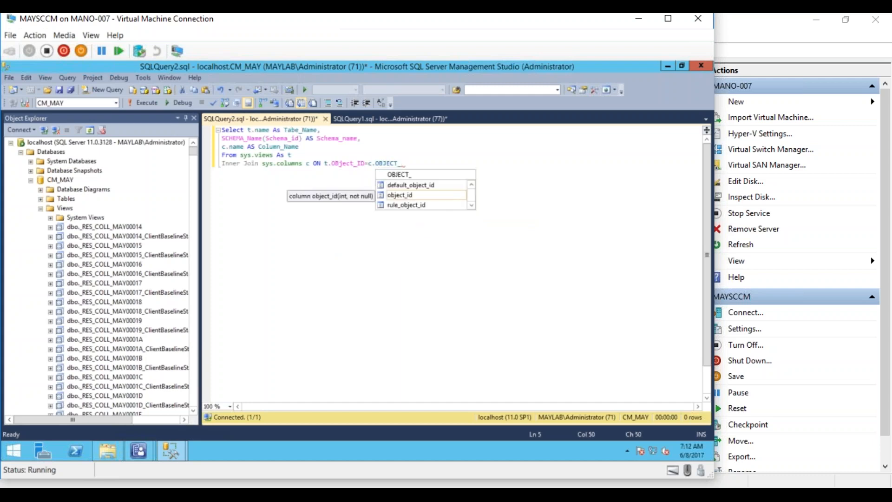
key("Escape")
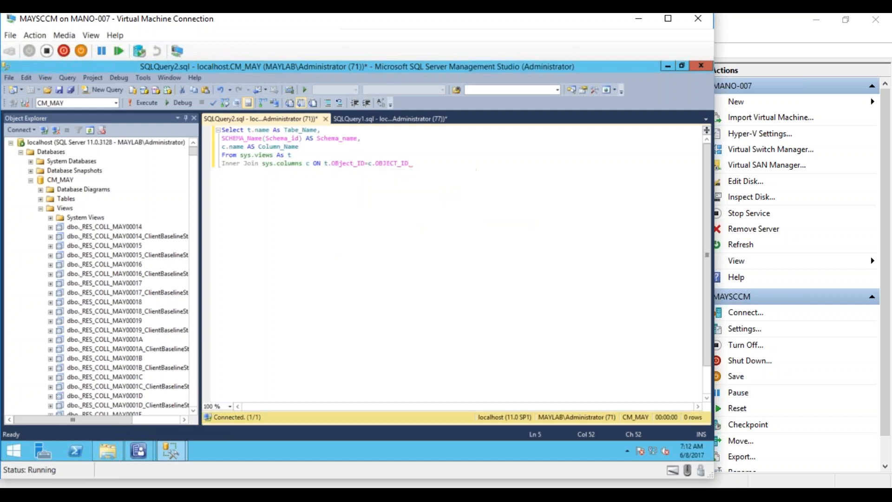
- Add Where c.name LIKE '%MEMORY%' and an ORDER BY on Schema name, Table_Name
key("Return")
type("Where c")
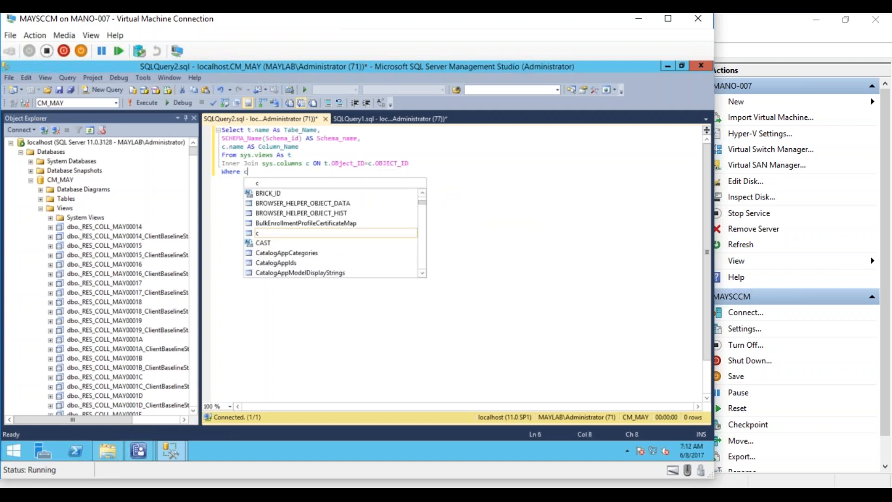
type(".name LIKE")
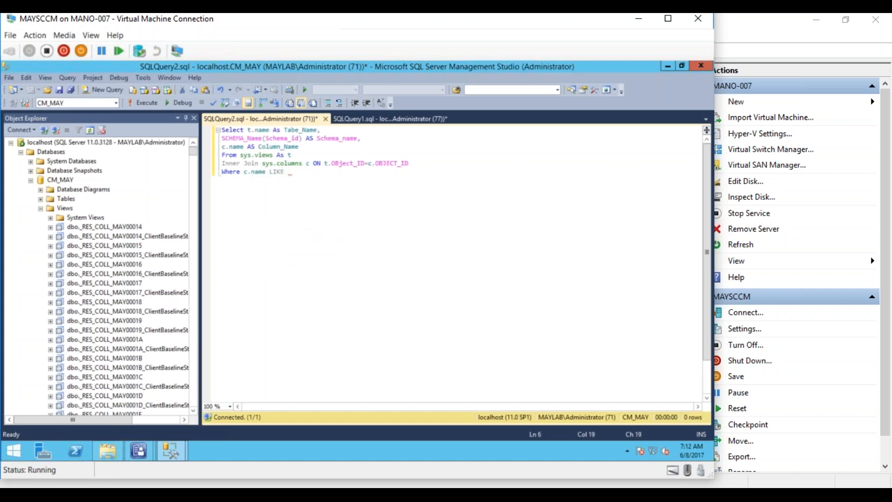
type(" '%MEMORY%'")
key("Return")
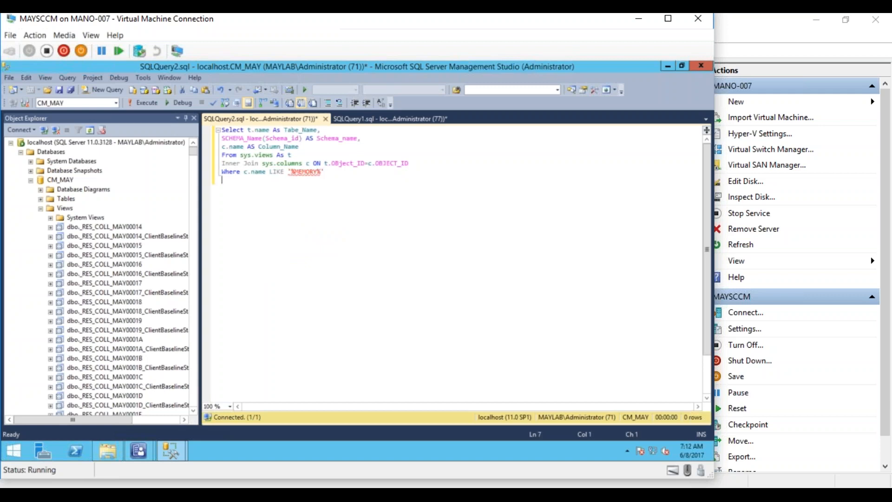
type("Order")
type("BY Sche")
type("ma ")
type("nam")
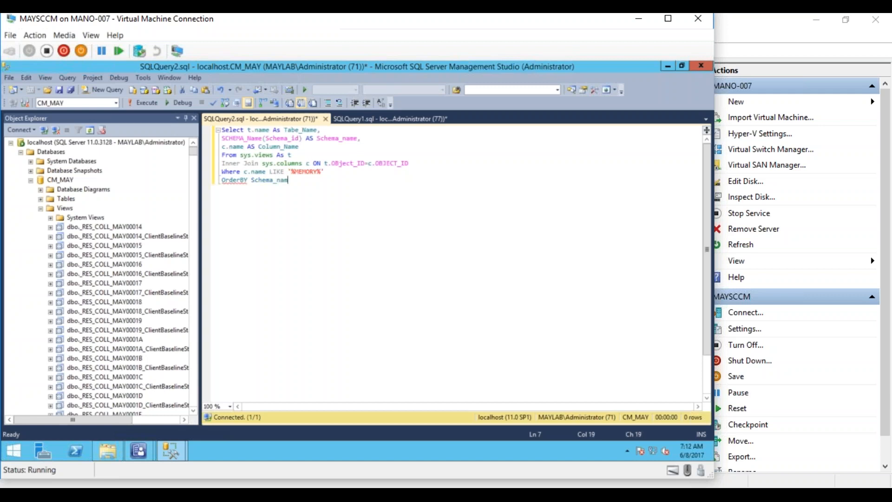
type("e, Table_Name;")
- Separate Order from BY, lowercase the sort column's first letter, then run the whole query
left_click(240, 181)
left_click(320, 232)
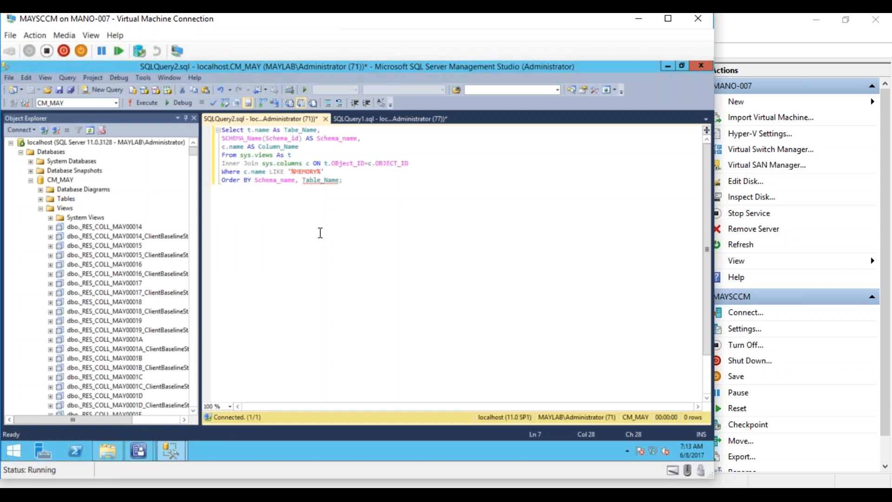
key("Left")
key("Left")
key("Left")
key("Left")
key("BackSpace")
type("t")
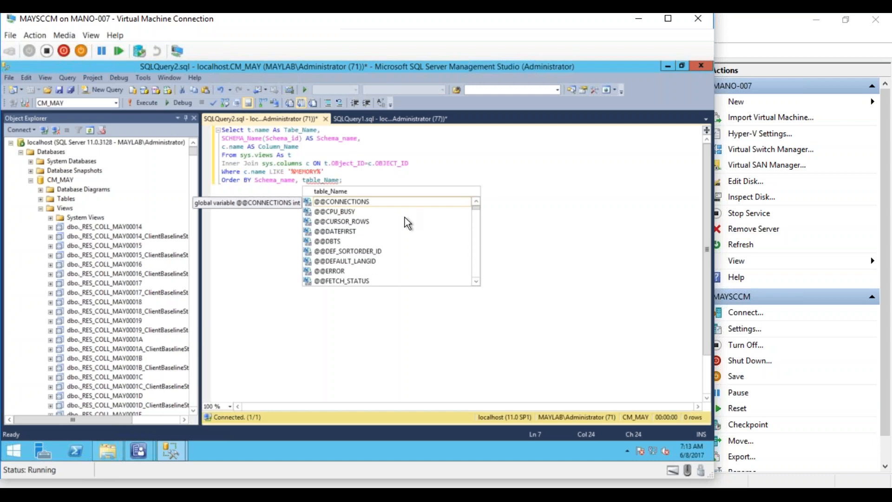
left_click(422, 181)
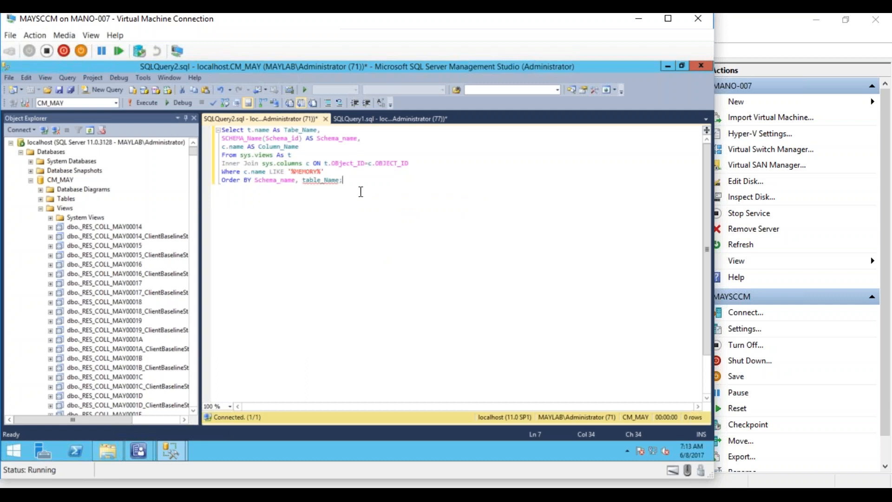
left_click_drag(359, 188, 221, 130)
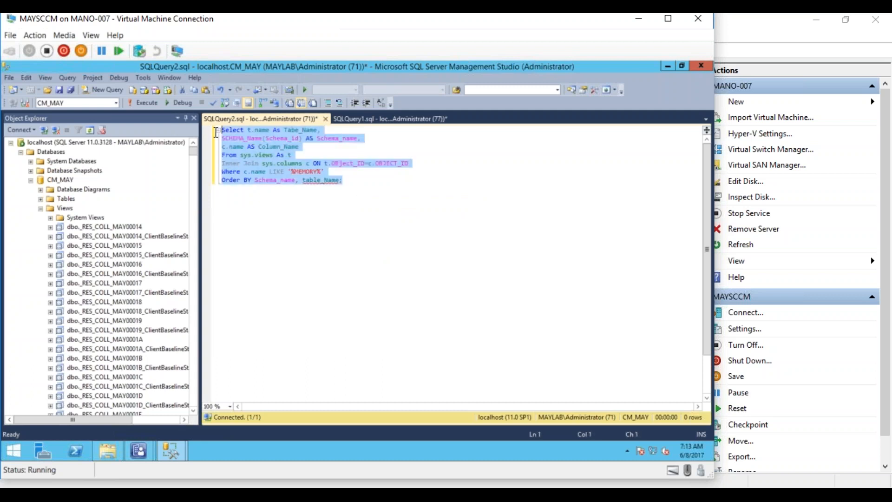
left_click(138, 103)
- Change the ORDER BY column back to capital-T Table_Name, correct Tabe_Name to Table_Name, and rerun for 52 rows
left_click(338, 235)
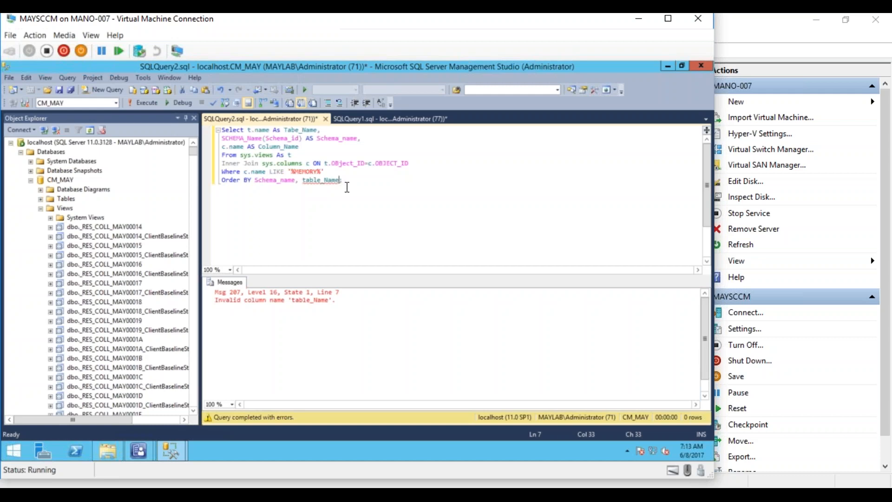
mouse_move(337, 185)
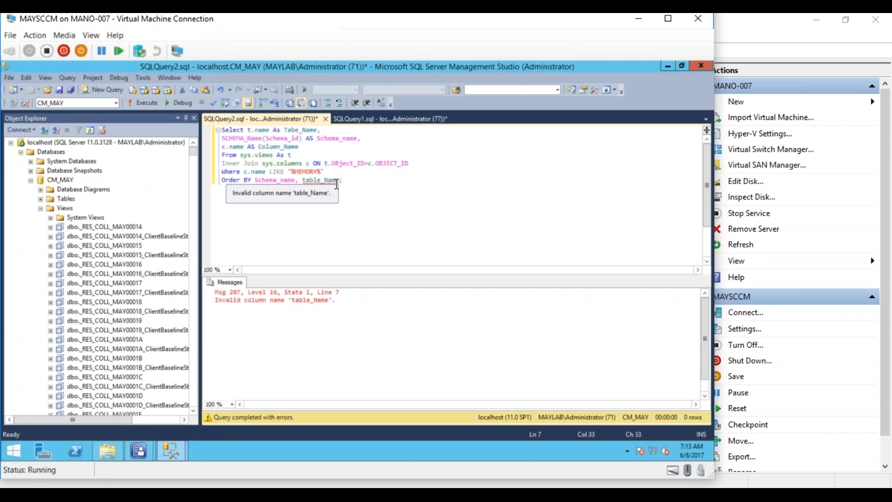
left_click(306, 181)
key("BackSpace")
type("T")
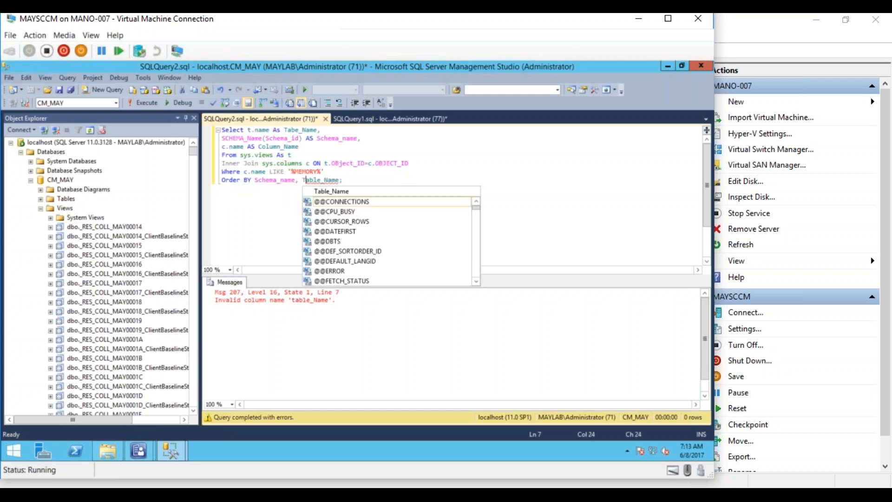
left_click(443, 170)
left_click(417, 201)
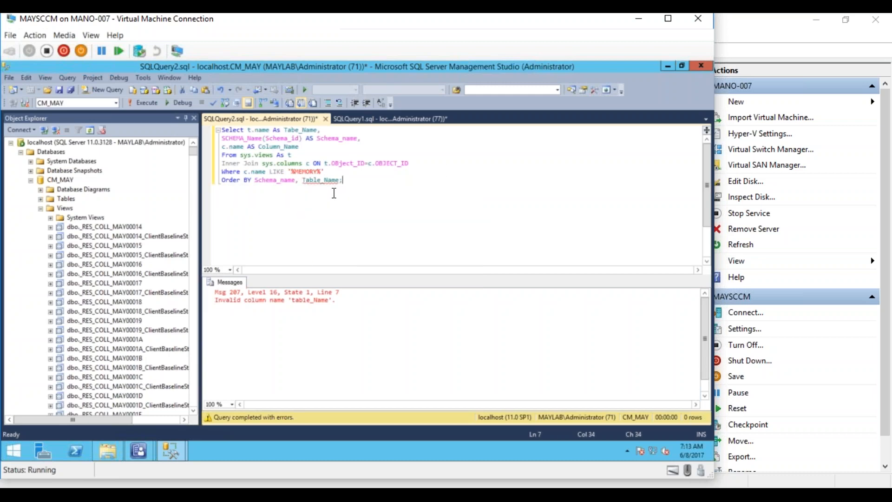
left_click(295, 130)
type("l")
left_click(390, 204)
left_click(147, 102)
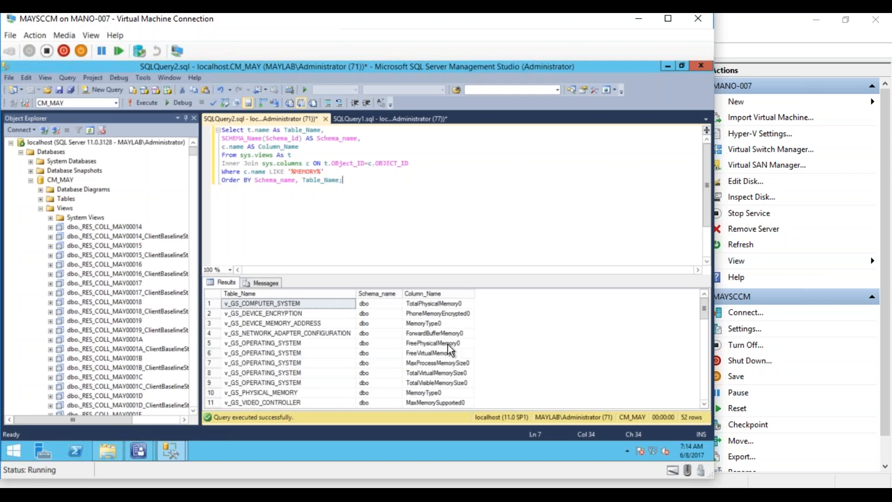
- Change the WHERE filter to LIKE '%Architecture%' instead of '%MEMORY%'
mouse_move(702, 309)
left_mouse_down()
mouse_move(692, 393)
mouse_move(693, 307)
left_mouse_up()
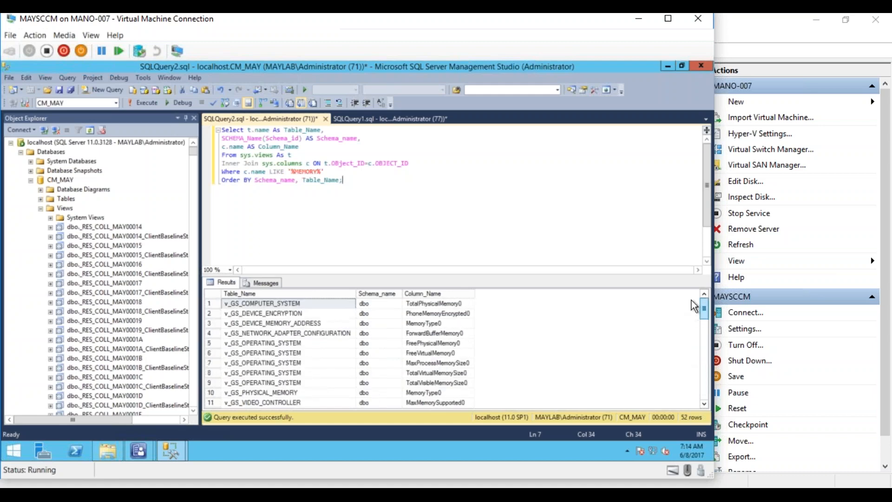
left_click(318, 172)
key("BackSpace")
key("BackSpace")
key("BackSpace")
key("BackSpace")
key("BackSpace")
key("BackSpace")
type("Architecture")
- Run the '%Architecture%' view/column search and widen the Column_Name results column
left_click(310, 180)
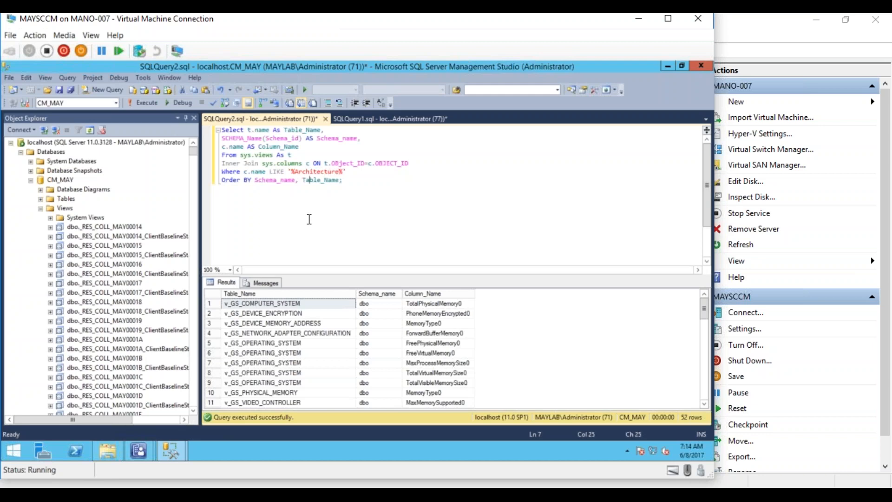
left_click(144, 103)
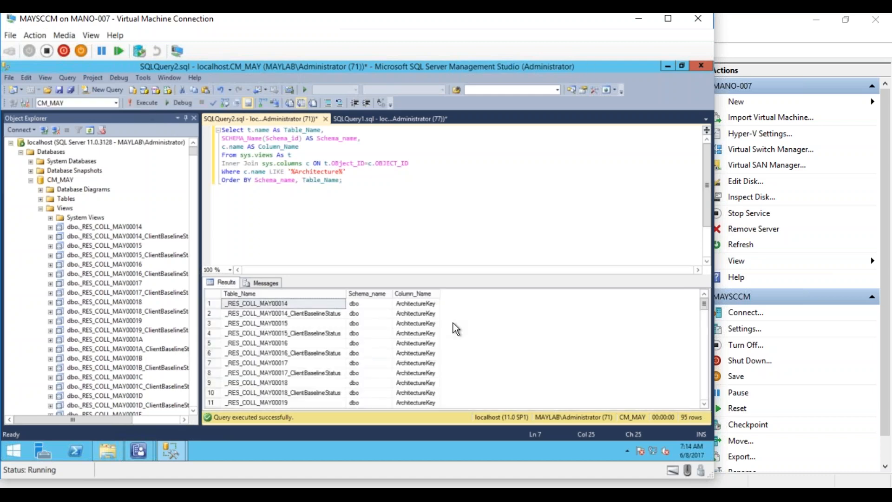
left_click_drag(706, 305, 703, 352)
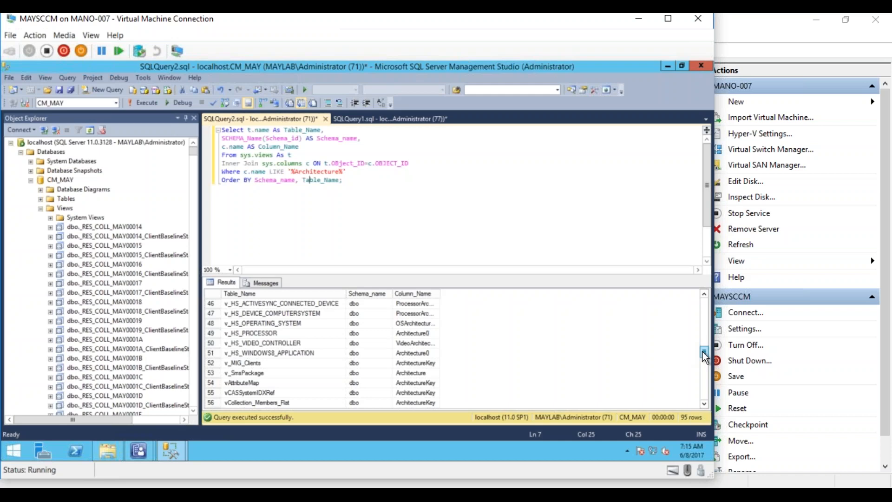
left_click(427, 324)
left_click_drag(439, 293, 514, 294)
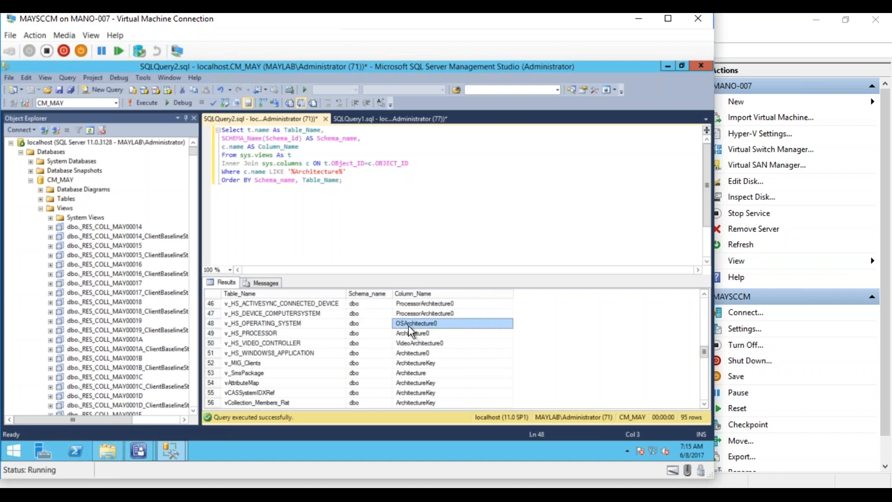
- Locate v_GS_OPERATING_SYSTEM with its OSArchitecture0 column in row 42 of the results
left_click(704, 293)
left_click(704, 294)
left_click(705, 294)
left_click(706, 292)
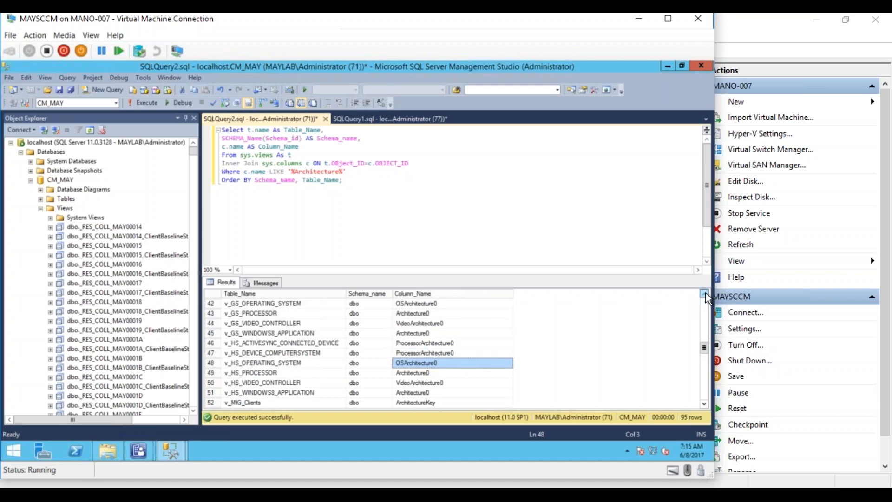
left_click(706, 293)
left_click(310, 312)
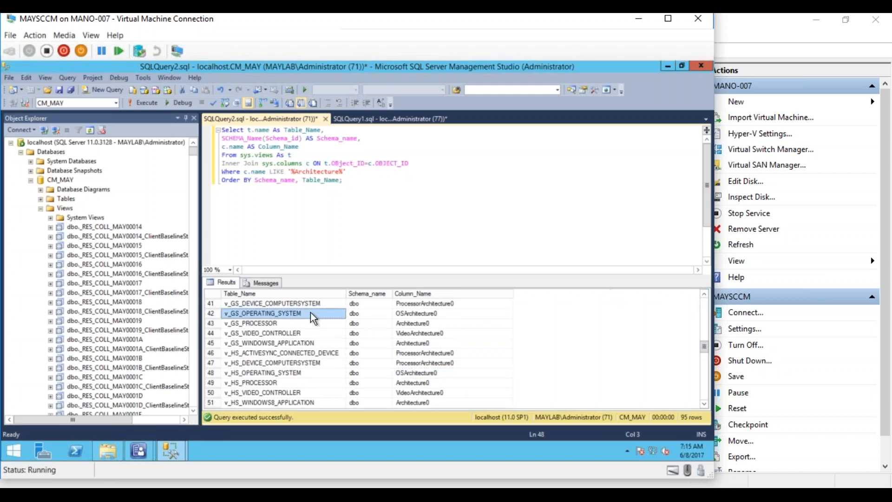
left_click(418, 313)
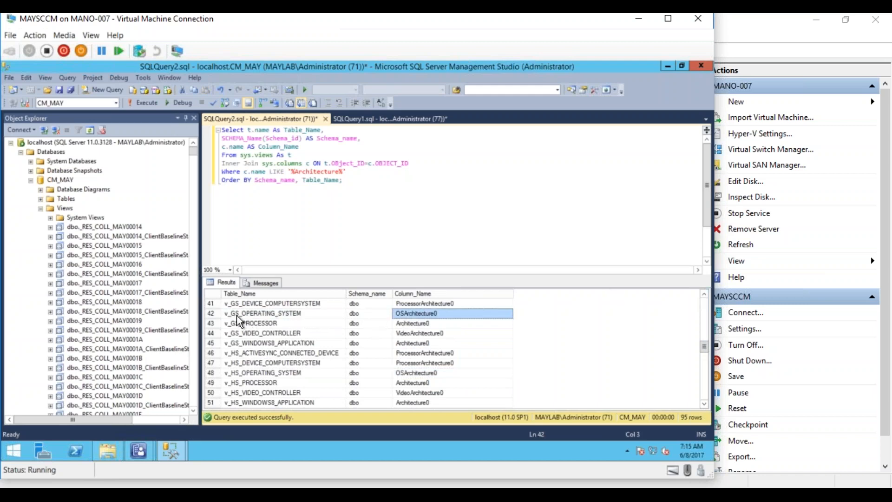
left_click(274, 316)
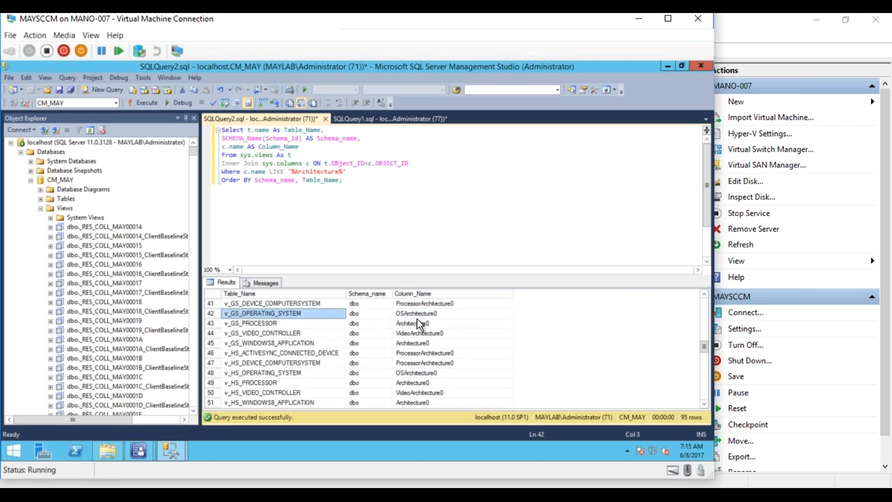
left_click(419, 313)
left_click(281, 314)
- Add a 'select * from v_GS_OPERATING_SYSTEM' line and run it alone, showing 95 rows
left_click(371, 179)
key("Return")
key("Return")
key("Return")
key("Return")
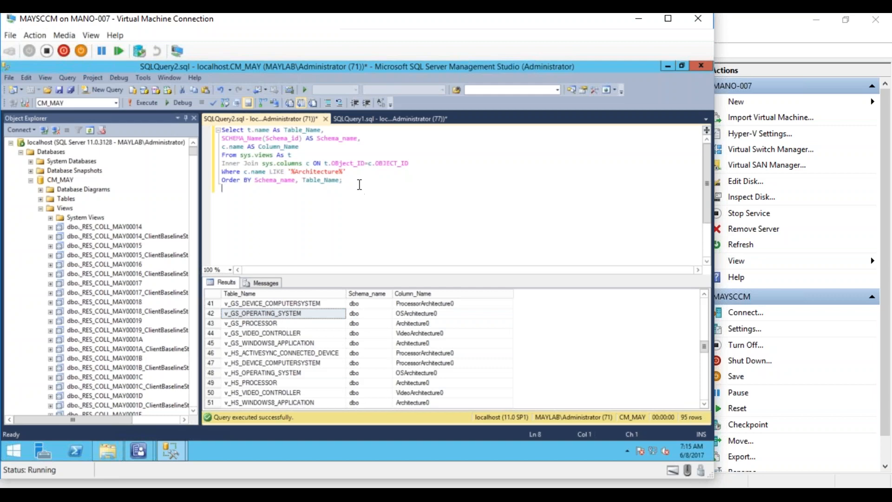
type("select * from")
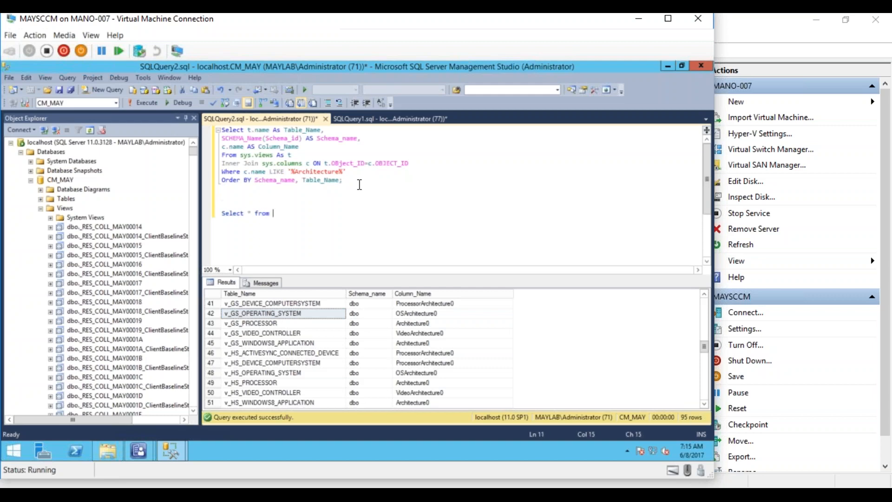
type("v_GS_OPERATING_SYSTEM")
left_click_drag(355, 212, 220, 213)
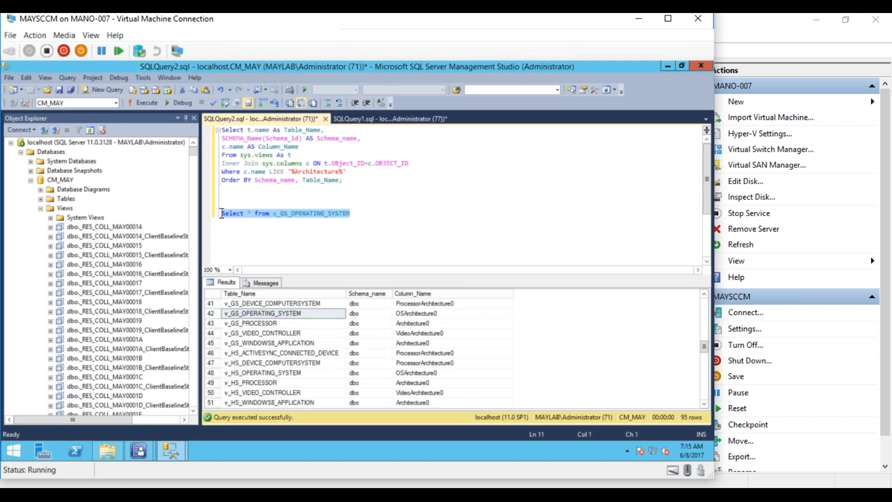
left_click(149, 102)
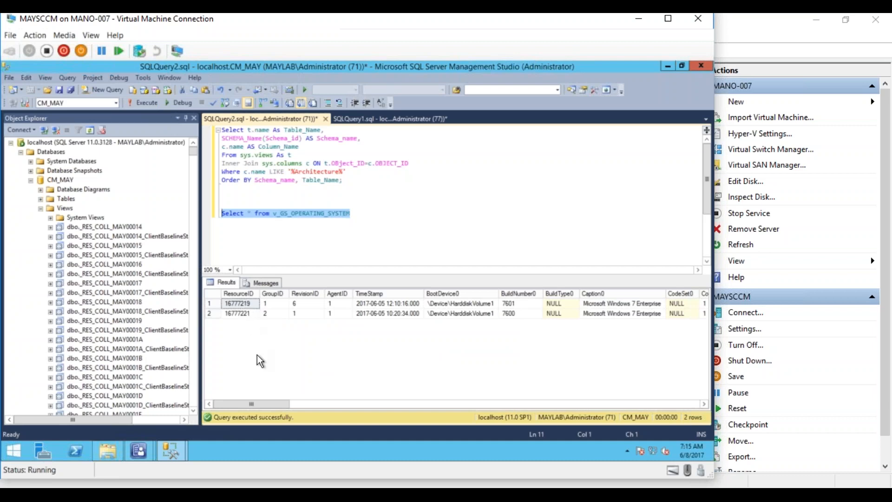
left_click_drag(262, 403, 510, 415)
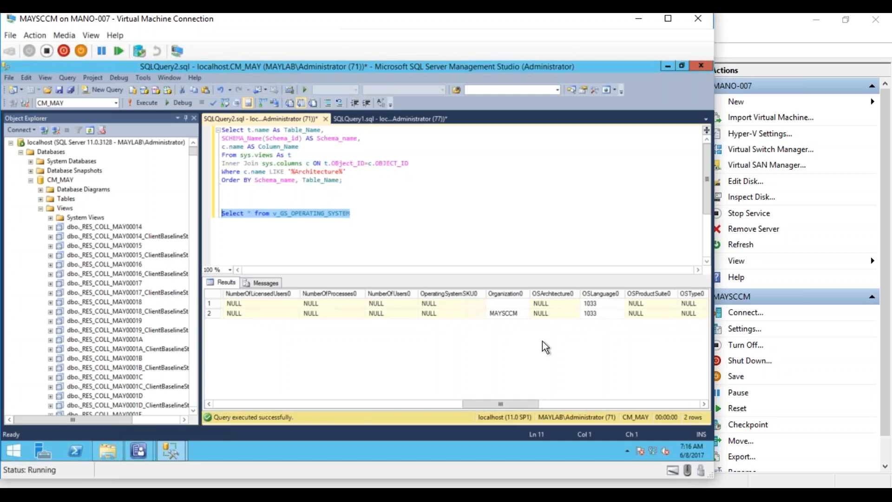
left_click(553, 302)
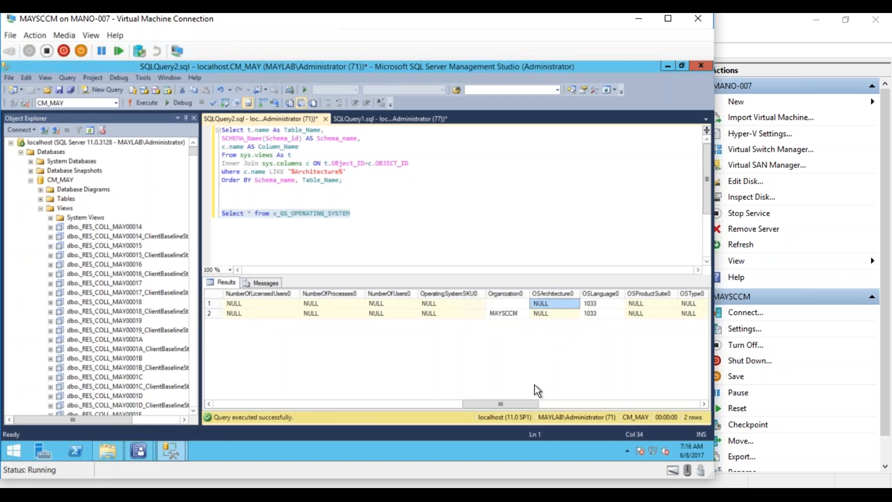
left_click_drag(525, 399, 693, 411)
- Rerun the Architecture column search query
left_click(539, 200)
left_click_drag(344, 181, 221, 129)
left_click(151, 101)
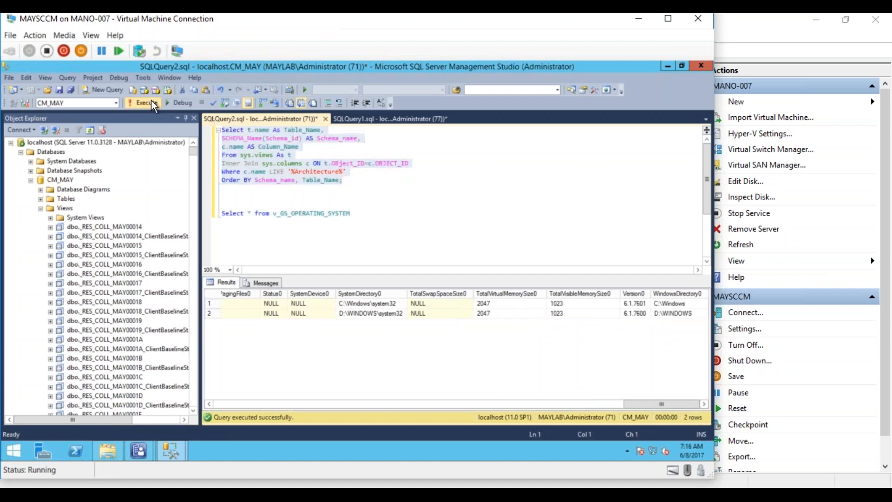
left_click_drag(703, 309, 700, 357)
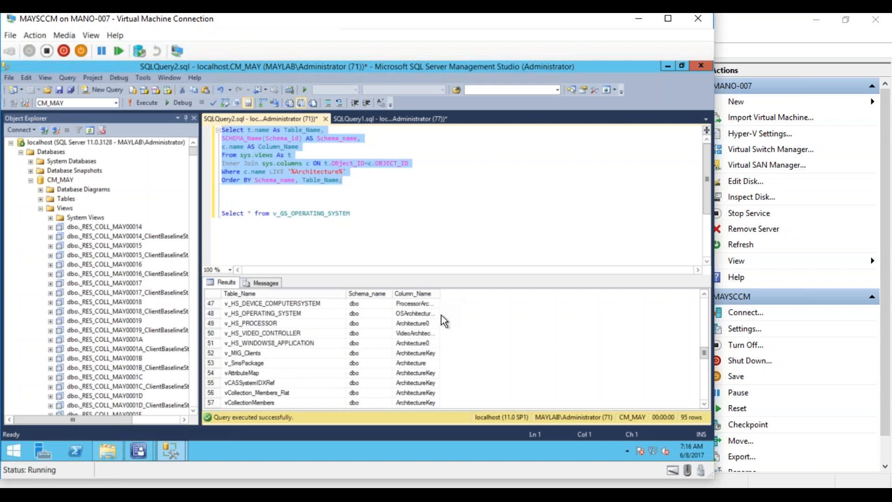
- Change the extra line to 'Select * from v_GS_PROCESSOR' and run it
left_click(705, 294)
left_click(705, 294)
left_click(705, 293)
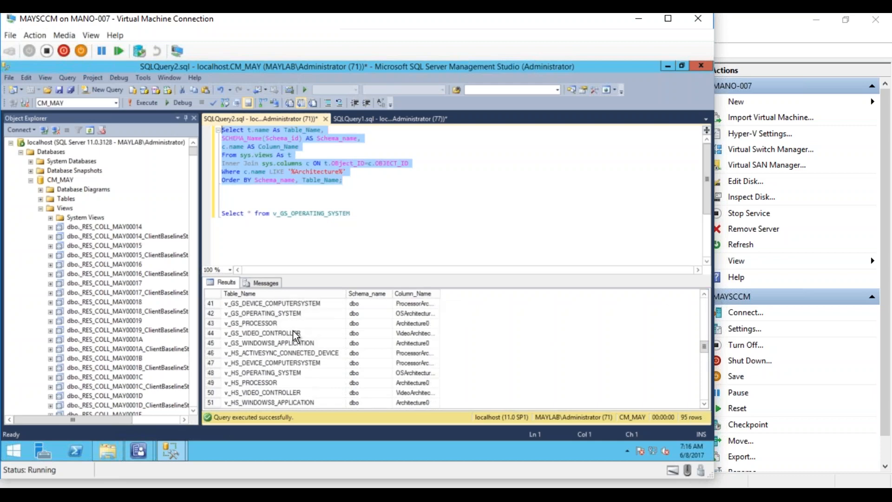
left_click(271, 324)
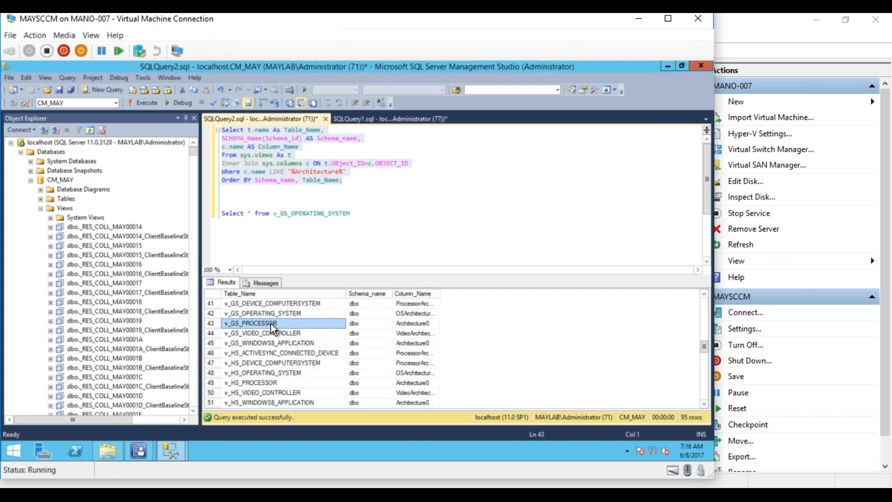
left_click(332, 213)
left_click_drag(361, 212, 220, 213)
type("PROCESSOR")
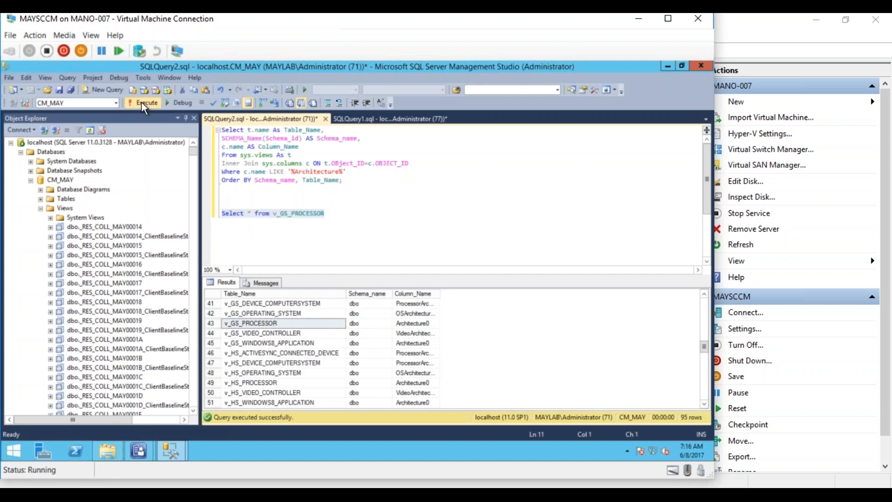
left_click(142, 102)
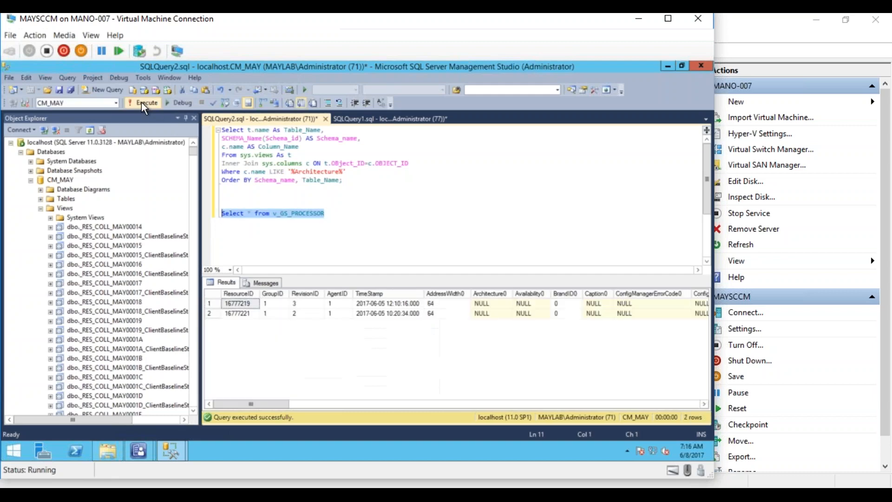
- Confirm AddressWidth0 reads 64 for both computers and copy the processor query line
left_click(482, 305)
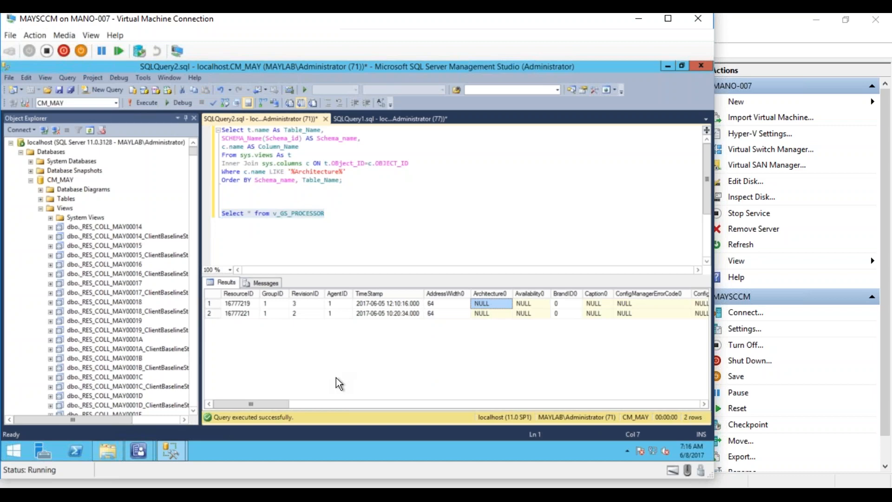
left_click(445, 294)
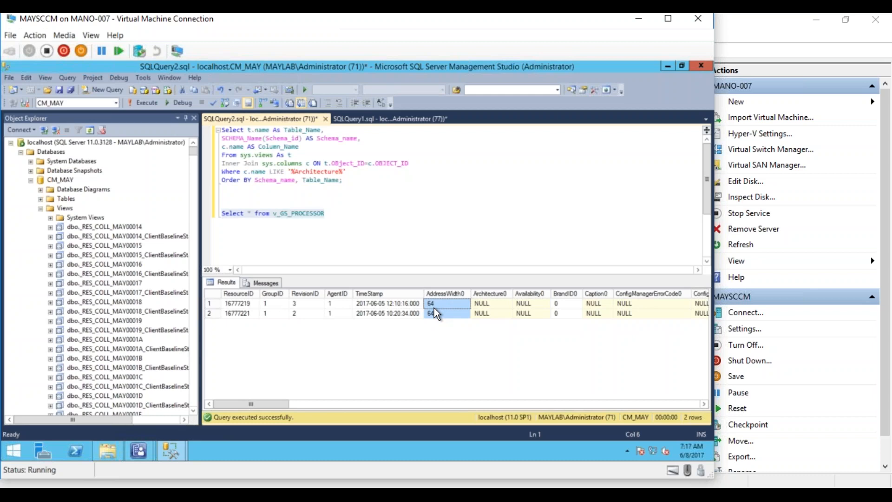
left_click_drag(281, 402, 298, 414)
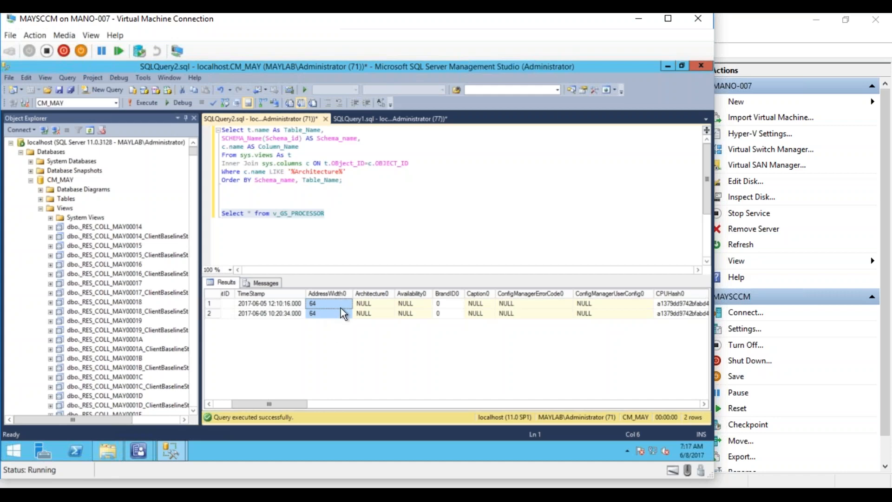
right_click(318, 217)
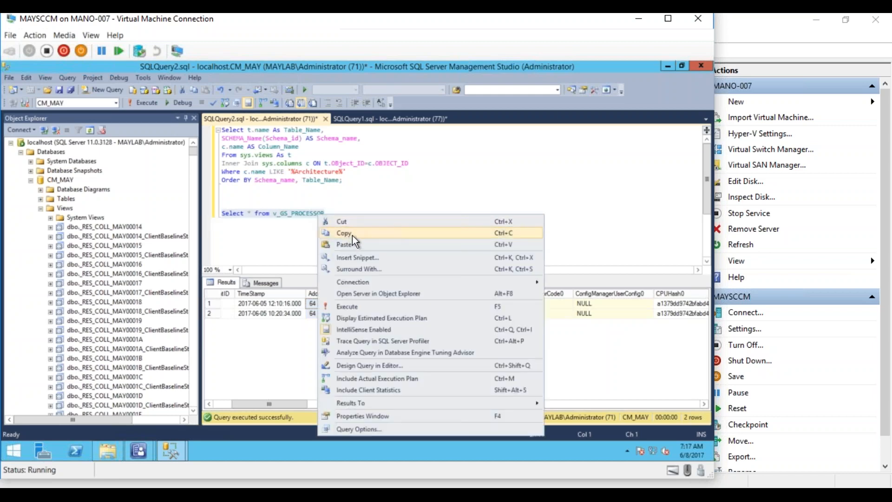
left_click(352, 234)
- In SQLQuery1, add a 'Join V_GS_Processor C' line after the first join
left_click(373, 120)
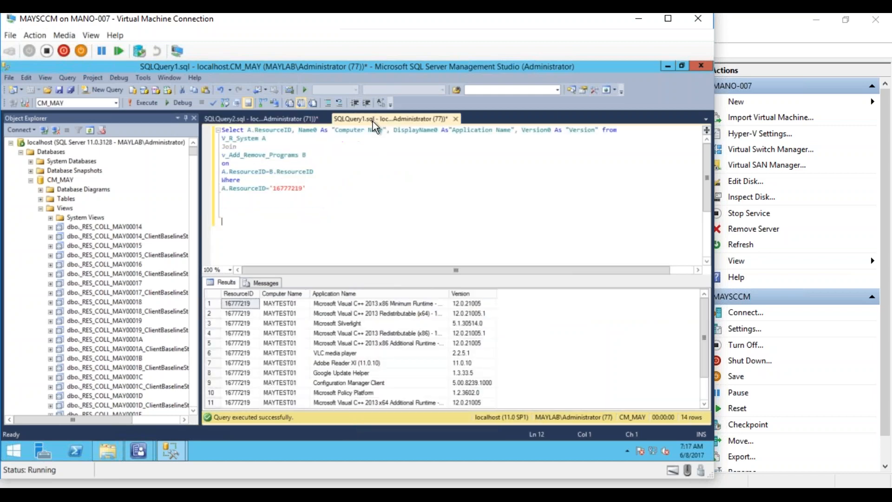
left_click(315, 189)
left_click(328, 171)
key("Return")
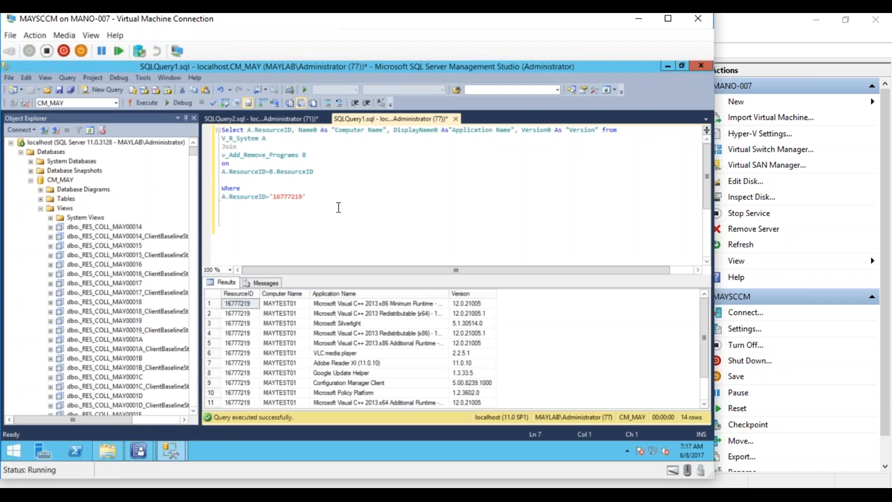
type("on")
key("Return")
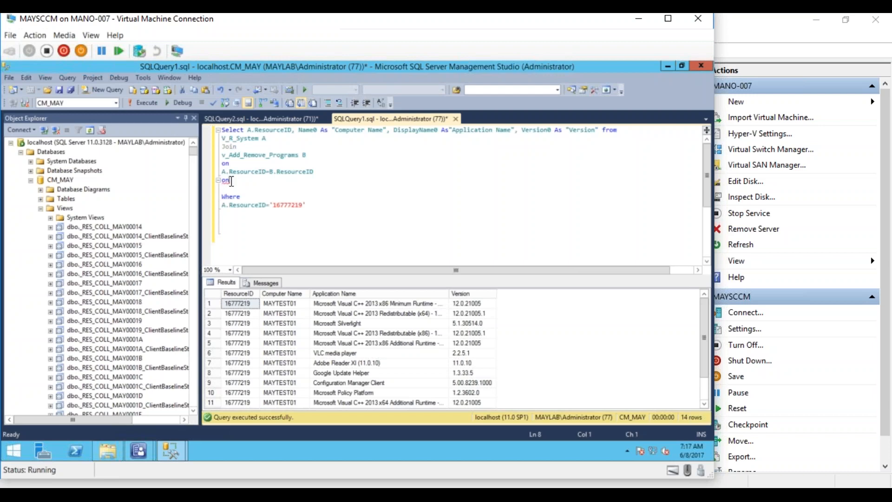
key("BackSpace")
key("BackSpace")
type("Join V_")
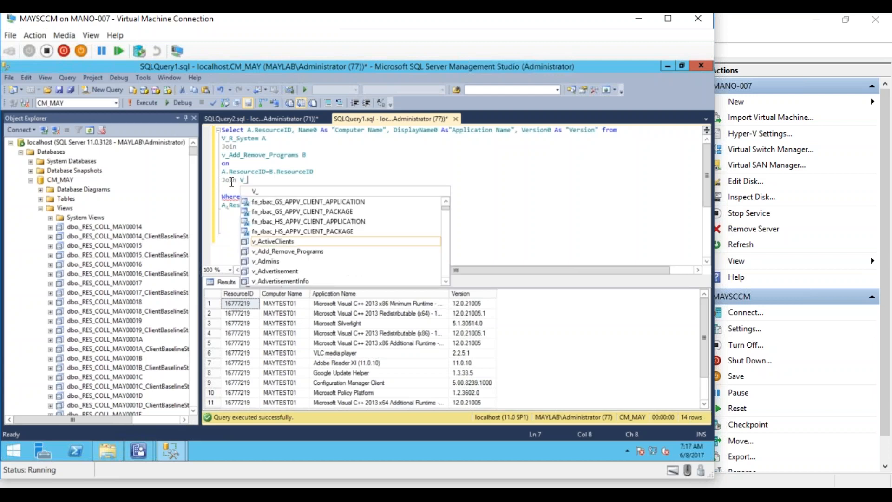
type("GS_")
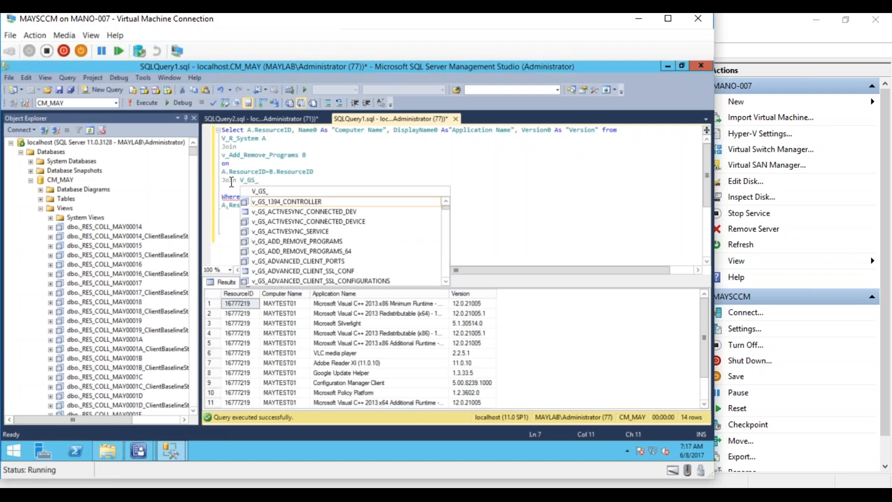
type("Processo")
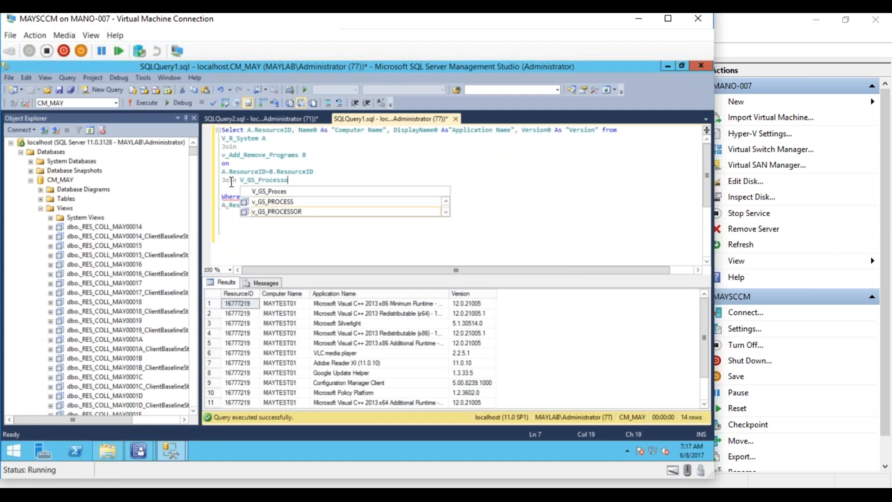
type("r")
left_click(339, 174)
left_click(310, 182)
type("C")
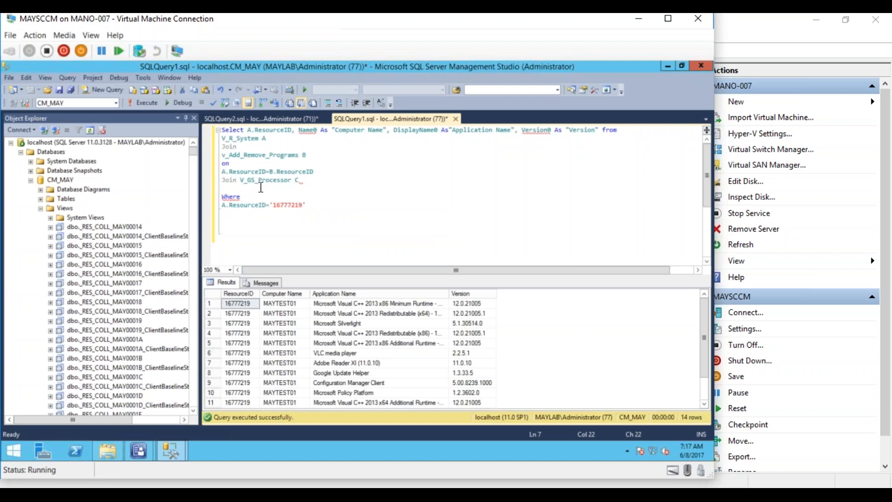
- Add the join condition 'on A.ResourceID=C.ResourceID' below it
left_click(249, 188)
type("on A")
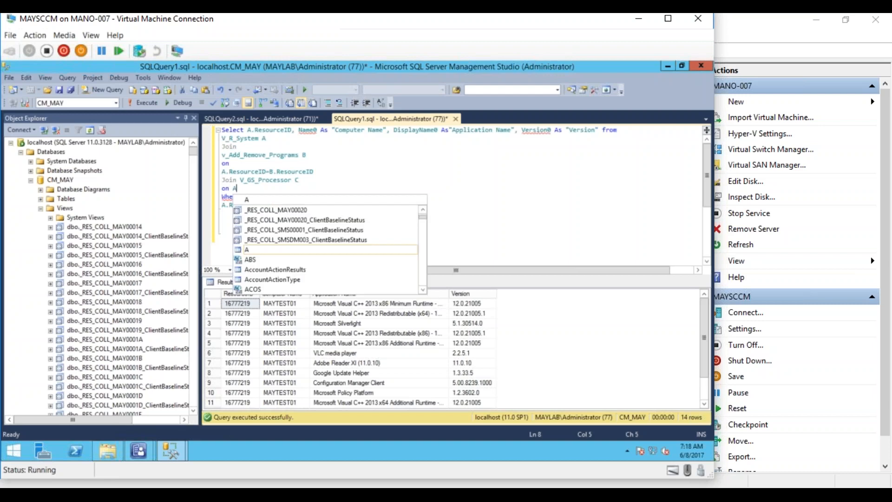
type(".Resource")
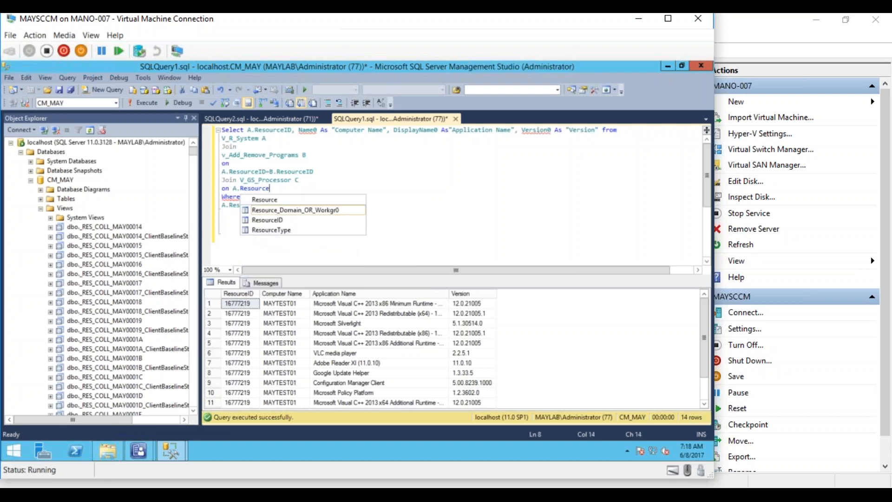
type("ID=C.ResourceID")
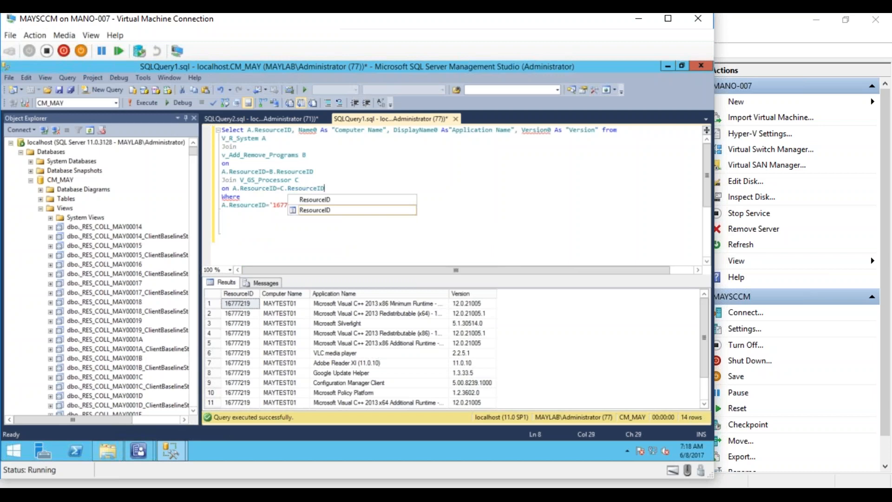
left_click(253, 223)
left_click(288, 239)
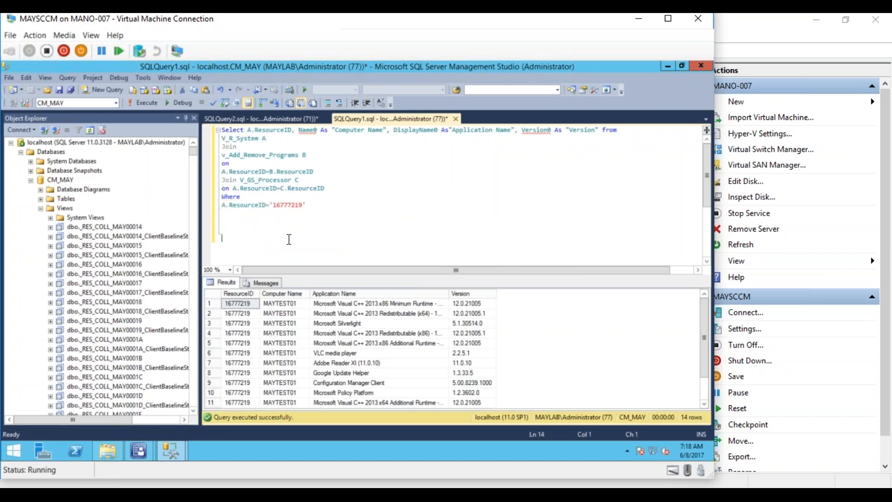
- Qualify the select-list columns as A.Name0 and B.Version0
left_click(299, 132)
type("A.")
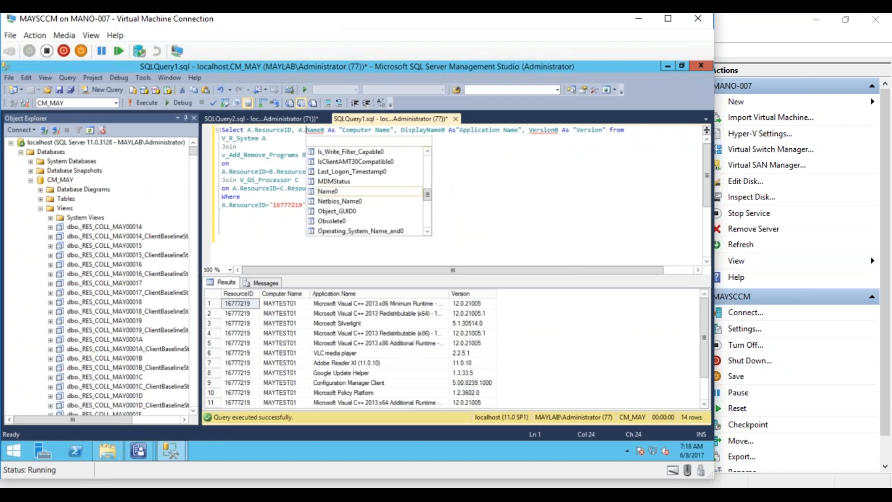
left_click(303, 222)
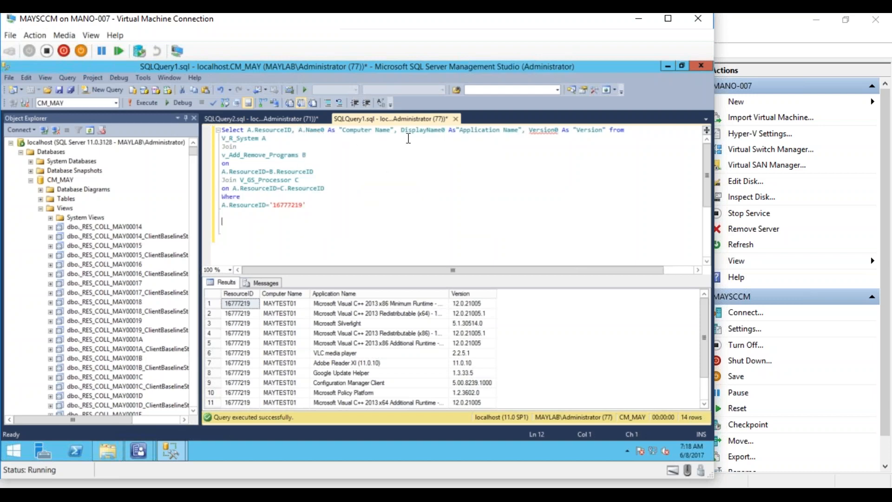
left_click(531, 131)
left_click(530, 133)
type("B")
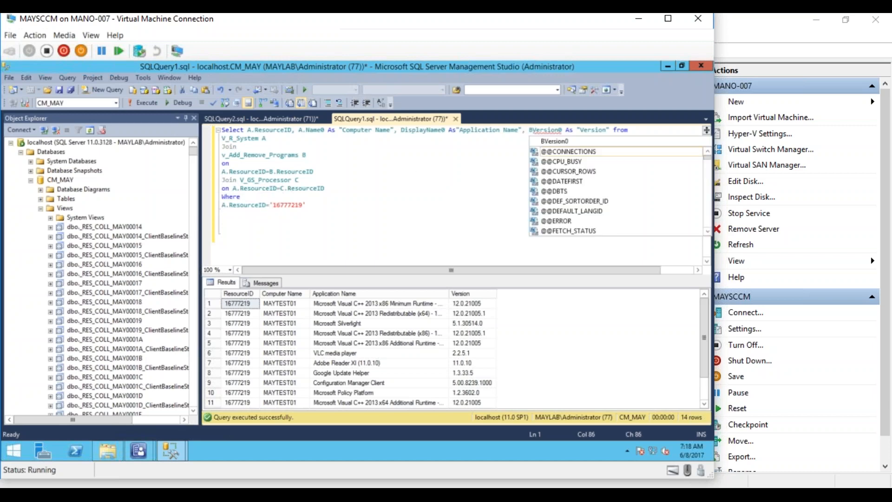
type(".")
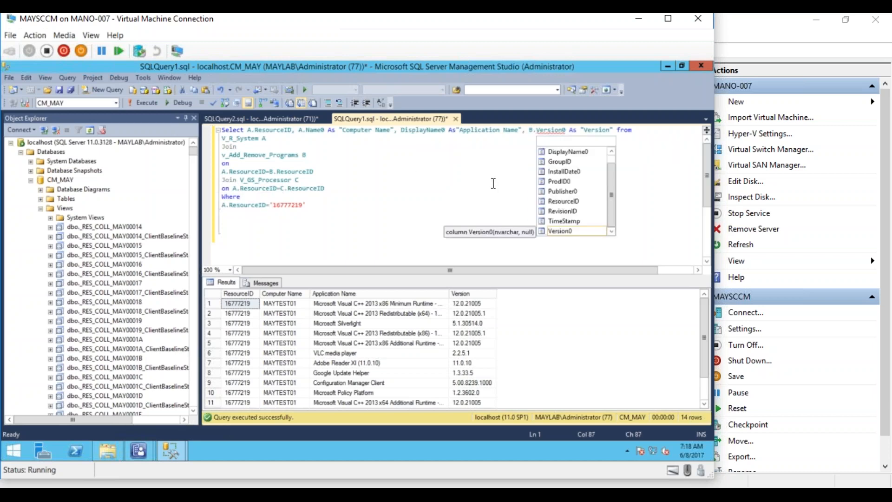
left_click(494, 183)
- Append C.AddressWidth0 to the select list, aliased AS "Architecture"
left_click(615, 130)
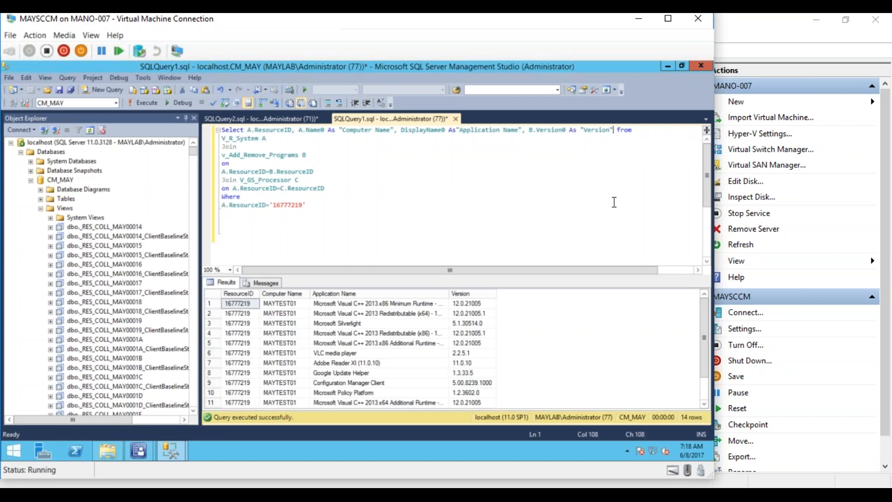
type(", C")
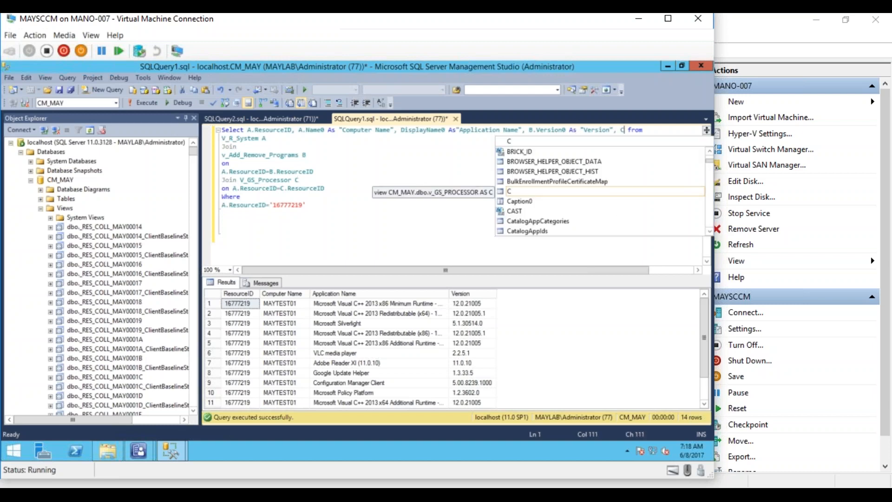
type(".")
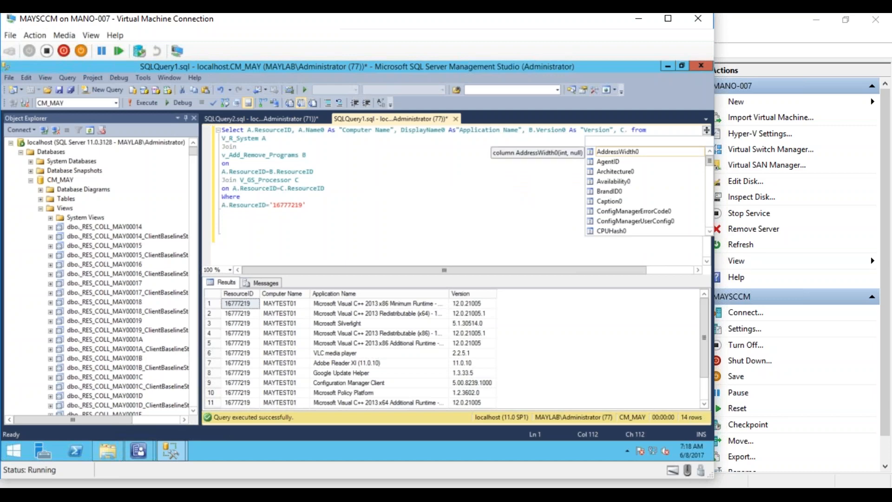
type("A")
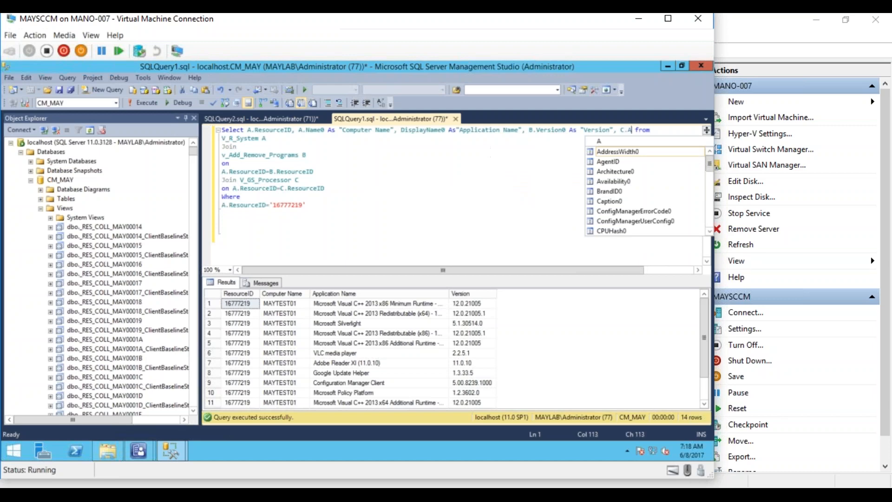
type("d")
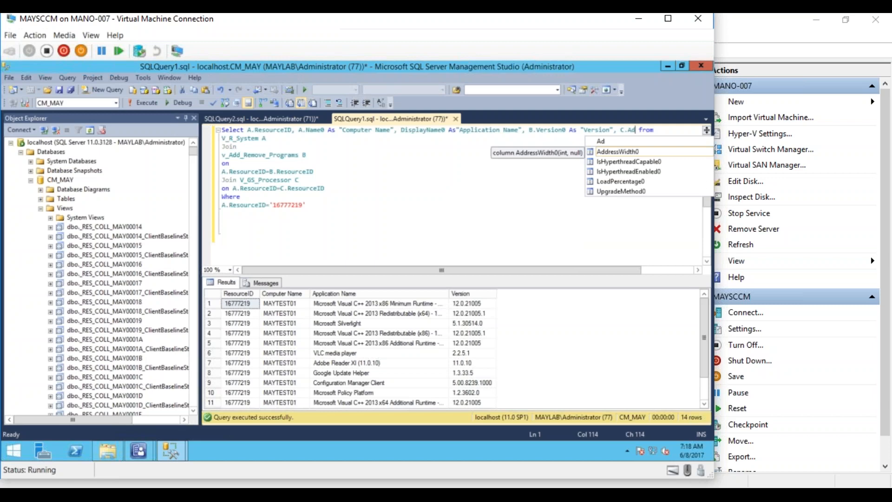
double_click(617, 156)
left_click(516, 210)
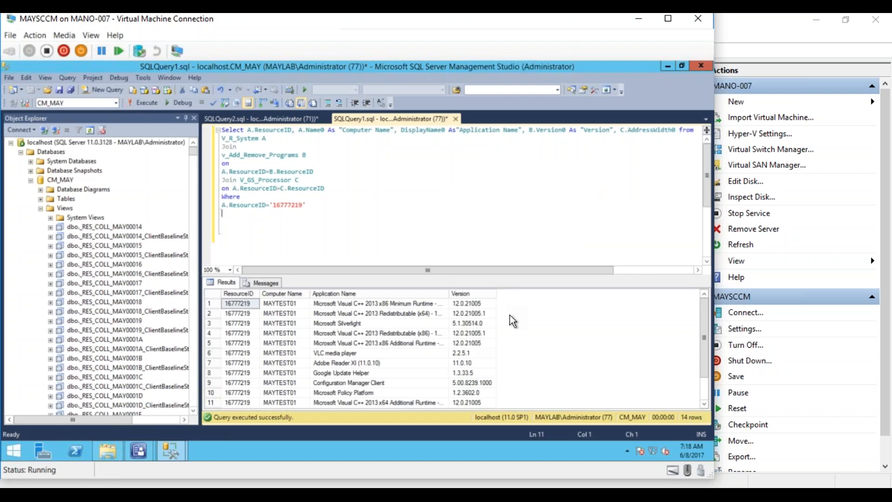
left_click(623, 270)
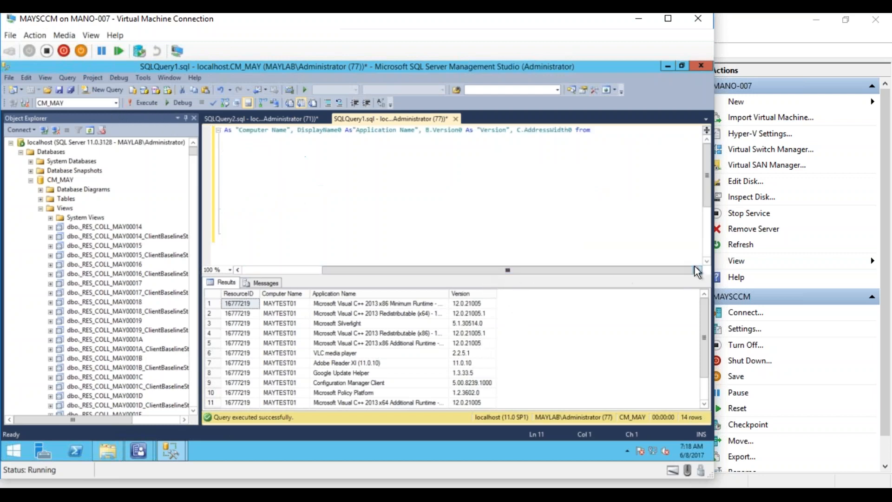
left_click(576, 132)
type("AS ")
type("\"Archite")
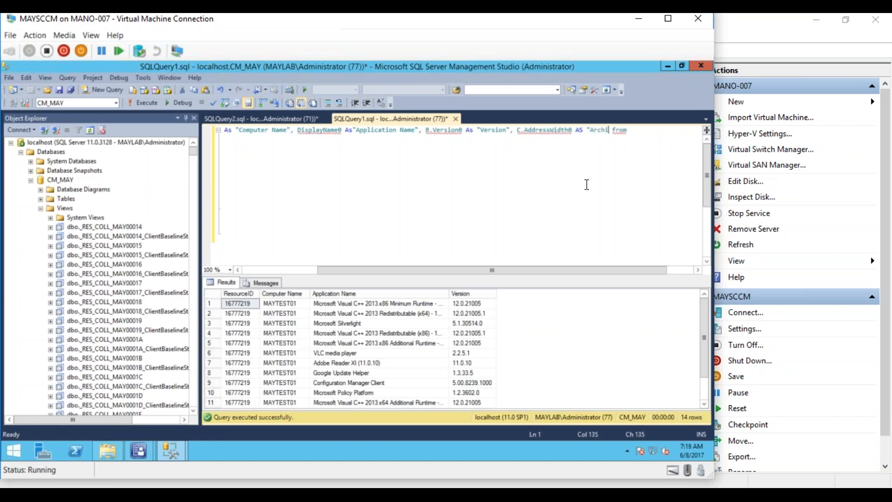
type("cture\"")
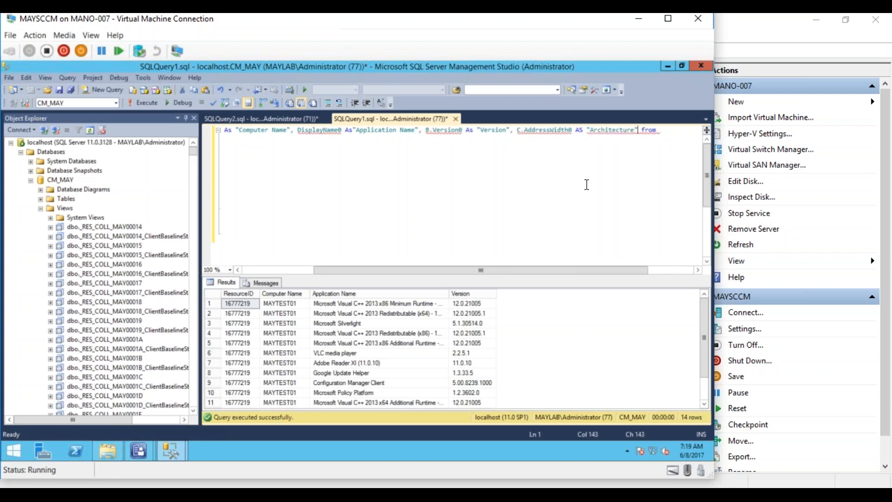
left_click(587, 185)
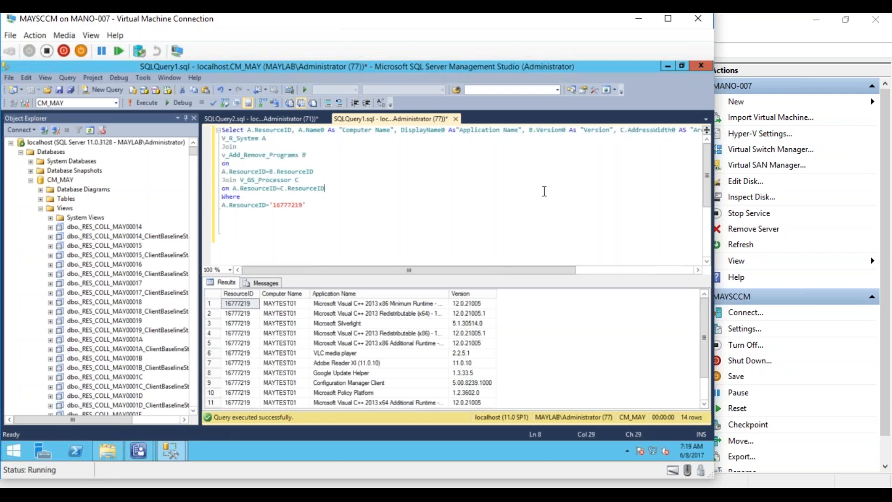
- Rerun the join query to show the Architecture column, then bring up the Notepad requirements notes
left_click(144, 103)
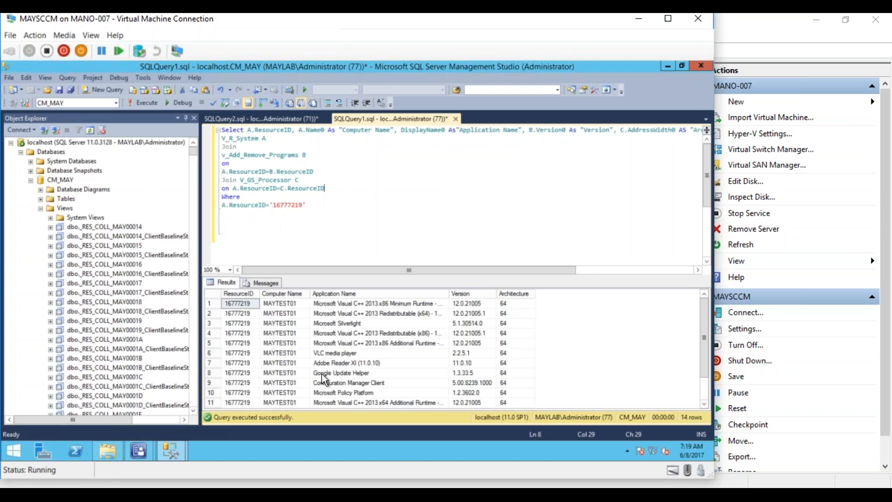
mouse_move(137, 450)
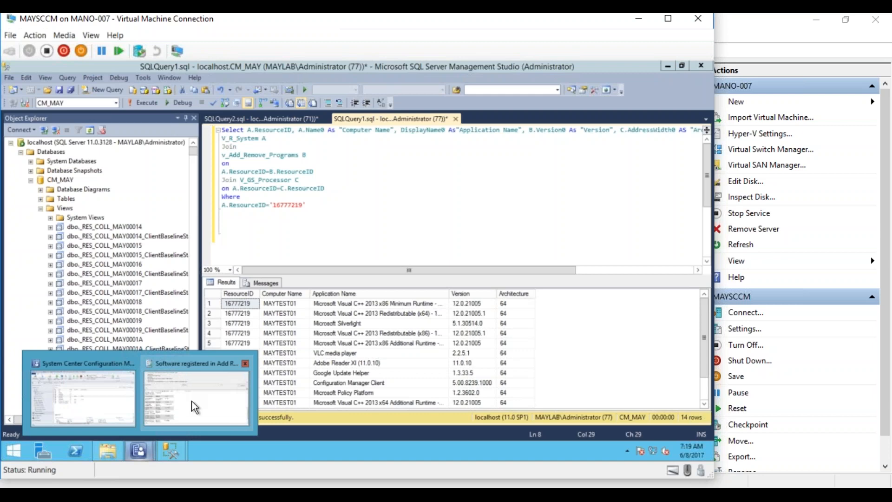
left_click(156, 494)
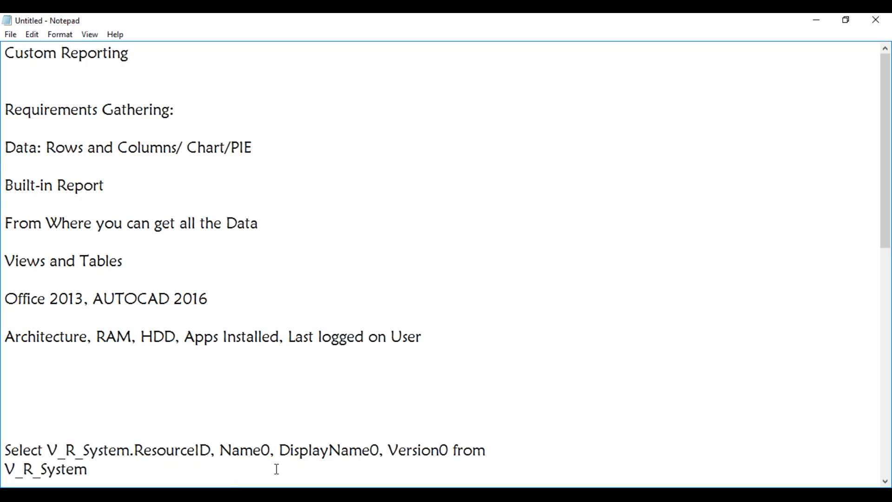
- Minimize the Notepad requirements notes, briefly reopen them, then minimize again to the query
left_click(816, 20)
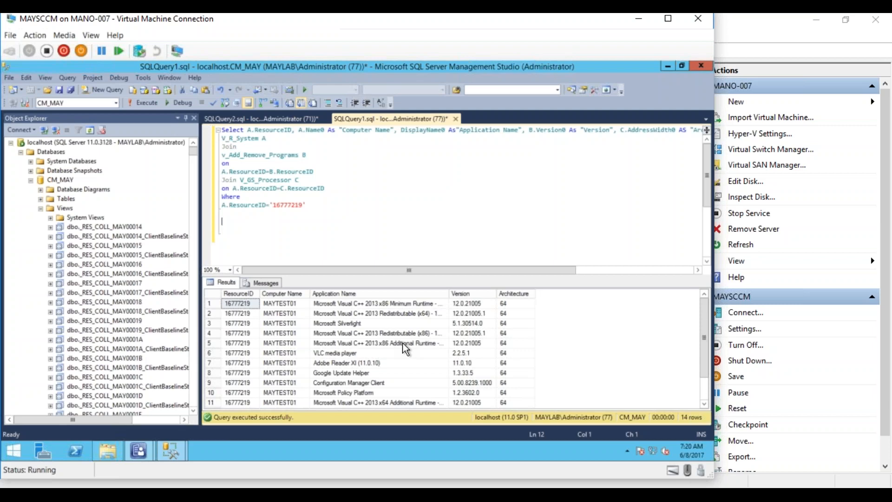
left_click(203, 494)
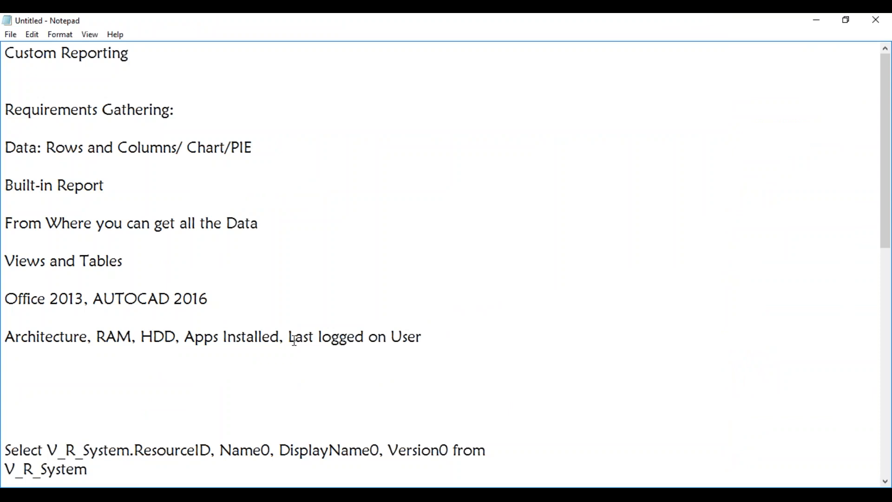
left_click(274, 343)
left_click(817, 20)
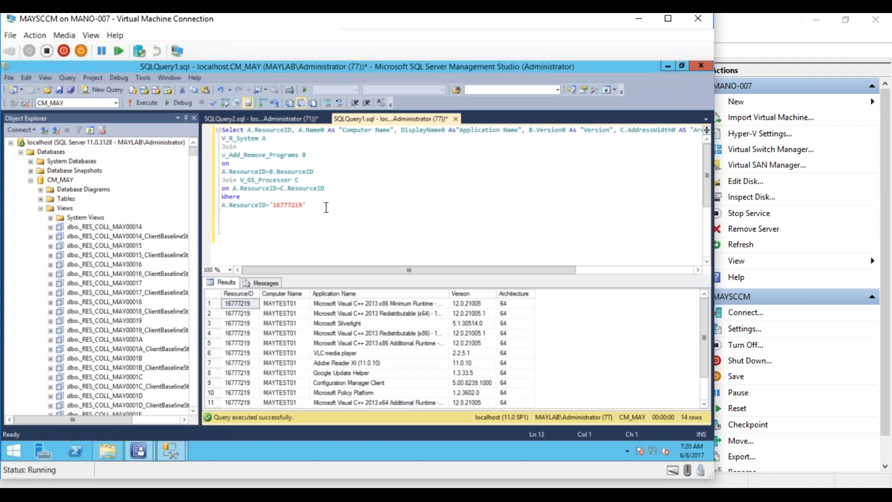
- Select the whole three-view join query, from the A.ResourceID line up to line 1
left_click_drag(311, 207, 221, 132)
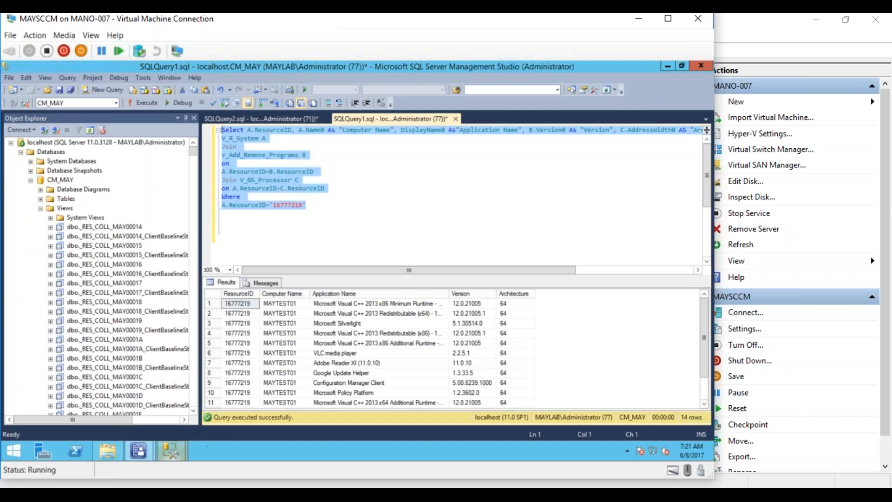
mouse_move(165, 450)
left_click(200, 372)
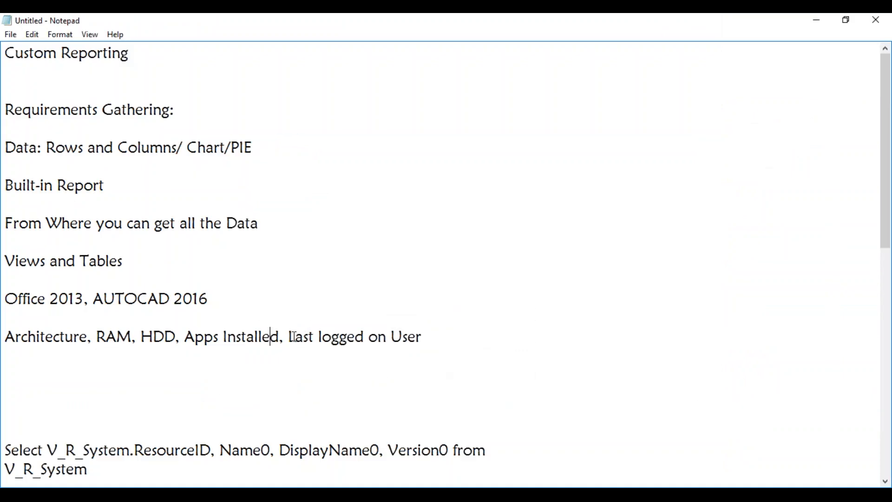
left_click_drag(289, 337, 422, 337)
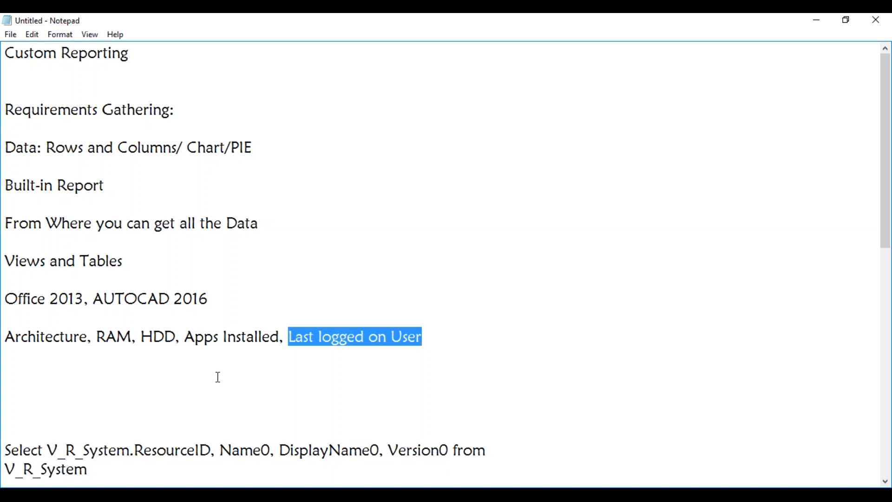
mouse_move(176, 494)
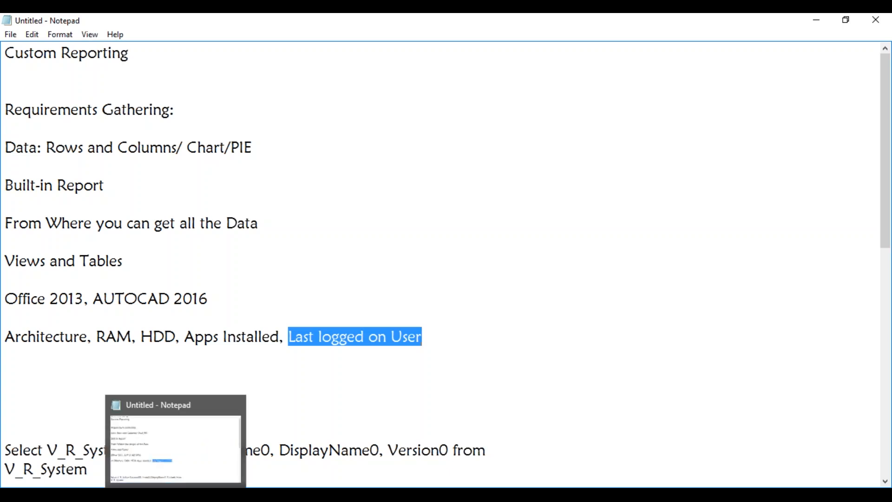
left_click(304, 412)
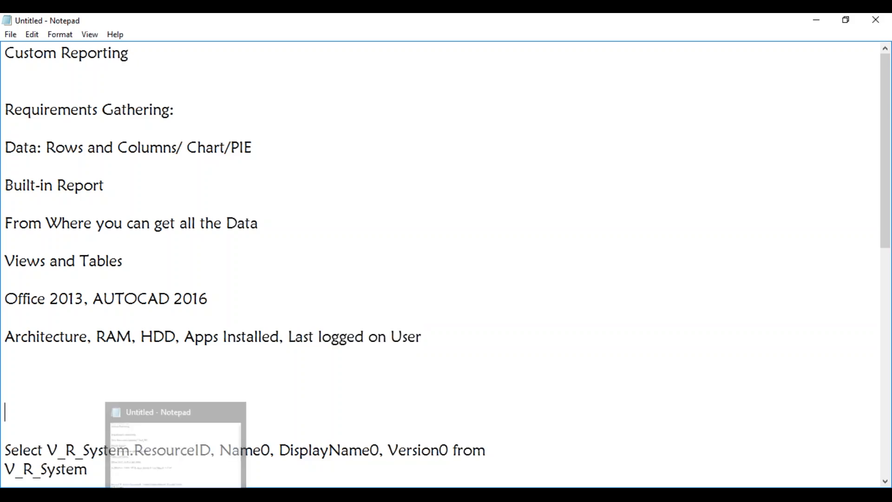
left_click(177, 495)
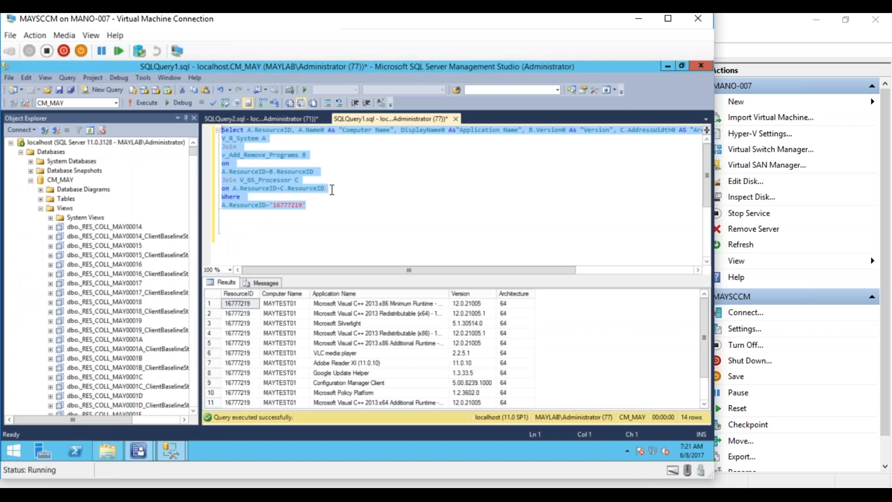
left_click(318, 213)
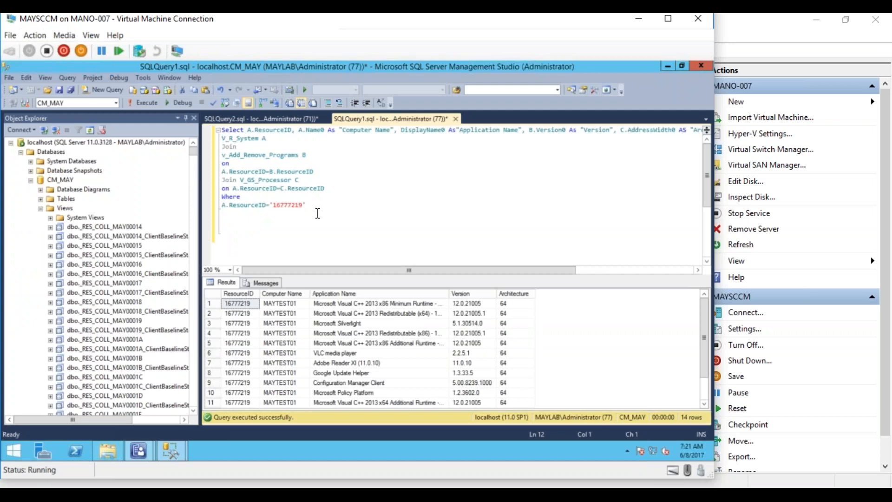
key("shift+Up")
key("shift+Up")
key("shift+Up")
key("shift+Up")
key("shift+Up")
key("shift+Up")
key("shift+Up")
key("shift+Up")
key("shift+Up")
key("shift+Up")
key("shift+Up")
left_click(337, 222)
- From the Configuration Manager console, open Monitoring > Reporting and follow the Report Manager link
left_click(135, 453)
left_click(96, 402)
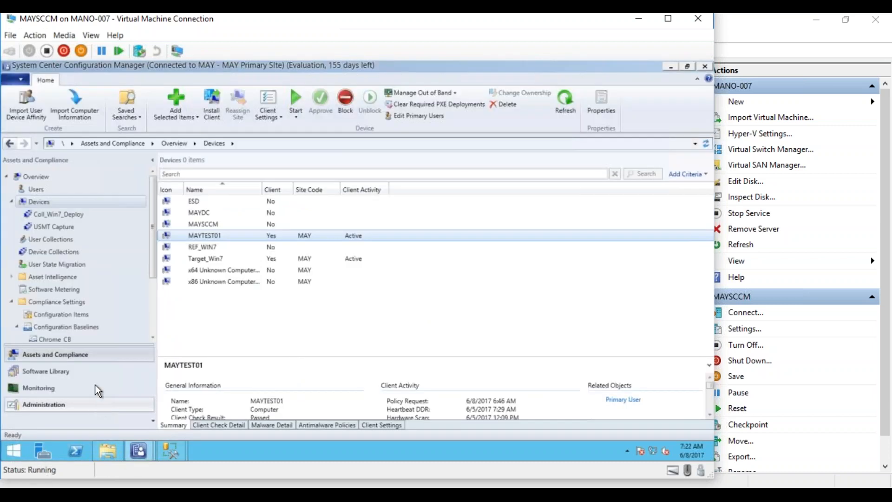
left_click(49, 386)
left_click_drag(153, 253, 153, 172)
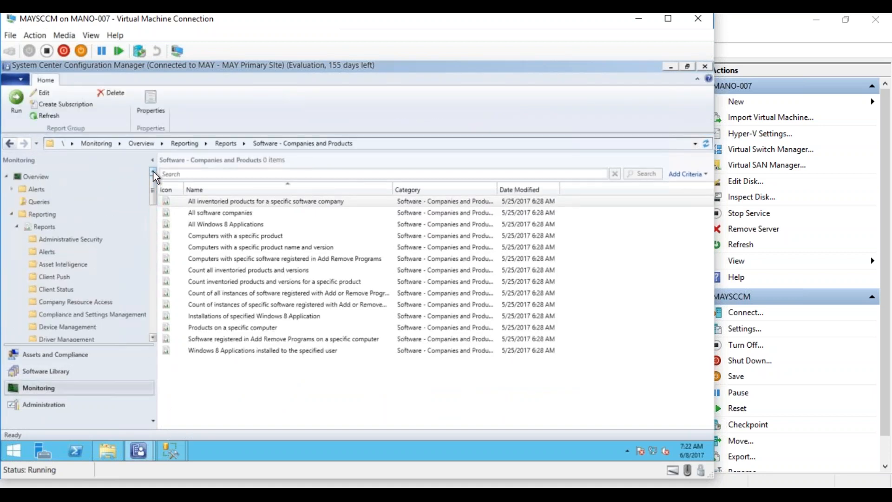
left_click(45, 213)
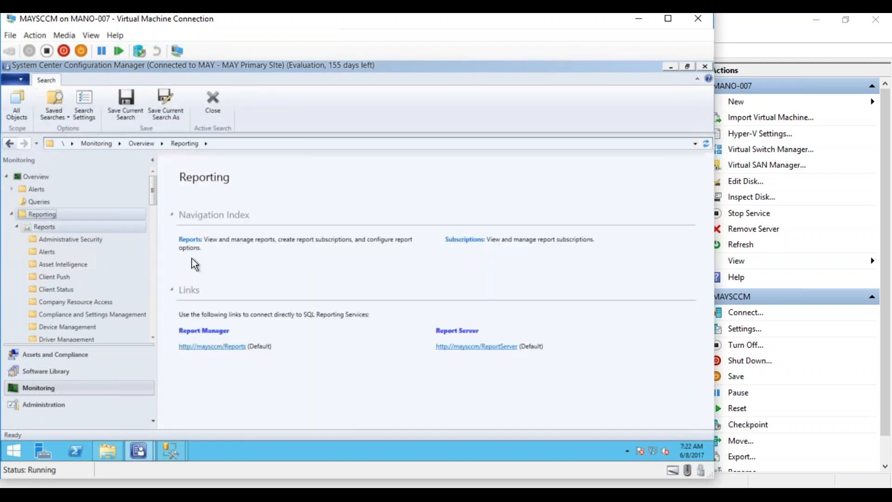
left_click(223, 348)
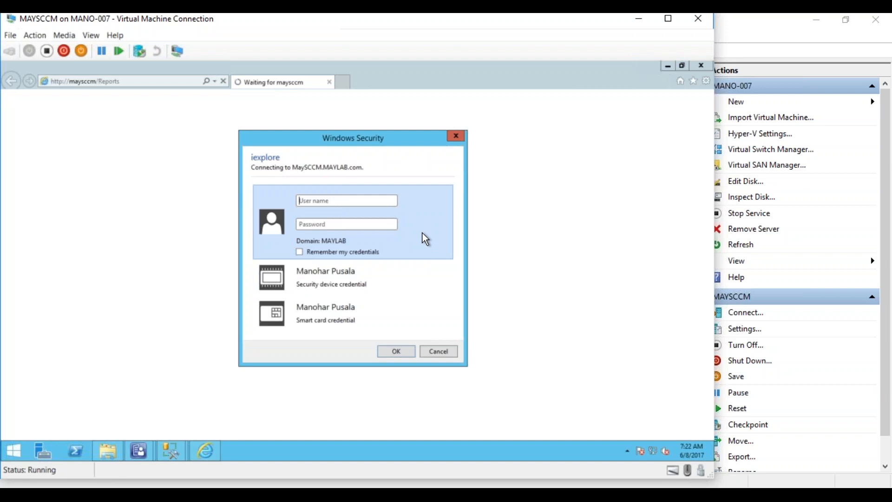
- Sign in with the administrator user name and password, postpone browser setup, and launch Report Builder
type("Administrator")
key("Tab")
type("**********")
key("Return")
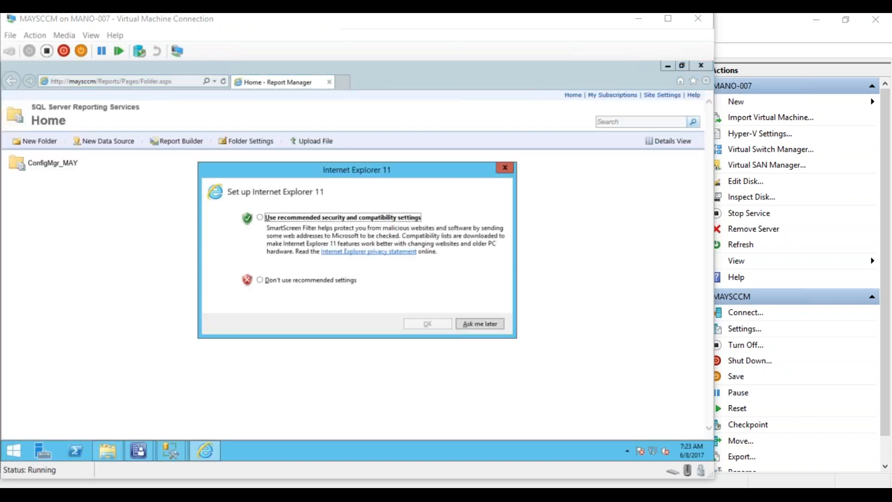
left_click(491, 323)
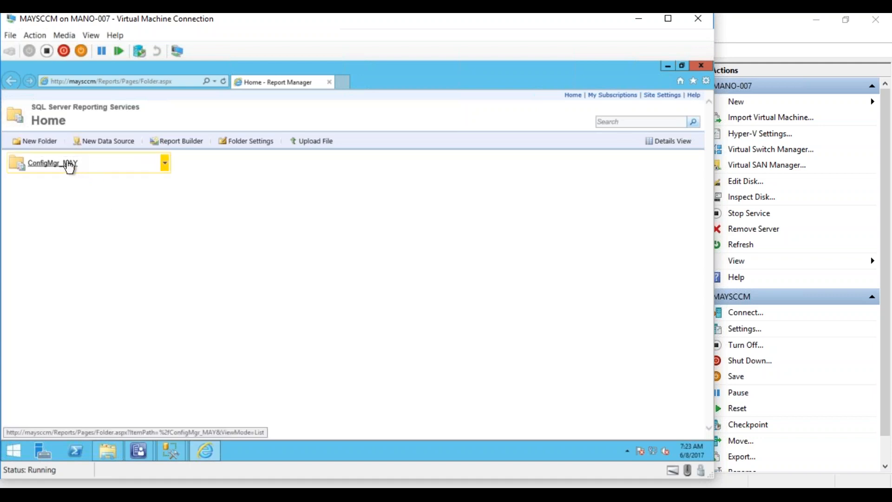
left_click(169, 148)
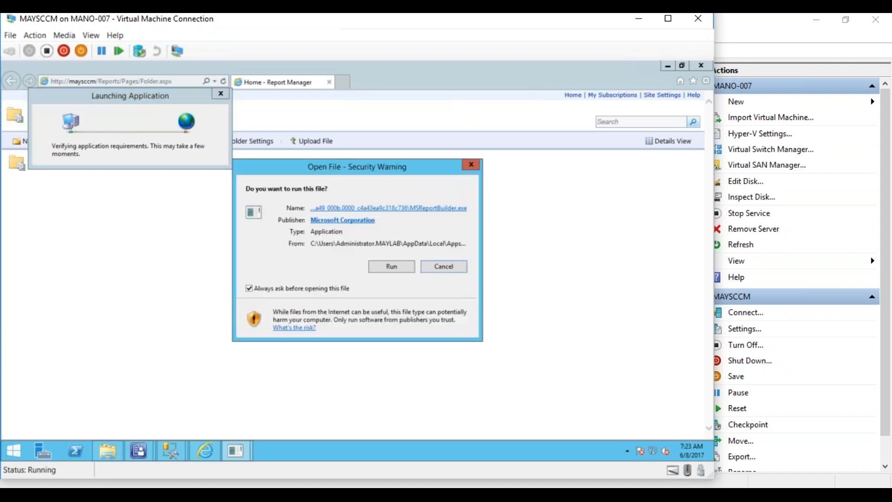
- Allow MSReportBuilder.exe to run from the security warning
left_click(390, 267)
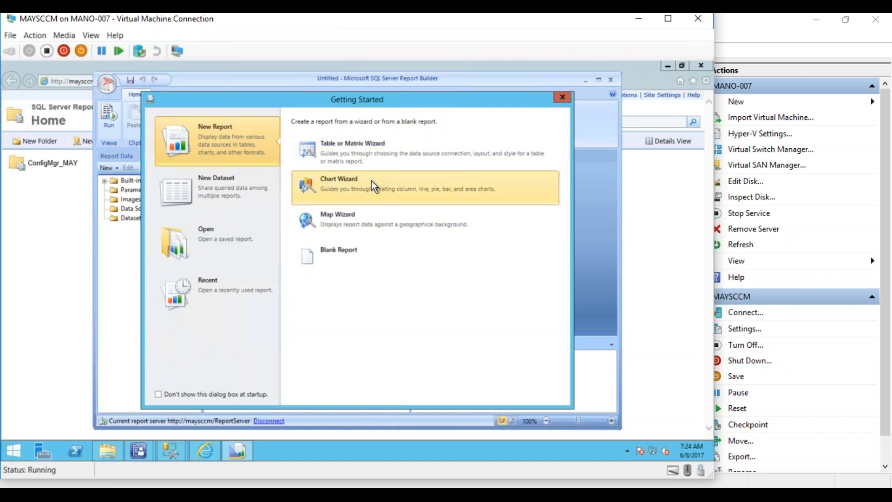
- Start a blank report titled 'Hardware Information: Computers' and bring up the Insert ribbon options
left_click(339, 269)
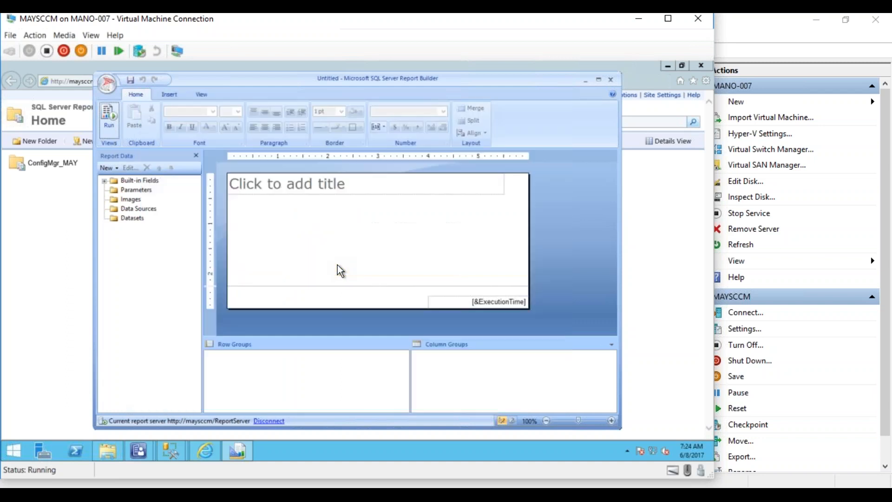
left_click(348, 183)
left_click(325, 184)
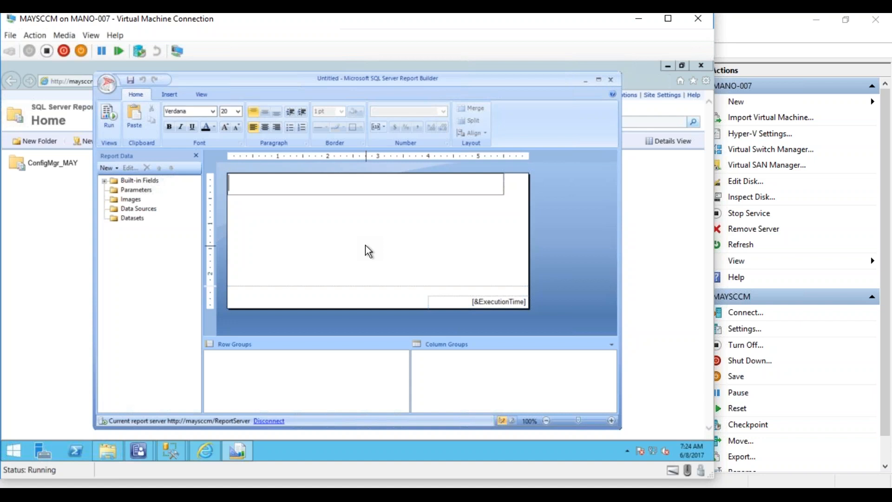
type("Hardware Information ")
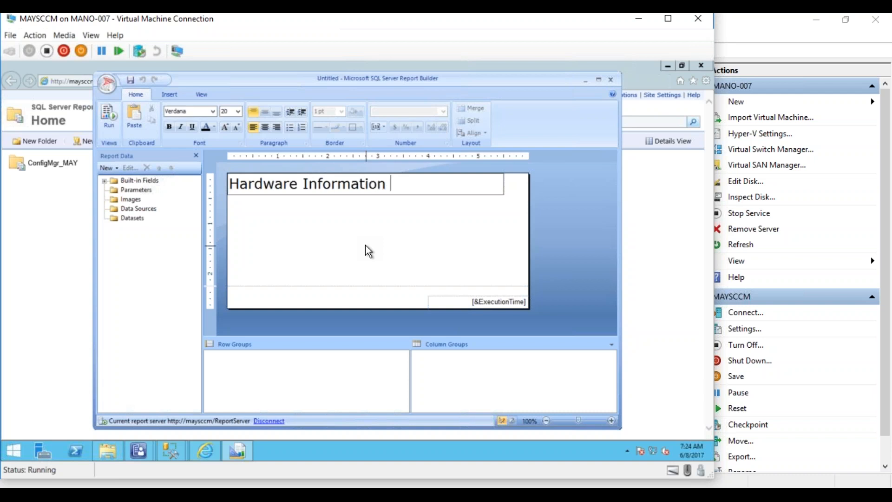
type("about")
key("BackSpace")
key("BackSpace")
key("BackSpace")
key("BackSpace")
key("BackSpace")
key("BackSpace")
key("BackSpace")
type(": Computers")
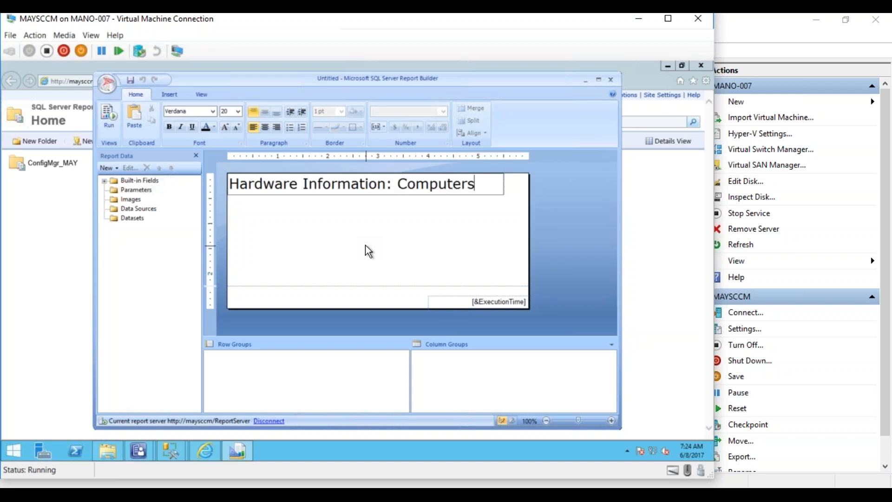
left_click(454, 249)
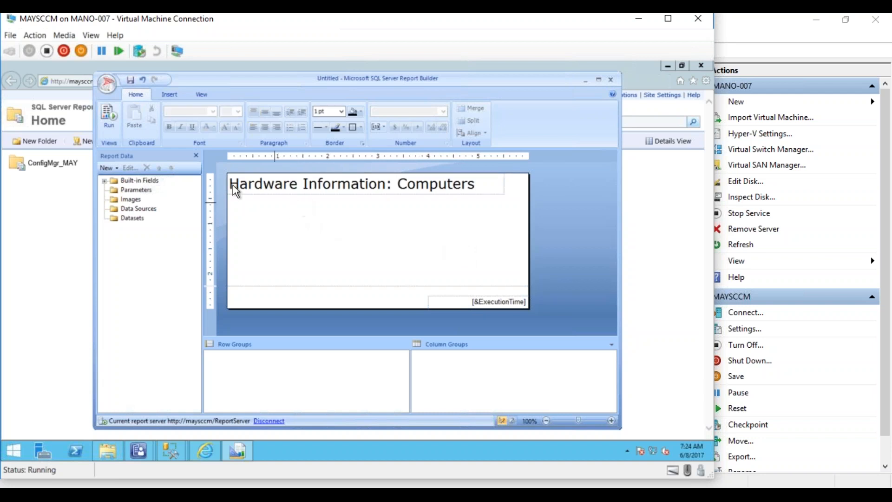
left_click(168, 97)
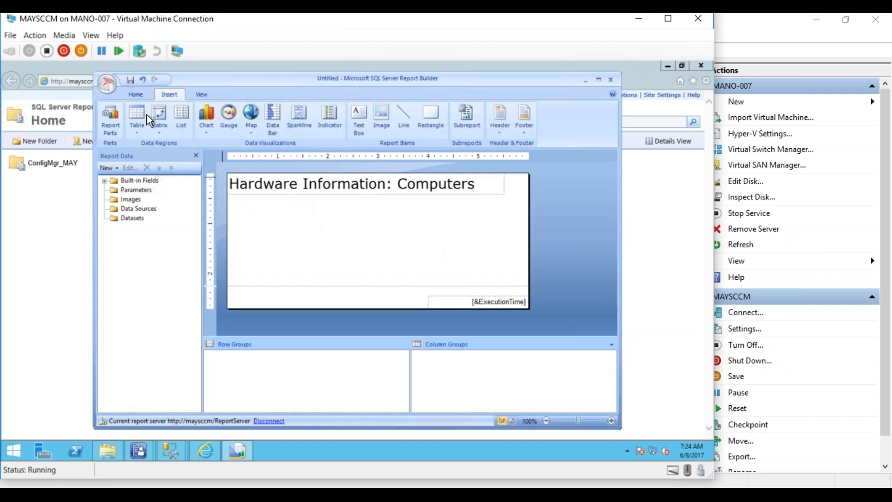
- Start the Table Wizard with a new dataset on ConfigMgr_MAY as the current Windows user, editing the query as text
left_click(138, 129)
left_click(160, 145)
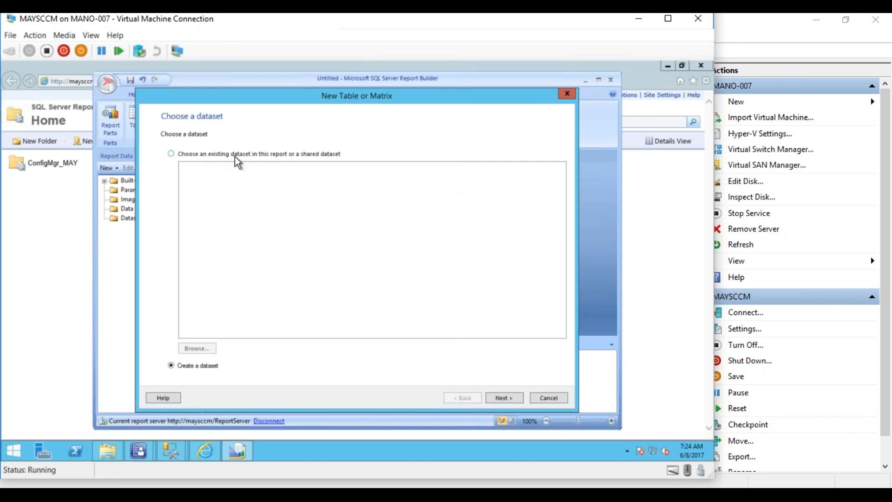
left_click(500, 398)
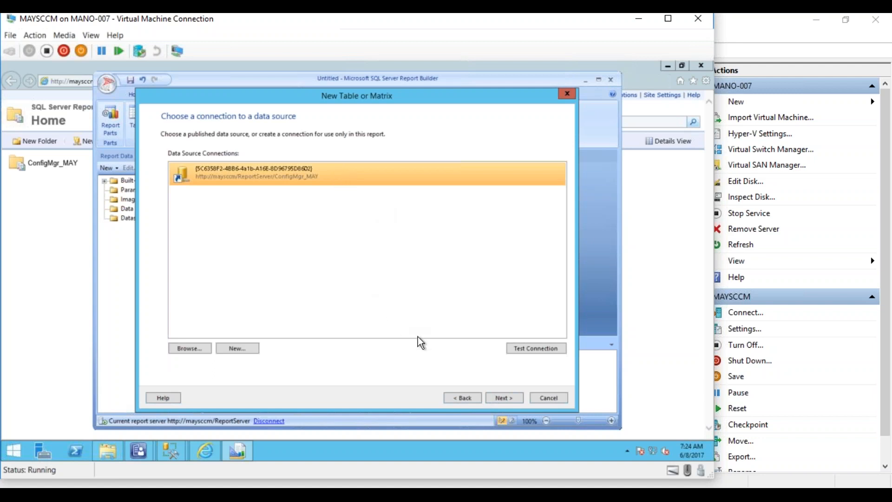
left_click(504, 398)
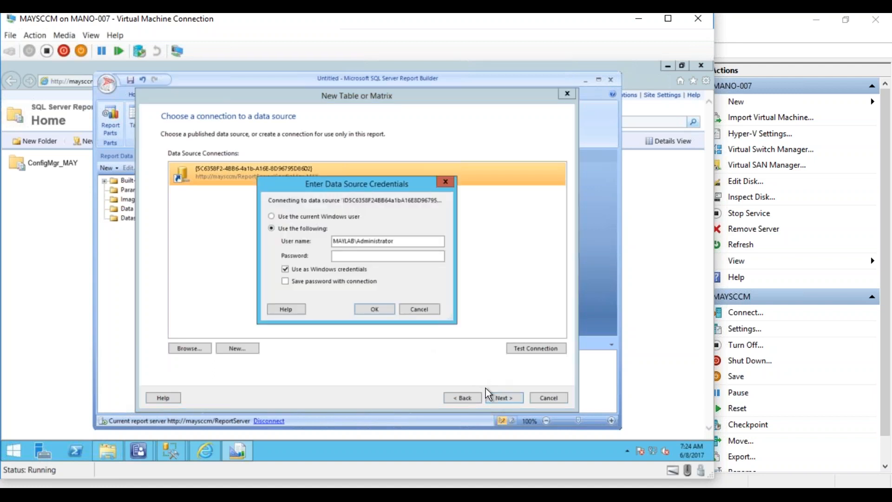
left_click(326, 216)
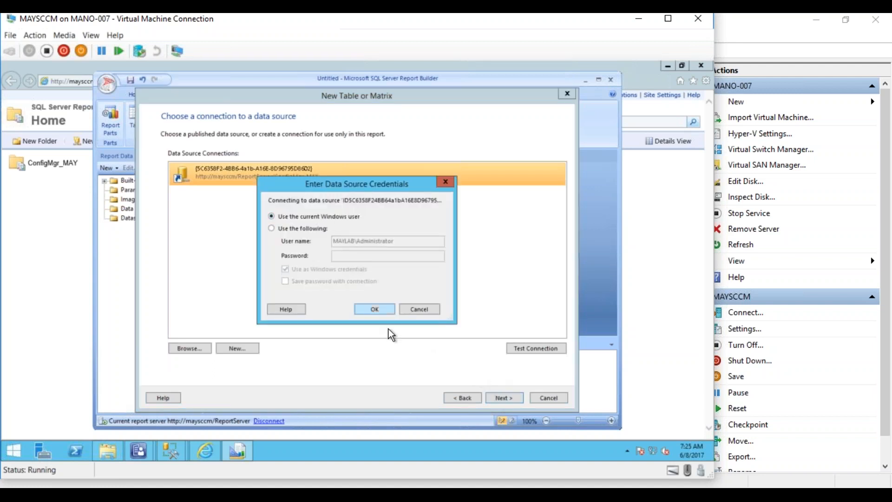
left_click(384, 310)
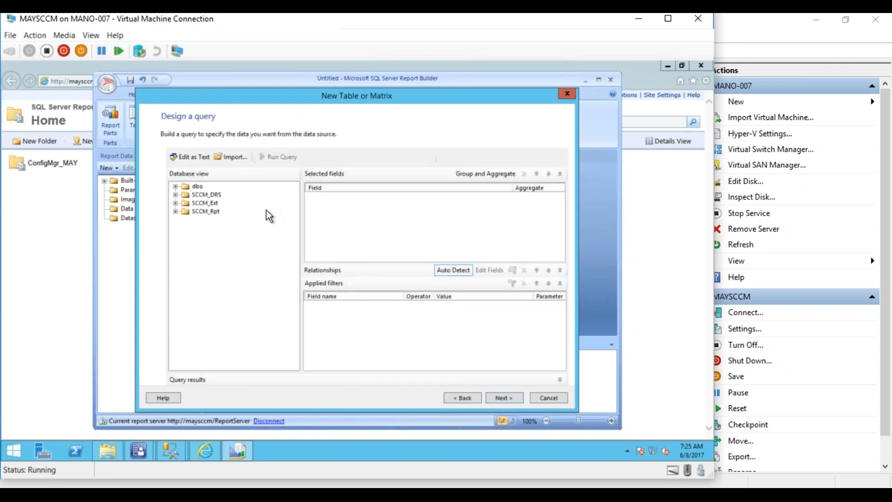
left_click(188, 158)
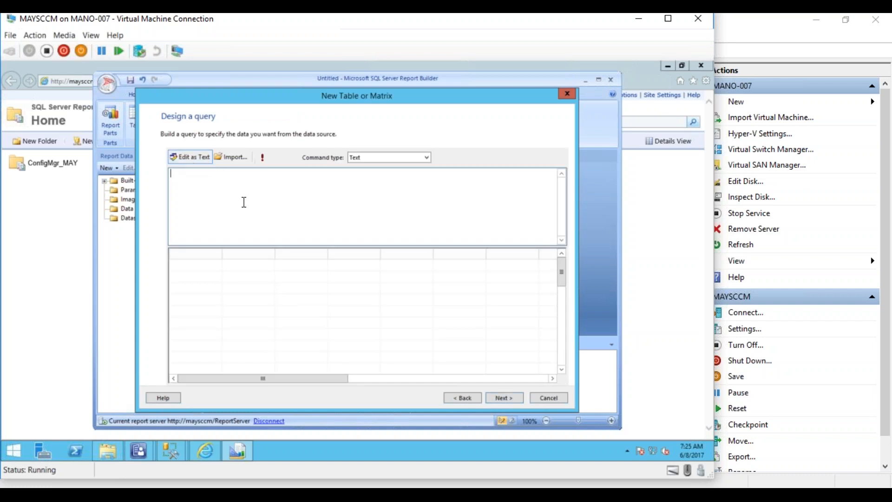
- Bring the SQLQuery1 join query window forward in Management Studio
left_click(167, 452)
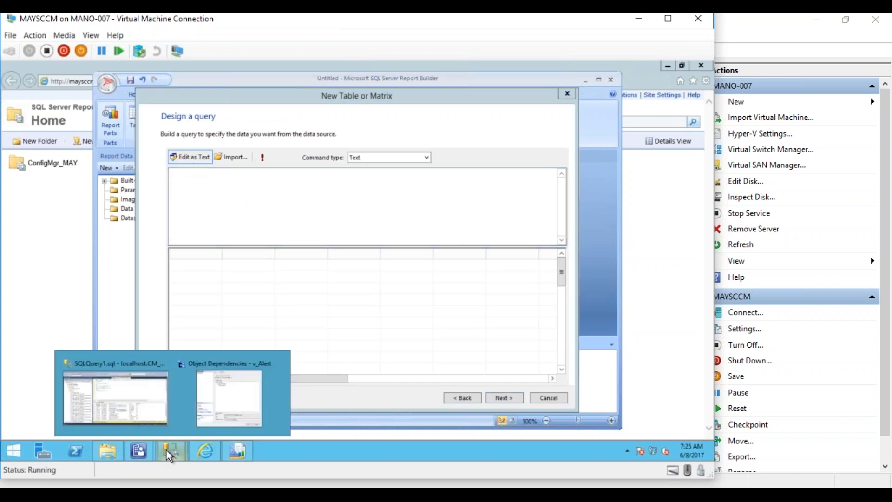
left_click(211, 396)
left_click(173, 450)
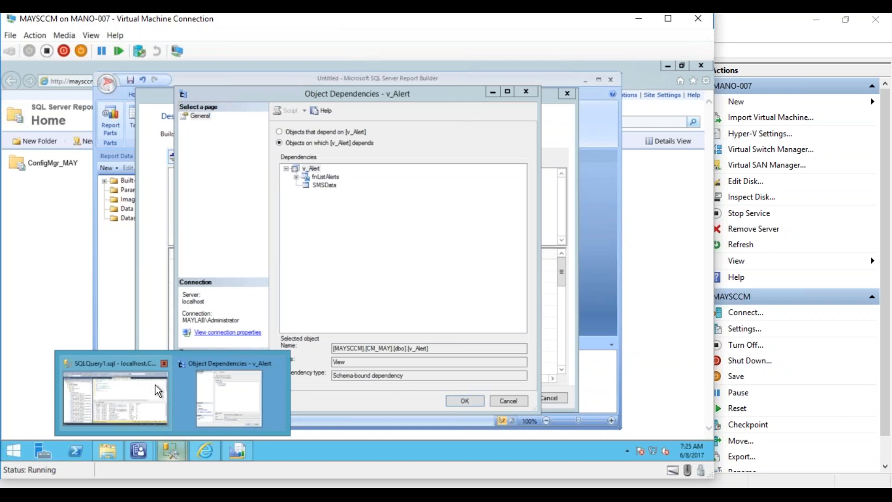
left_click(155, 386)
left_click(330, 217)
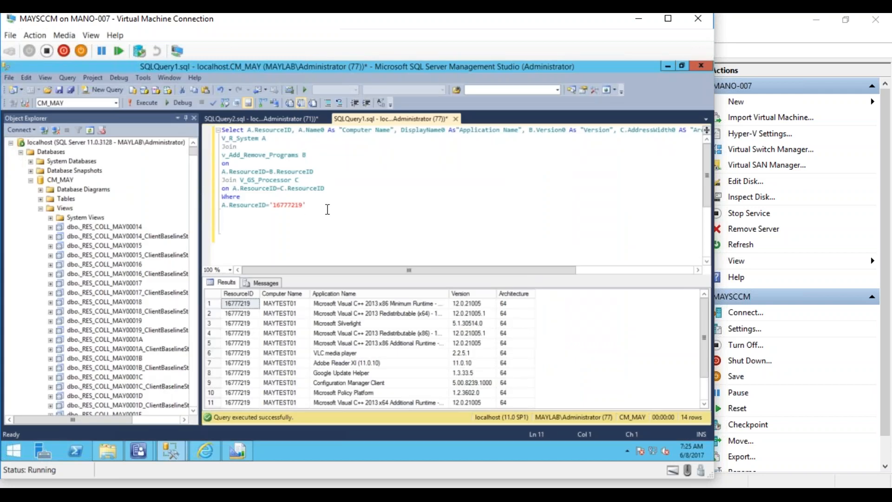
- Delete the Where ResourceID filter lines, select the remaining join query, and return to Report Builder
key("ctrl+a")
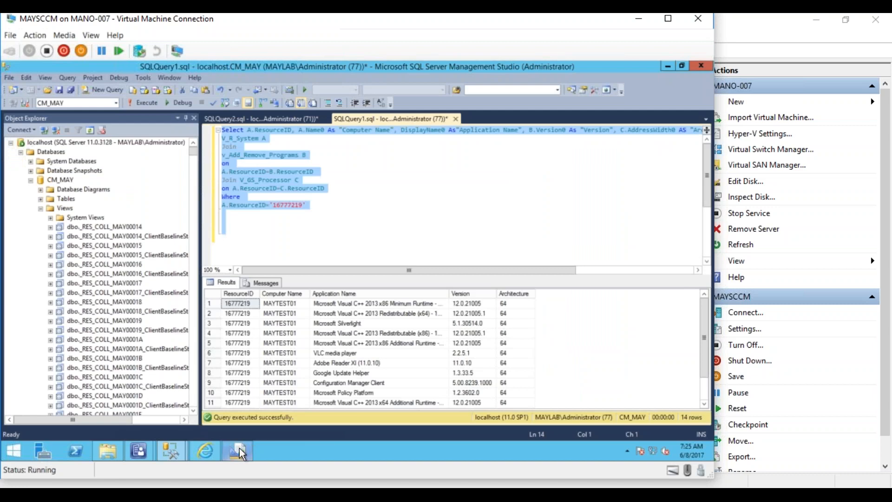
left_click(332, 232)
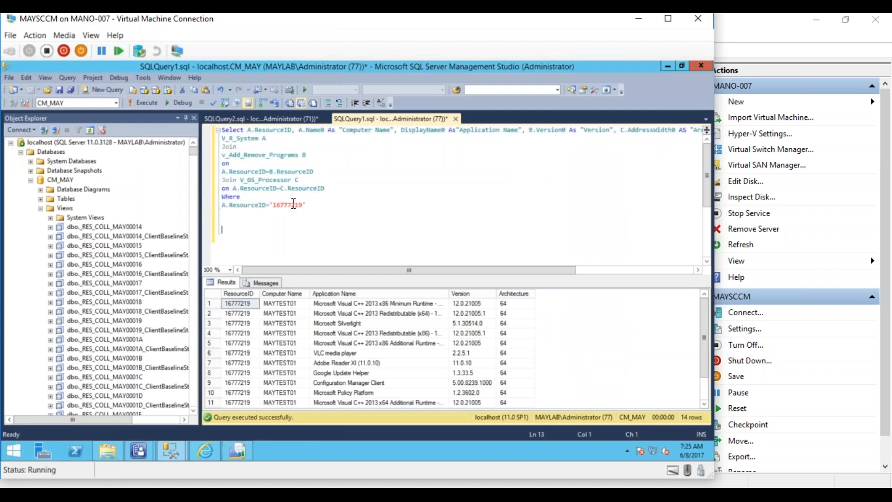
left_click_drag(313, 207, 218, 196)
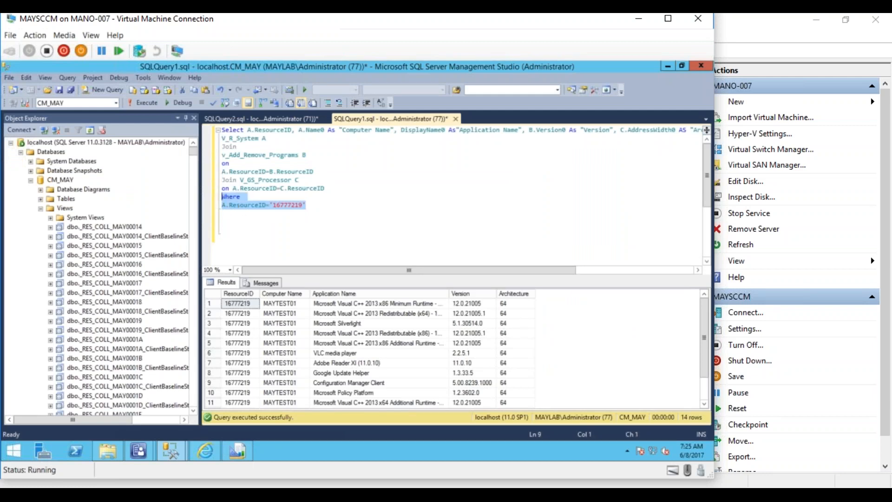
key("Delete")
left_click_drag(342, 186, 221, 131)
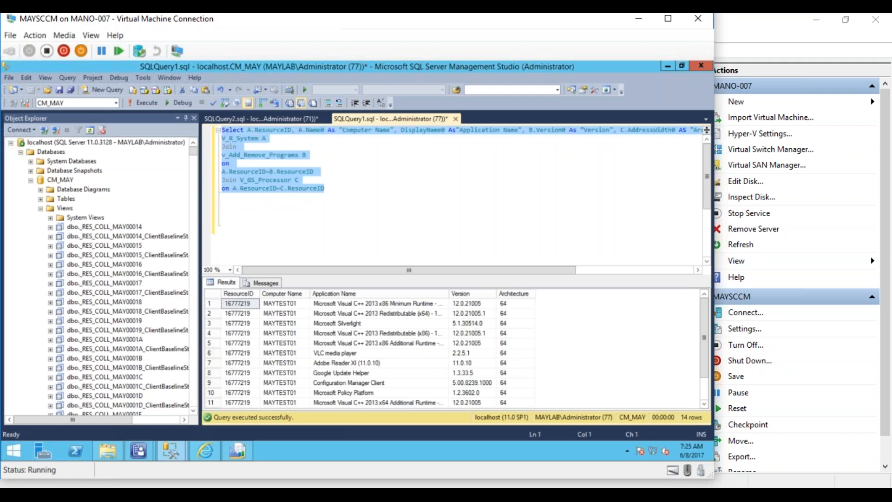
left_click(237, 450)
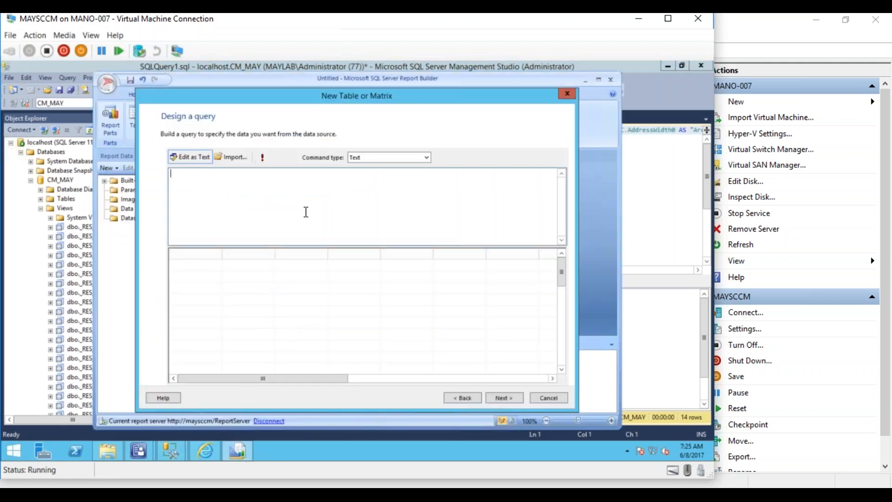
- Paste the v_R_System, v_Add_Remove_Programs and V_GS_Processor join query, run it to preview rows, and continue
type("Select A.ResourceID, A.Name0 As \"Computer Name\", DisplayName0 As\"Application Name\", B.Version0 As \"Version\", C.AddressWidth0 AS \"Architecture\" from V_R_System A Join v_Add_Remove_Programs B on A.ResourceID=B.ResourceID Join V_GS_Processor C on A.ResourceID=C.ResourceID")
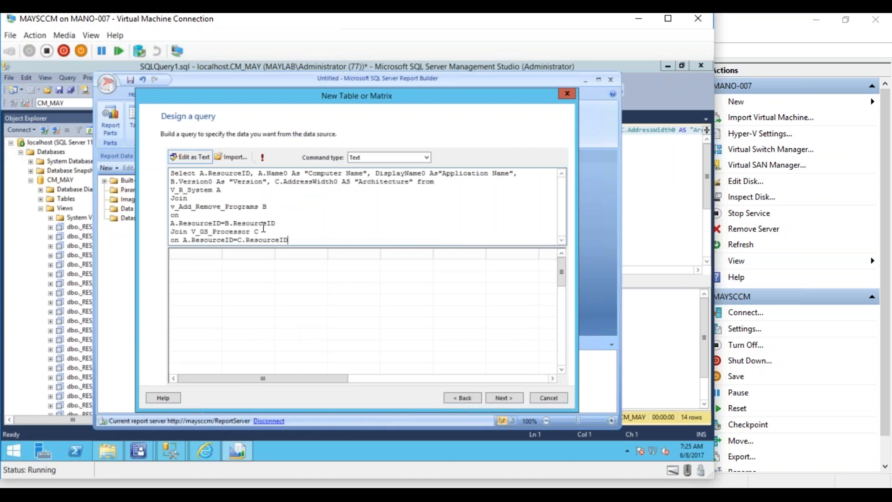
left_click(264, 160)
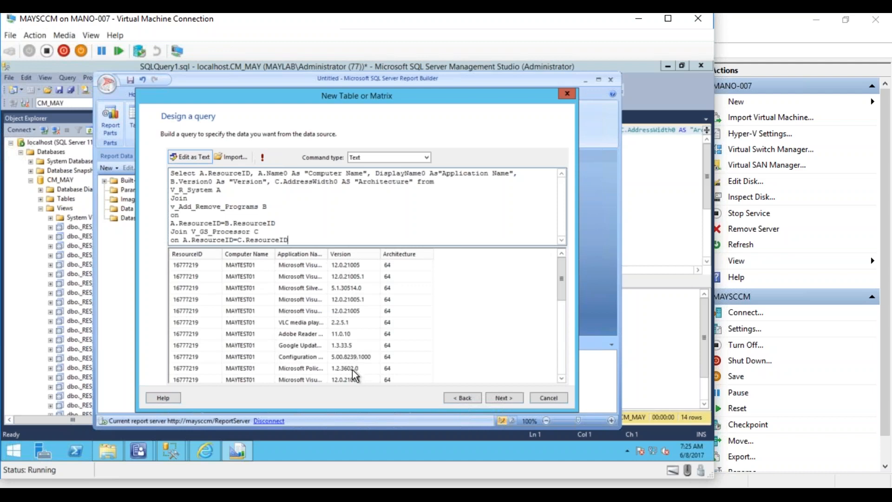
left_click(506, 400)
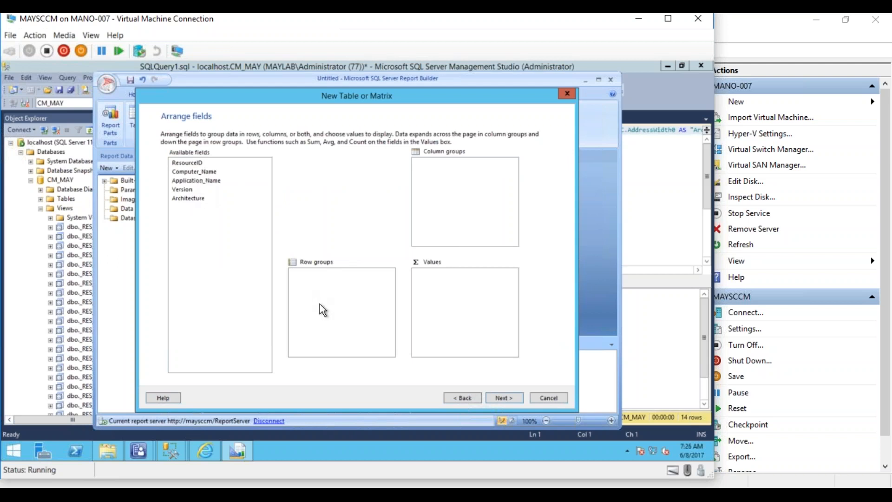
- Add ResourceID, Computer_Name, Application_Name, Version and Architecture to the table's Values
left_click_drag(188, 163, 460, 277)
left_click_drag(197, 171, 445, 303)
left_click_drag(206, 180, 456, 313)
left_click_drag(192, 191, 465, 344)
left_click_drag(194, 199, 460, 325)
- Change ResourceID's aggregate from Sum to First, also switching Version's aggregate
left_click(512, 275)
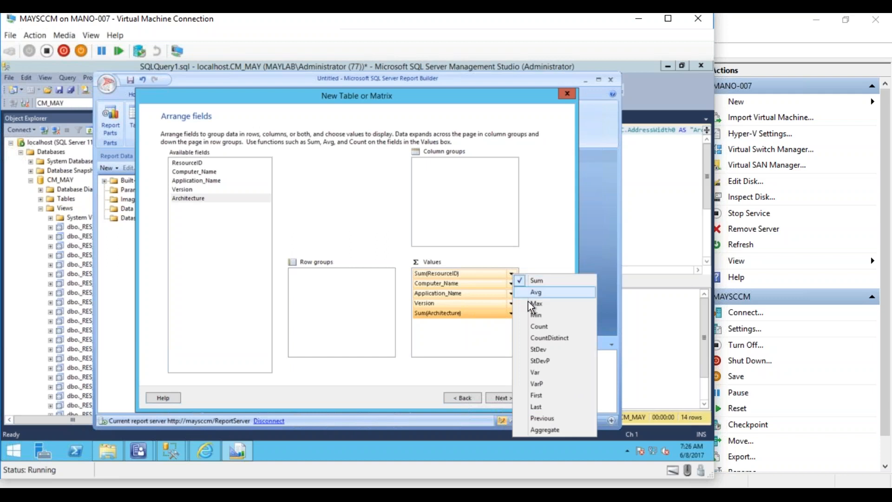
left_click(538, 395)
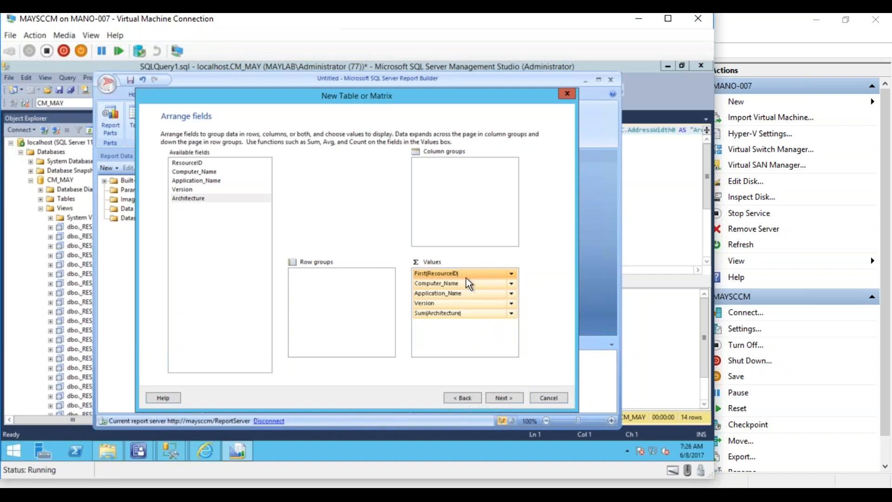
left_click(511, 312)
left_click(531, 270)
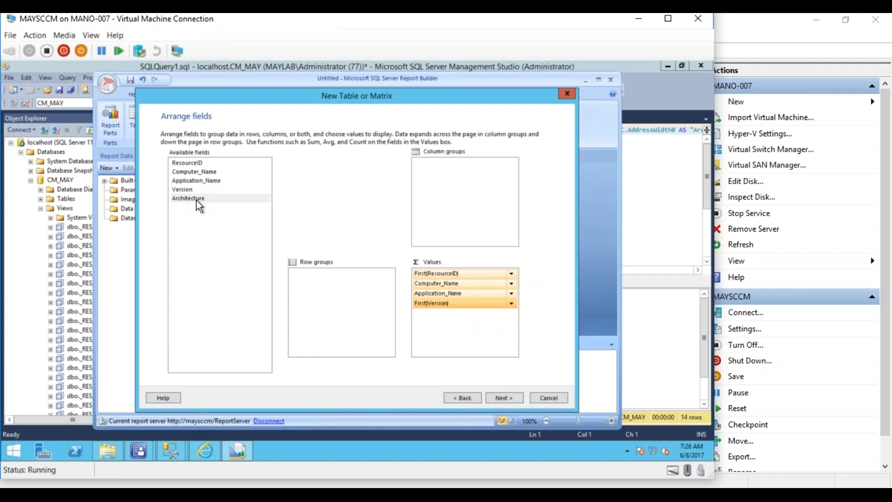
- Re-add Architecture at the top of Values and set its aggregate to First
left_click_drag(194, 199, 430, 336)
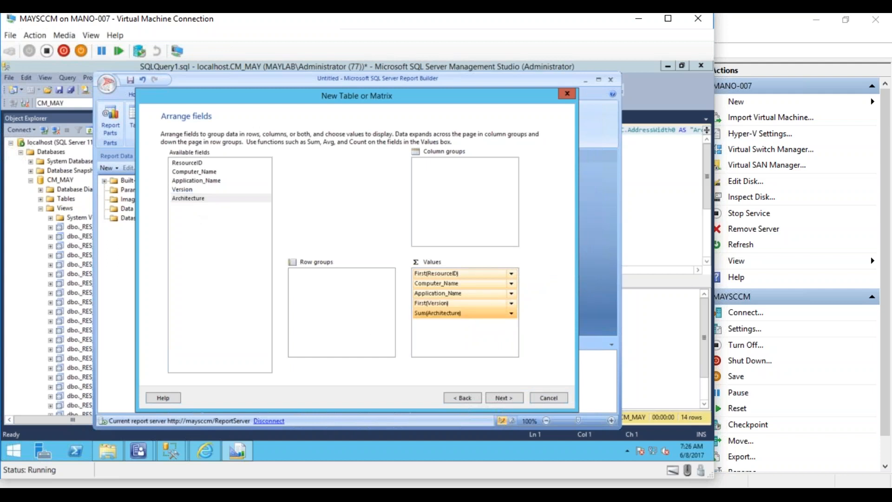
left_click(512, 314)
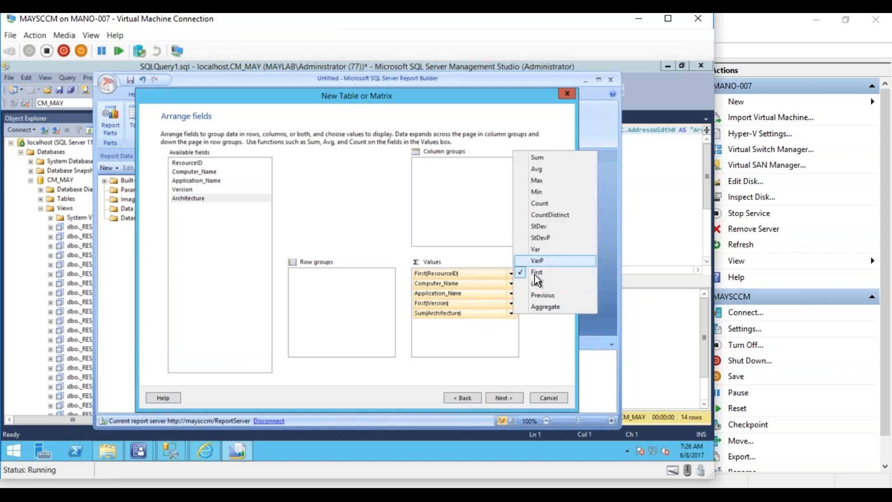
left_click(484, 329)
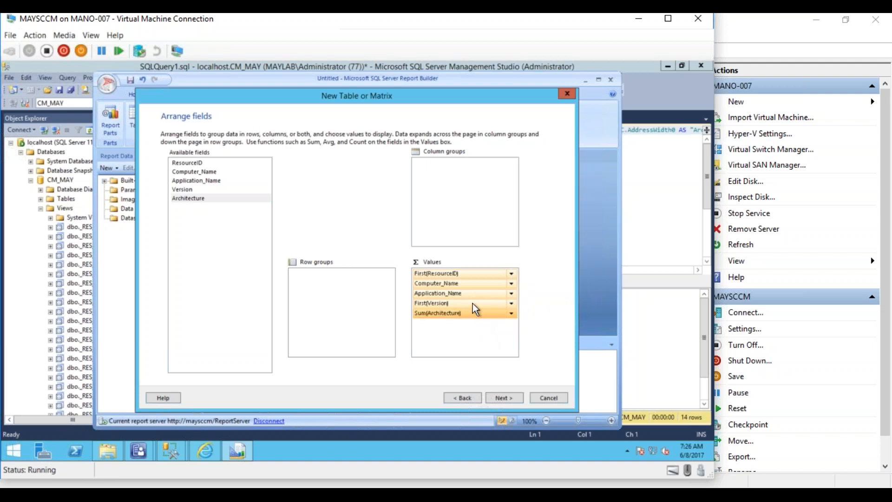
left_click(511, 314)
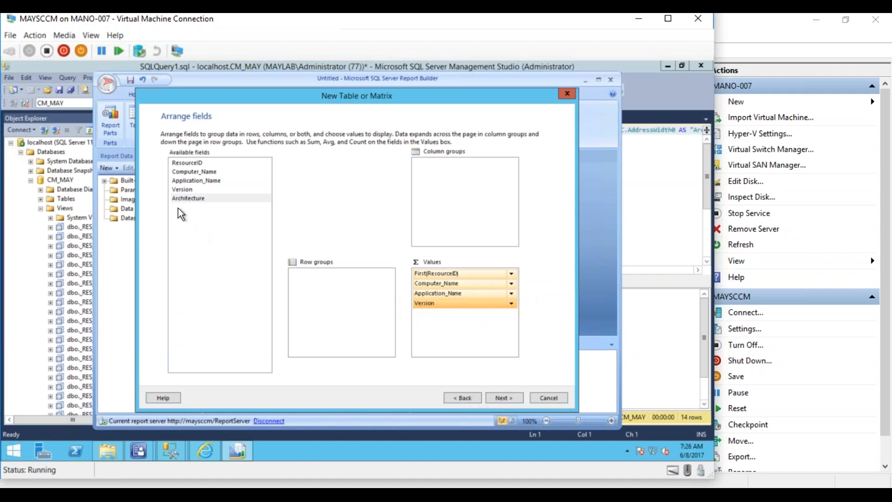
left_click_drag(183, 199, 486, 273)
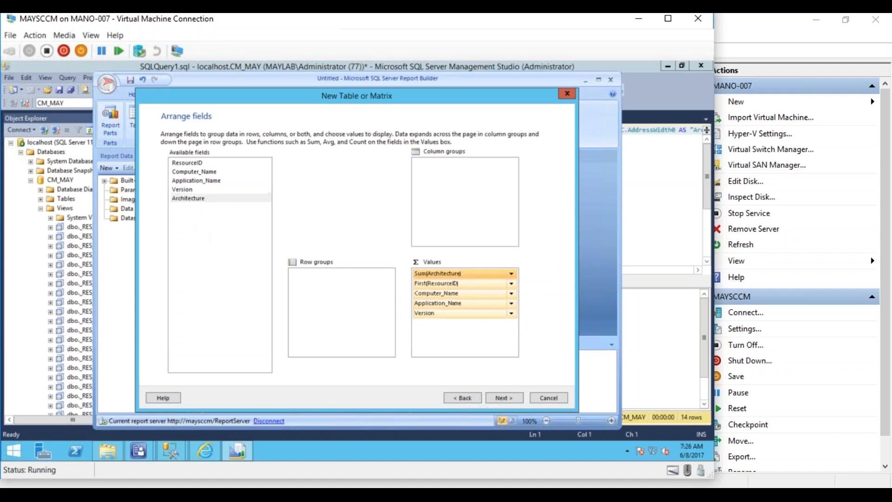
left_click(511, 274)
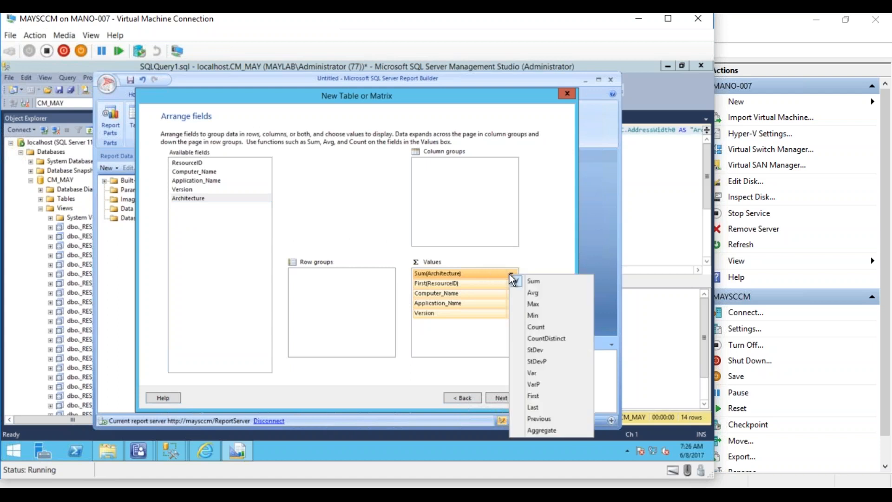
left_click(525, 395)
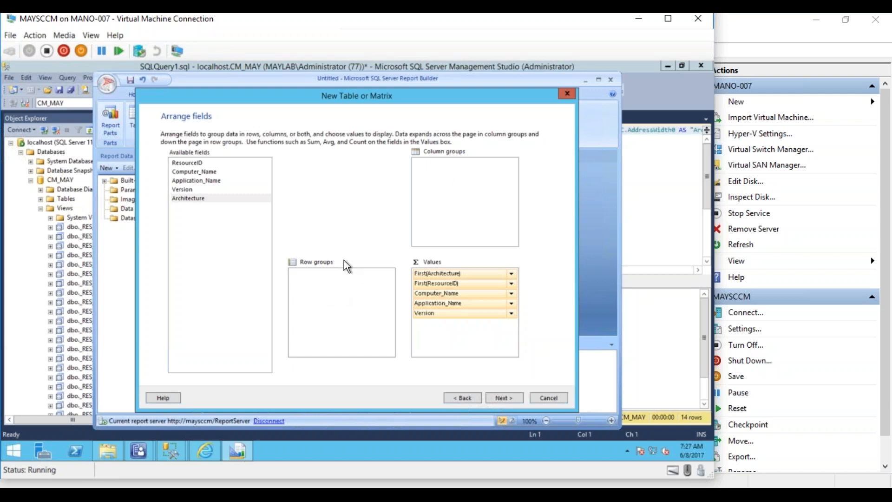
- Move First(Architecture) to the last position in the table wizard's Values
left_click(501, 396)
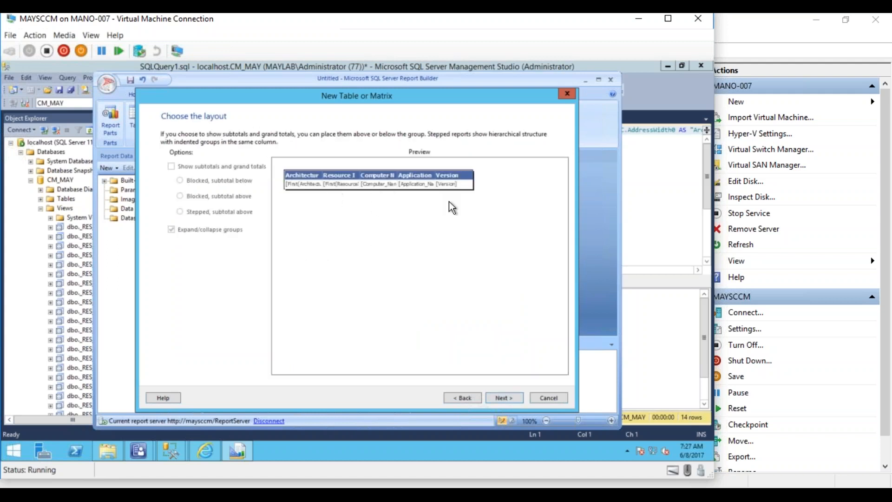
left_click(498, 399)
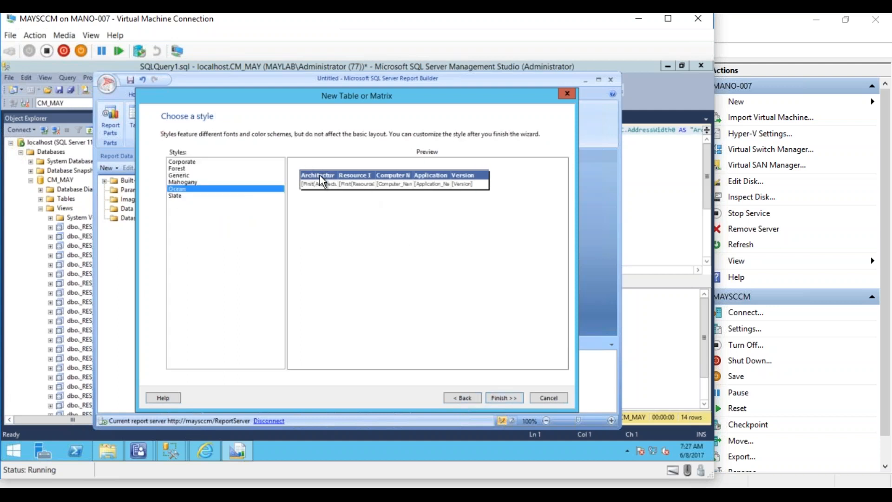
left_click(459, 398)
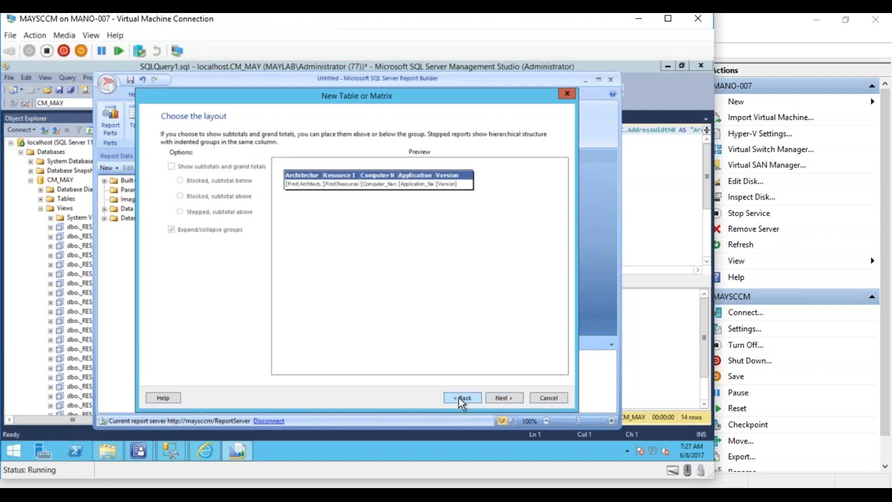
left_click(459, 398)
left_click_drag(468, 275, 470, 336)
left_click(504, 398)
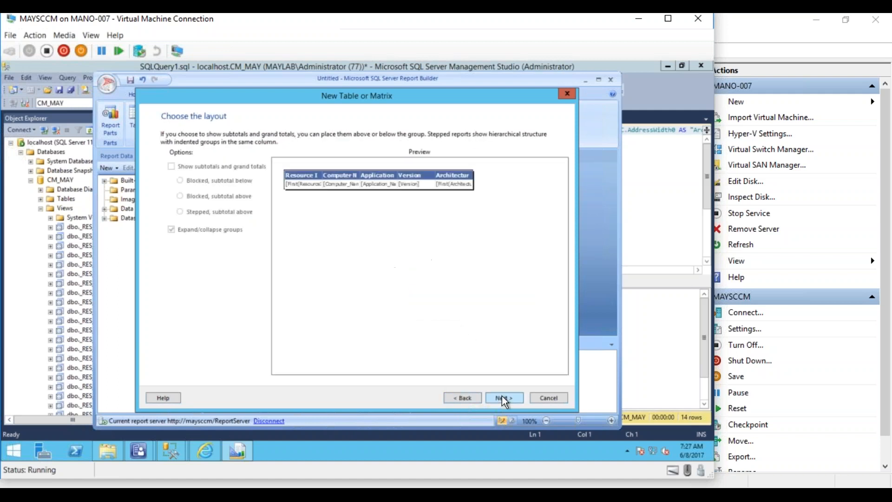
left_click(504, 399)
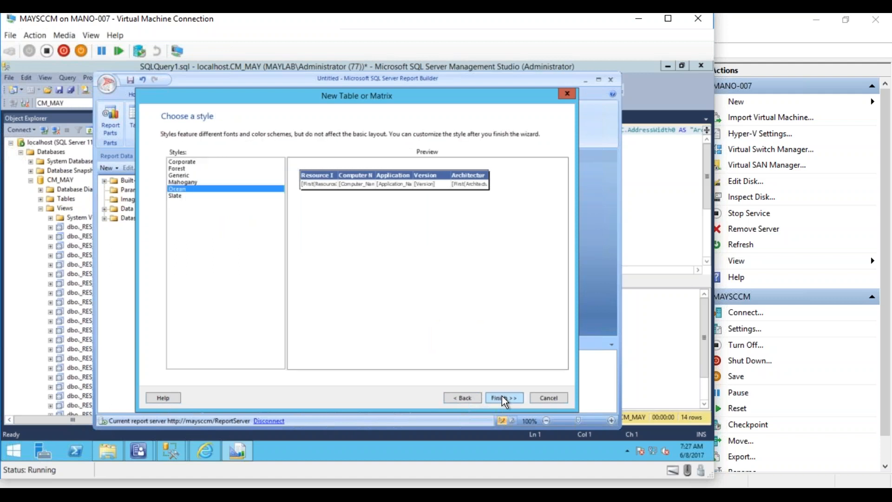
- Apply the Corporate style and finish the wizard to place the table
left_click(177, 182)
left_click(178, 175)
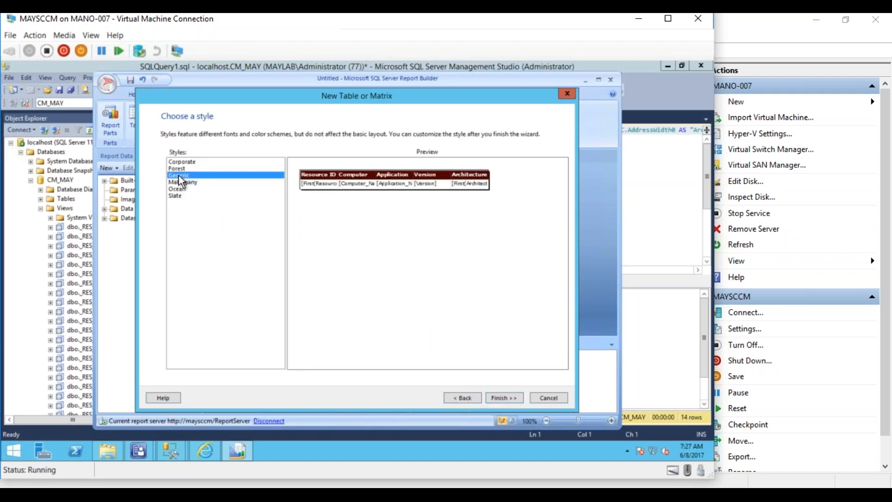
left_click(179, 169)
left_click(183, 161)
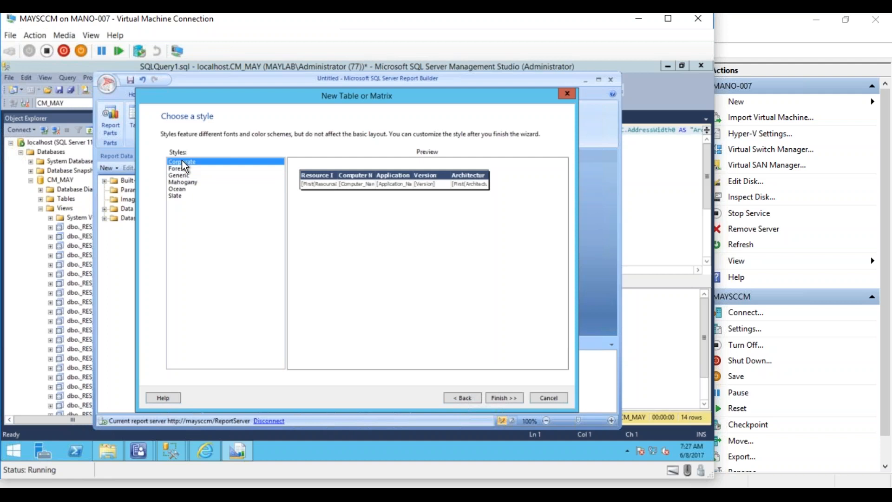
left_click(498, 397)
- Widen the table and title textbox across the page, centre the title, and run the report
left_click_drag(480, 221, 610, 220)
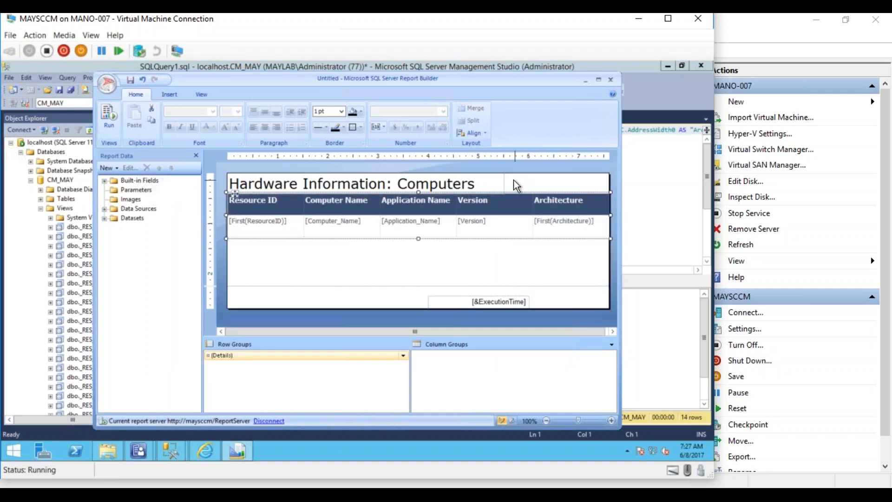
left_click(504, 182)
left_click_drag(505, 184, 611, 184)
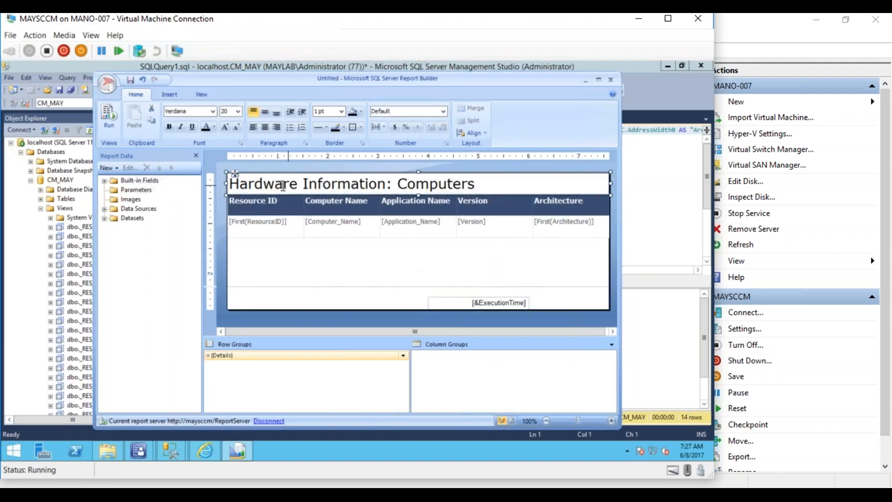
left_click(235, 184)
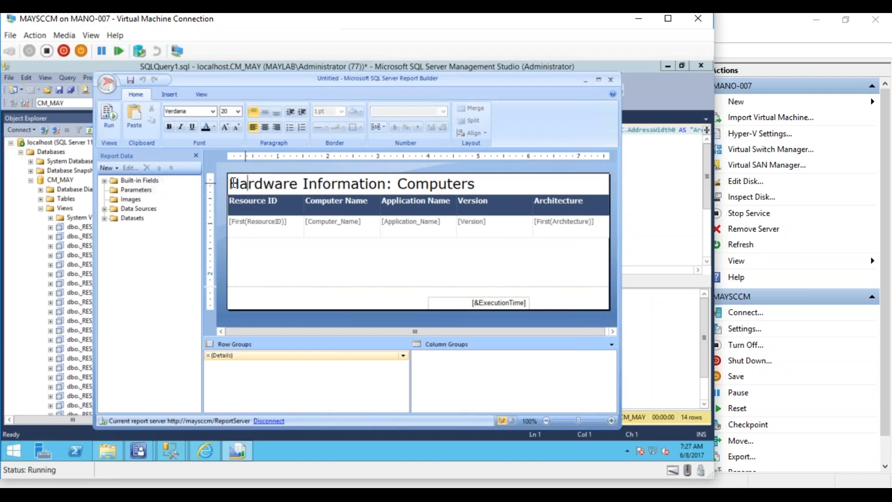
left_click(266, 126)
left_click(293, 258)
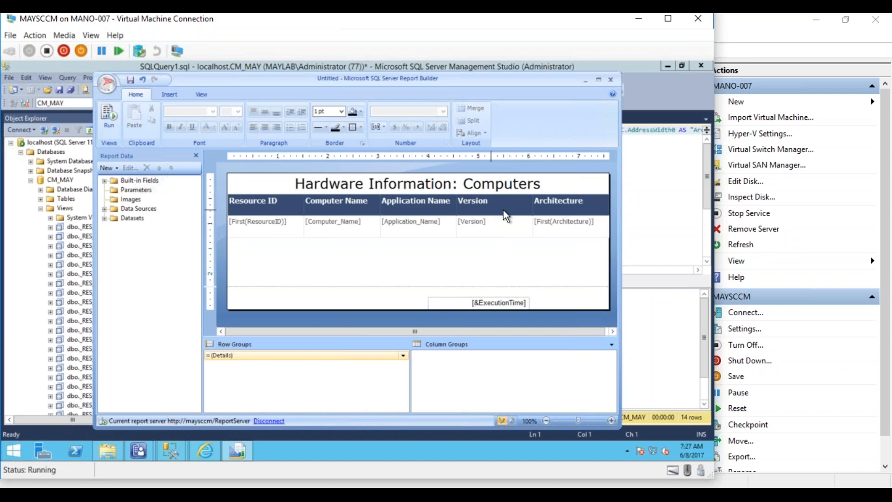
left_click(112, 111)
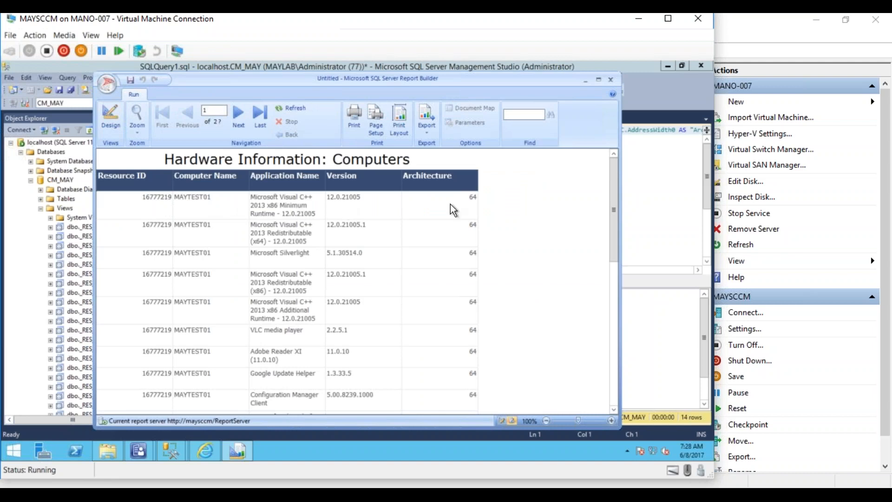
- Scroll through the rendered 27-page report and back, then return to Design view
left_click_drag(612, 228, 601, 375)
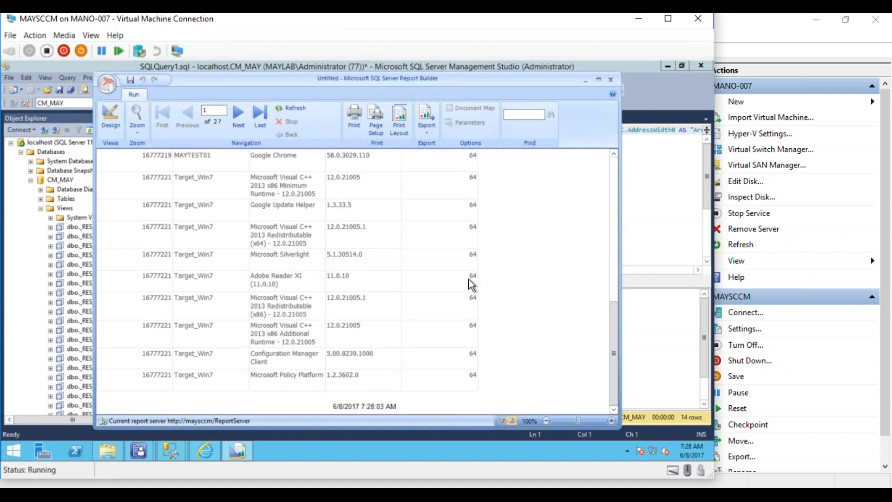
left_click_drag(609, 347, 603, 180)
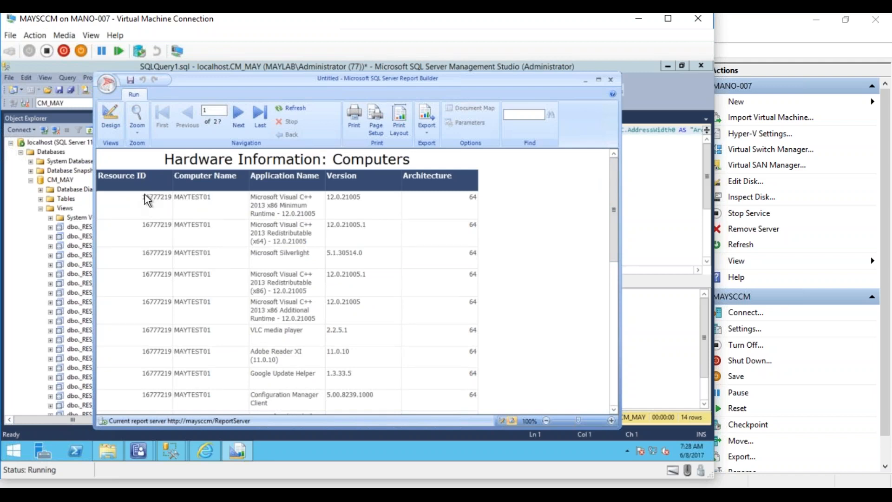
left_click(115, 125)
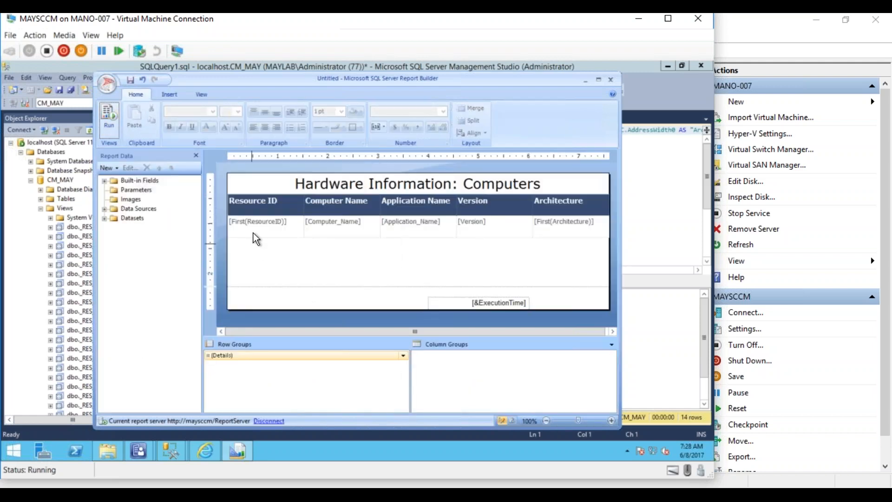
- Delete the Resource ID column and preview the report without it
left_click(268, 196)
right_click(268, 189)
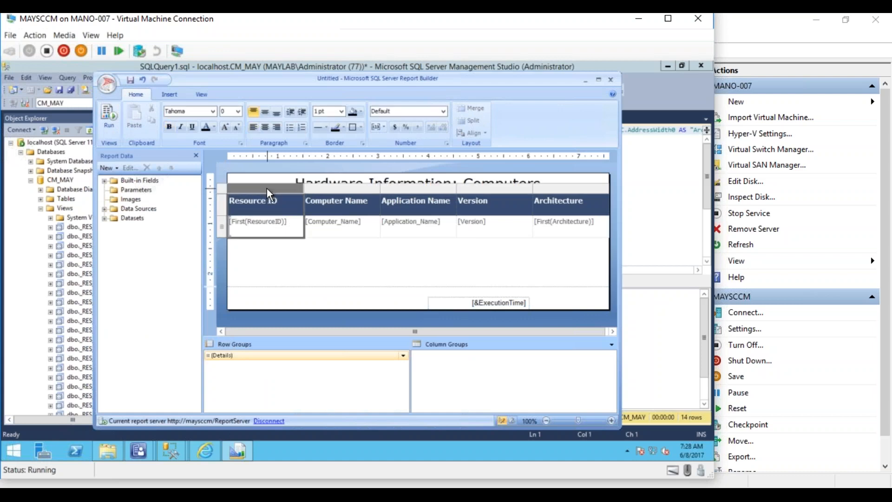
left_click(287, 206)
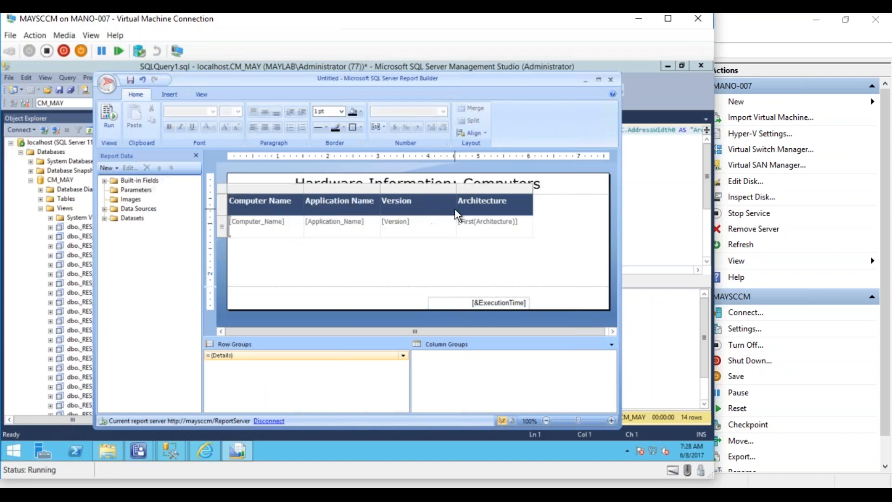
left_click(106, 117)
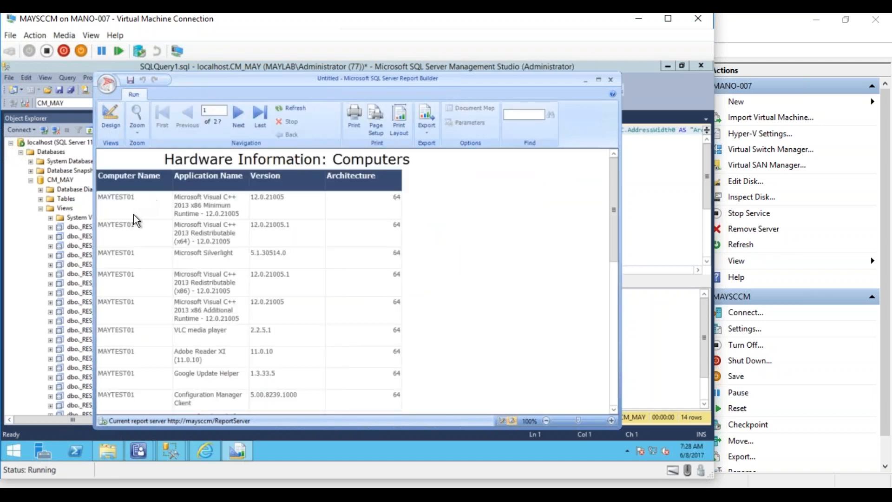
left_click(109, 120)
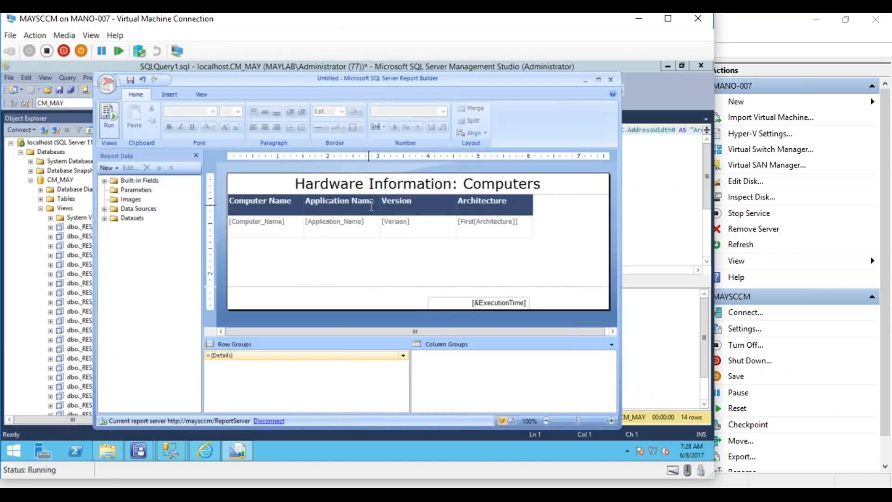
- Widen the Application Name column and preview the report again
left_click(379, 206)
left_click_drag(380, 192, 454, 194)
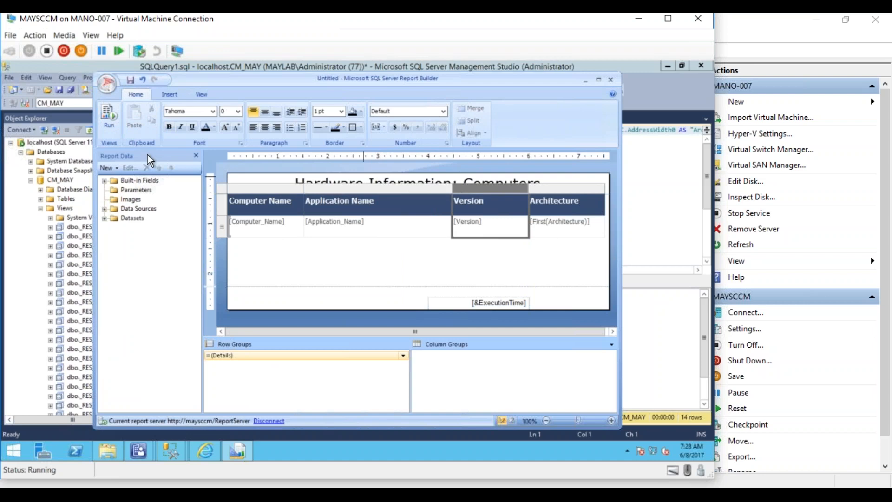
left_click(114, 115)
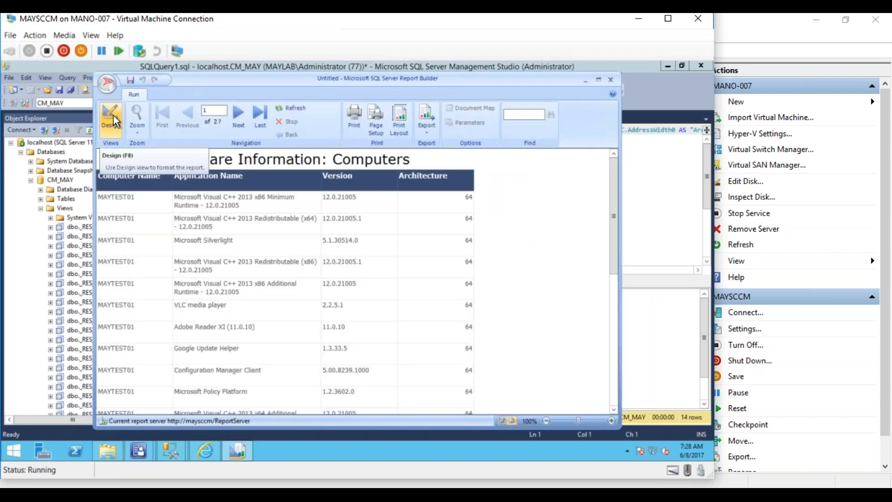
- Narrow the Architecture column, widen Application Name further, and check the preview
left_click(114, 117)
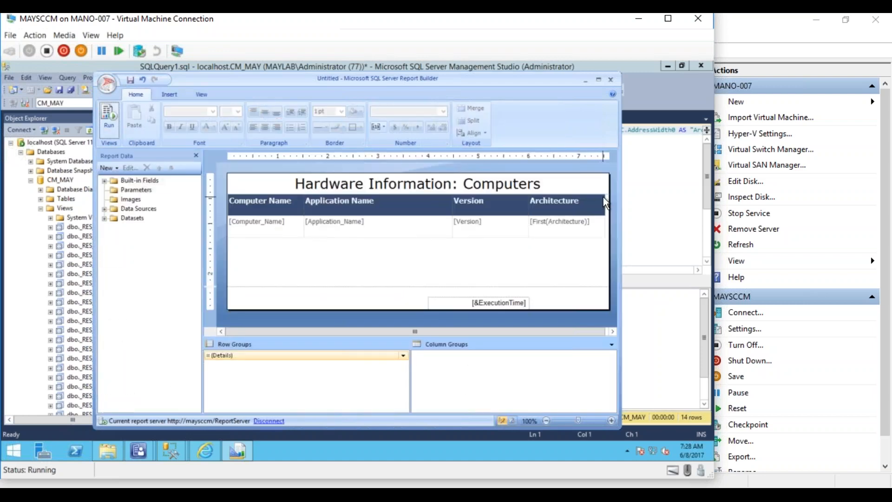
left_click(605, 201)
left_click(604, 188)
left_click(601, 198)
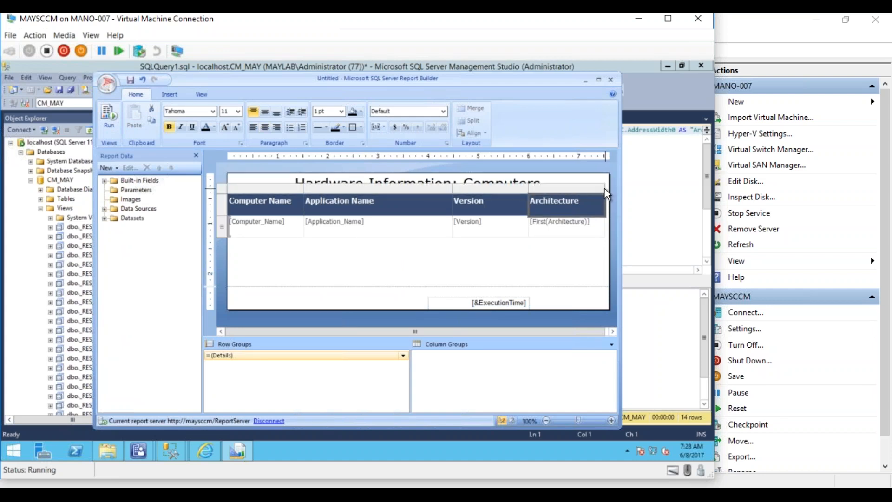
left_click_drag(605, 187, 581, 187)
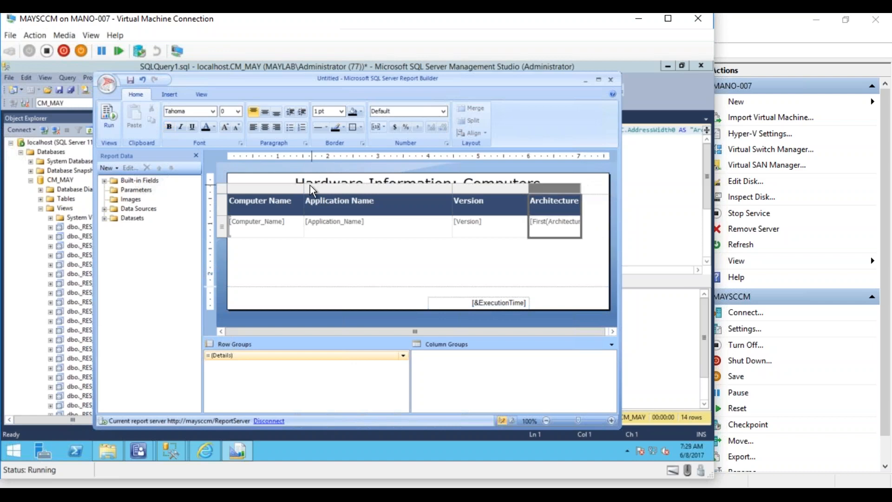
left_click_drag(452, 188, 477, 189)
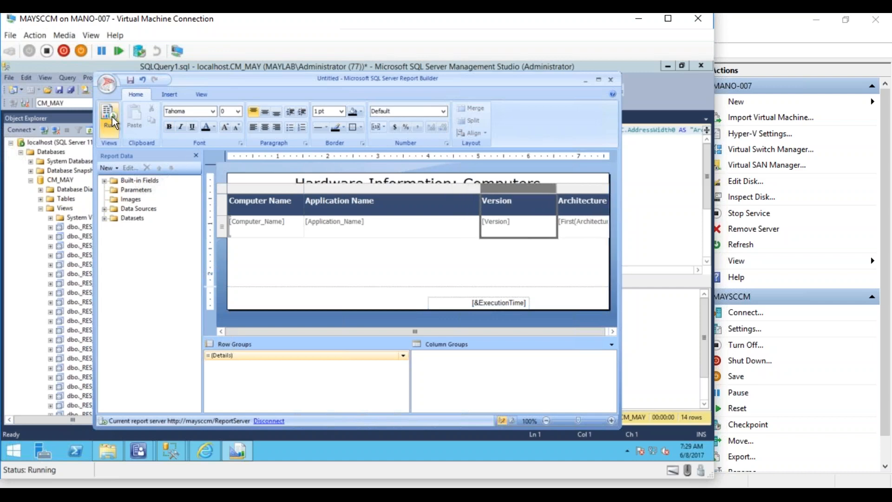
left_click(112, 116)
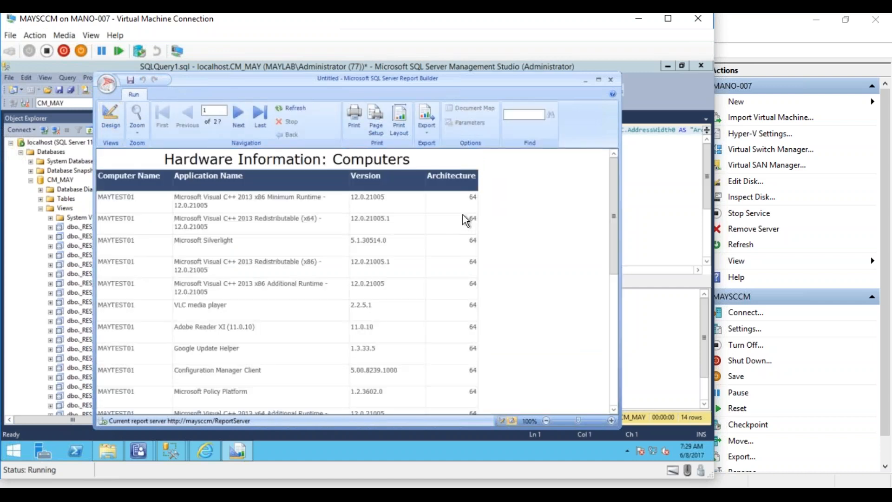
left_click_drag(611, 249, 602, 221)
left_click(104, 122)
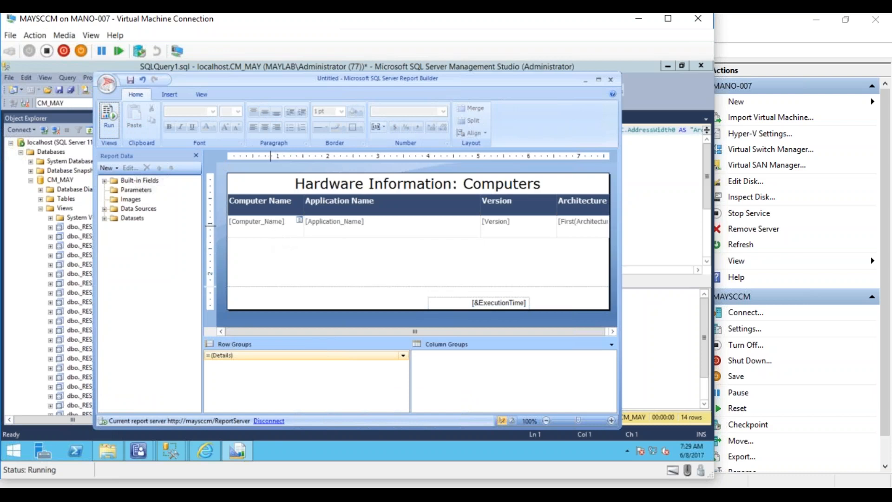
- Start a new Table Wizard using DataSet1 as the data source
left_click(173, 95)
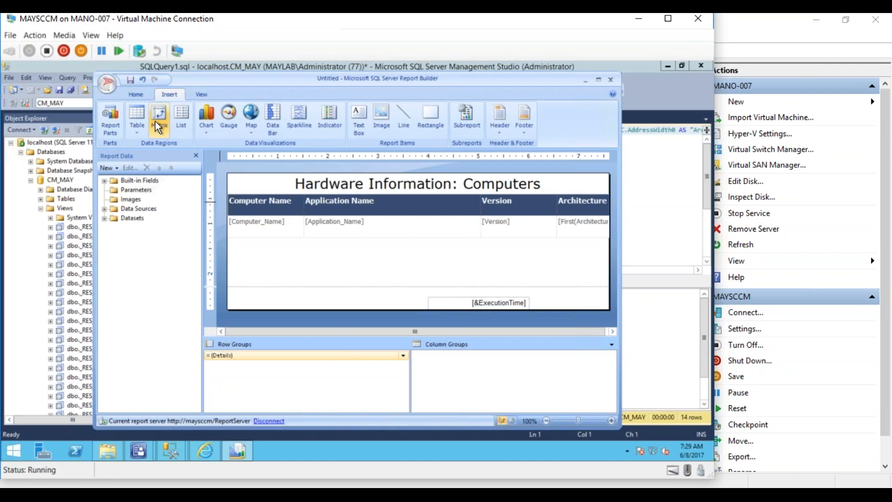
left_click(140, 132)
left_click(153, 143)
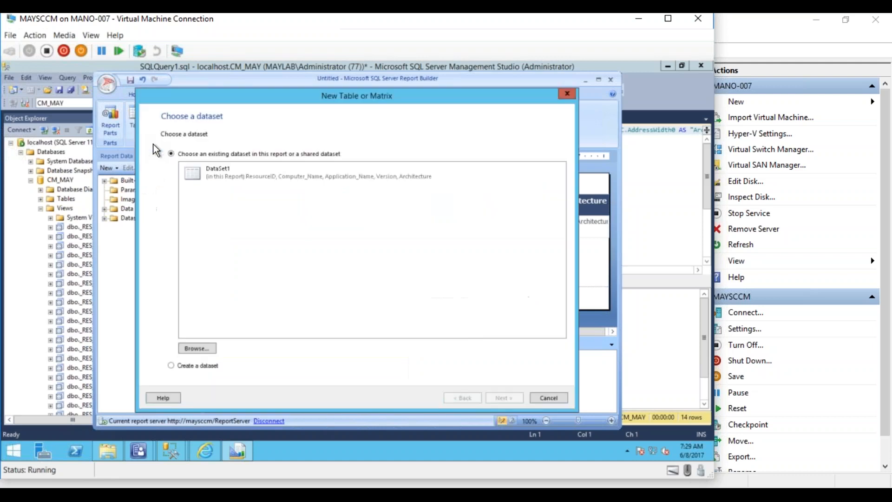
left_click(216, 171)
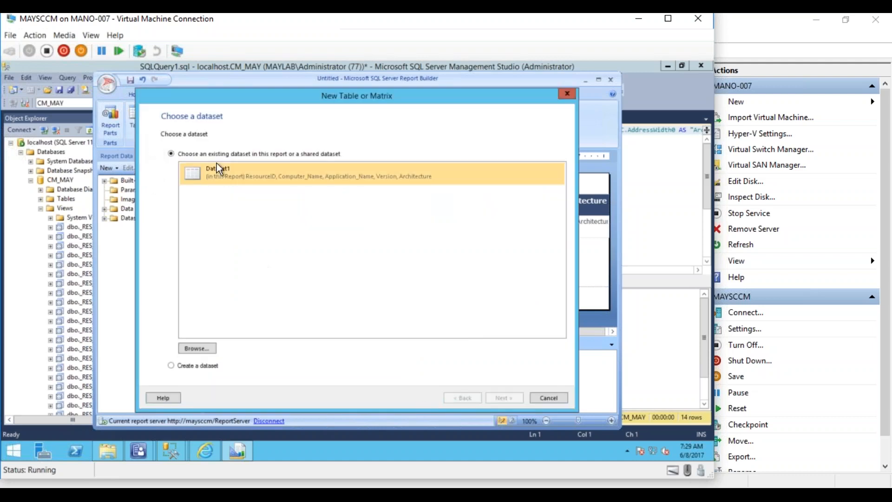
double_click(216, 173)
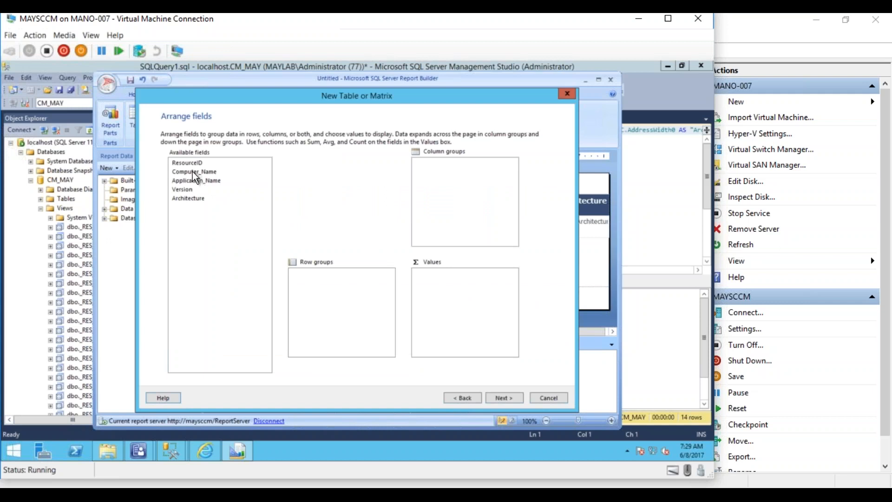
- Group rows by Computer_Name and add Application_Name, First(Version) and Architecture as values
left_click_drag(192, 172, 318, 290)
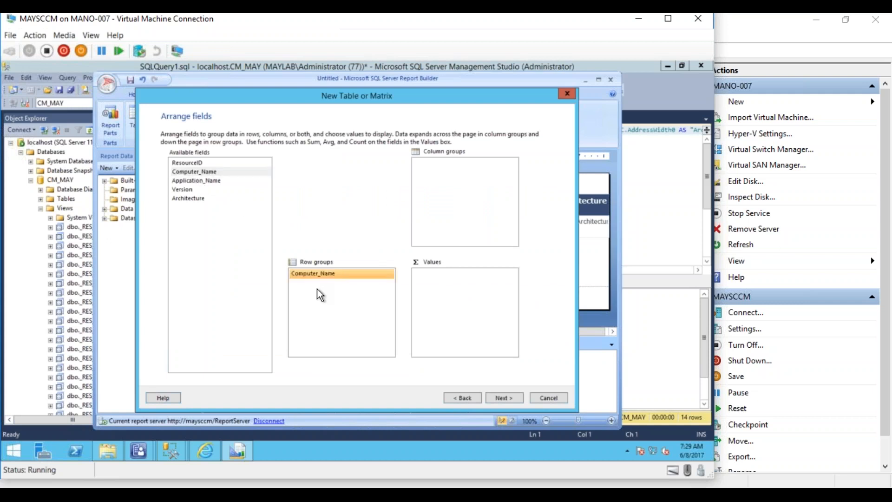
left_click_drag(199, 179, 421, 275)
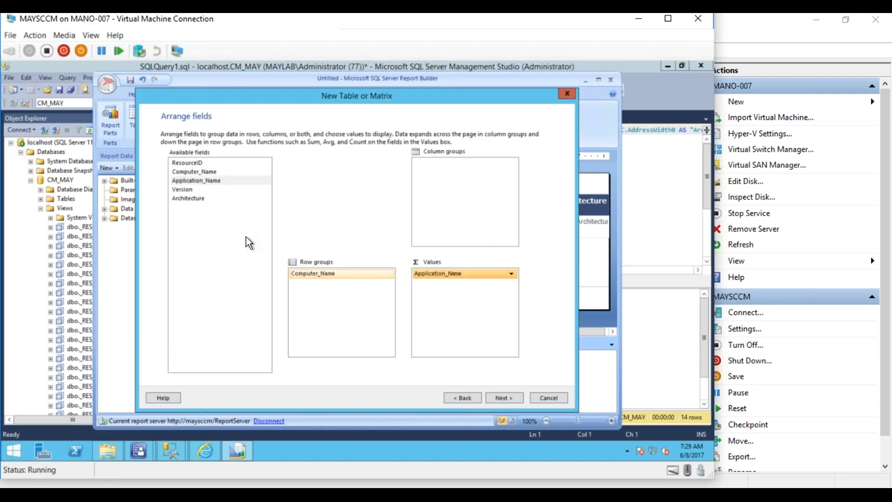
left_click_drag(185, 191, 453, 288)
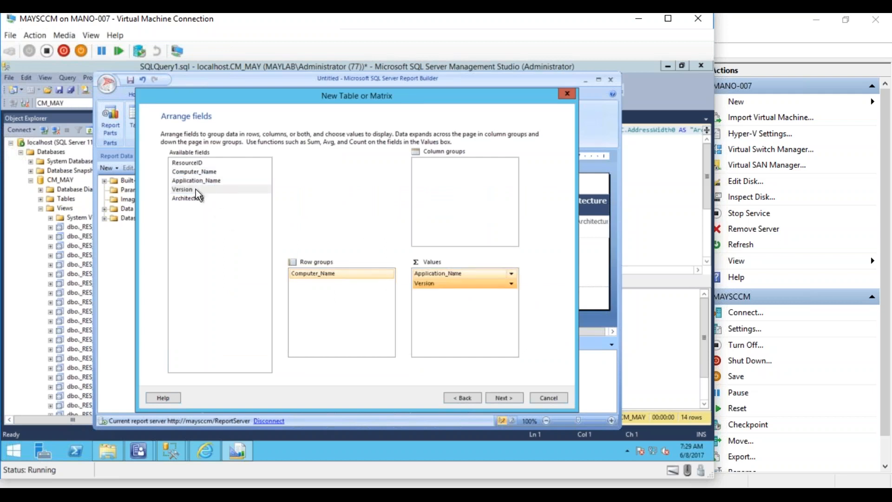
left_click_drag(188, 194, 457, 307)
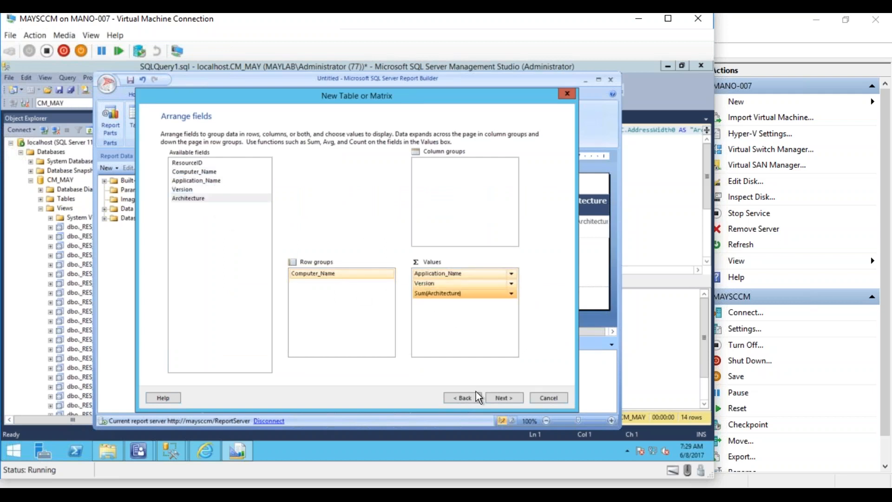
left_click(512, 294)
left_click(493, 317)
left_click(478, 284)
left_click(511, 294)
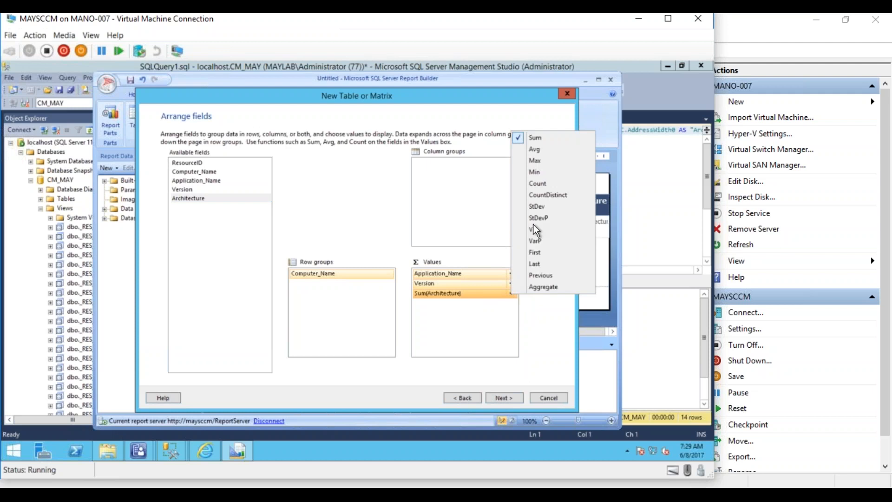
left_click(534, 252)
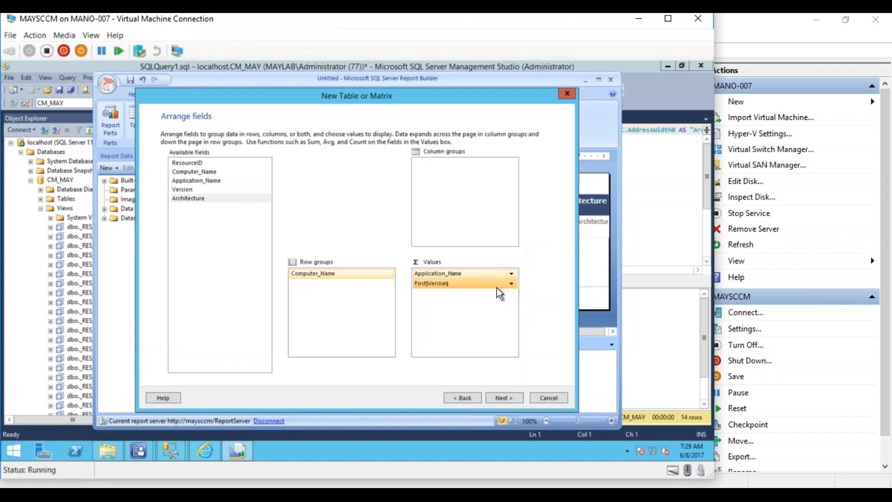
- Re-add Architecture with the First aggregate as the last value
left_click(221, 198)
left_click_drag(454, 285, 512, 277)
left_click(512, 275)
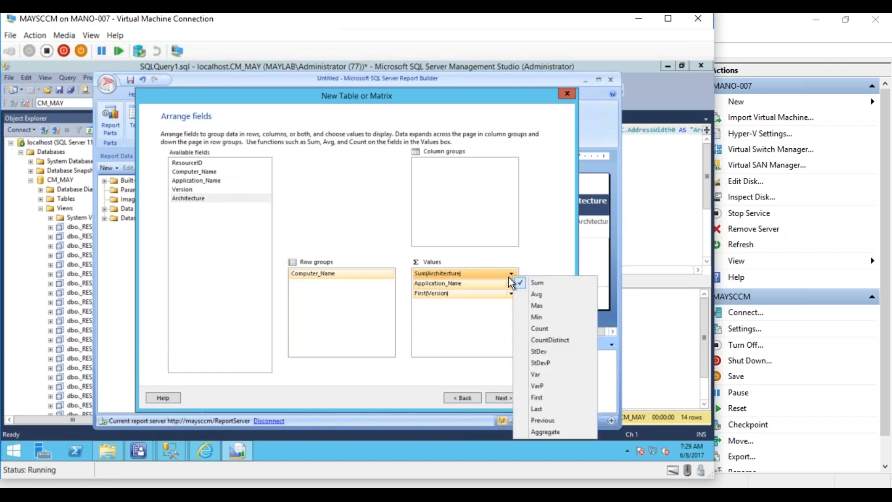
left_click(493, 328)
left_click(512, 274)
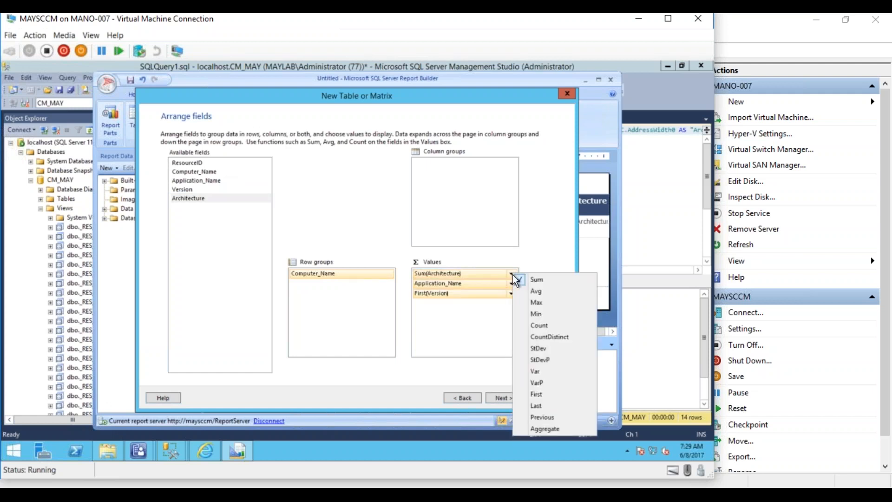
left_click(532, 393)
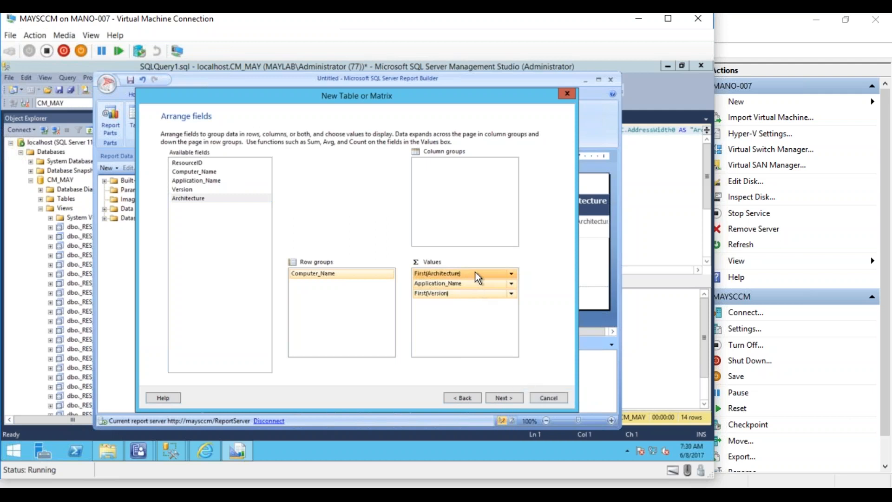
left_click_drag(478, 278, 477, 316)
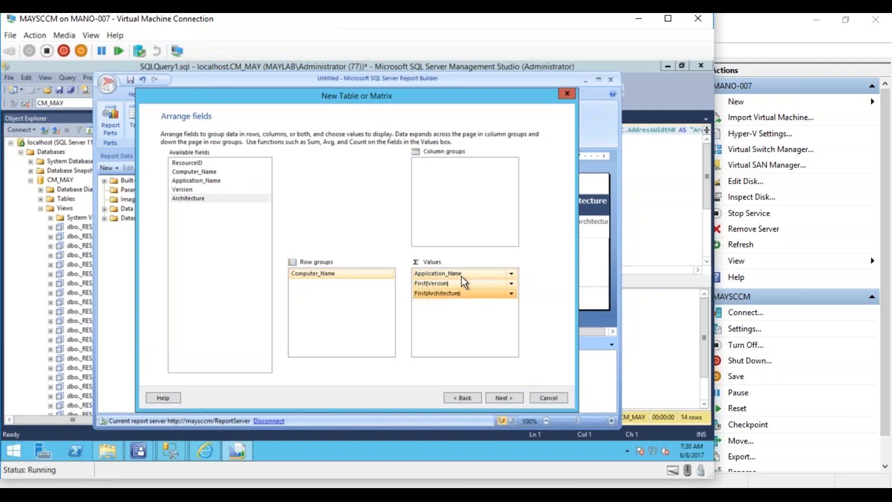
- Turn off subtotals and grand totals, choose the Corporate style, and finish
left_click(500, 400)
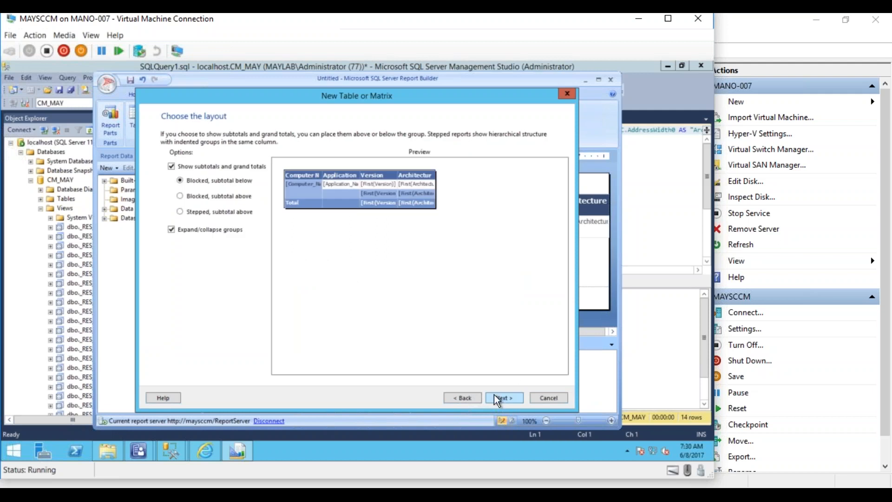
left_click(219, 232)
left_click(219, 232)
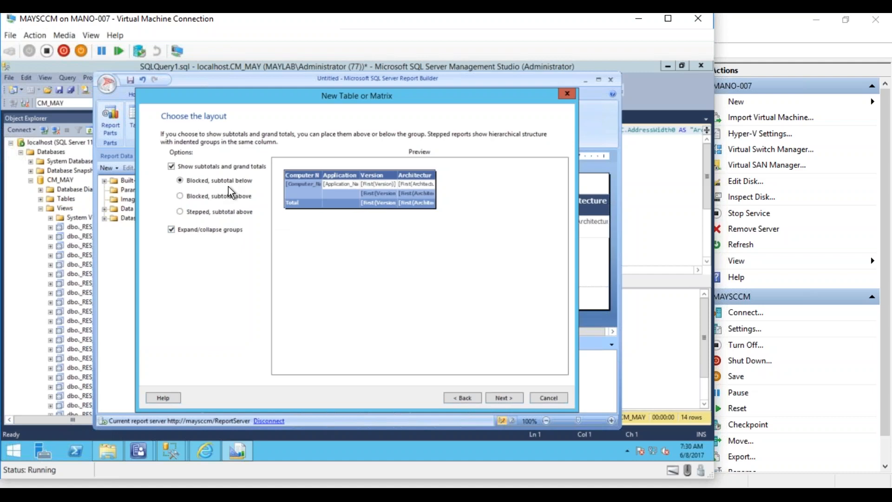
left_click(214, 167)
left_click(501, 401)
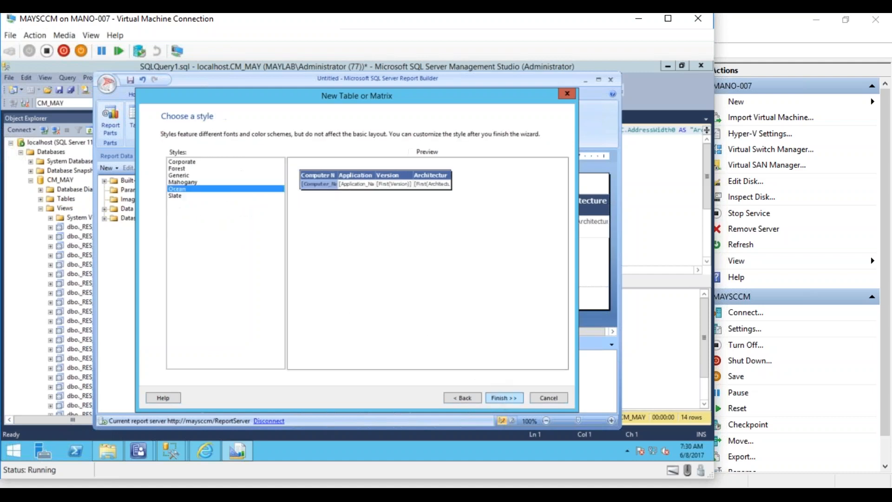
left_click(223, 161)
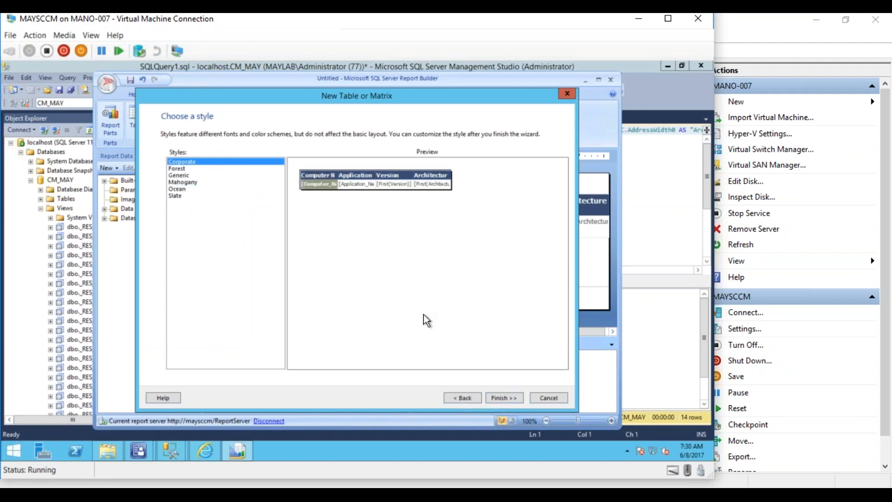
left_click(504, 398)
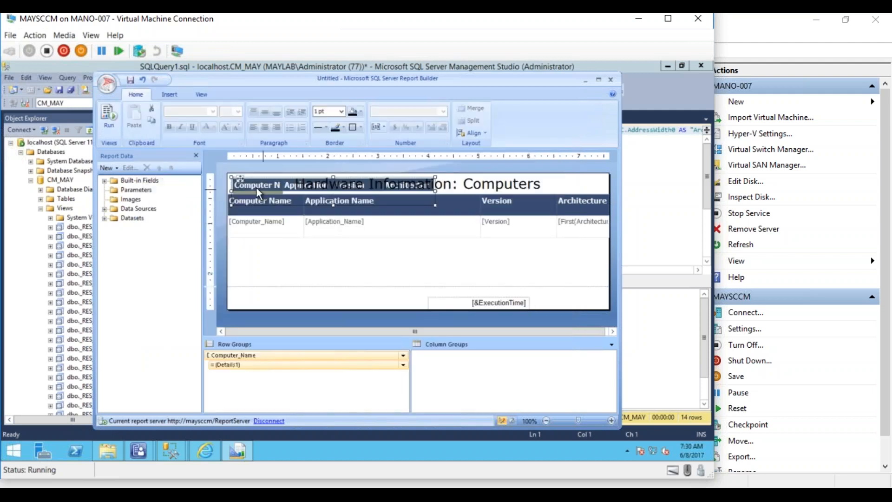
- Move the new grouped table aside and delete the old upper table
left_click_drag(239, 175, 240, 238)
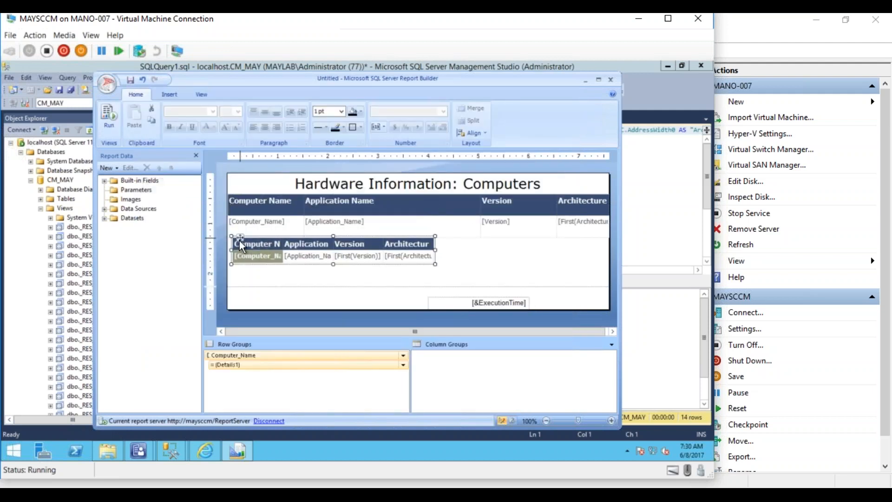
left_click(241, 210)
left_click(224, 190)
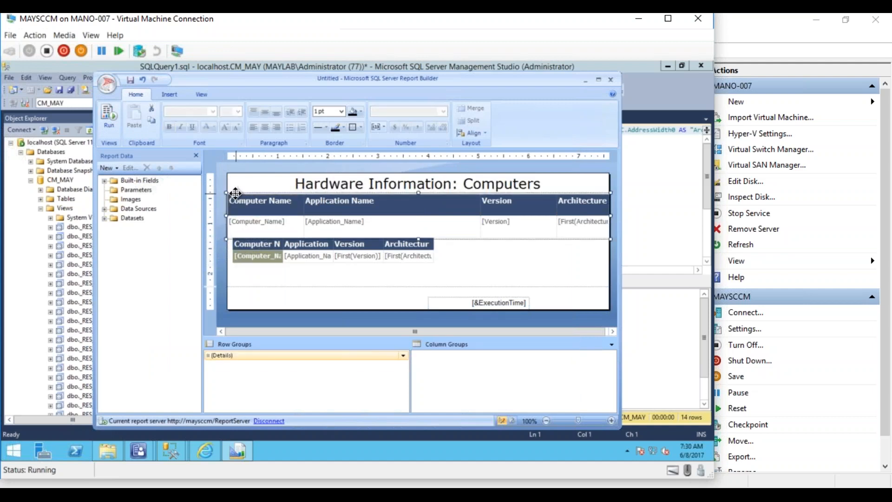
right_click(240, 195)
left_click(221, 230)
left_click(225, 191)
left_click(225, 191)
key("Delete")
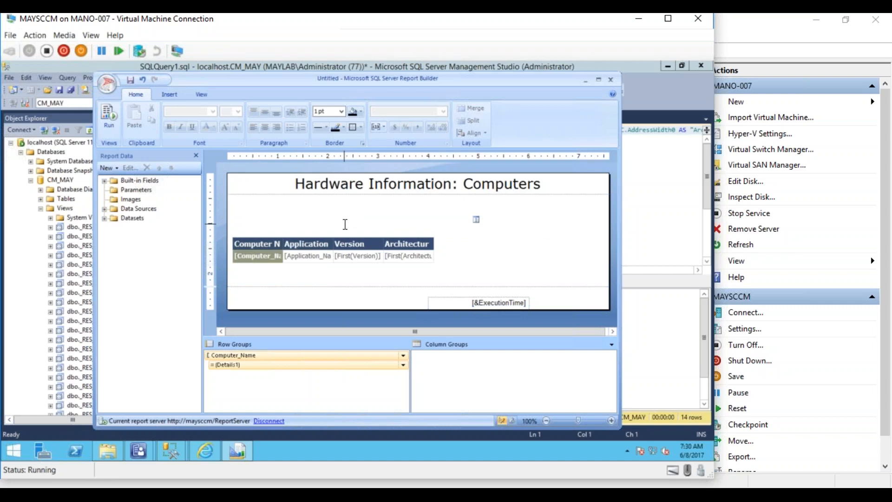
- Place the grouped table under the title, widen it, and resize Architecture and Application Name
left_click(325, 240)
left_click(230, 236)
left_click_drag(230, 236, 236, 203)
left_click_drag(430, 217, 606, 225)
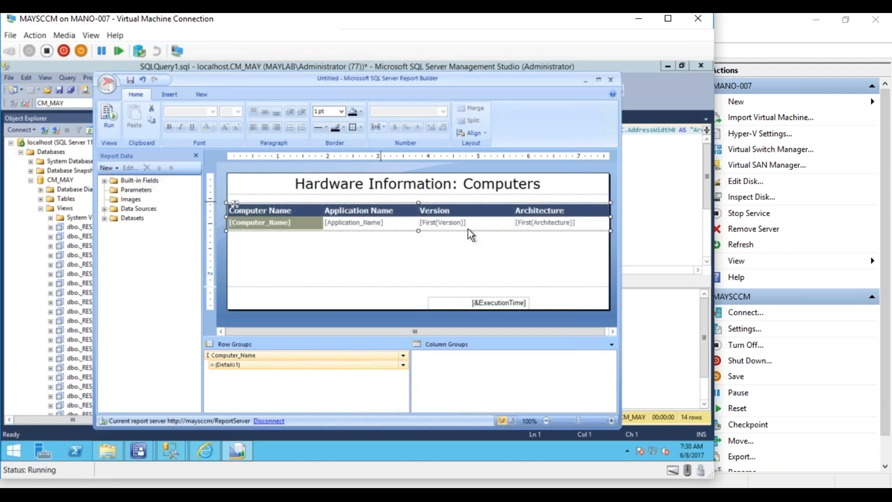
left_click(590, 222)
left_click_drag(610, 197, 565, 197)
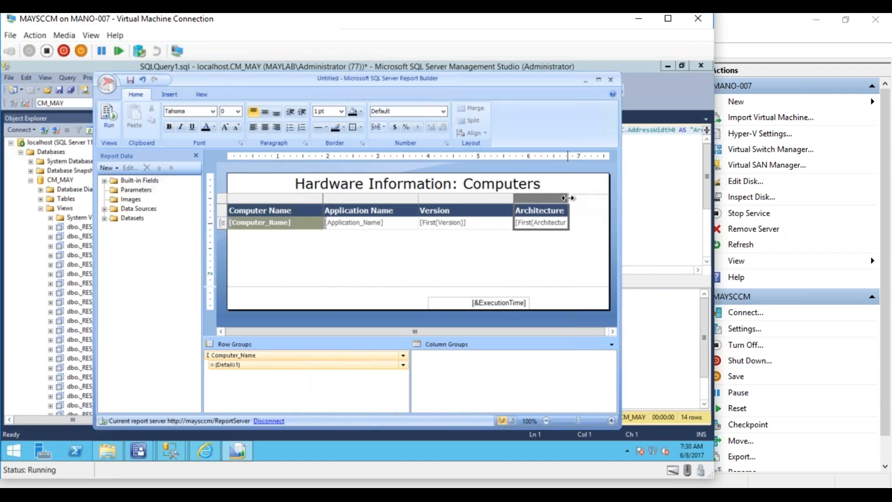
left_click_drag(416, 197, 460, 199)
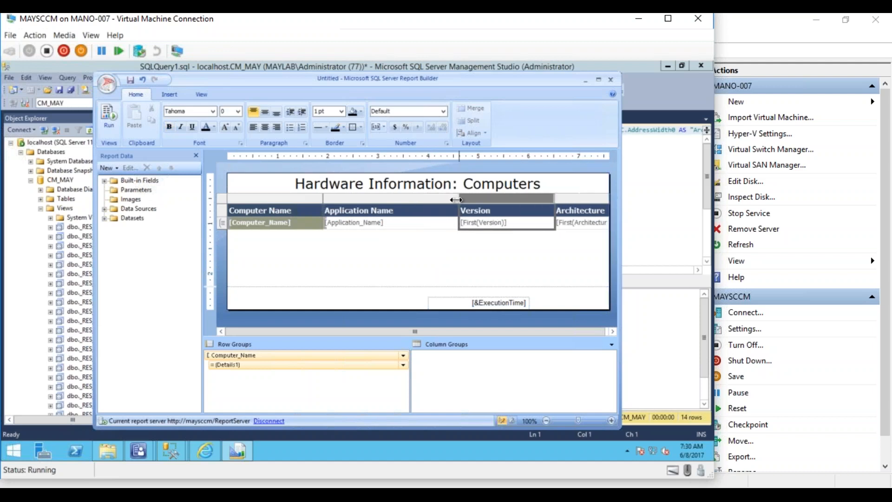
left_click(353, 278)
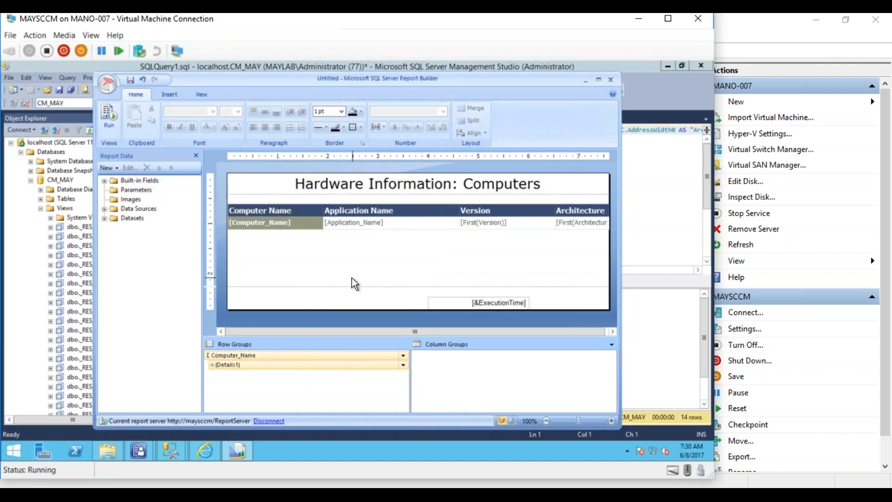
- Run the report and expand then collapse the MAYTEST01 and Target_Win7 application lists
left_click(110, 116)
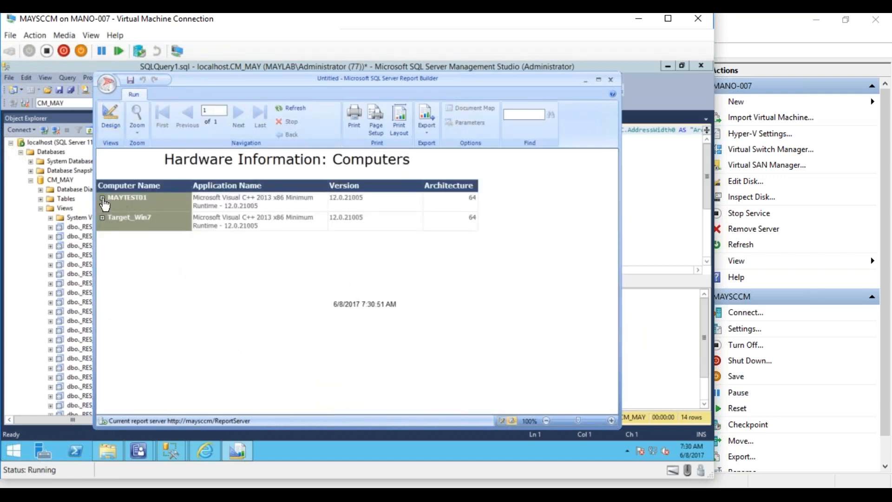
left_click(103, 199)
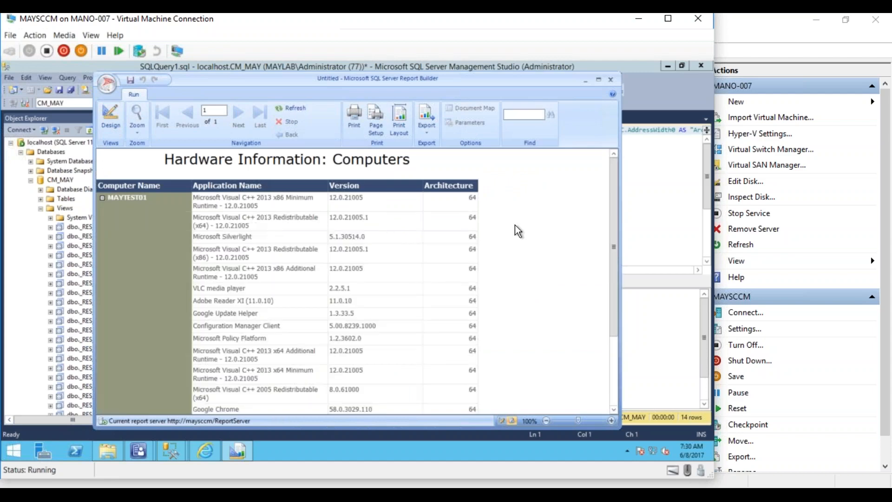
left_click_drag(613, 208, 610, 161)
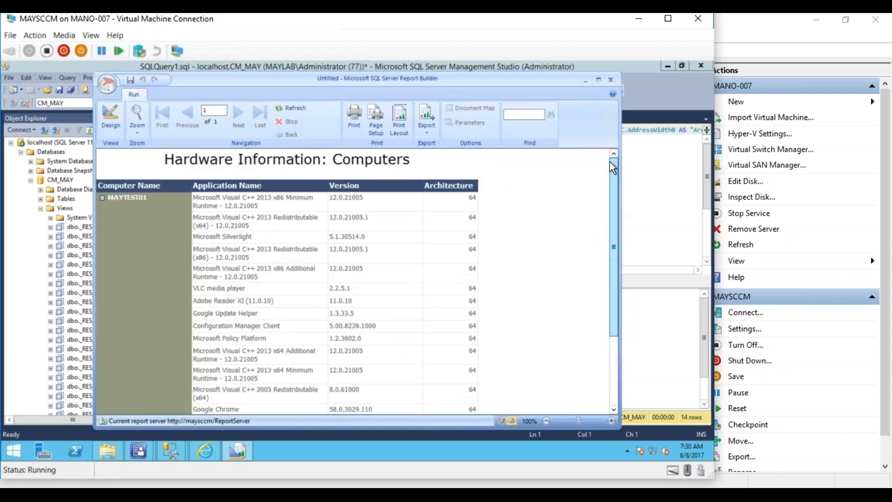
left_click(103, 198)
left_click(103, 218)
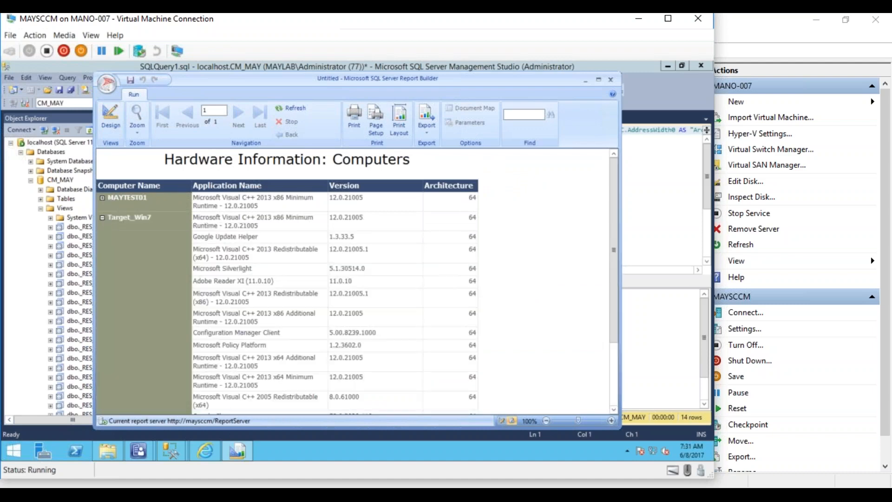
mouse_move(612, 216)
left_mouse_down()
mouse_move(615, 272)
mouse_move(612, 208)
left_mouse_up()
left_click(102, 218)
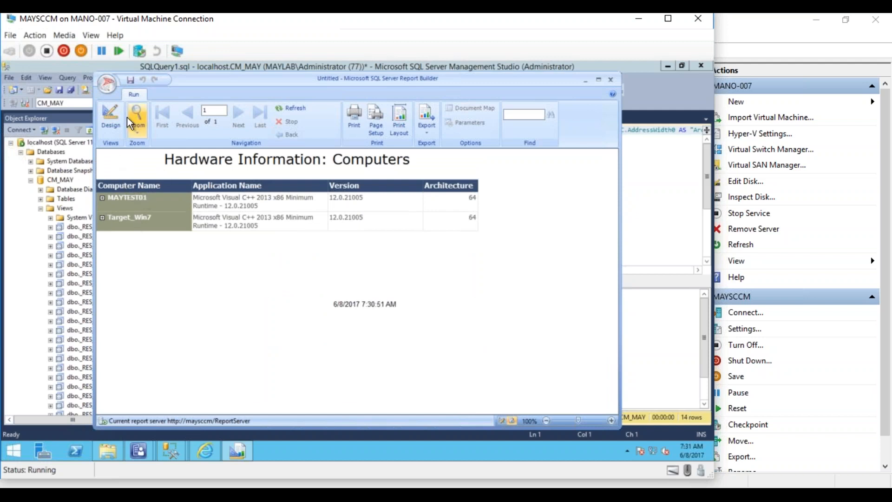
- Save as 'Computer Hardware Details' in ConfigMgr_MAY > My Reports, then close Report Builder
left_click(130, 81)
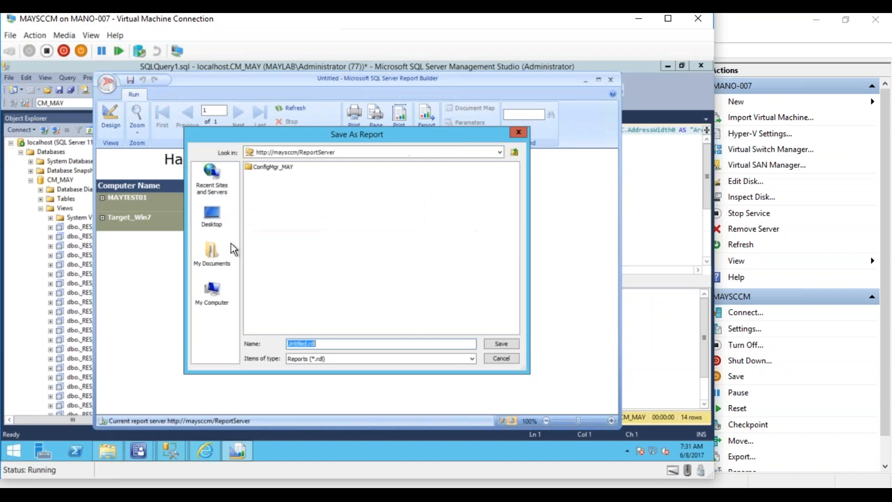
double_click(273, 168)
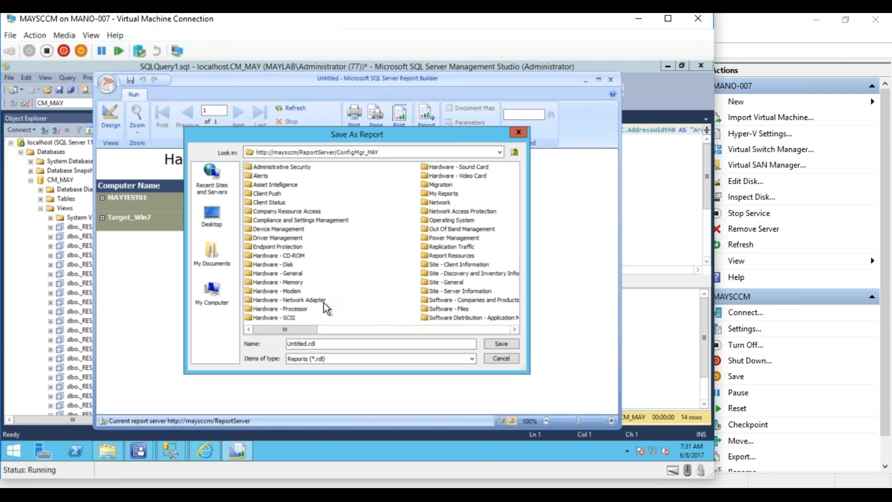
double_click(445, 193)
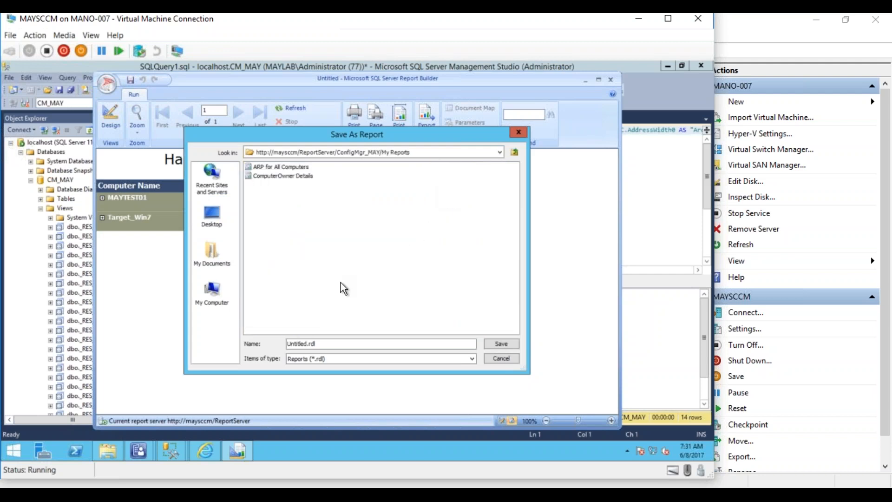
left_click_drag(367, 344, 243, 337)
type("Hardware Details")
left_click(285, 344)
type("Computer")
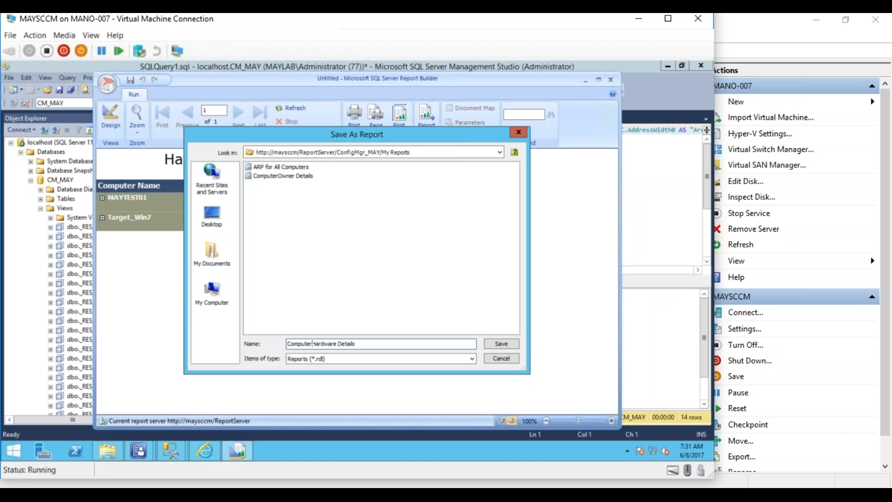
left_click(500, 345)
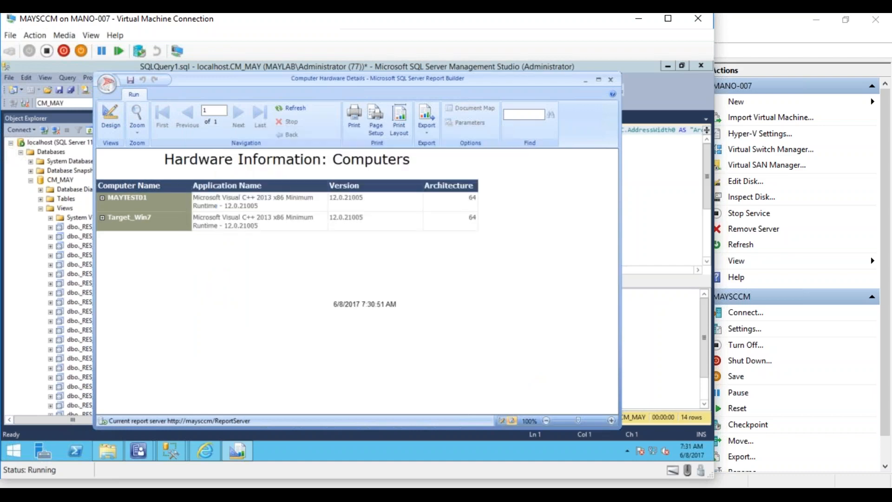
left_click(611, 80)
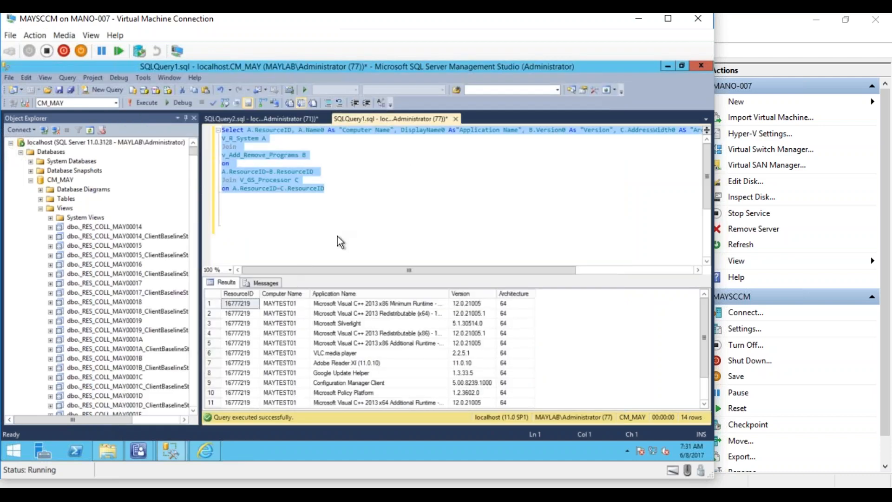
- Close Management Studio without saving, dismiss Object Dependencies, and open the ConfigMgr_MAY folder
left_click(698, 67)
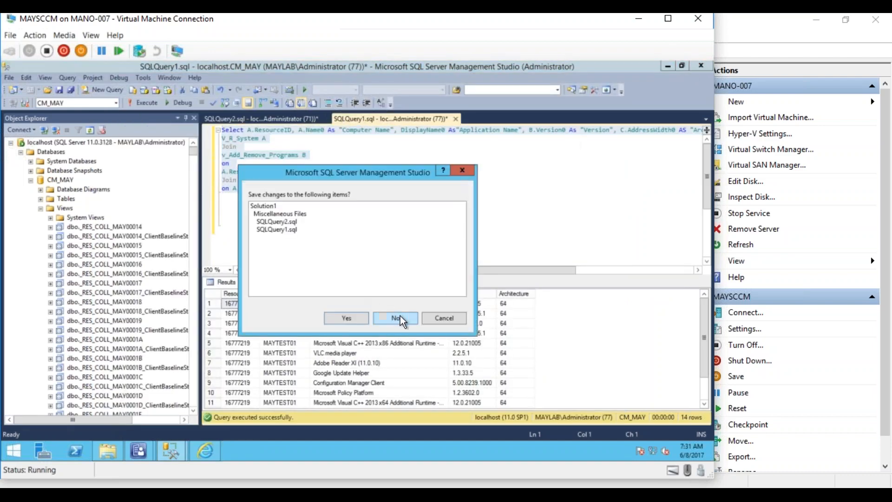
left_click(400, 316)
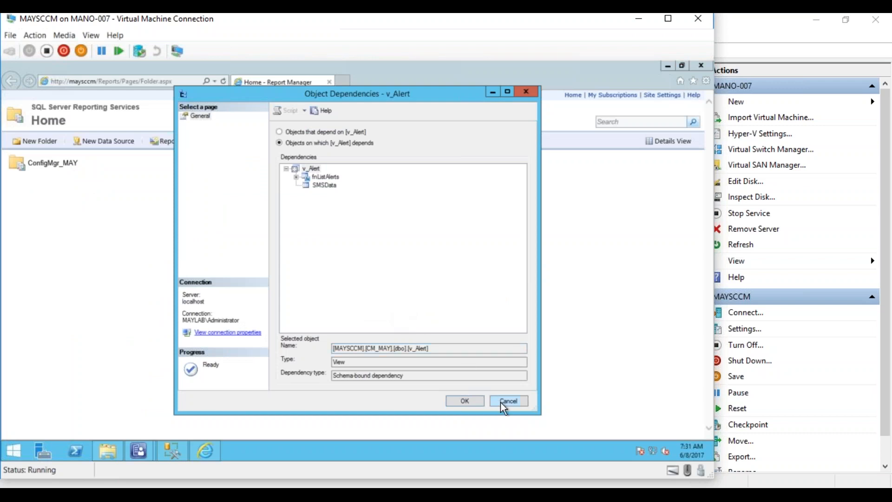
left_click(503, 401)
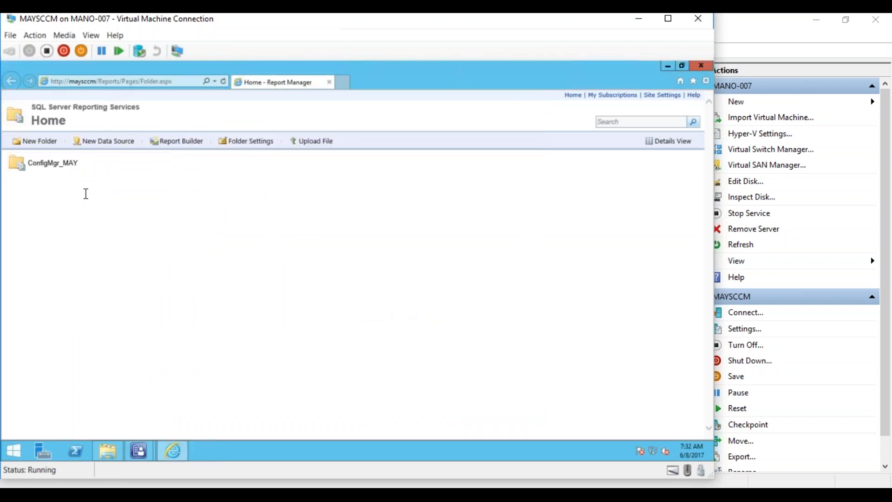
left_click(53, 170)
mouse_move(139, 448)
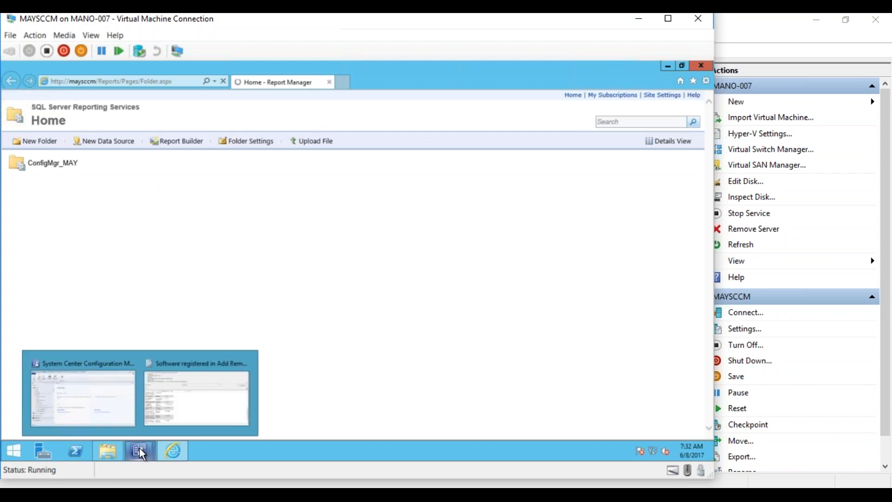
- Run the Computer Hardware Details report from My Reports in a maximized window
left_click(122, 410)
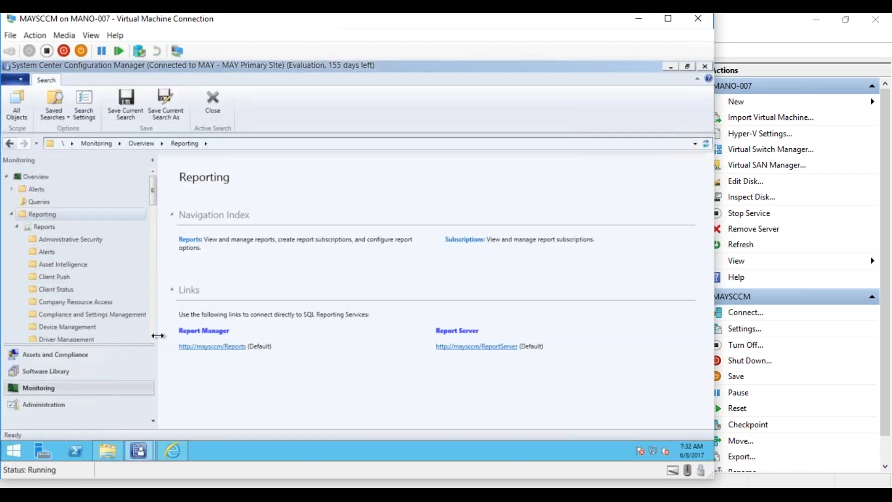
scroll(153, 330, "down", 8)
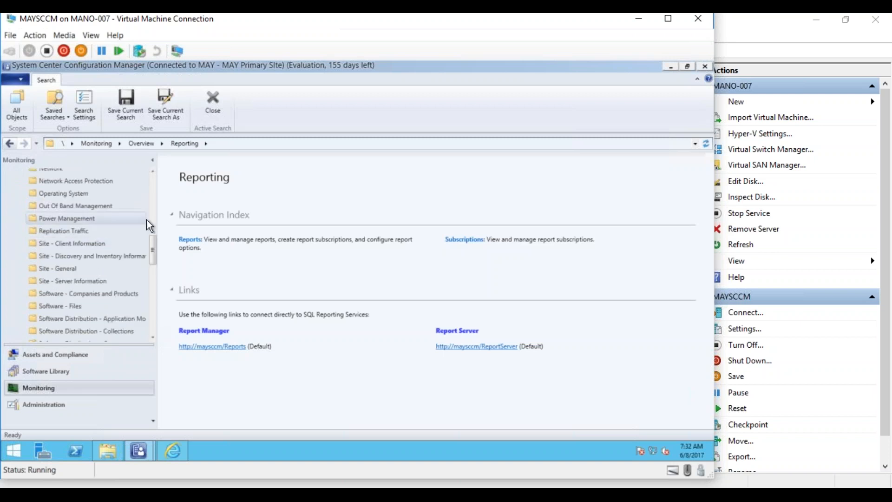
left_click_drag(153, 242, 152, 224)
left_click(58, 276)
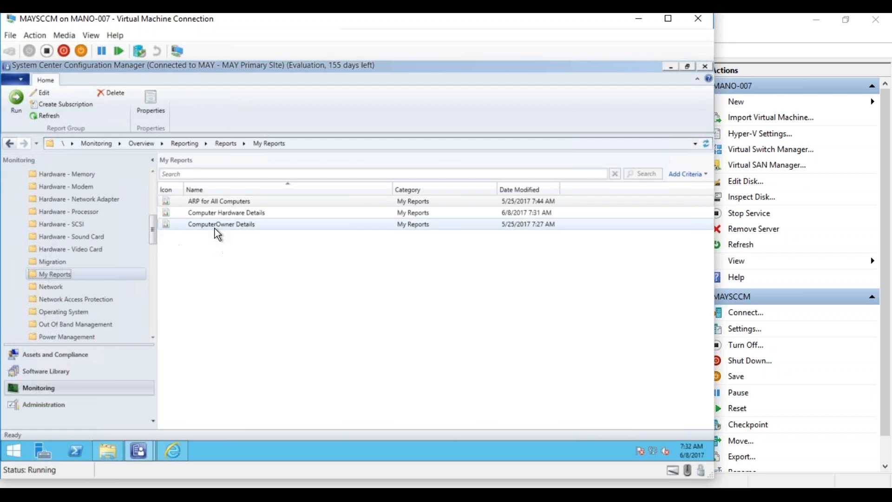
right_click(219, 213)
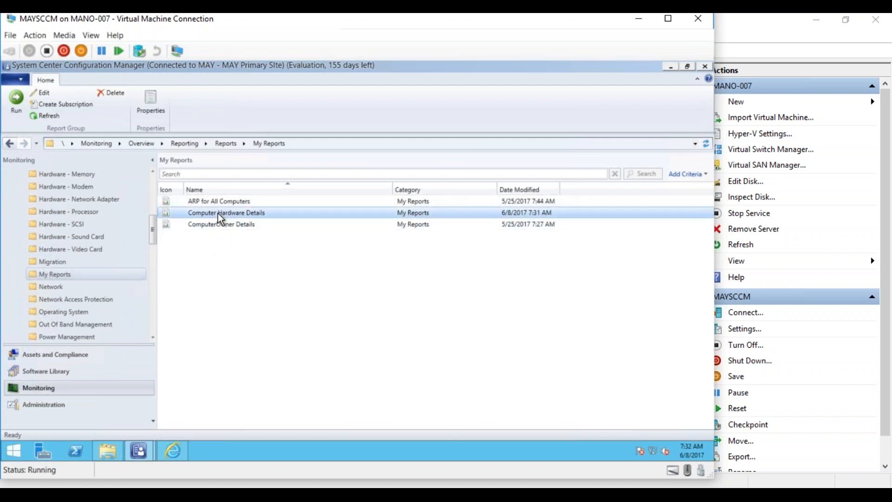
left_click(197, 221)
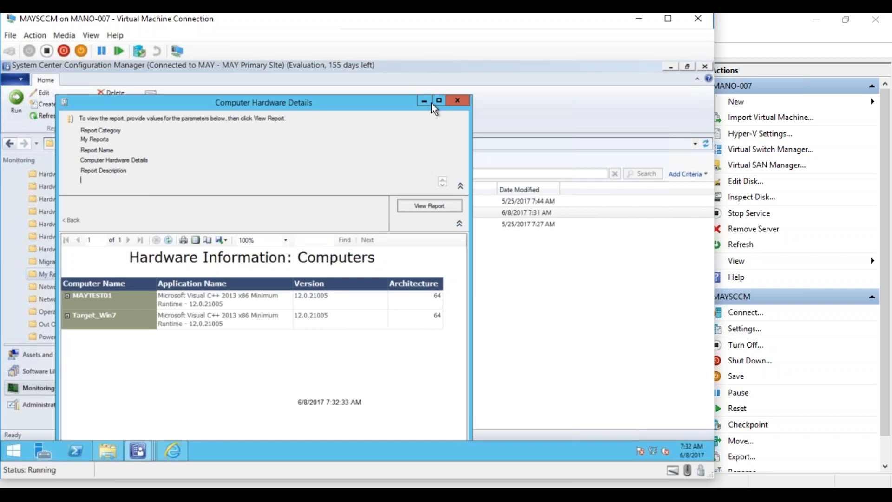
left_click(439, 100)
- Expand and collapse the MAYTEST01 and Target_Win7 groups to check their listed applications
left_click(9, 258)
left_click(8, 258)
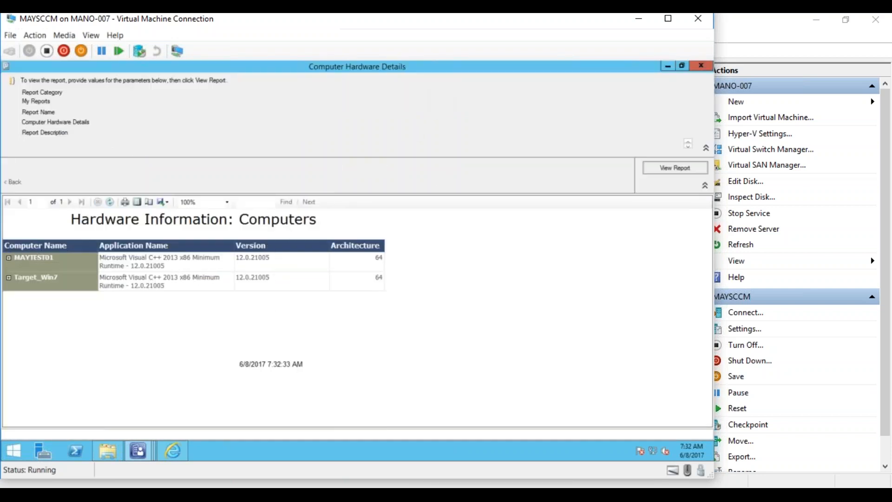
left_click(9, 277)
left_click(9, 278)
- Return to the MAYSCCM virtual machine window from Hyper-V Manager
left_click(320, 495)
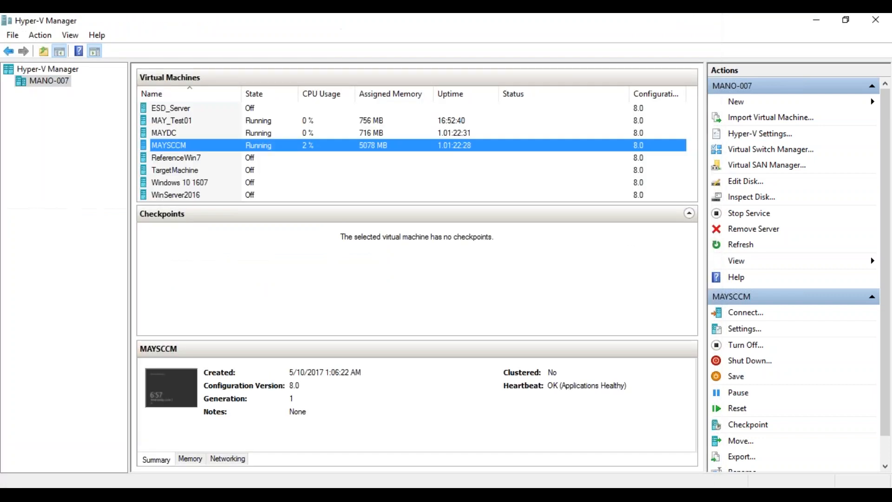
double_click(177, 146)
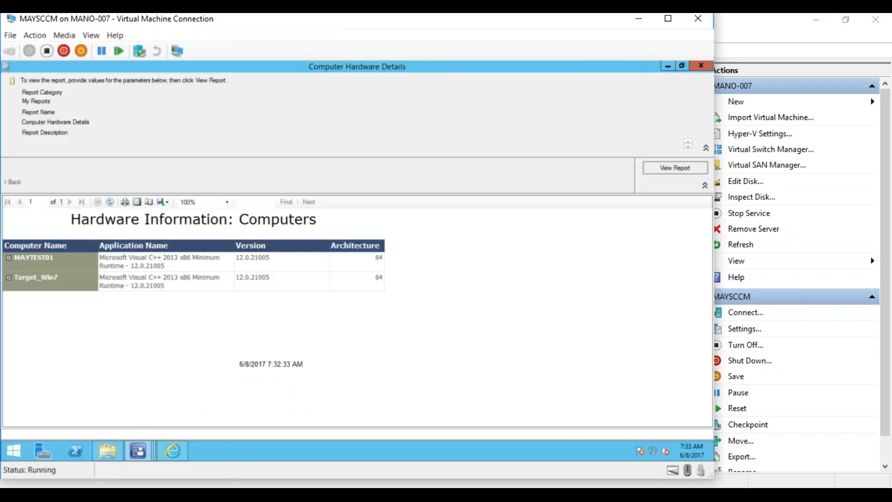
mouse_move(138, 456)
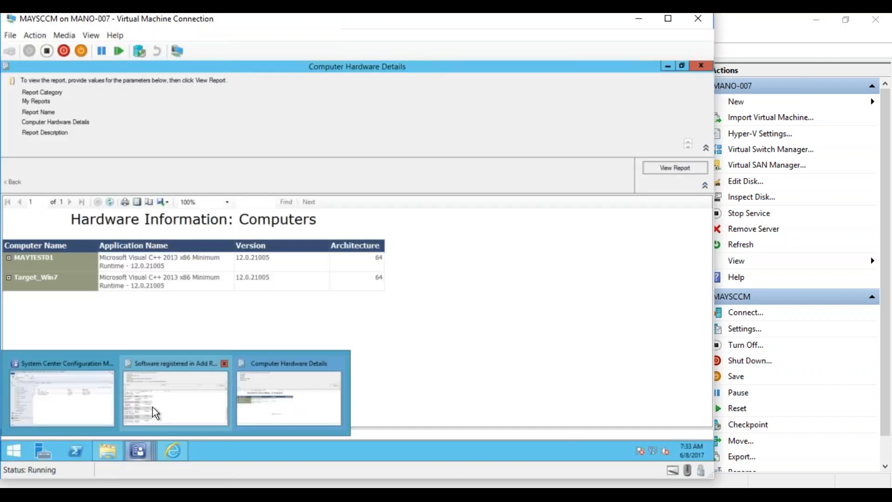
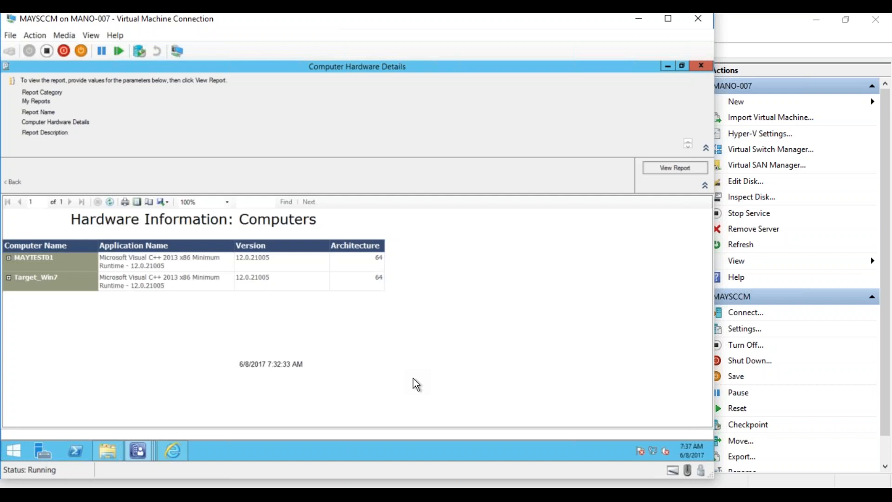
- Bring the System Center Configuration Manager console window forward from the VM taskbar
mouse_move(135, 448)
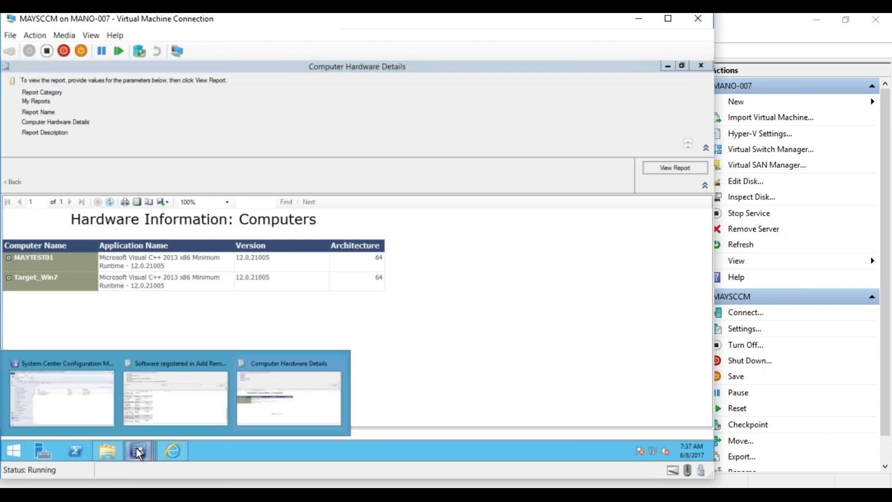
left_click(69, 384)
- Open Active Directory System Discovery properties under Administration > Hierarchy Configuration > Discovery Methods
left_click(60, 405)
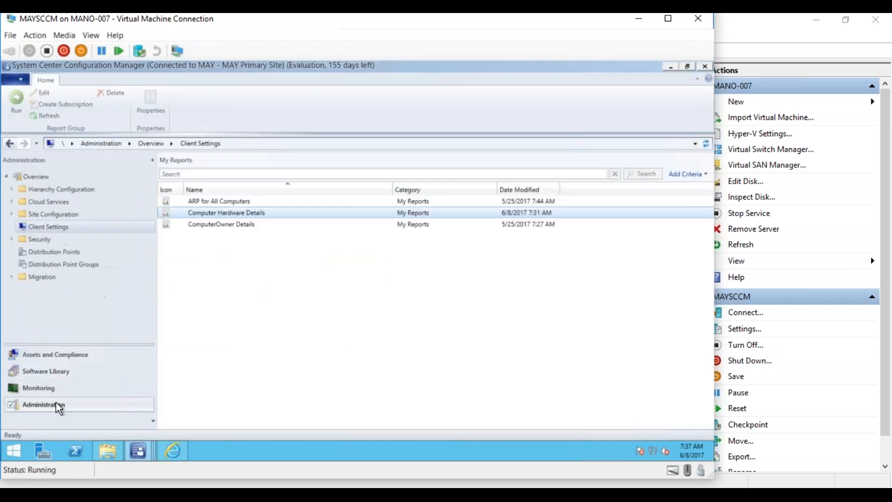
left_click(15, 189)
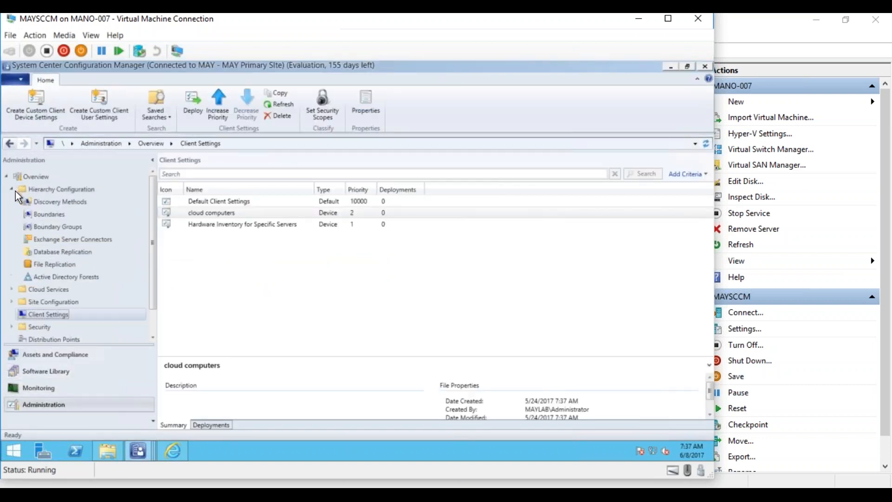
left_click(27, 201)
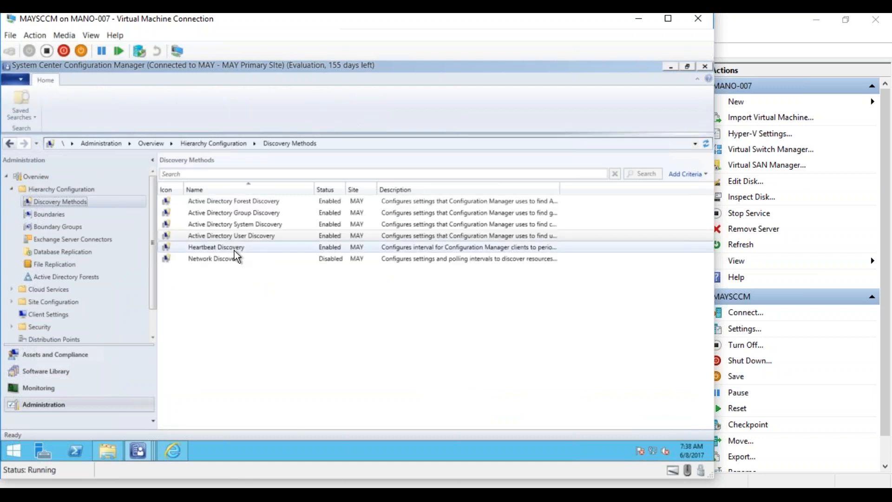
left_click(250, 225)
right_click(250, 225)
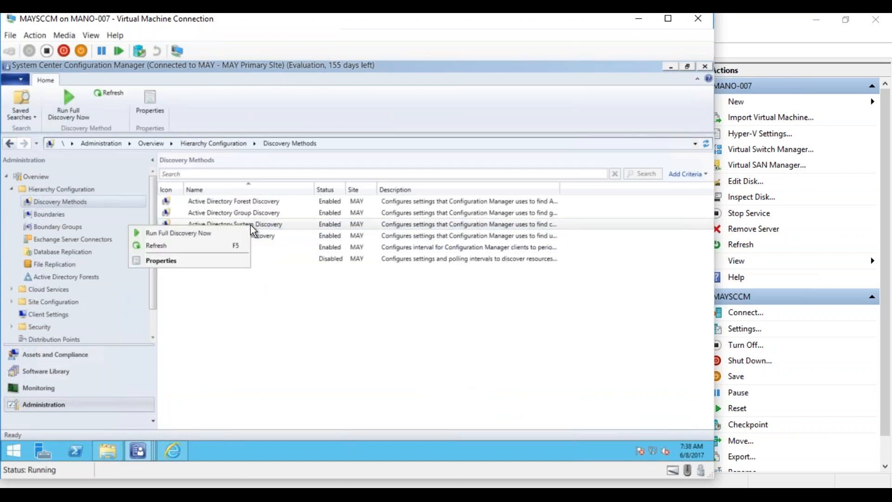
left_click(216, 264)
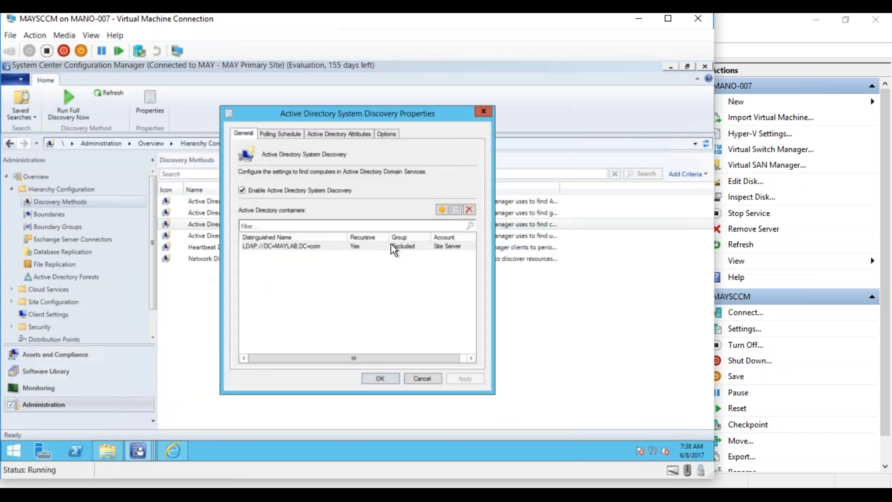
- Add the MAYLAB domain's Computers container as a new discovery search location
left_click(442, 210)
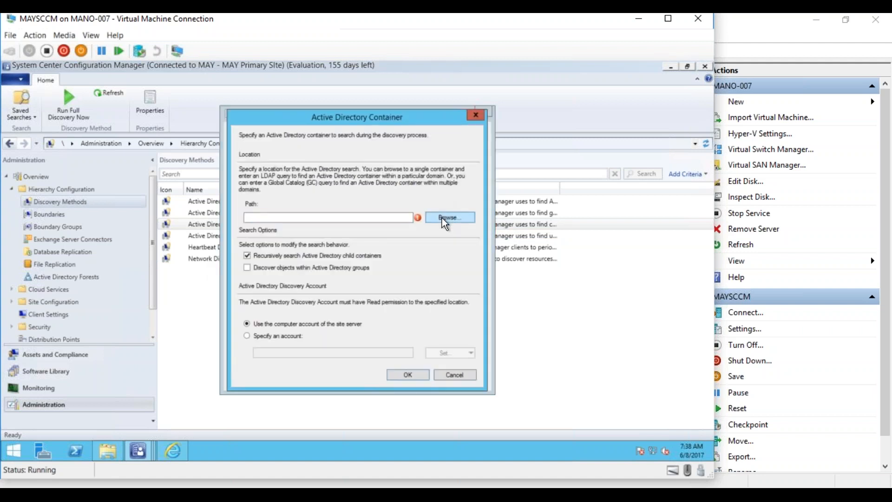
left_click(442, 218)
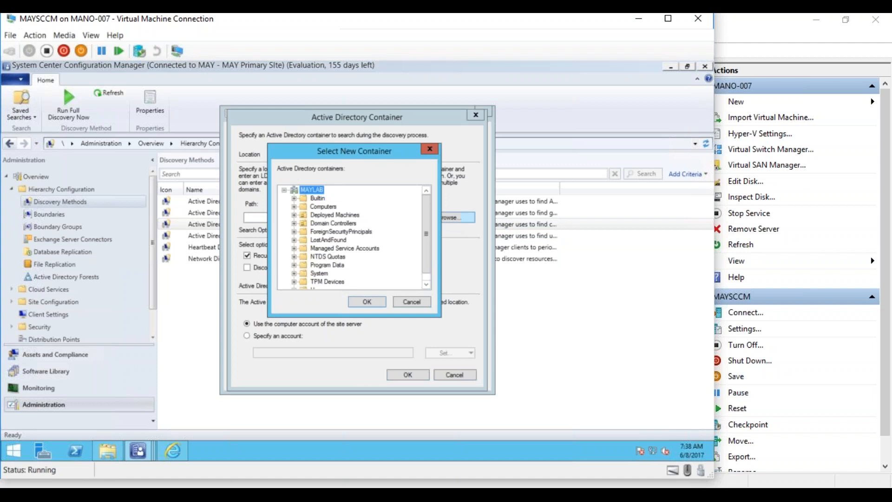
left_click(285, 190)
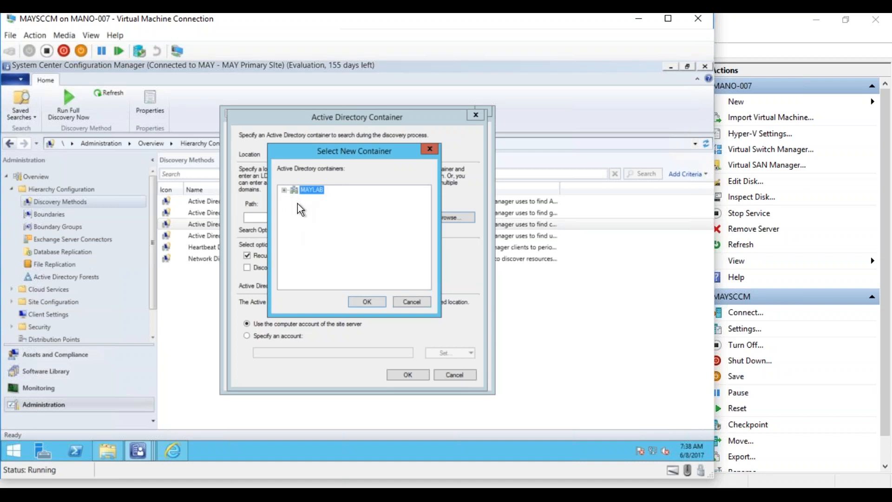
left_click(284, 190)
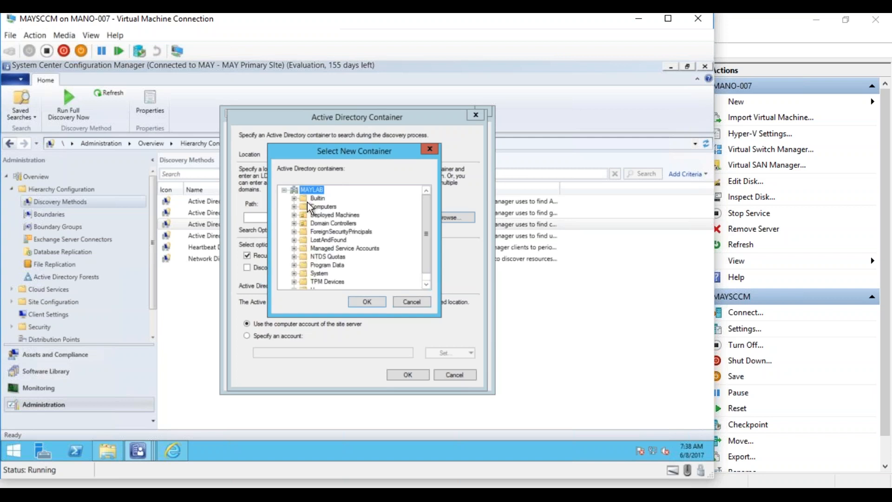
left_click(362, 302)
left_click(401, 376)
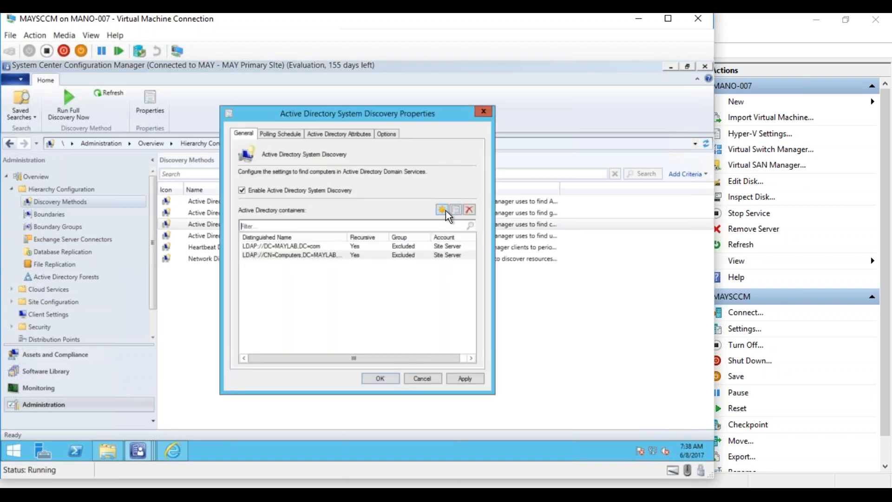
- Begin adding a second container, then cancel without choosing one
left_click(445, 211)
left_click(449, 217)
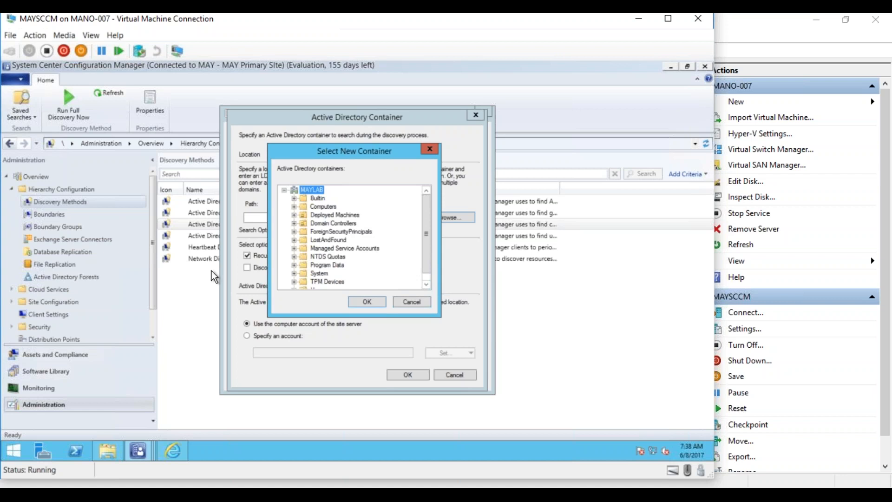
left_click(423, 305)
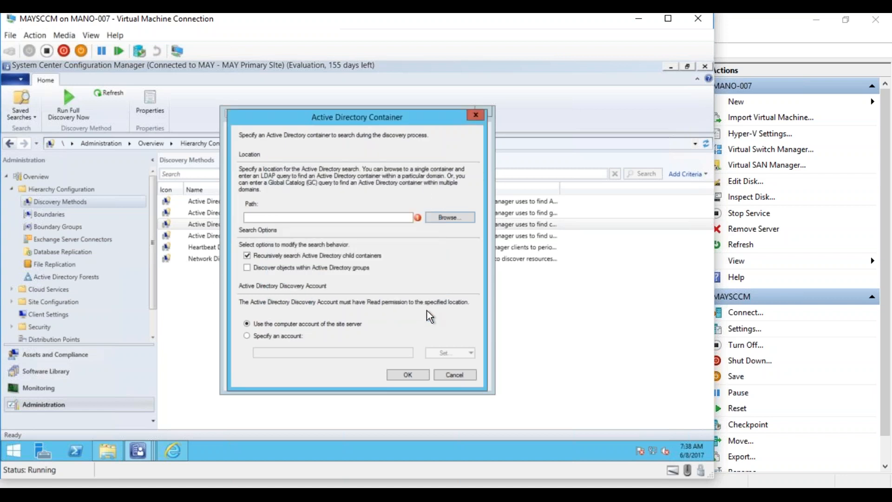
left_click(447, 374)
- Close the Active Directory System Discovery Properties dialog to return to Discovery Methods
left_click(433, 379)
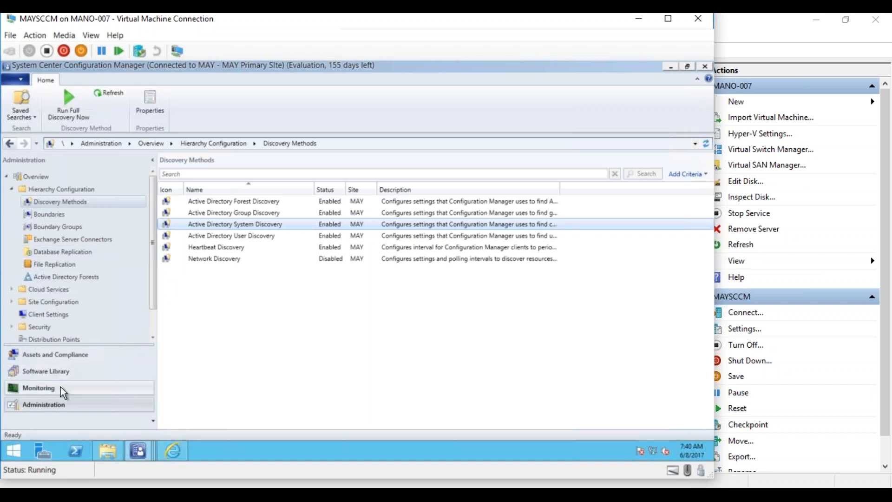
- List all reports under Monitoring > Reporting > Reports, then switch to the SSRS portal in Internet Explorer
left_click(47, 389)
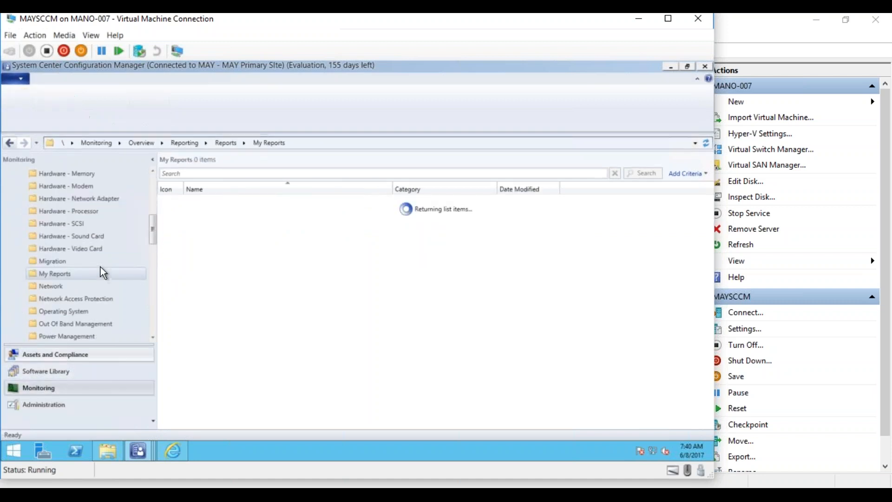
left_click_drag(151, 234, 153, 193)
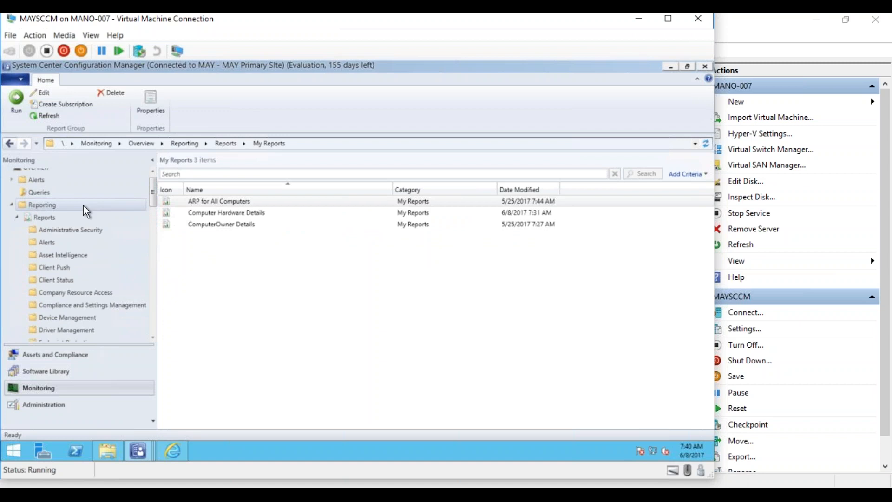
left_click(57, 218)
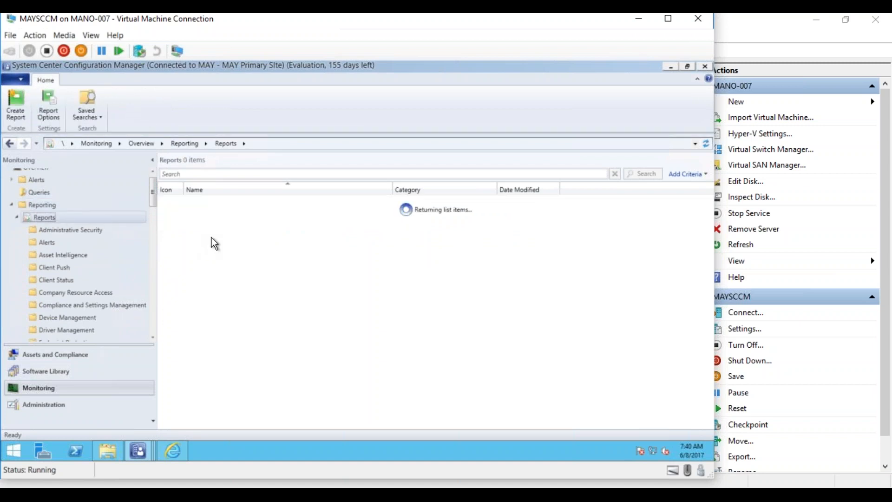
left_click(175, 457)
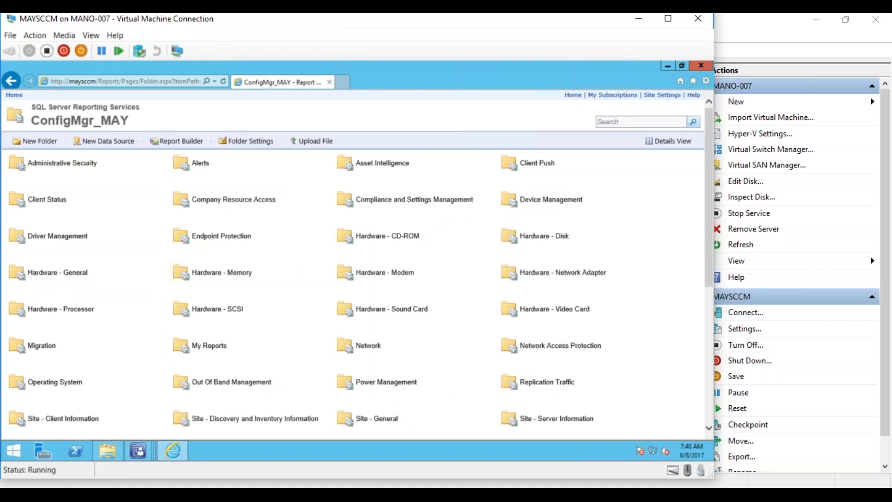
- Switch between the console and SSRS portal, then open the Administrative Security report folder
left_click(134, 457)
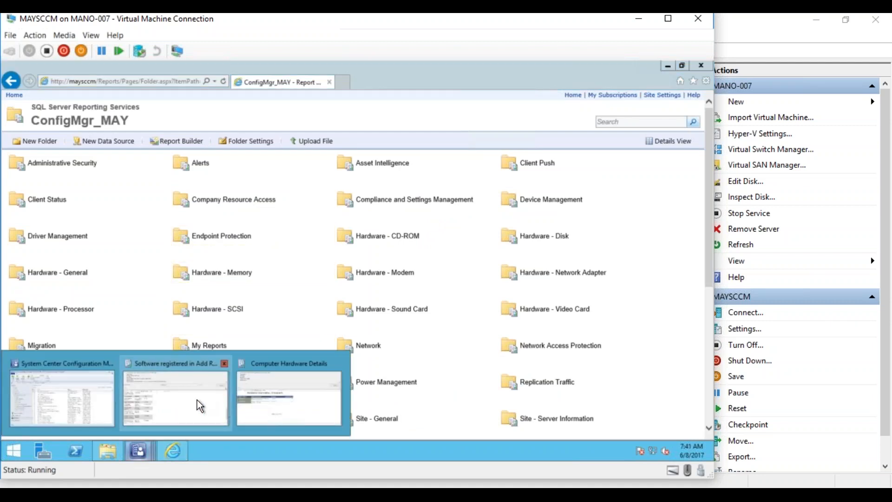
left_click(79, 391)
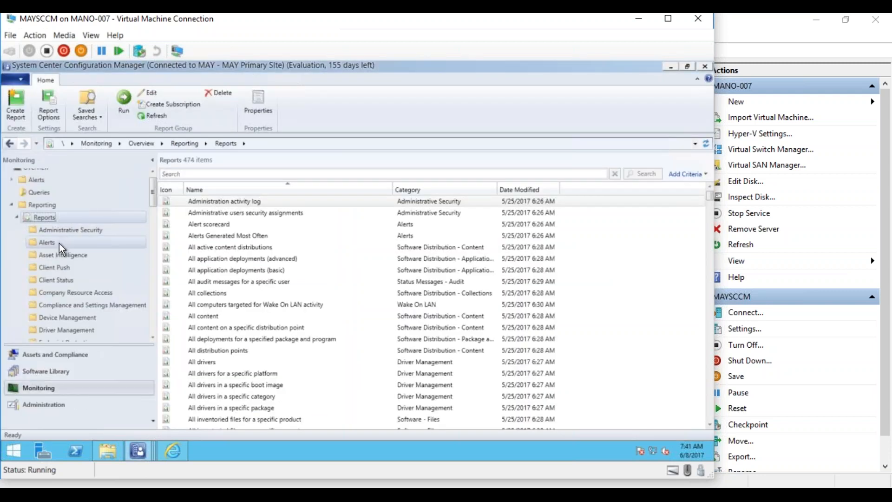
left_click(174, 452)
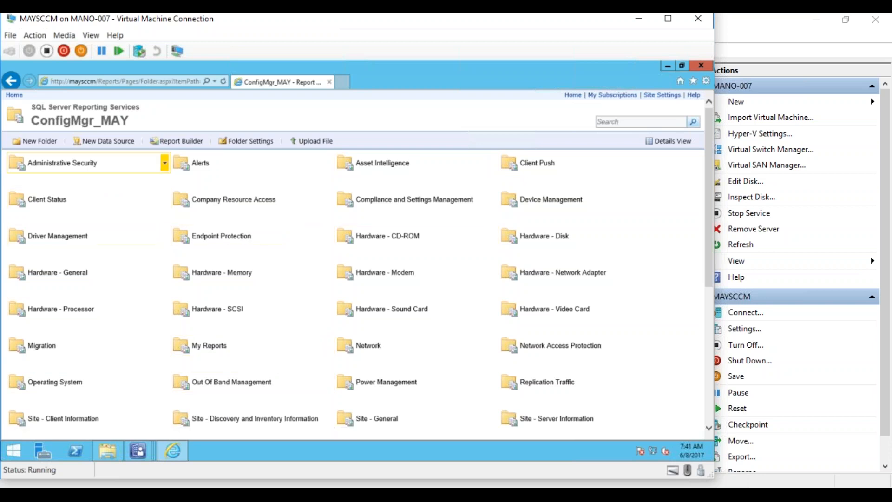
left_click(61, 168)
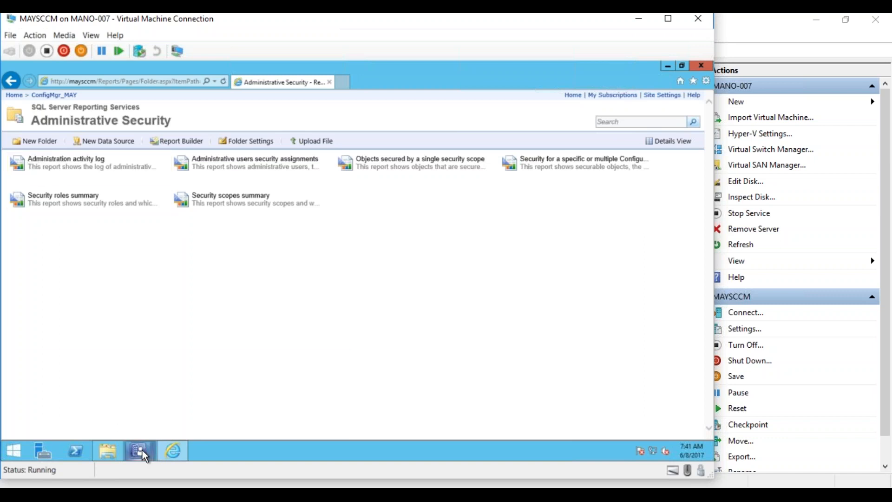
- Return to the ConfigMgr_MAY folders and open the Hardware - General report folder
mouse_move(180, 455)
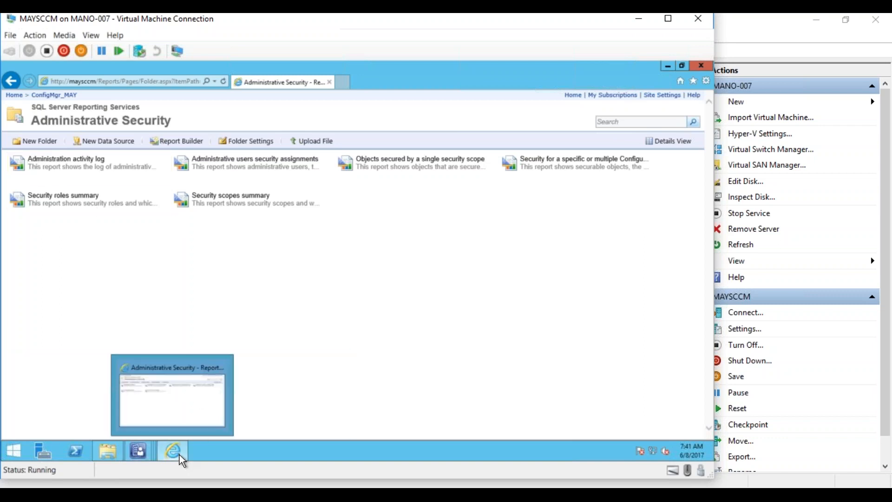
left_click(177, 417)
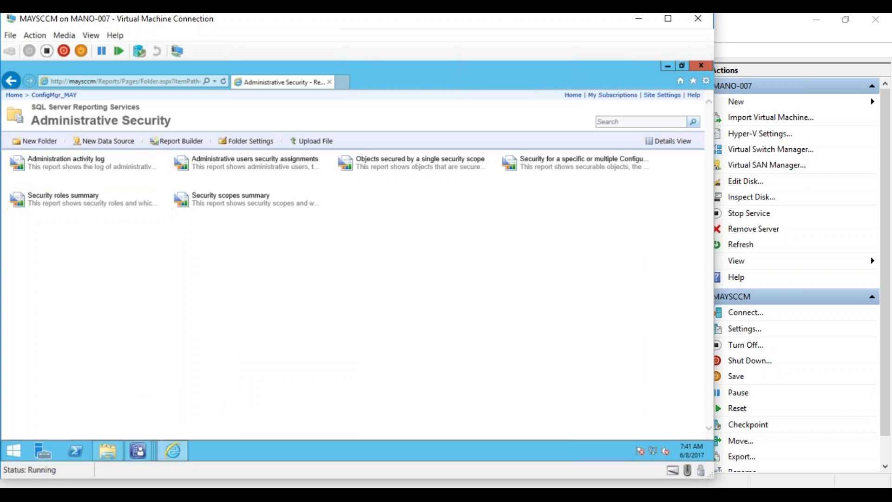
left_click(46, 95)
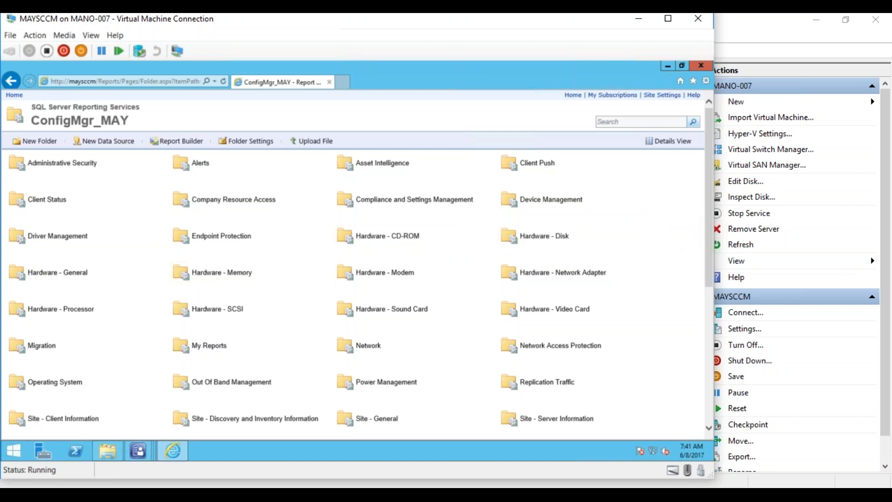
left_click(46, 274)
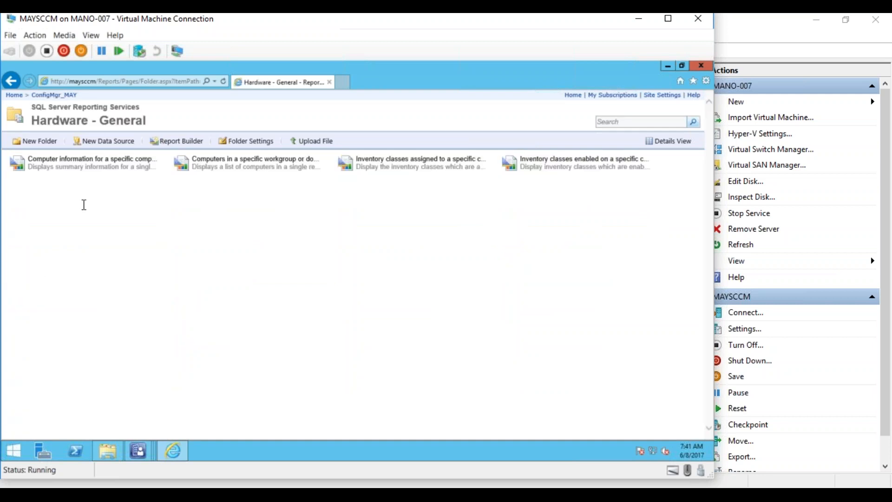
- Run 'Computer information for a specific computer' for MAYTEST01, then return to ConfigMgr_MAY
left_click(98, 163)
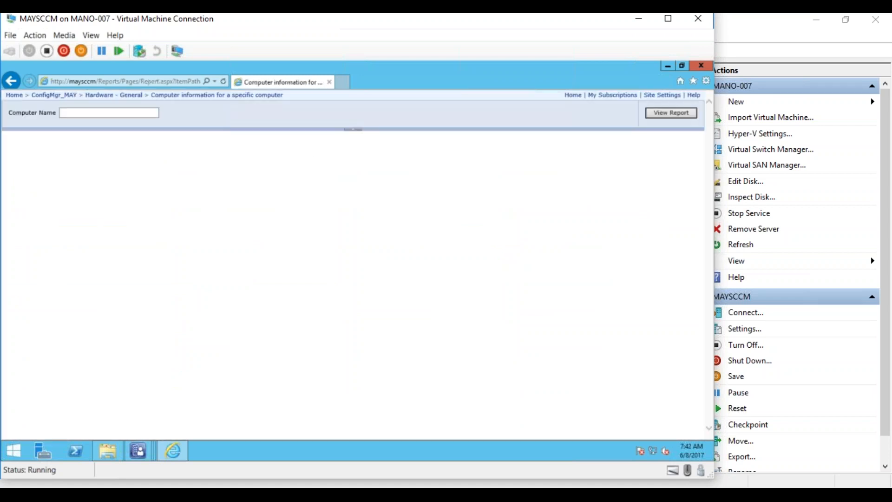
left_click(106, 112)
type("MAYTEST01")
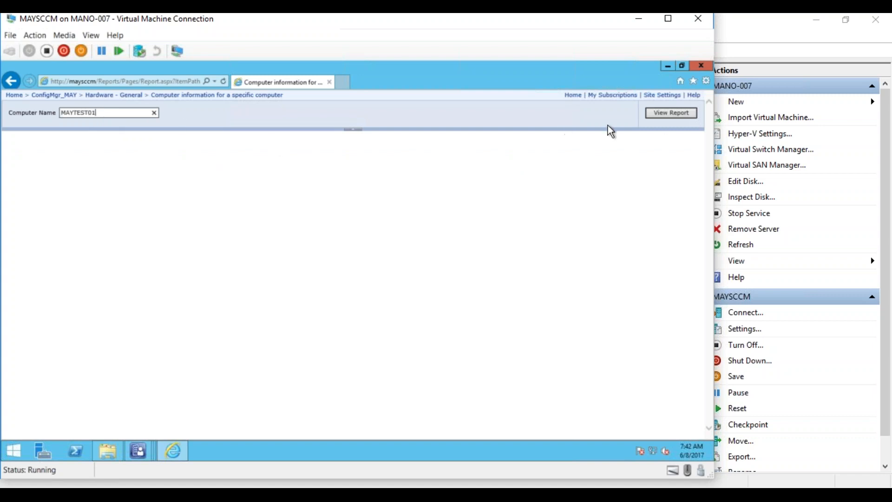
left_click(662, 113)
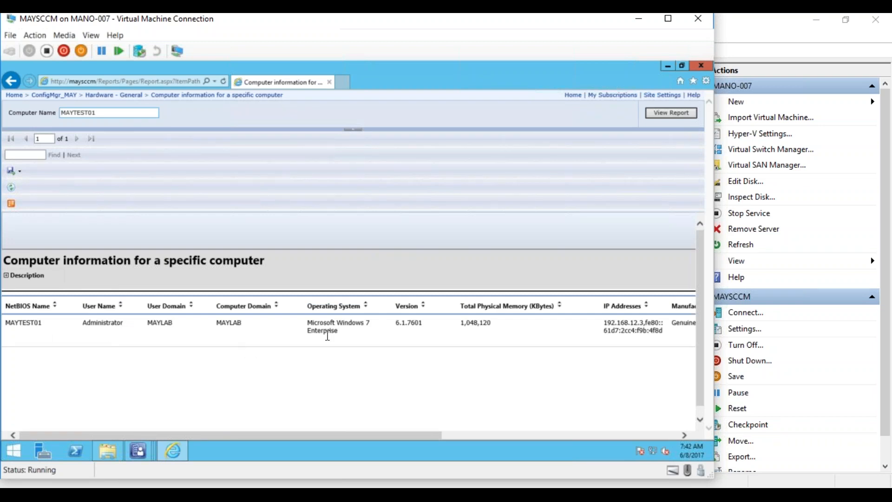
left_click_drag(329, 437, 315, 414)
left_click(65, 96)
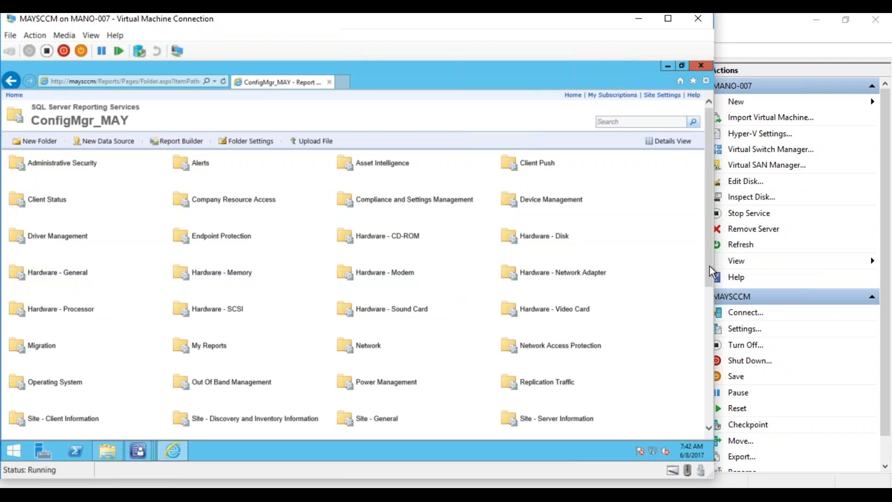
- Open the Software Distribution - Package and Program Deployment folder in Details View
left_click_drag(709, 266, 707, 299)
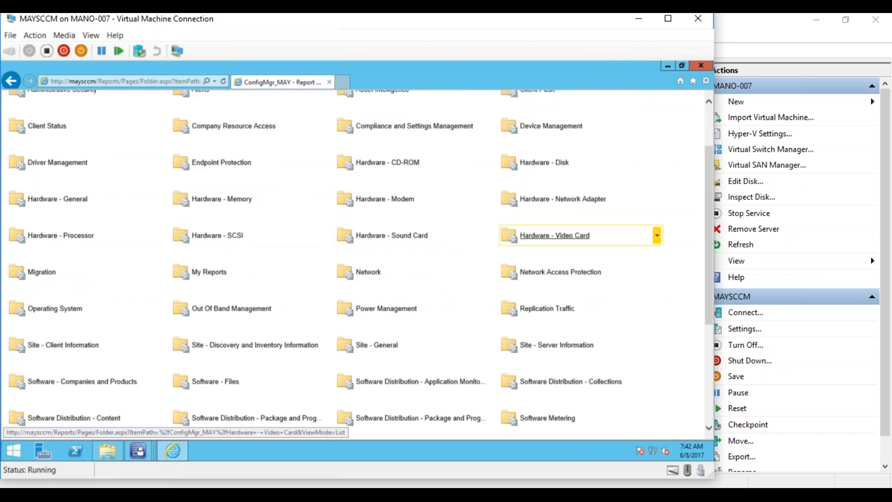
left_click_drag(710, 276, 695, 386)
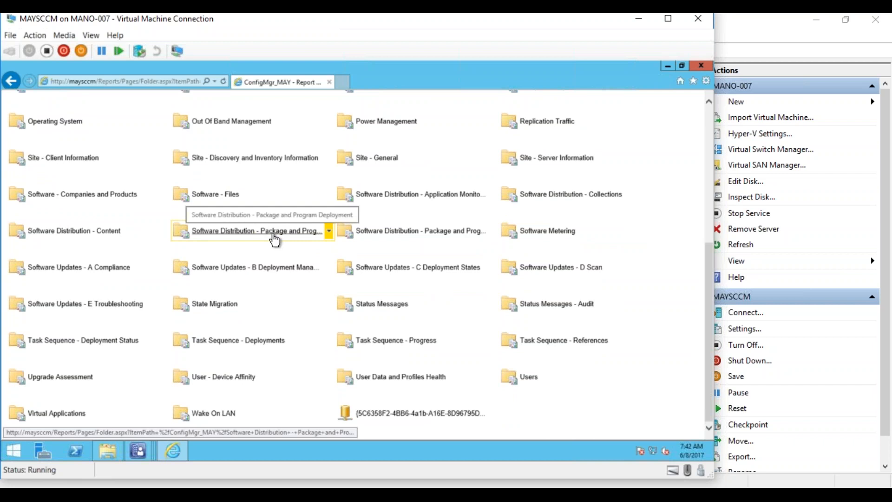
right_click(274, 238)
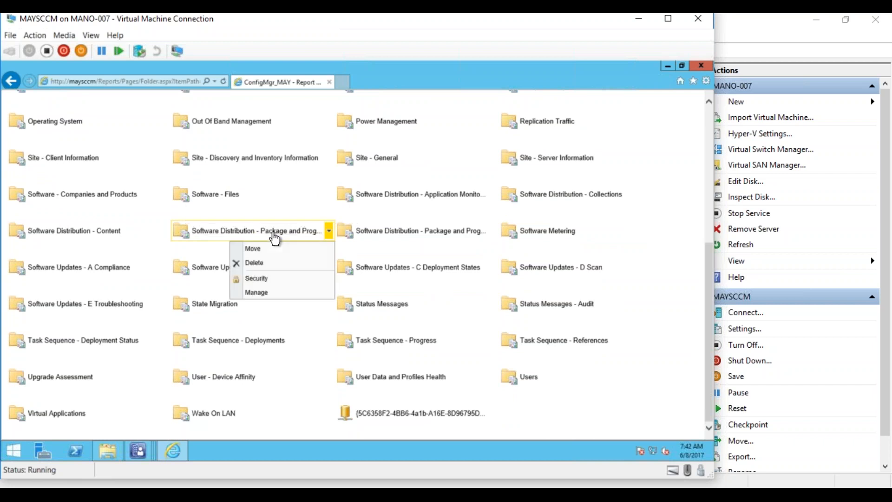
left_click(275, 238)
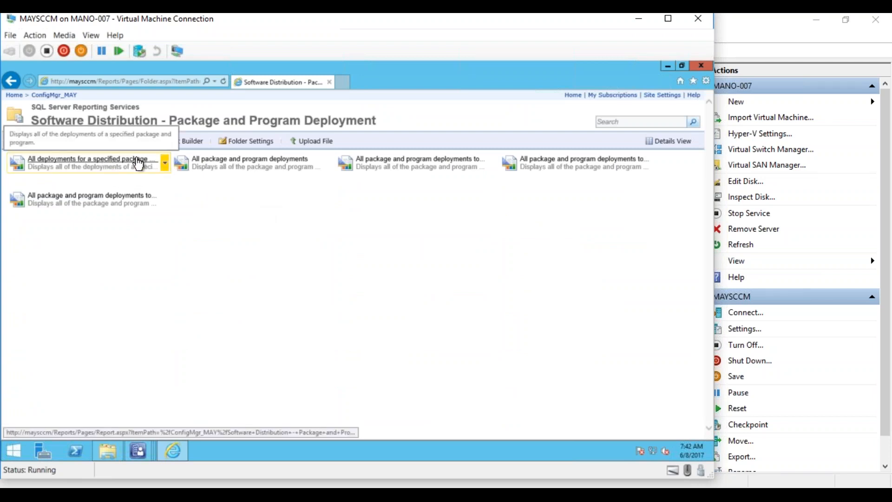
left_click(672, 144)
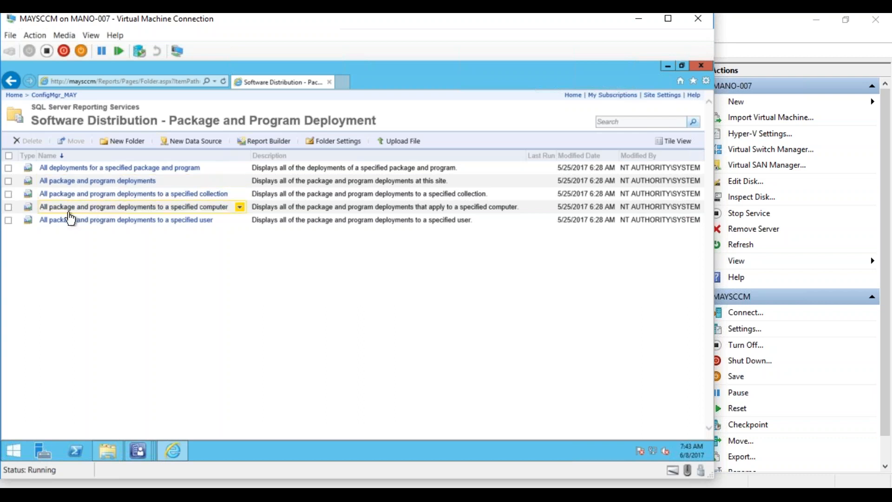
- Run the deployments-to-a-specified-computer report for MAYTEST01
left_click(159, 210)
left_click(124, 113)
type("MAYTES")
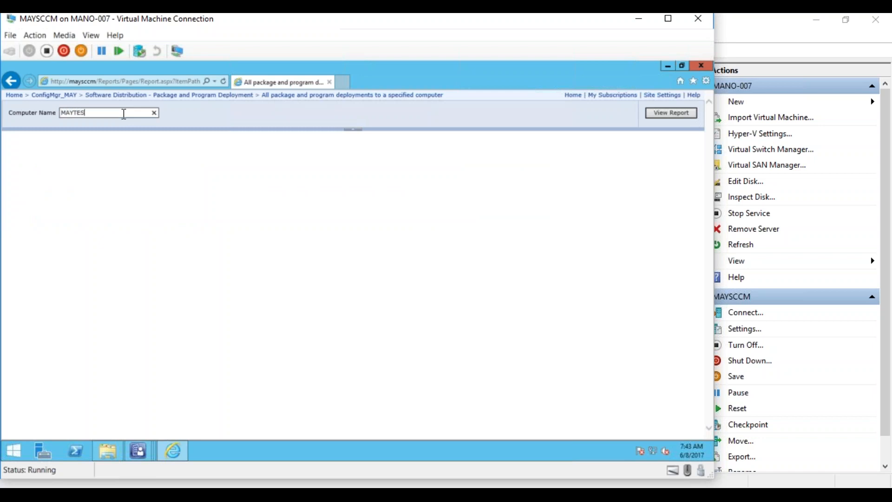
type("T01")
left_click(673, 114)
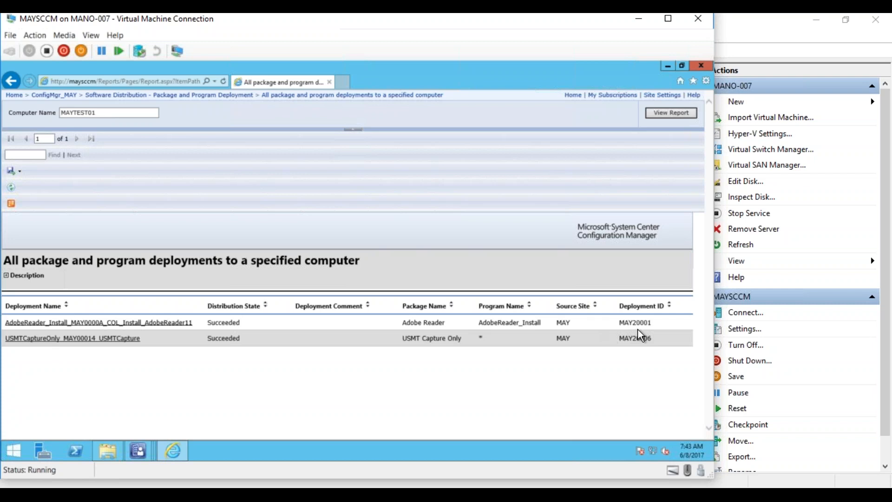
- Open the Adobe Reader deployment status and review the computers that accepted it
left_click(95, 323)
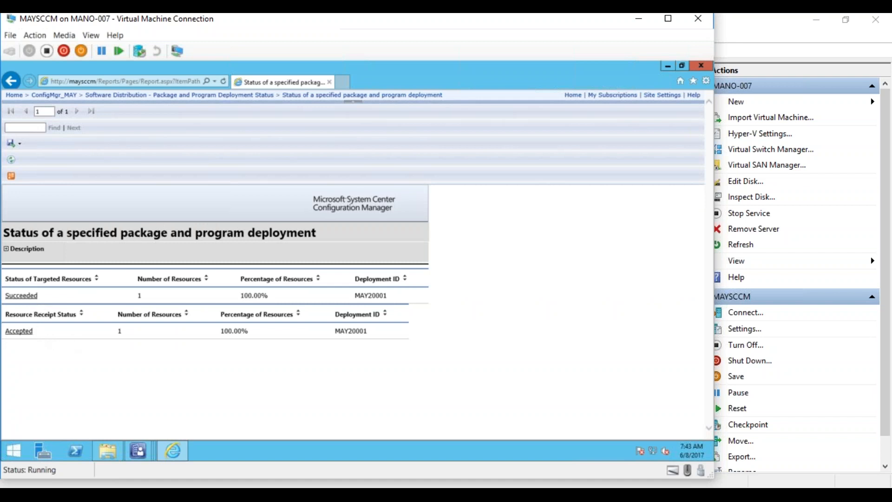
left_click(25, 332)
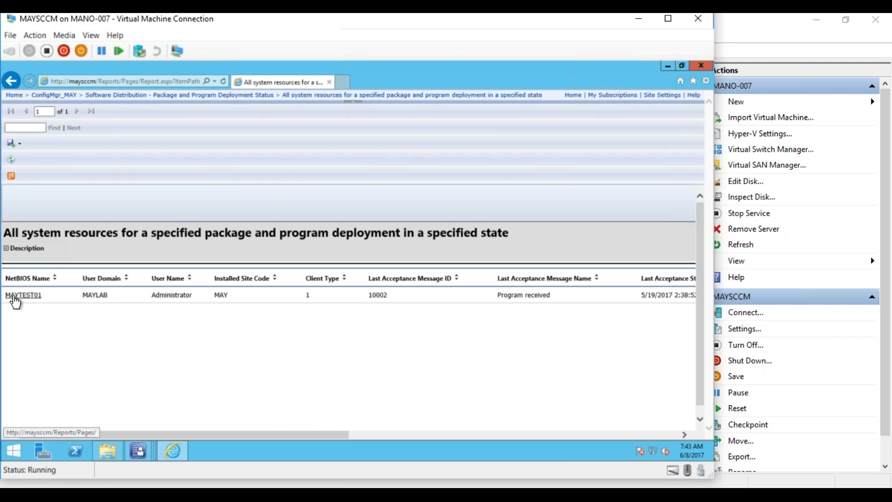
left_click_drag(308, 434, 512, 435)
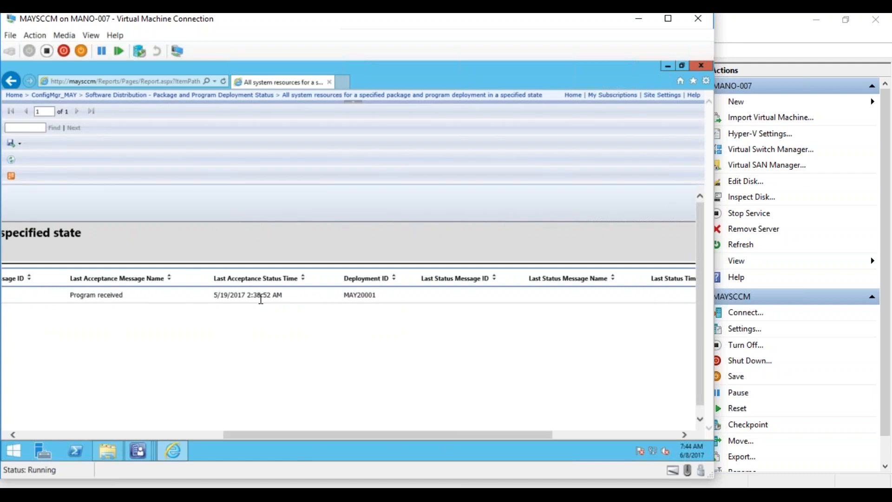
left_click_drag(260, 435, 18, 435)
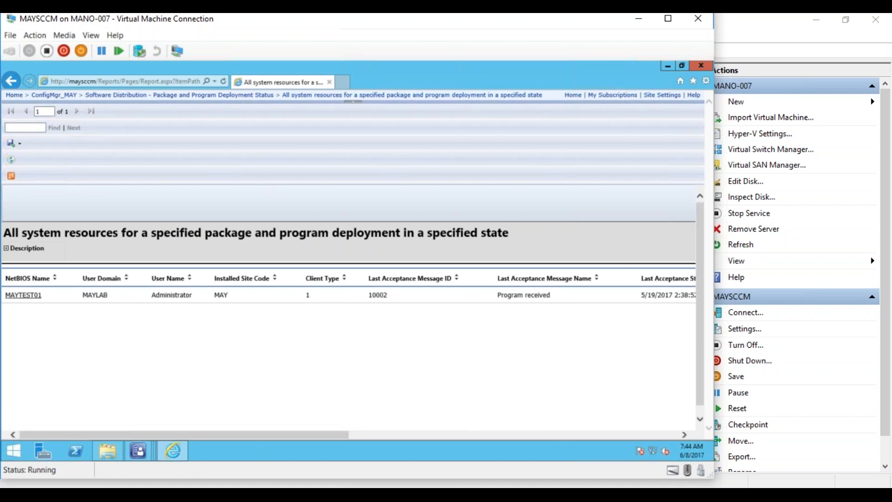
left_click(12, 80)
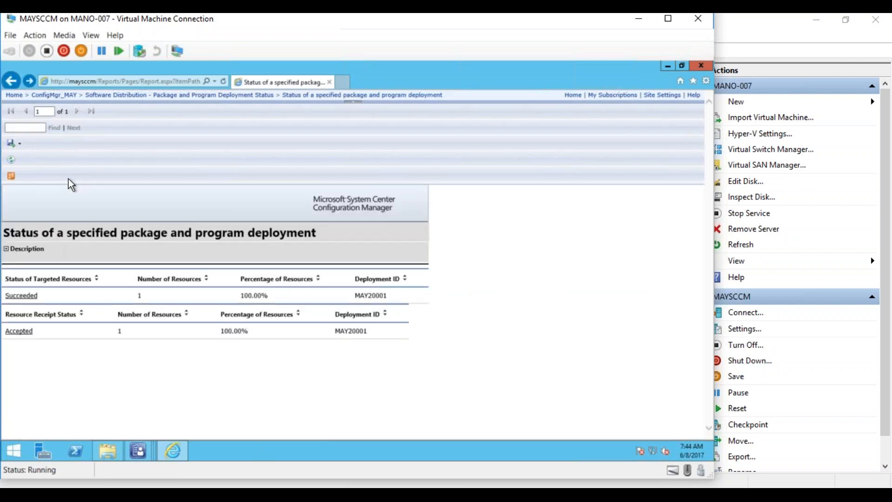
- Review the Succeeded computers list, then return to the ConfigMgr_MAY report folders
left_click(25, 299)
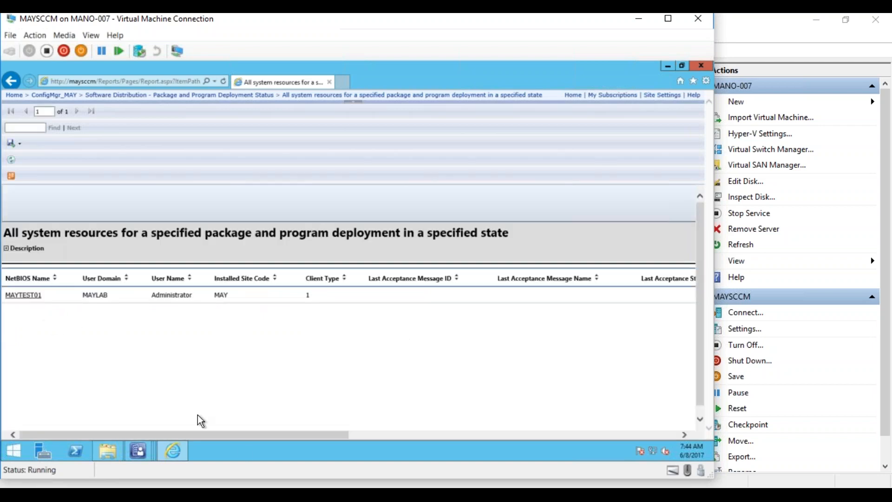
left_click_drag(245, 437, 581, 434)
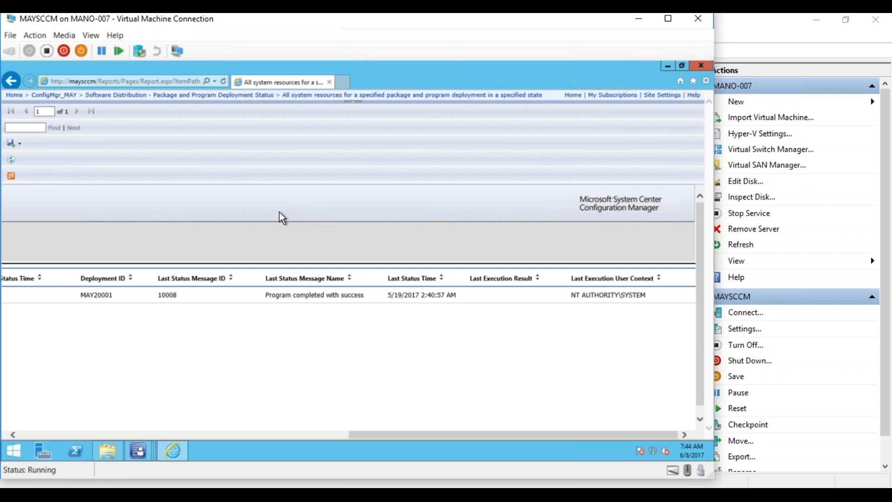
left_click_drag(378, 434, 6, 422)
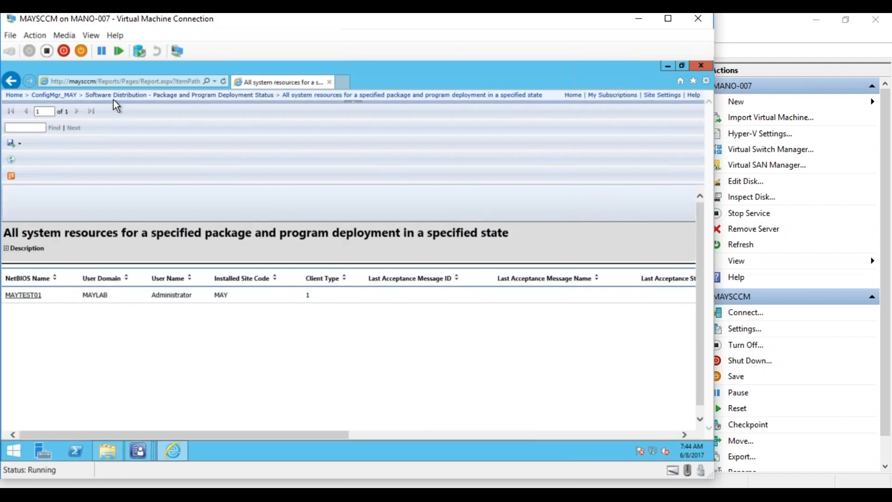
left_click(60, 94)
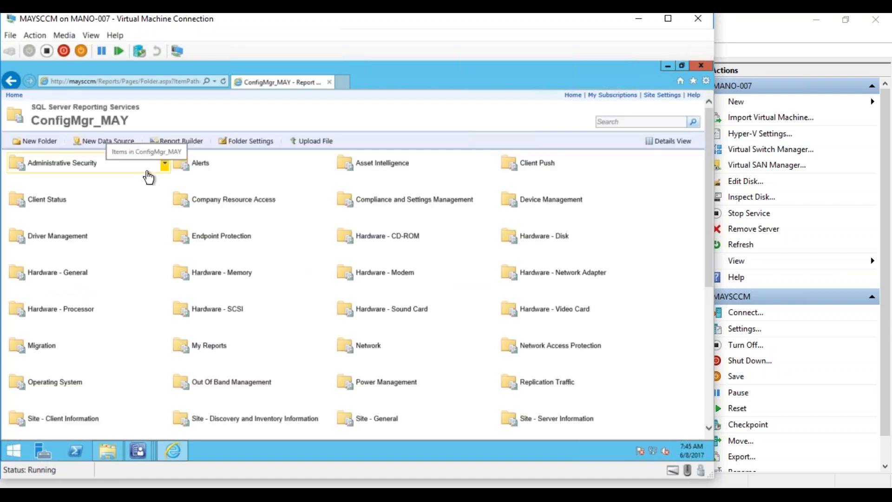